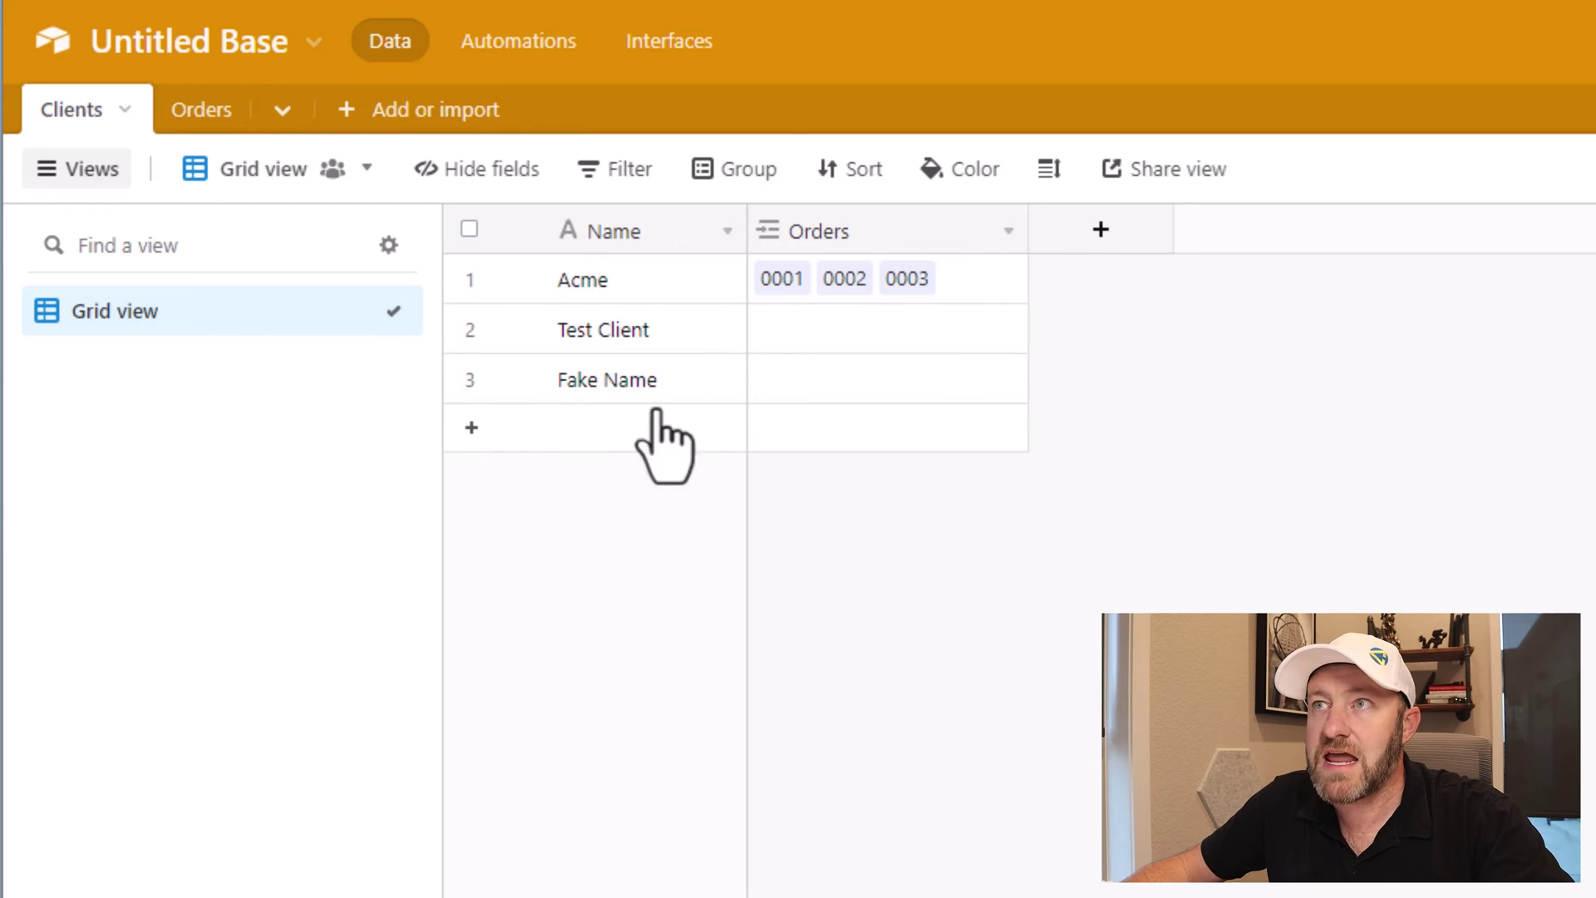
# Step: Review Acme's orders 0001–0003 in the Orders table: AutoNum, client, type and Order Total
pyautogui.click(209, 114)
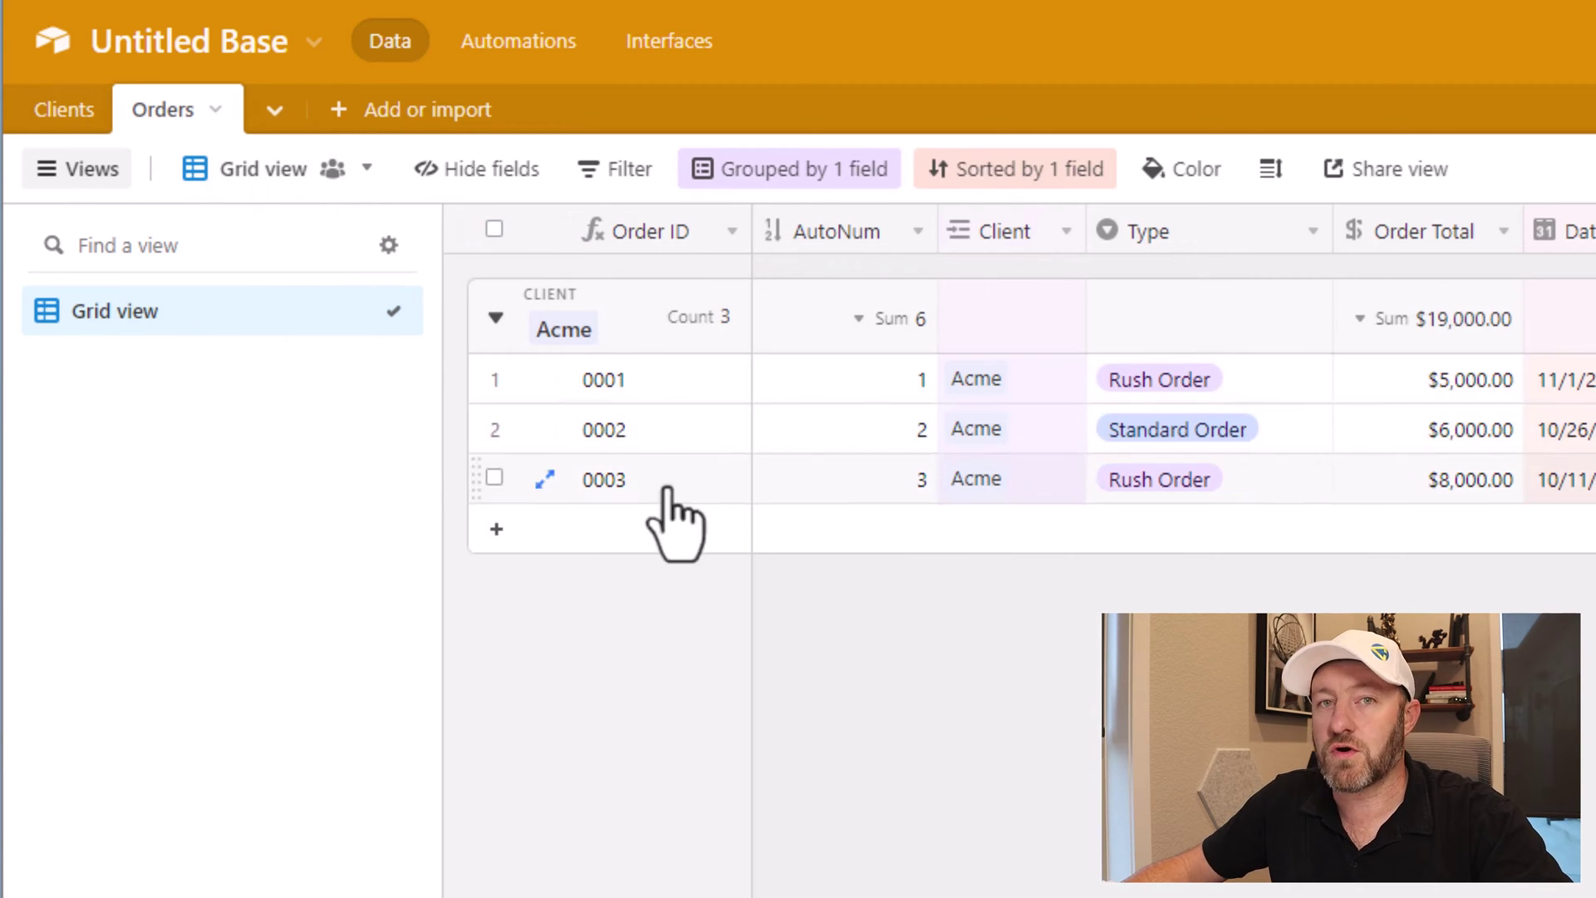
pyautogui.moveTo(816, 378); pyautogui.dragTo(829, 484)
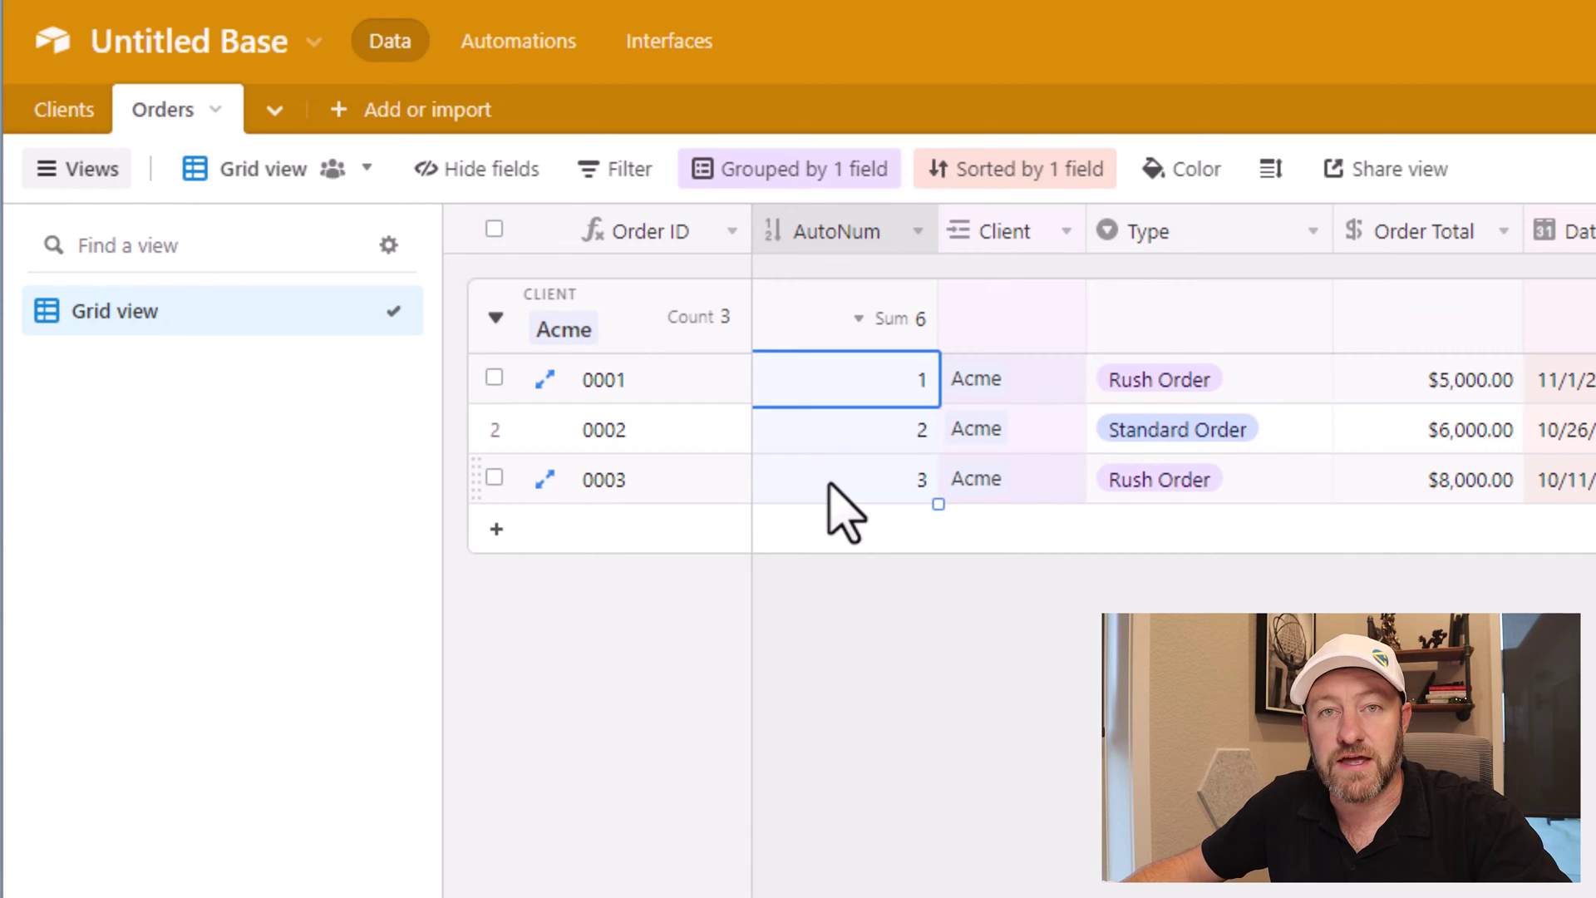
pyautogui.click(1035, 393)
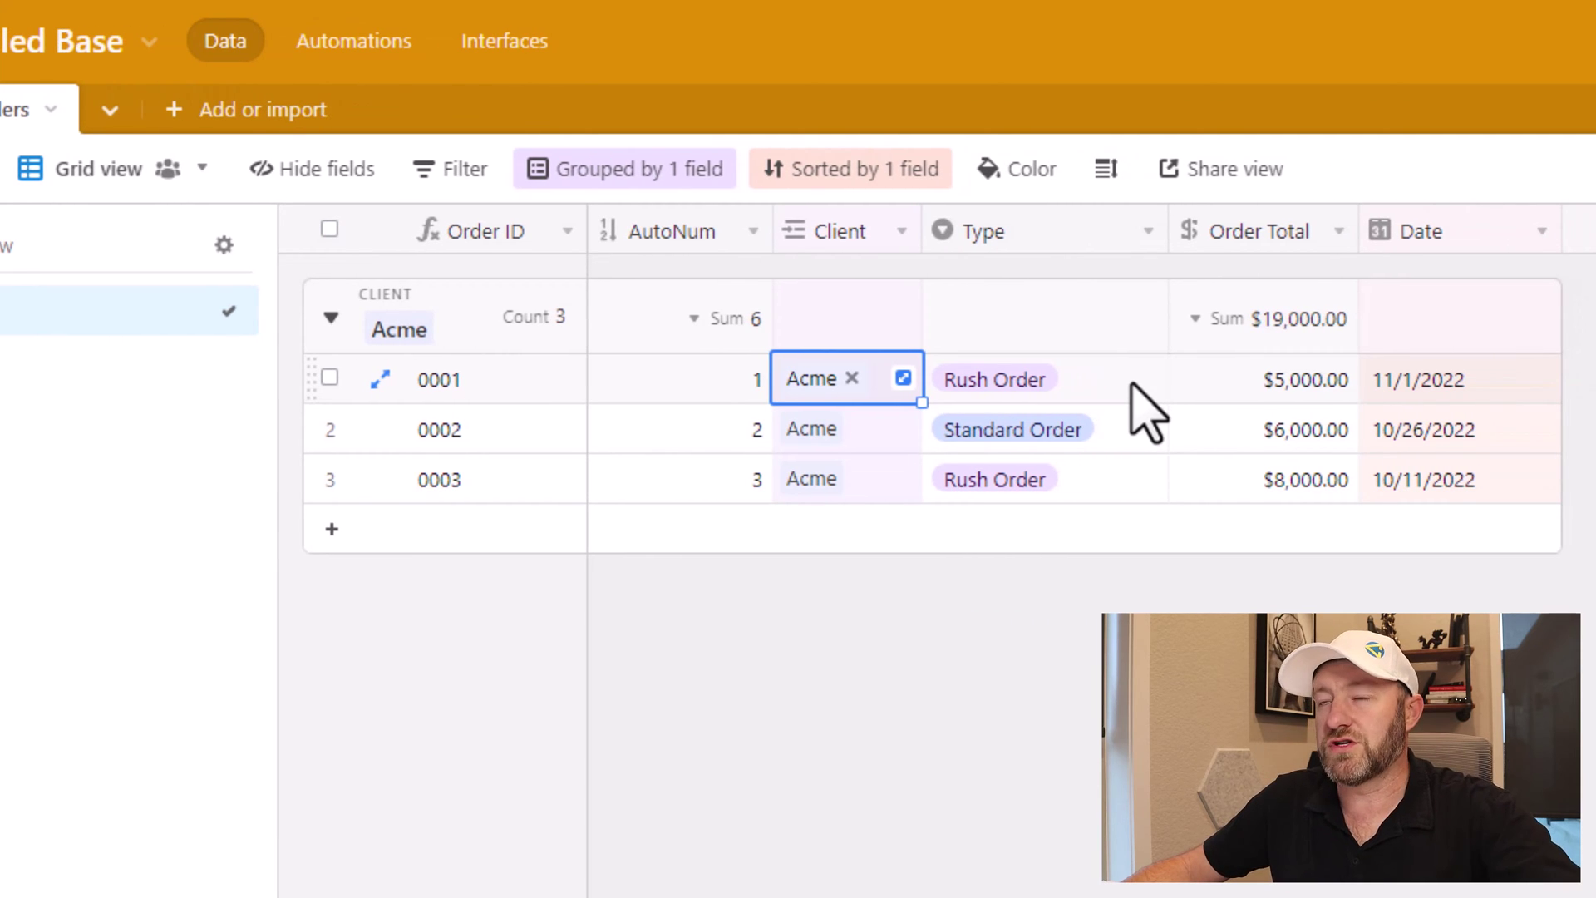
pyautogui.click(1132, 384)
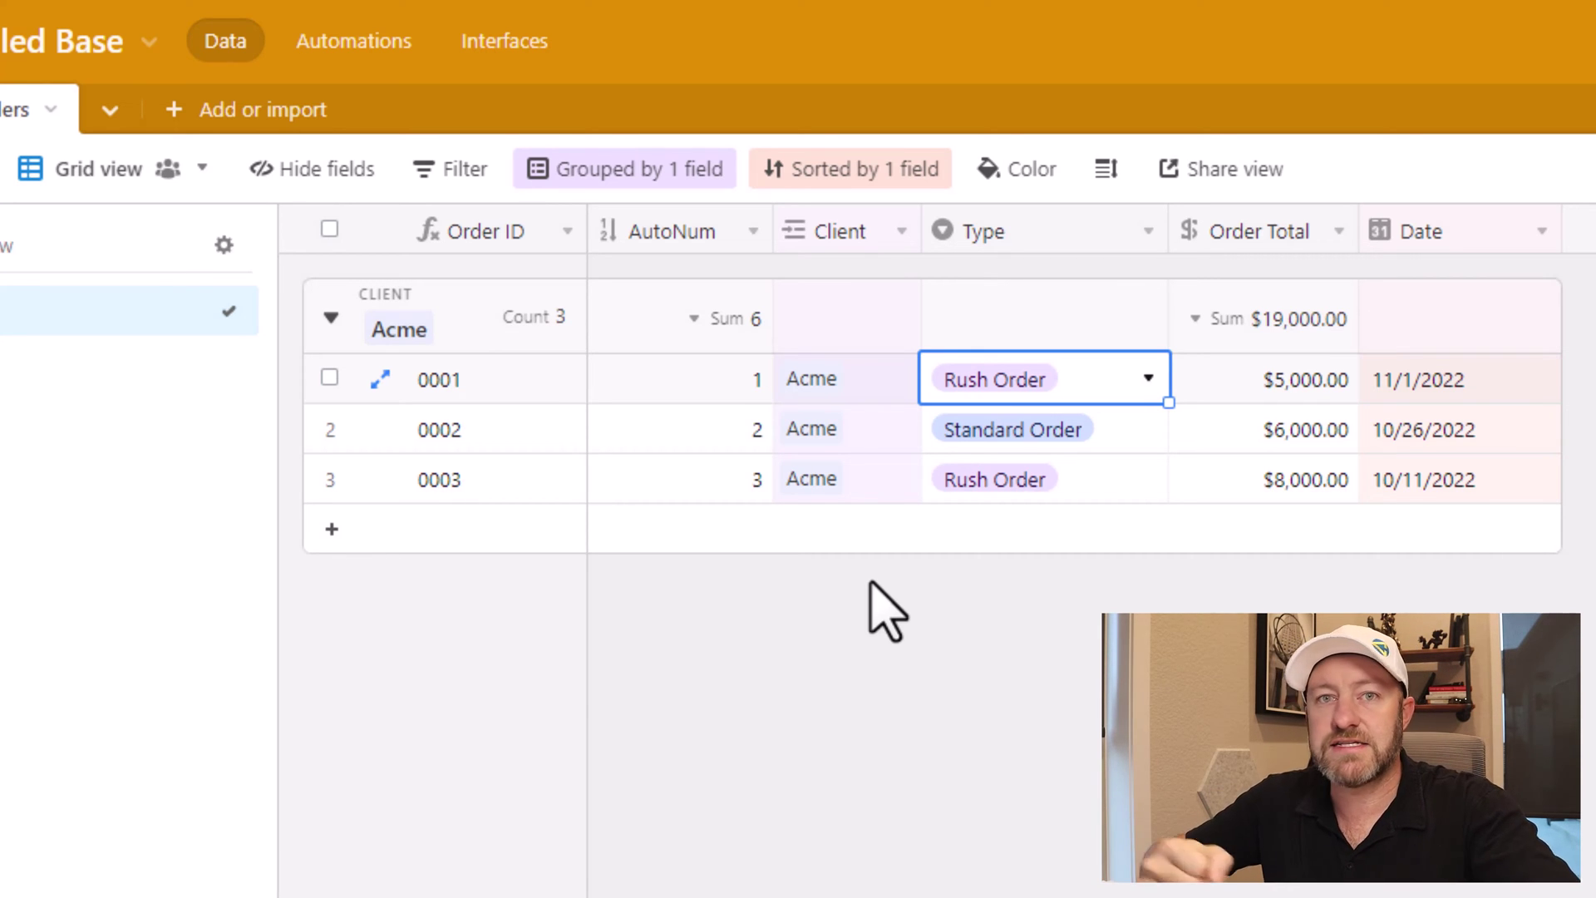
pyautogui.press('Tab')
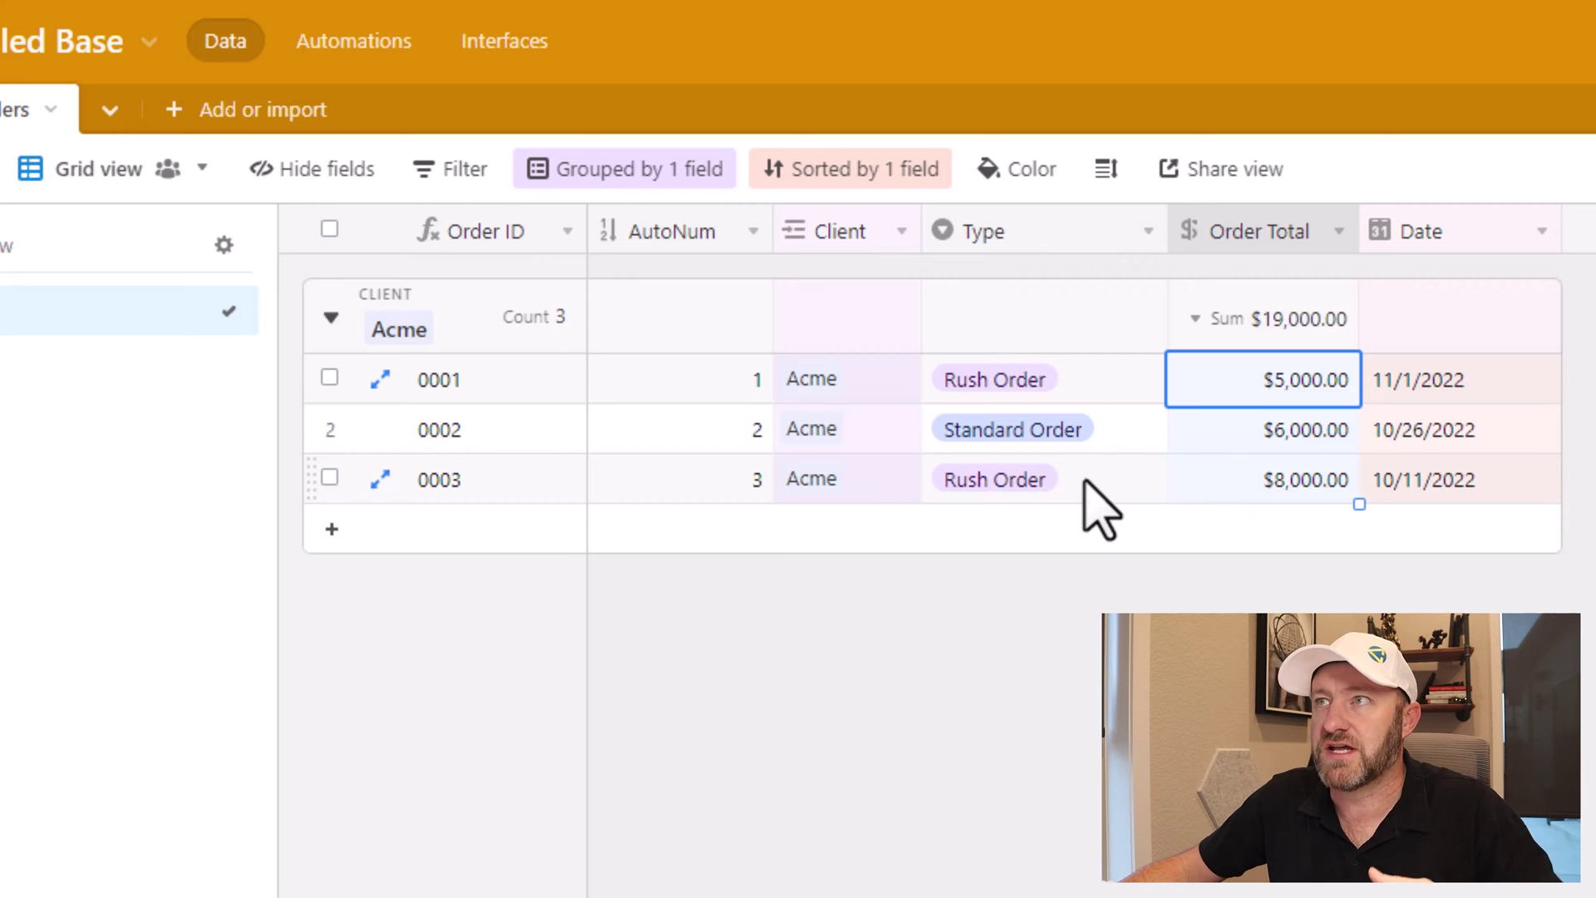
pyautogui.click(1112, 387)
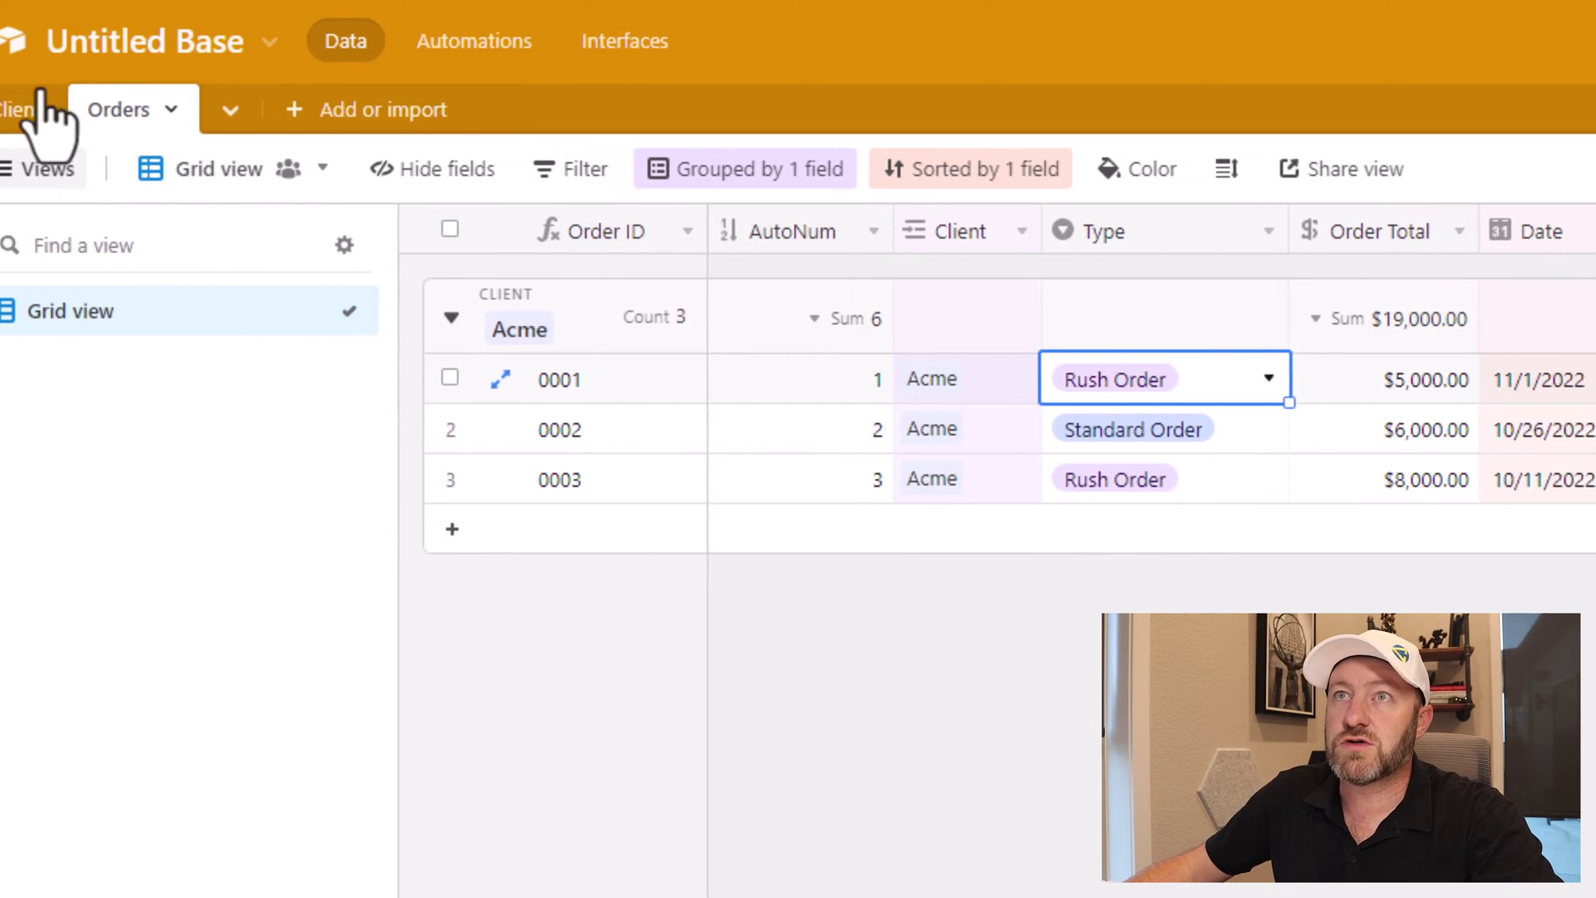
# Step: Back in Clients, expand Acme's Orders cell to see linked orders 0001, 0002 and 0003
pyautogui.click(68, 106)
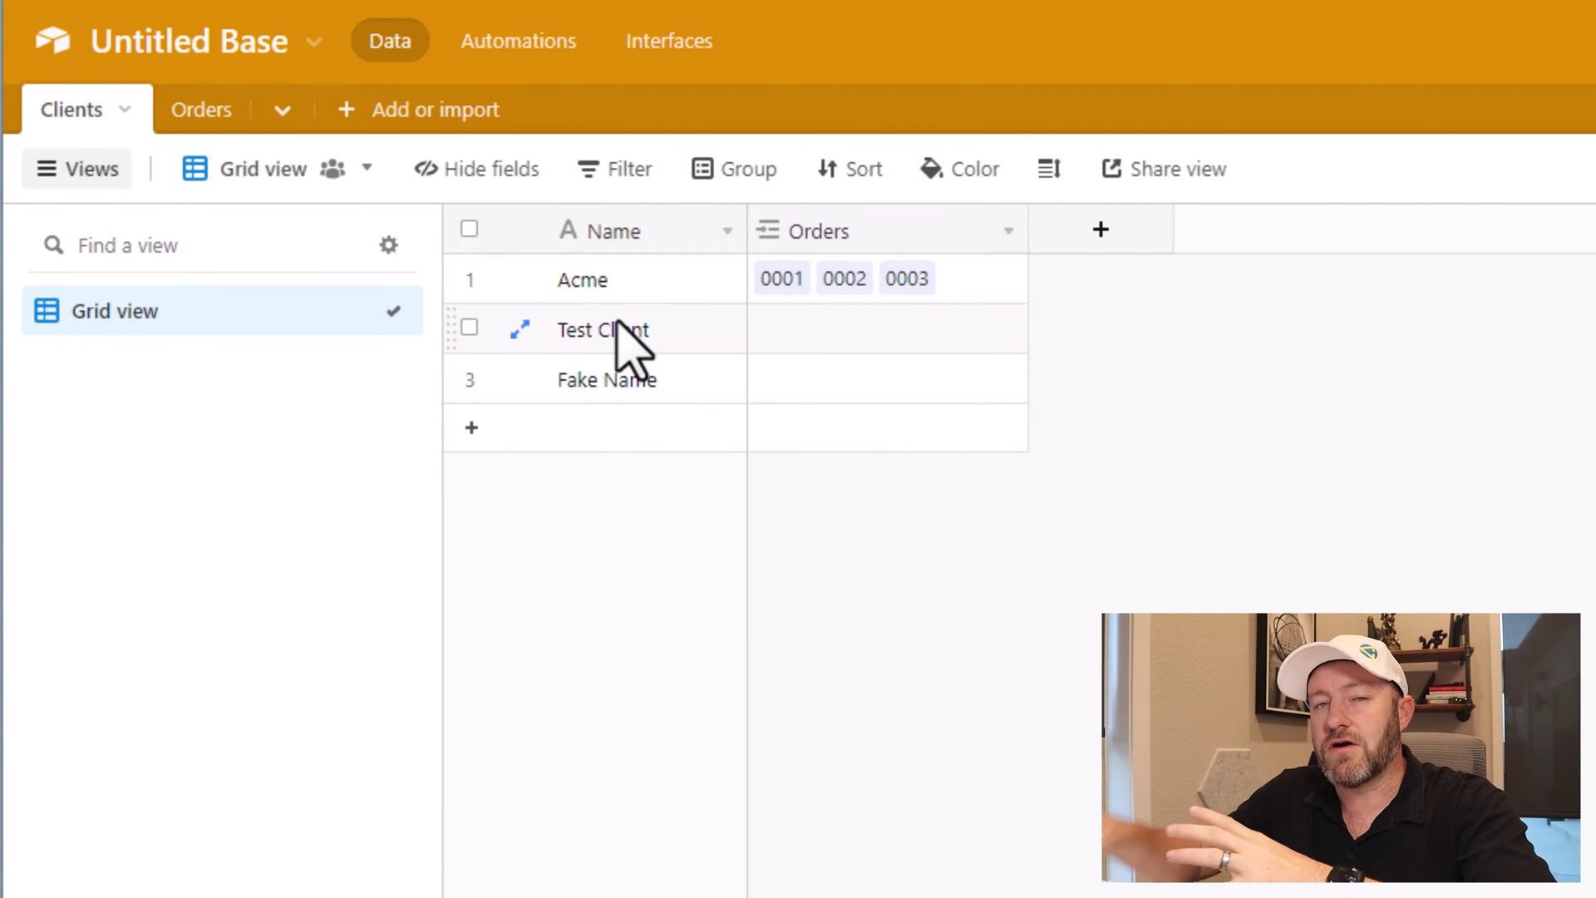
pyautogui.click(821, 293)
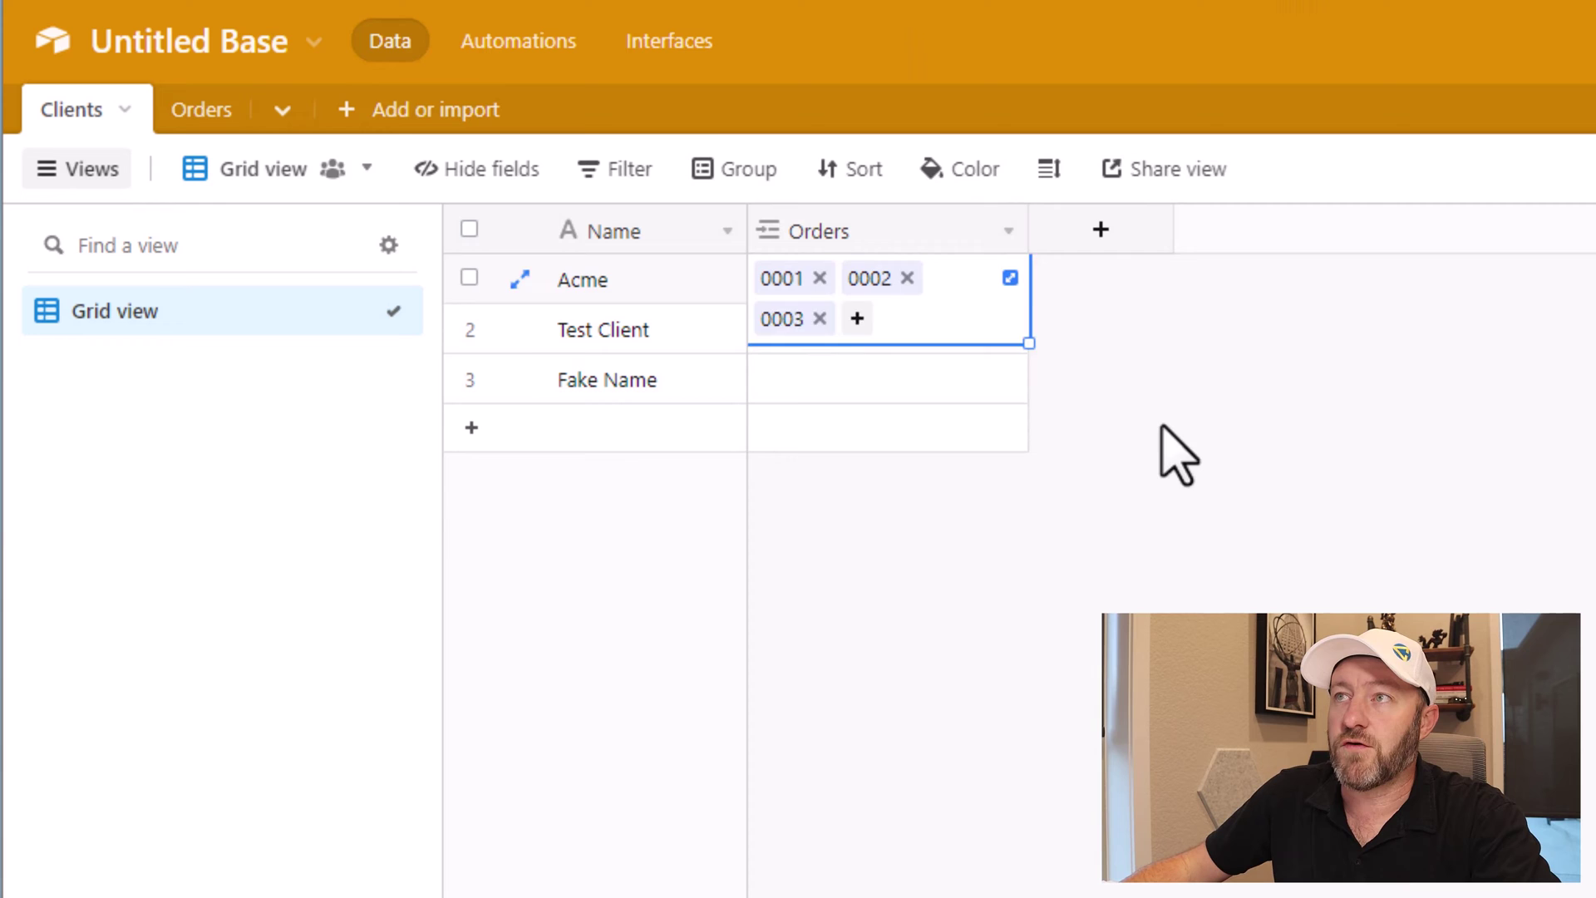
# Step: Add a new Clients field named Total Orders Amt with the Rollup type
pyautogui.click(1168, 432)
pyautogui.click(1100, 229)
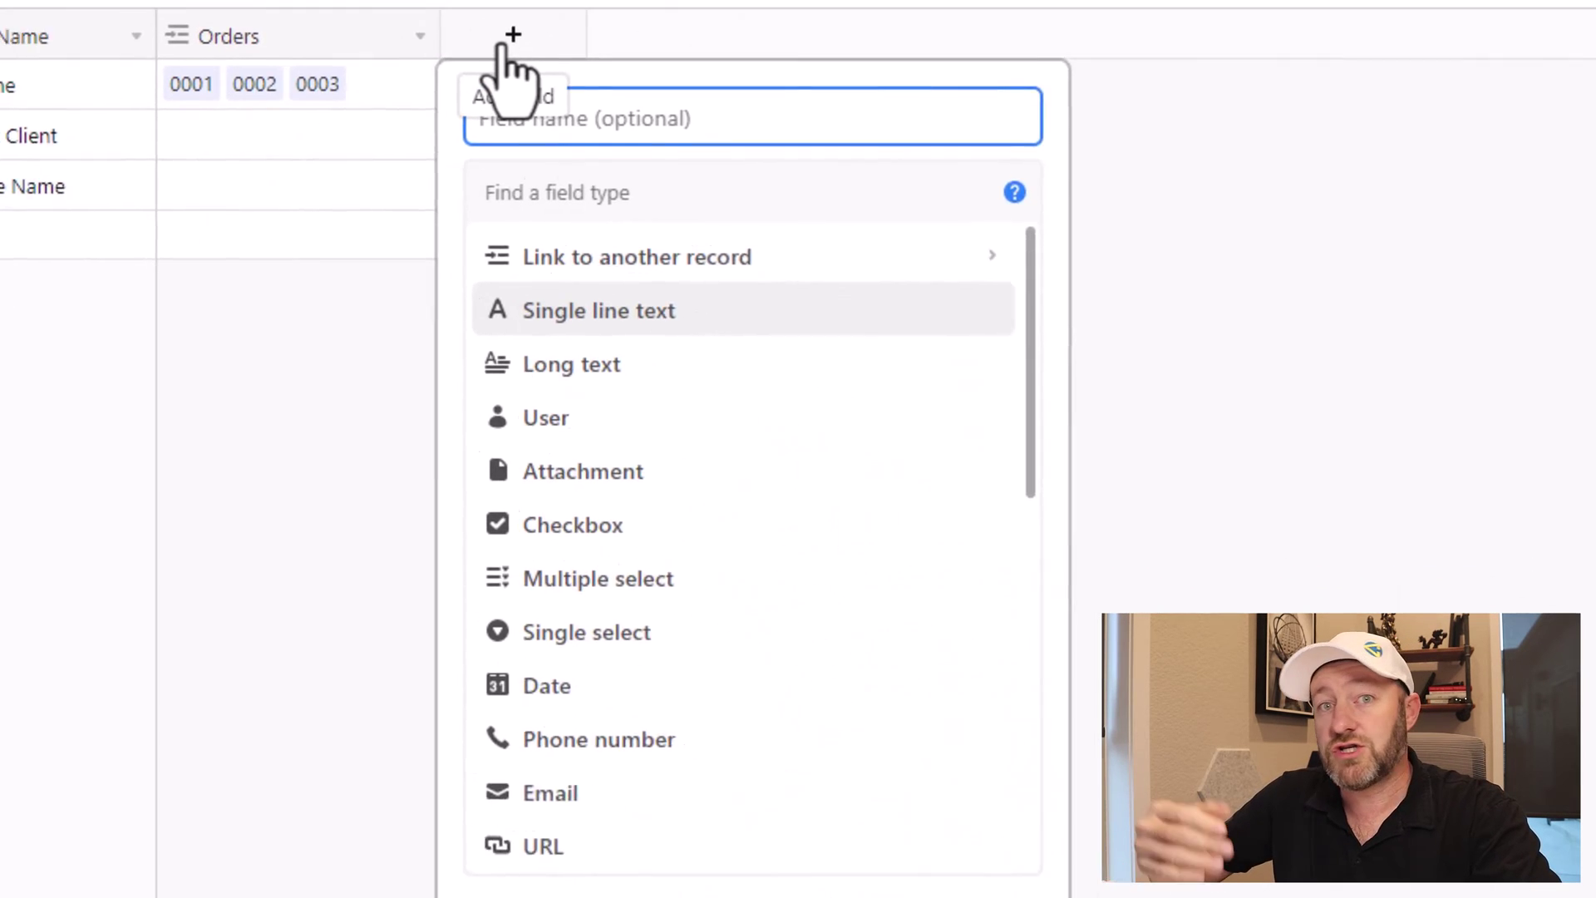
pyautogui.write('I')
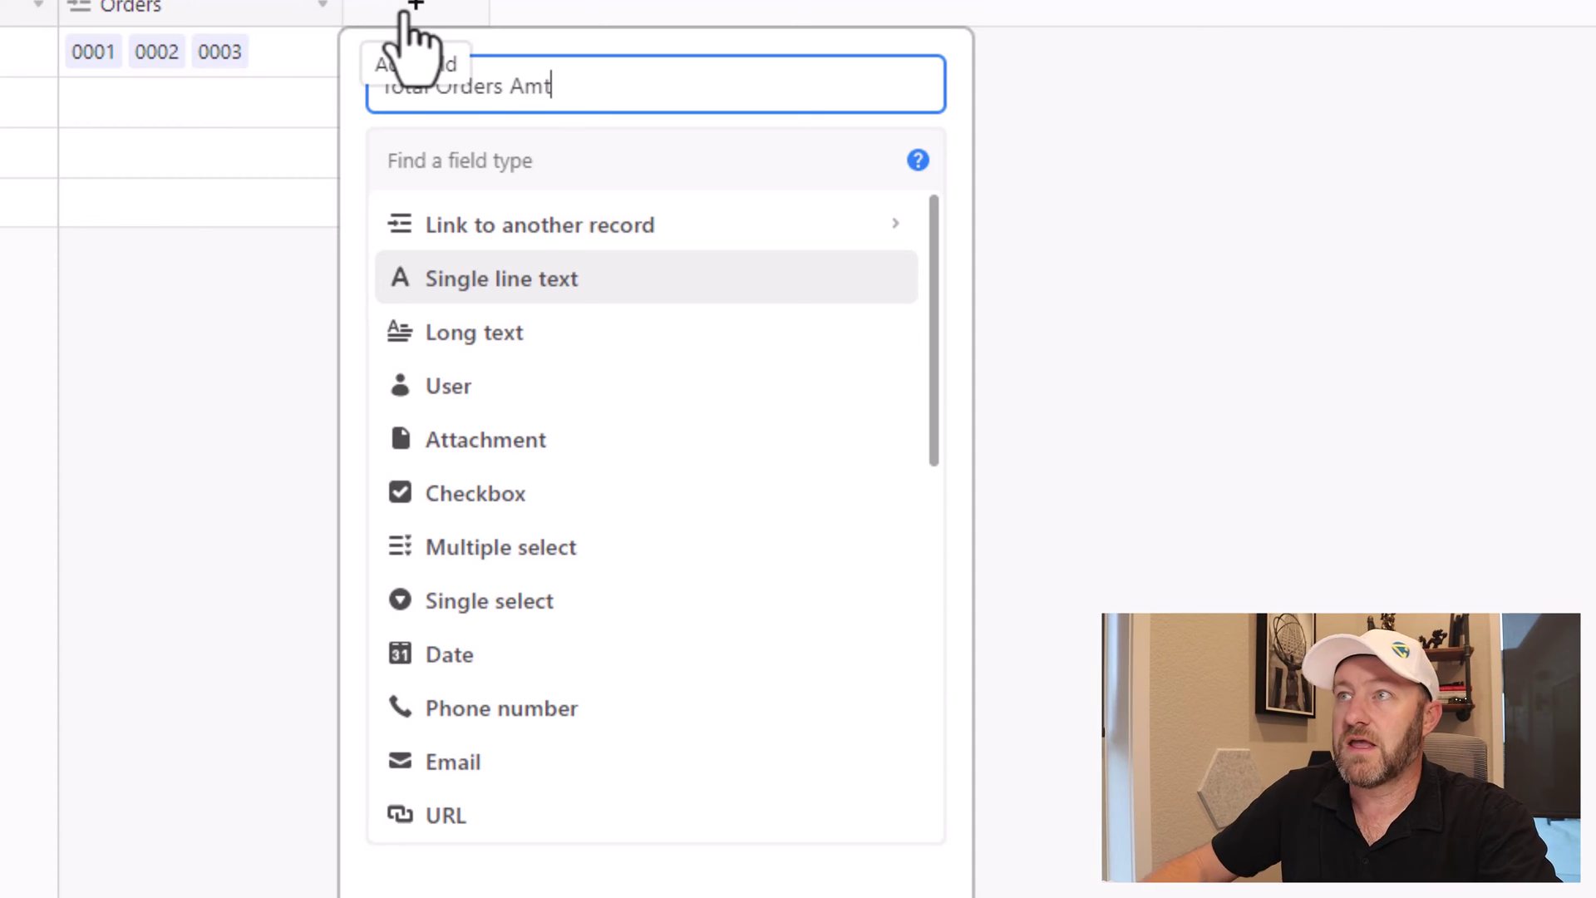
pyautogui.click(475, 160)
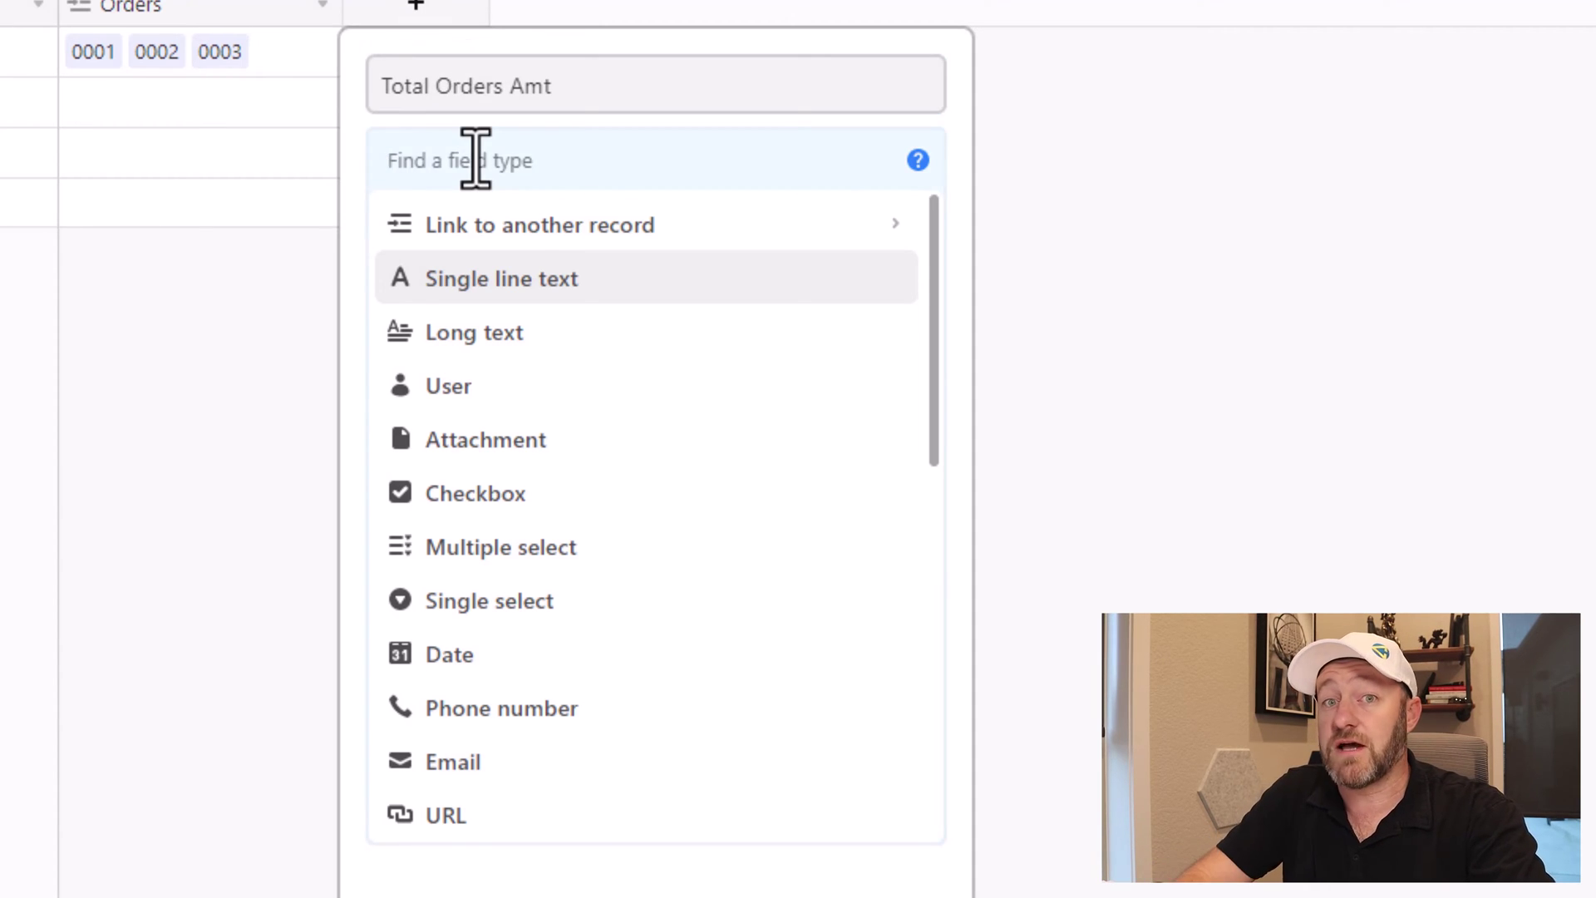
pyautogui.write('roll')
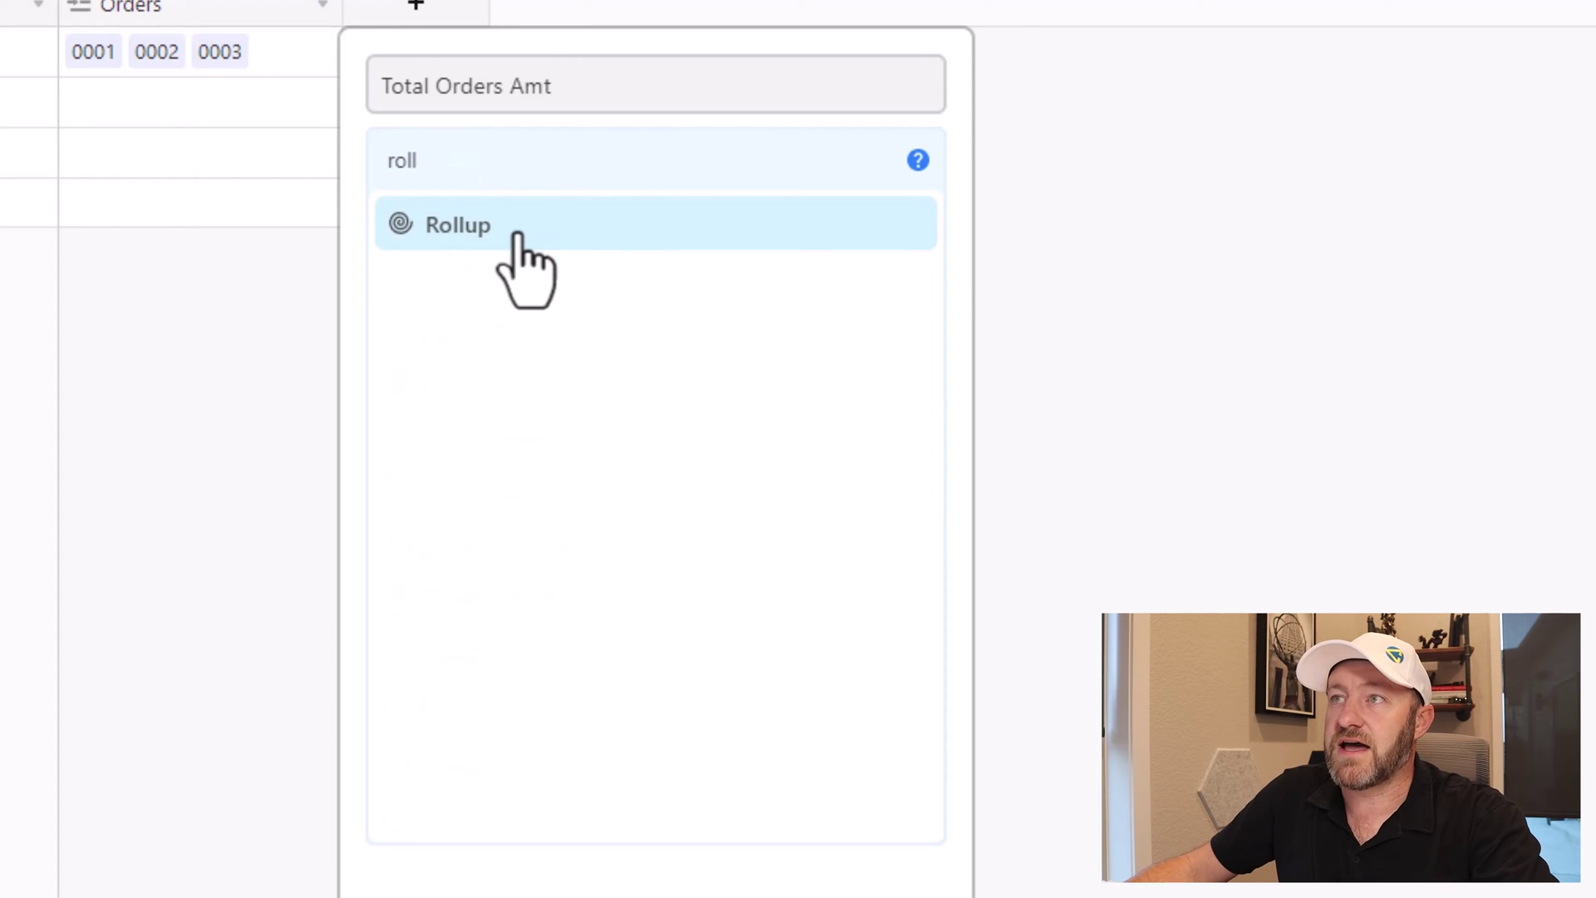
pyautogui.click(517, 235)
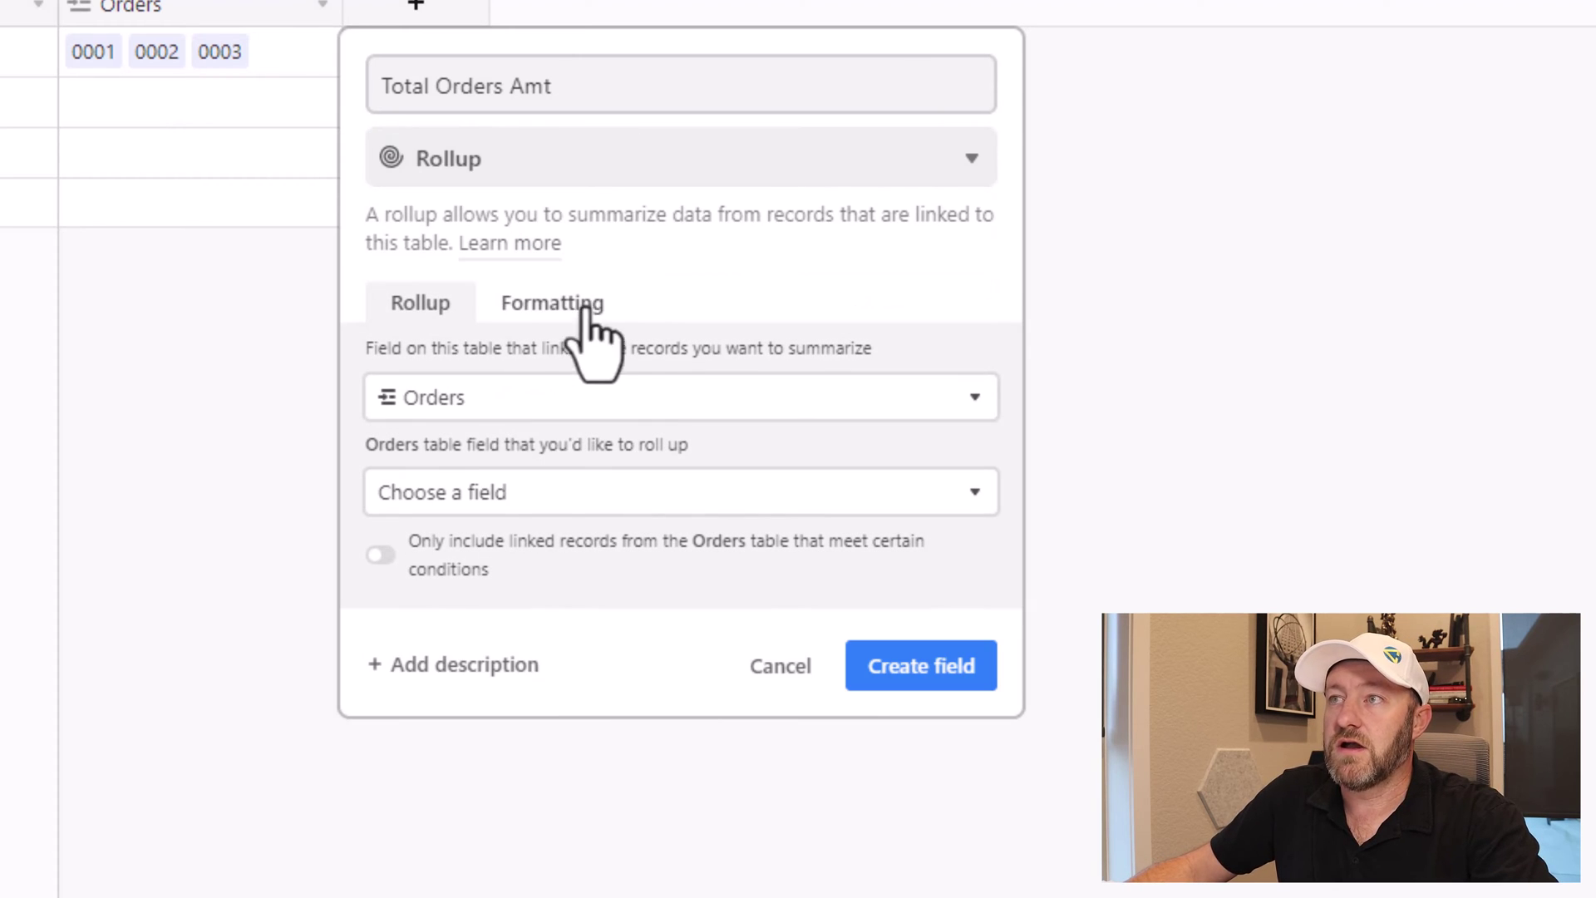
# Step: Roll up Orders' Order Total with SUM(values) and create the field
pyautogui.click(466, 407)
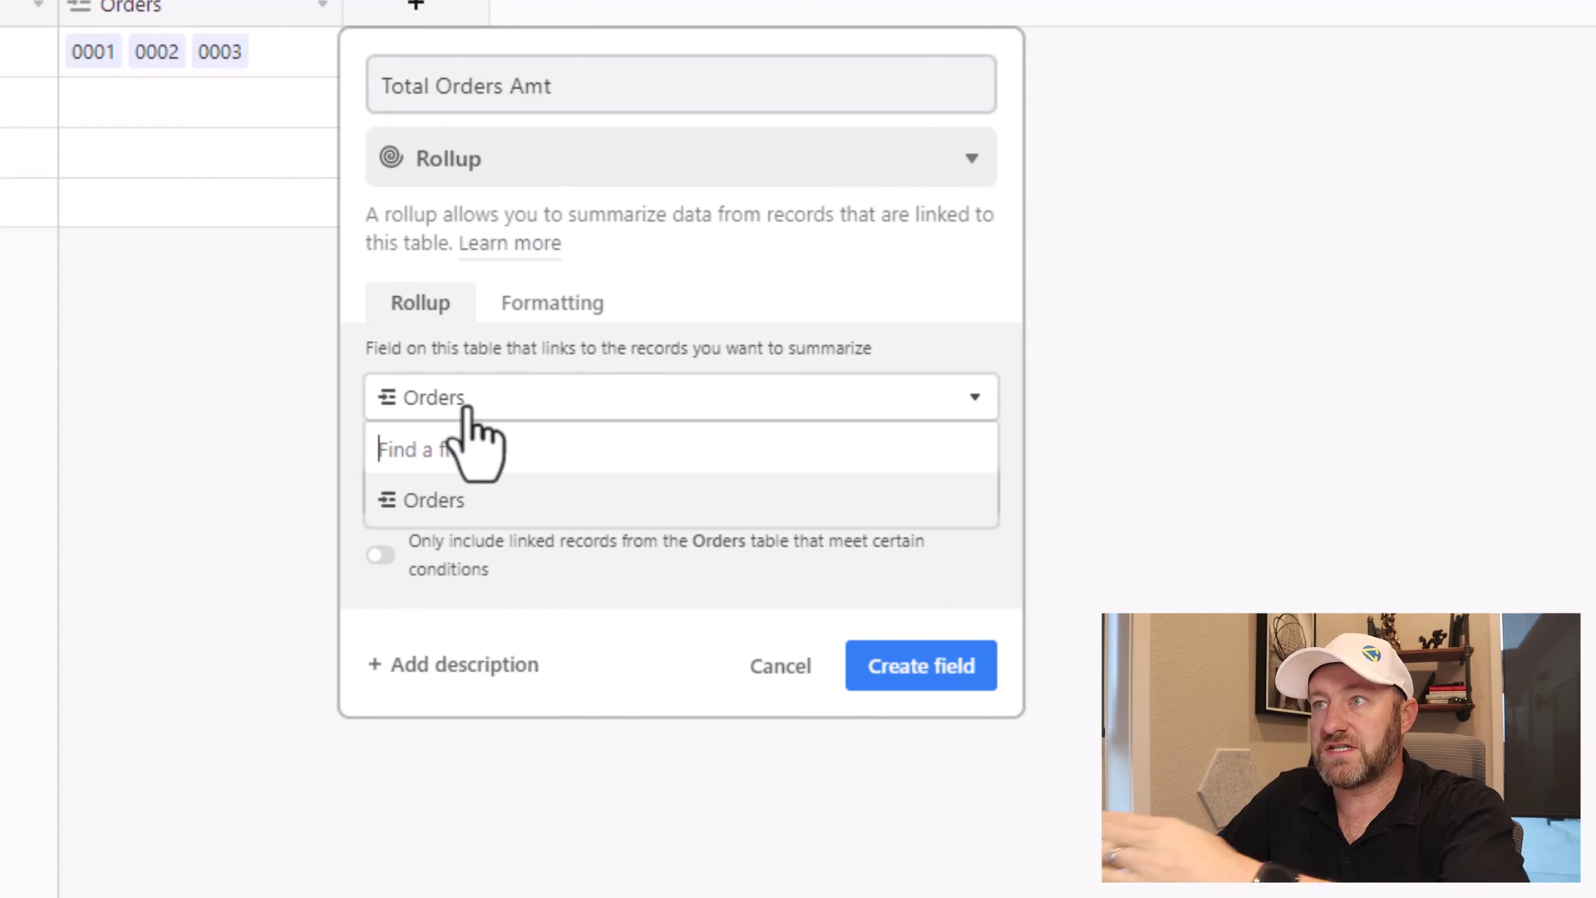
pyautogui.click(459, 511)
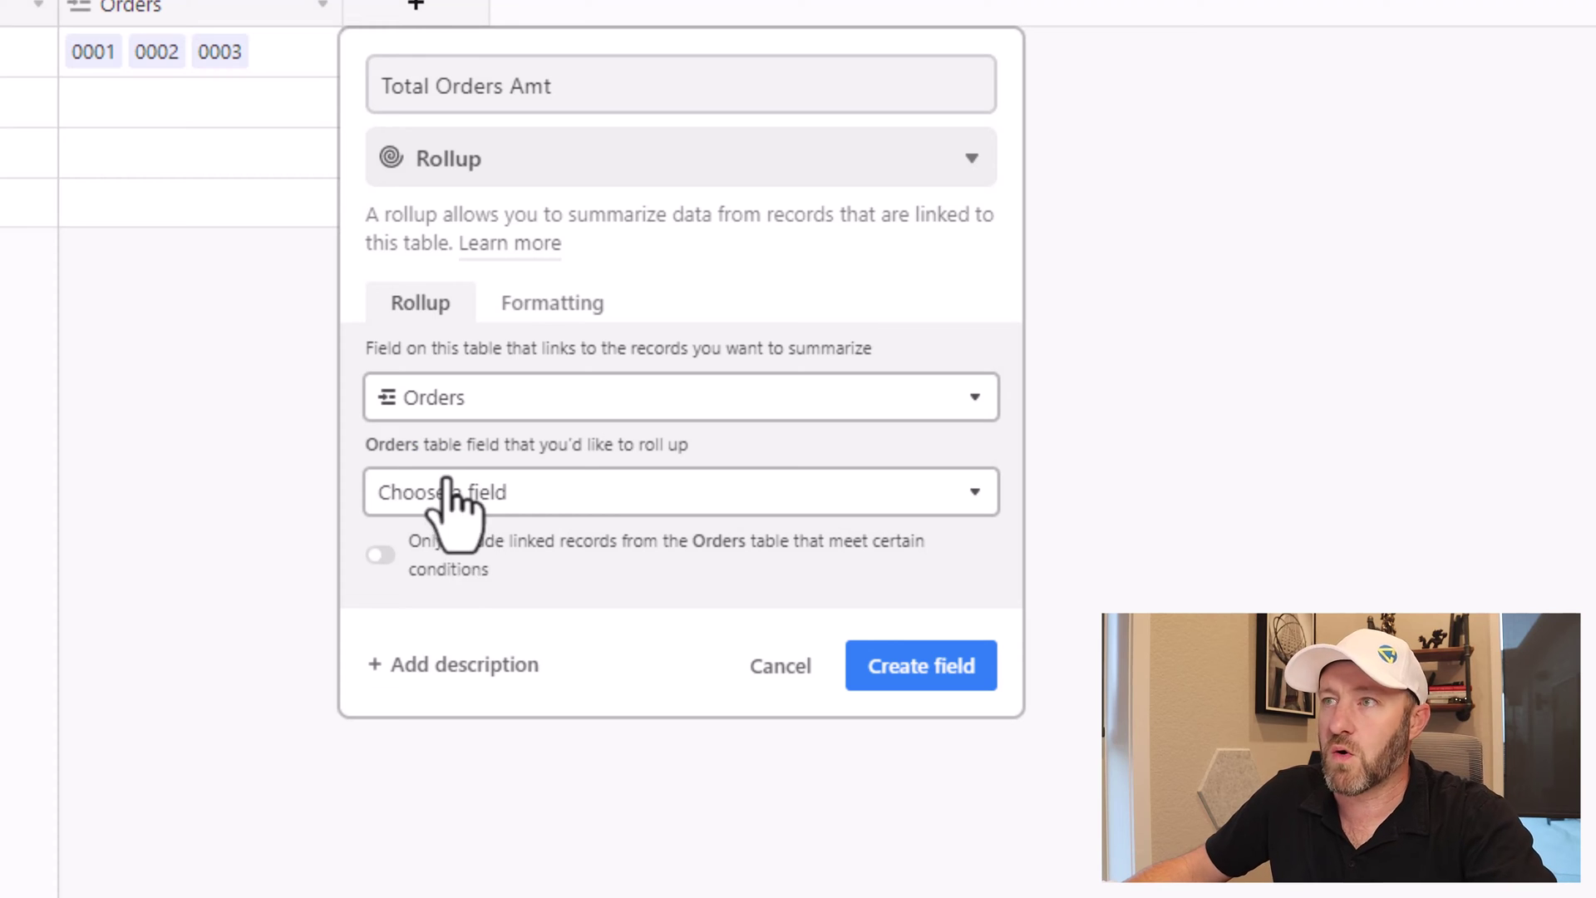
pyautogui.click(458, 497)
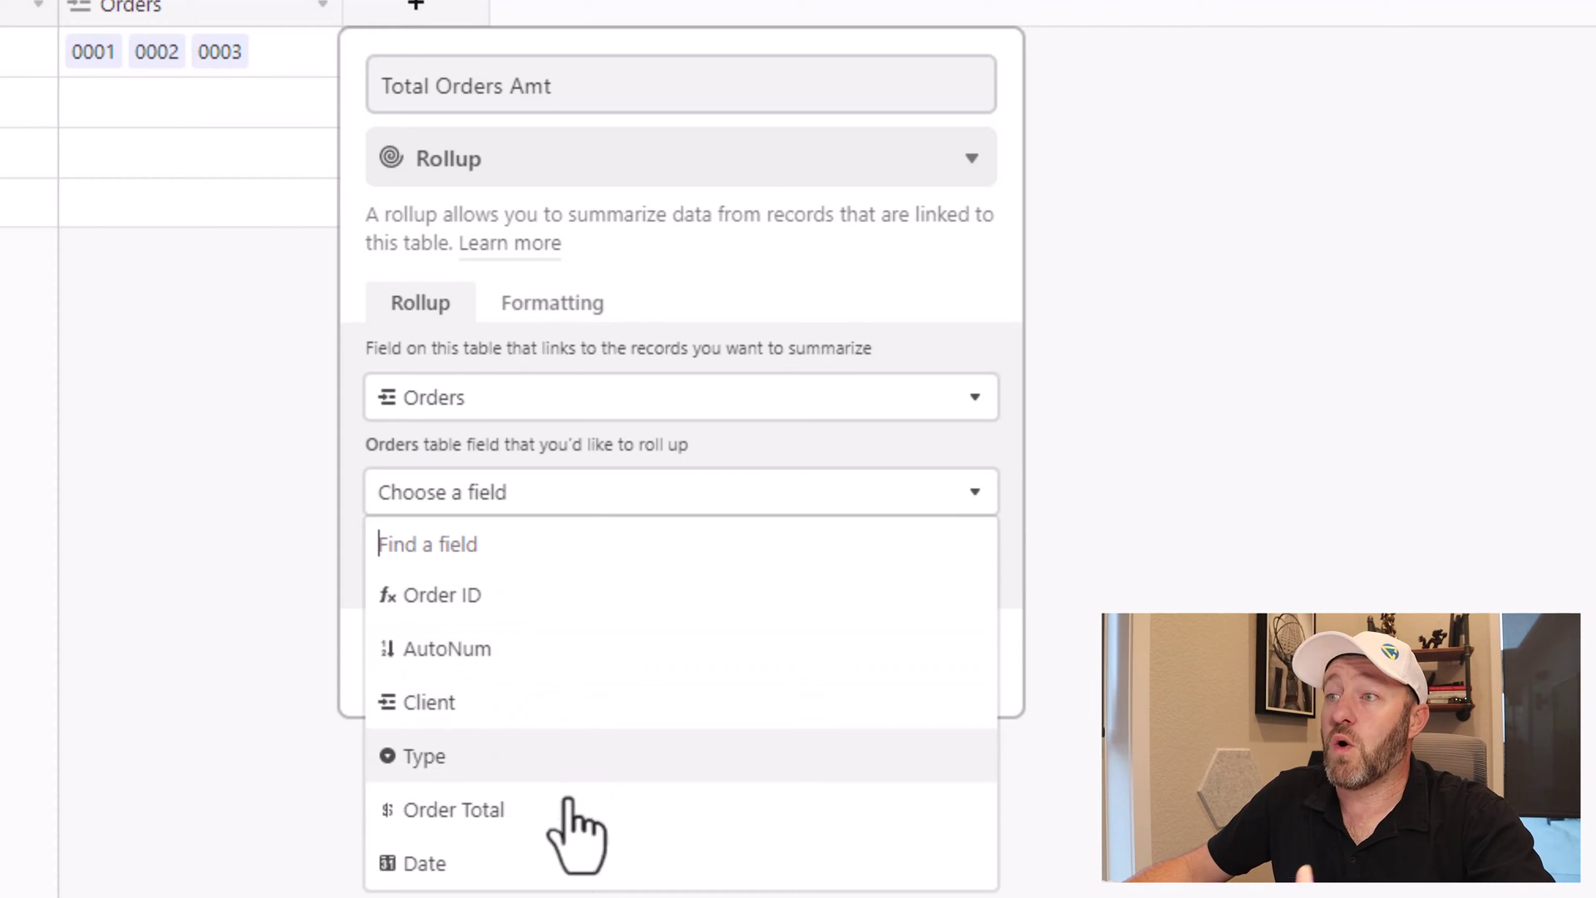
pyautogui.click(540, 816)
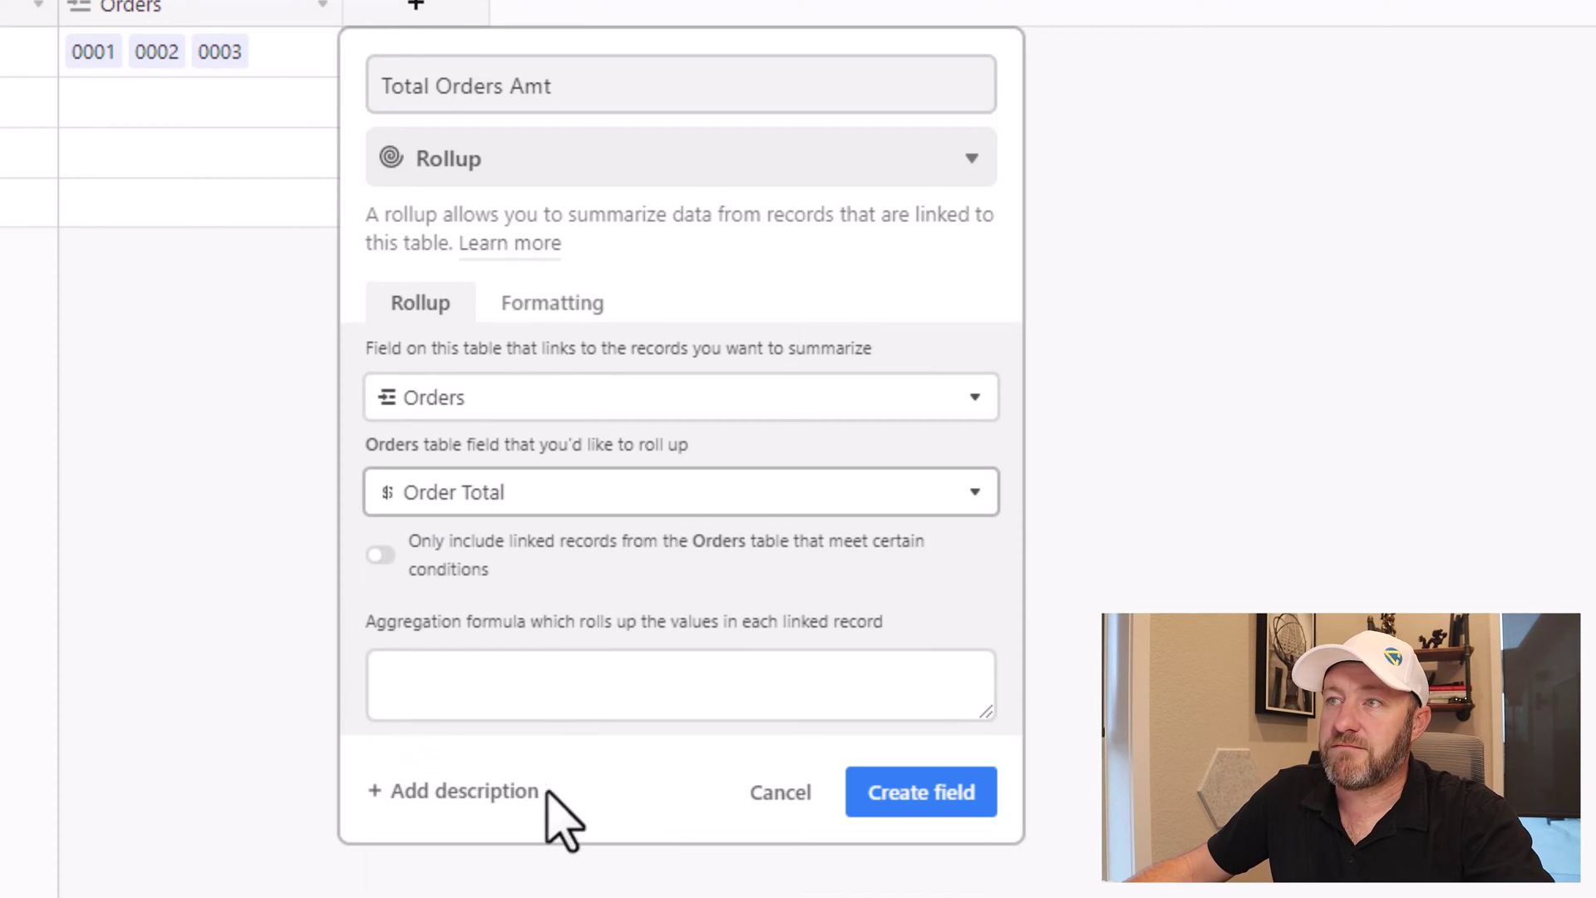
pyautogui.click(522, 698)
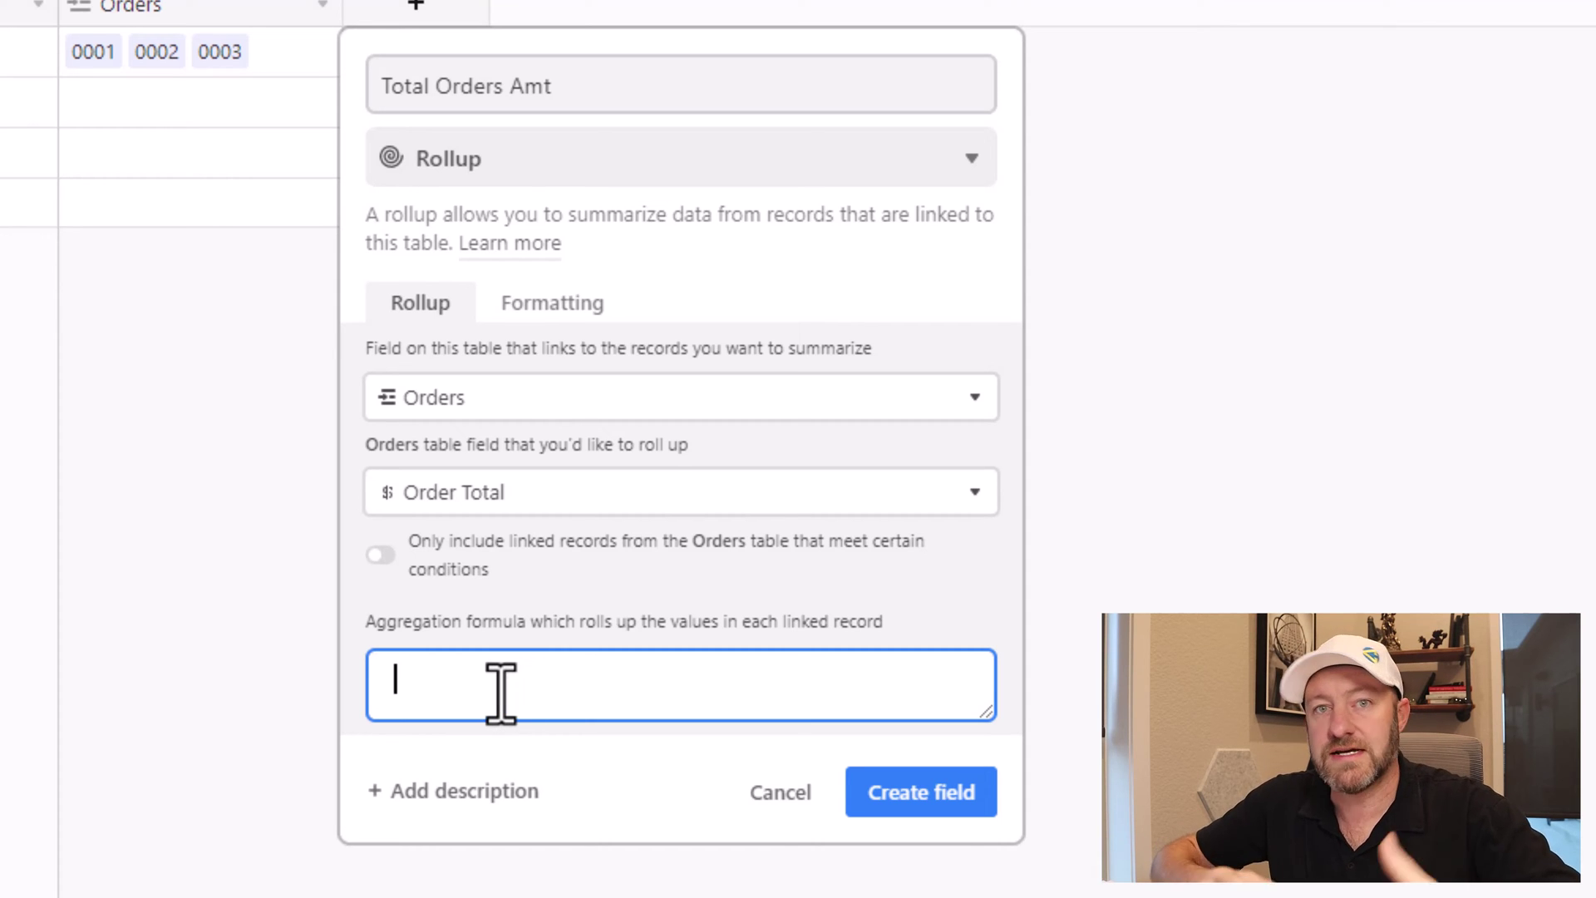
pyautogui.write('sum')
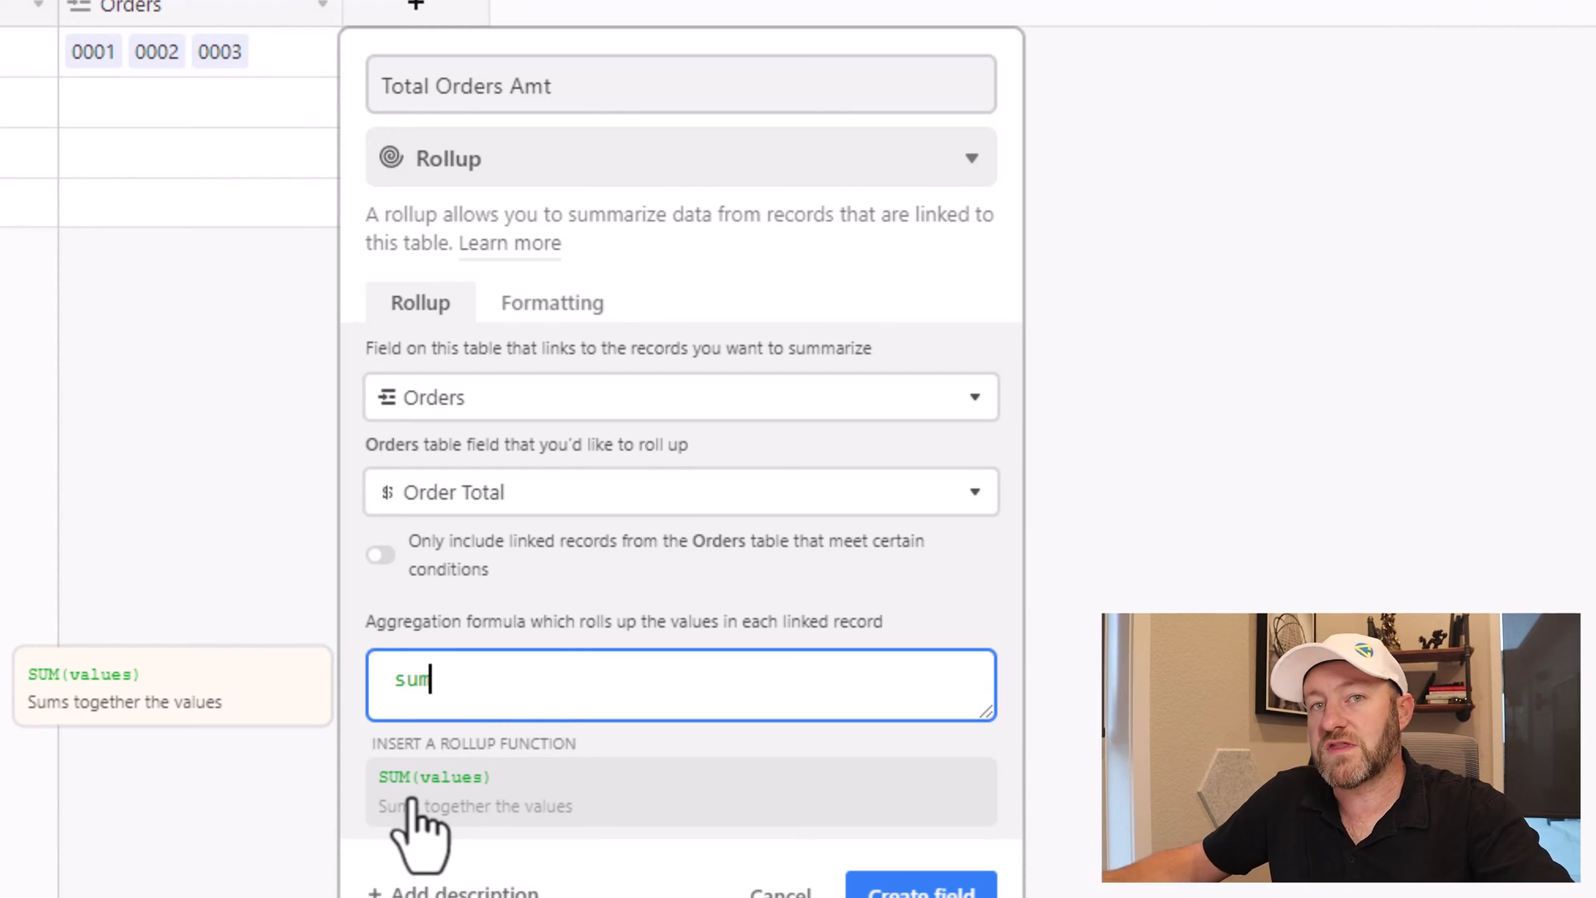
pyautogui.click(413, 790)
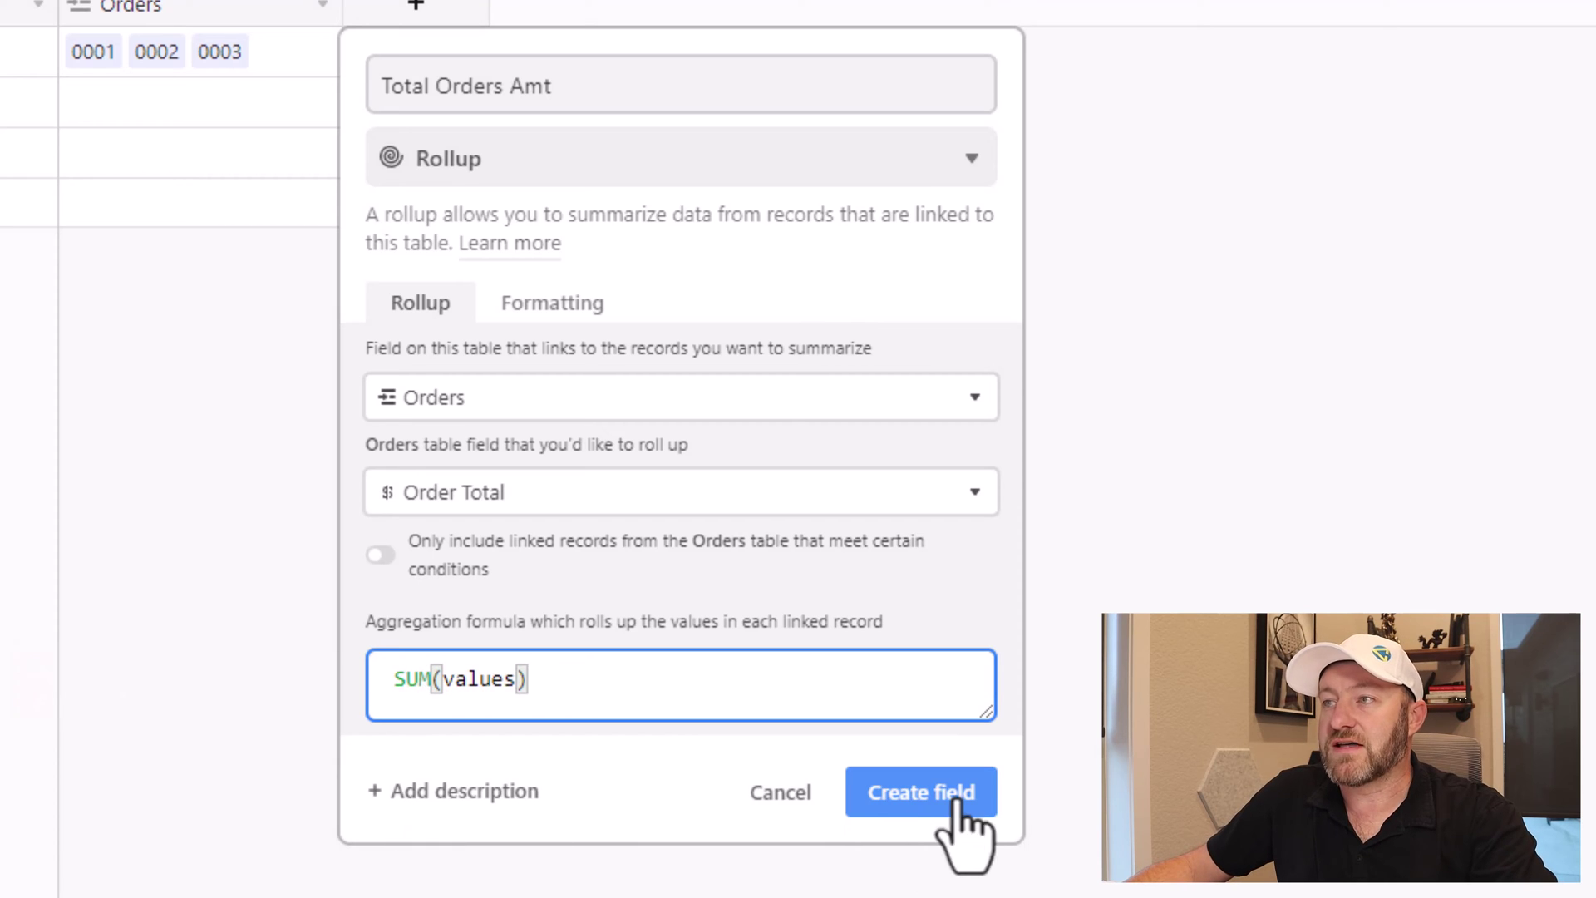
pyautogui.click(547, 311)
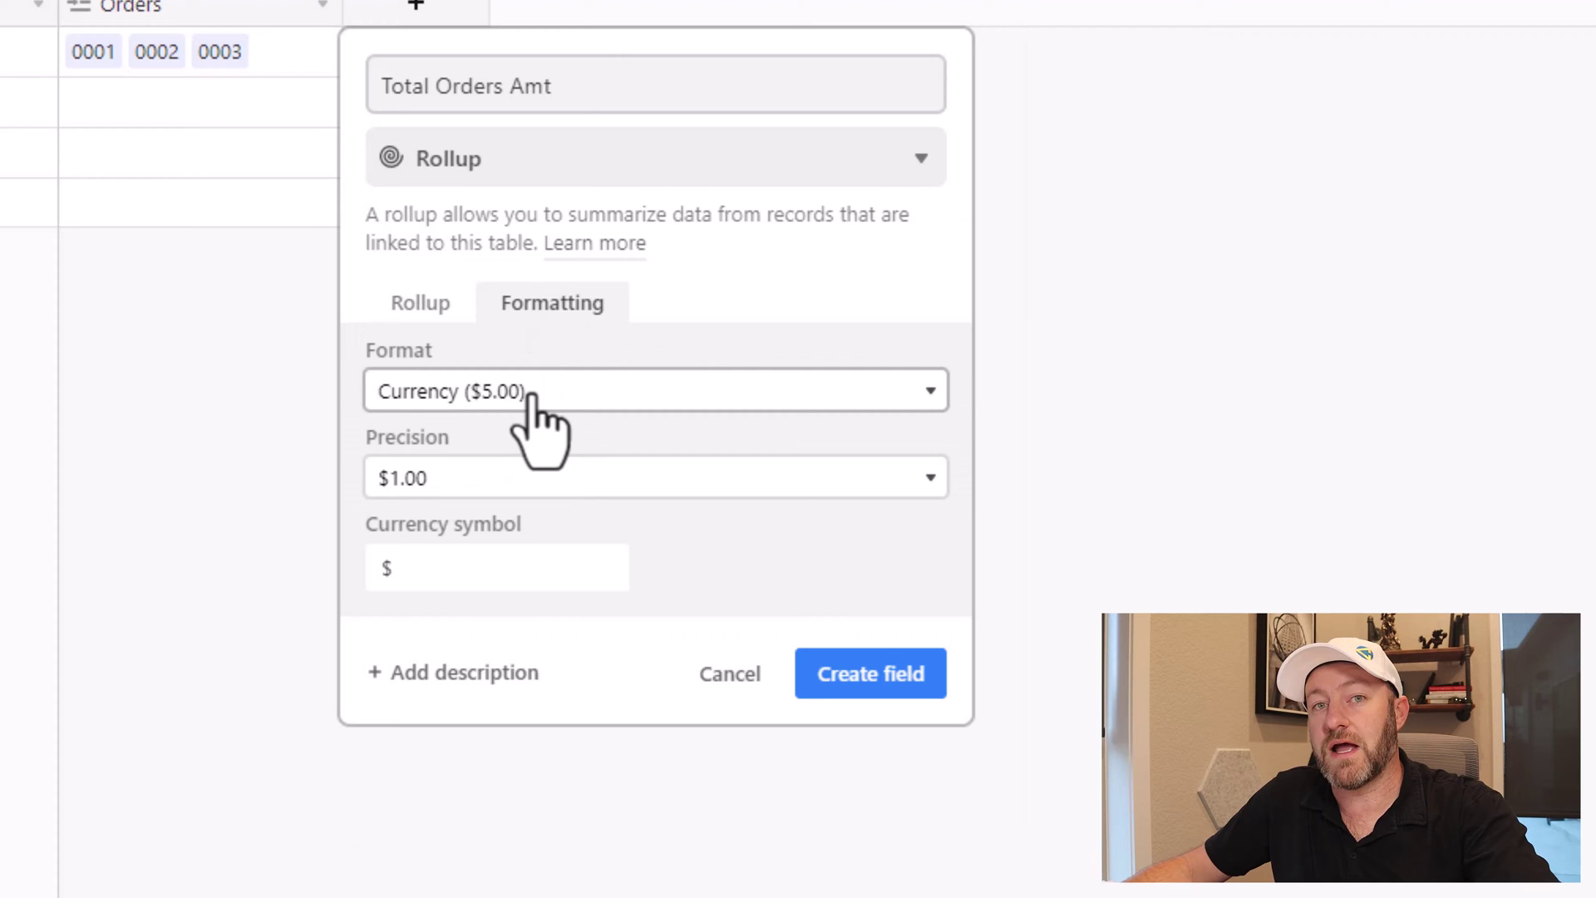
pyautogui.click(420, 306)
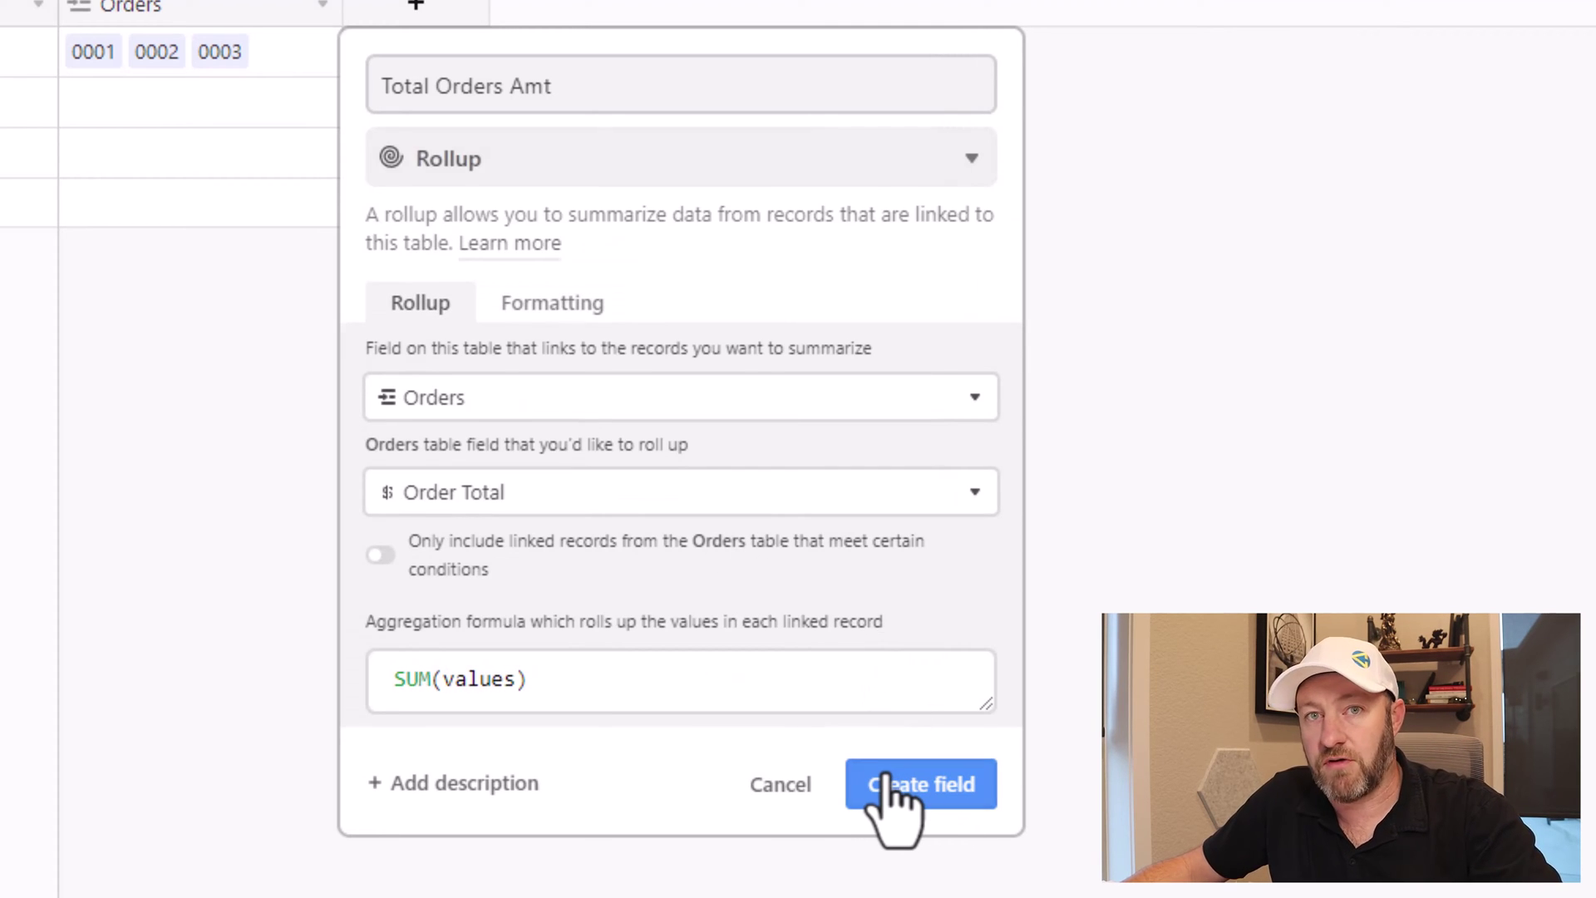
pyautogui.click(885, 784)
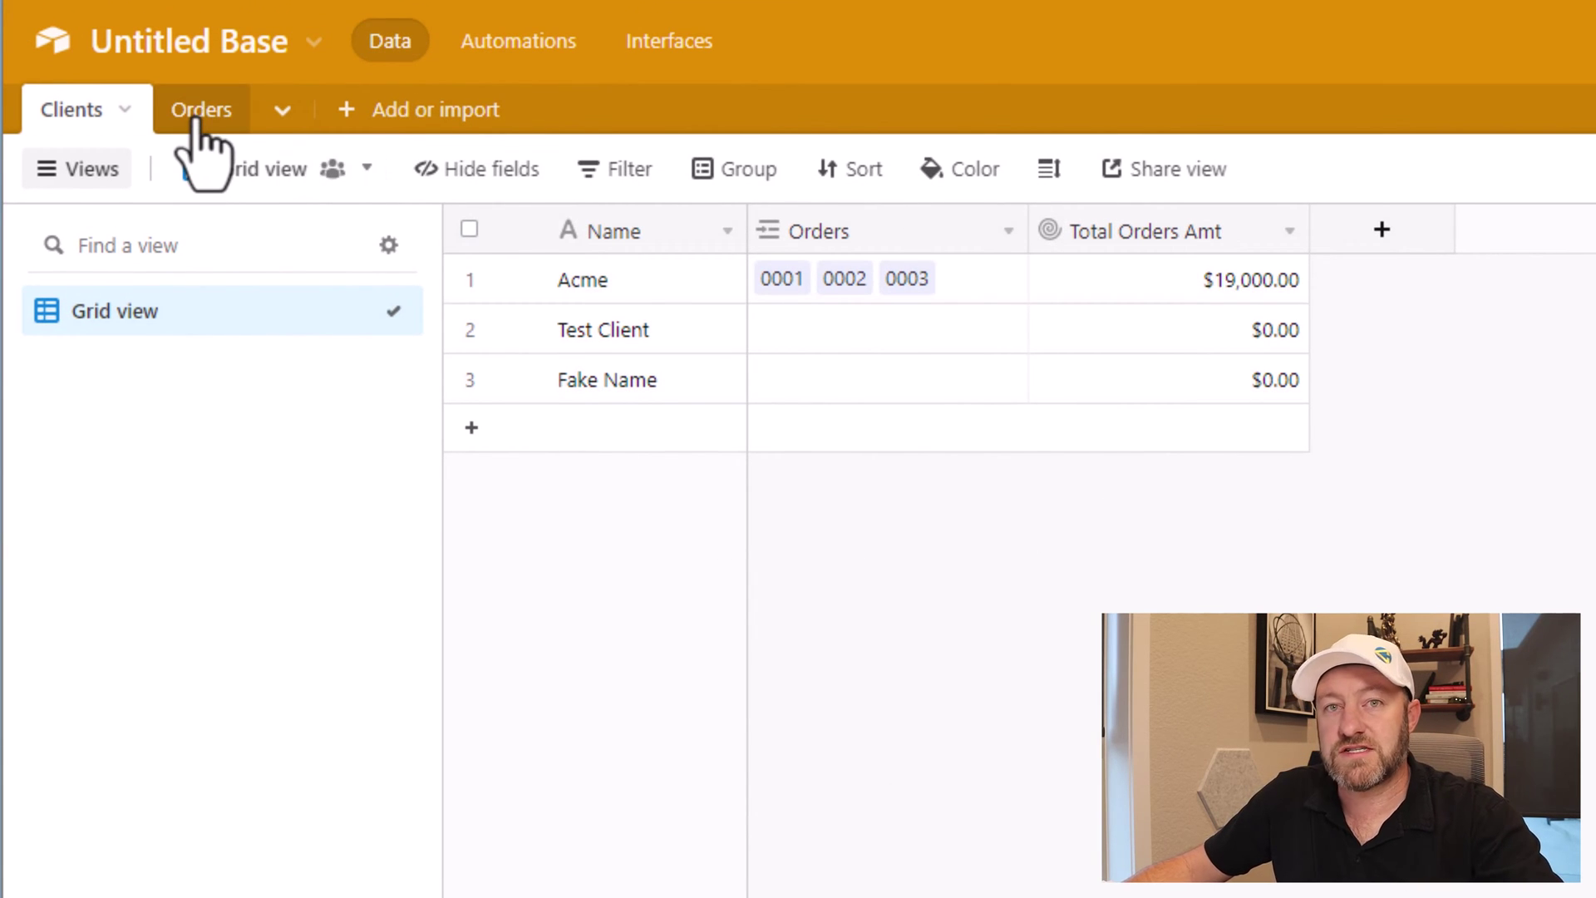
pyautogui.click(617, 286)
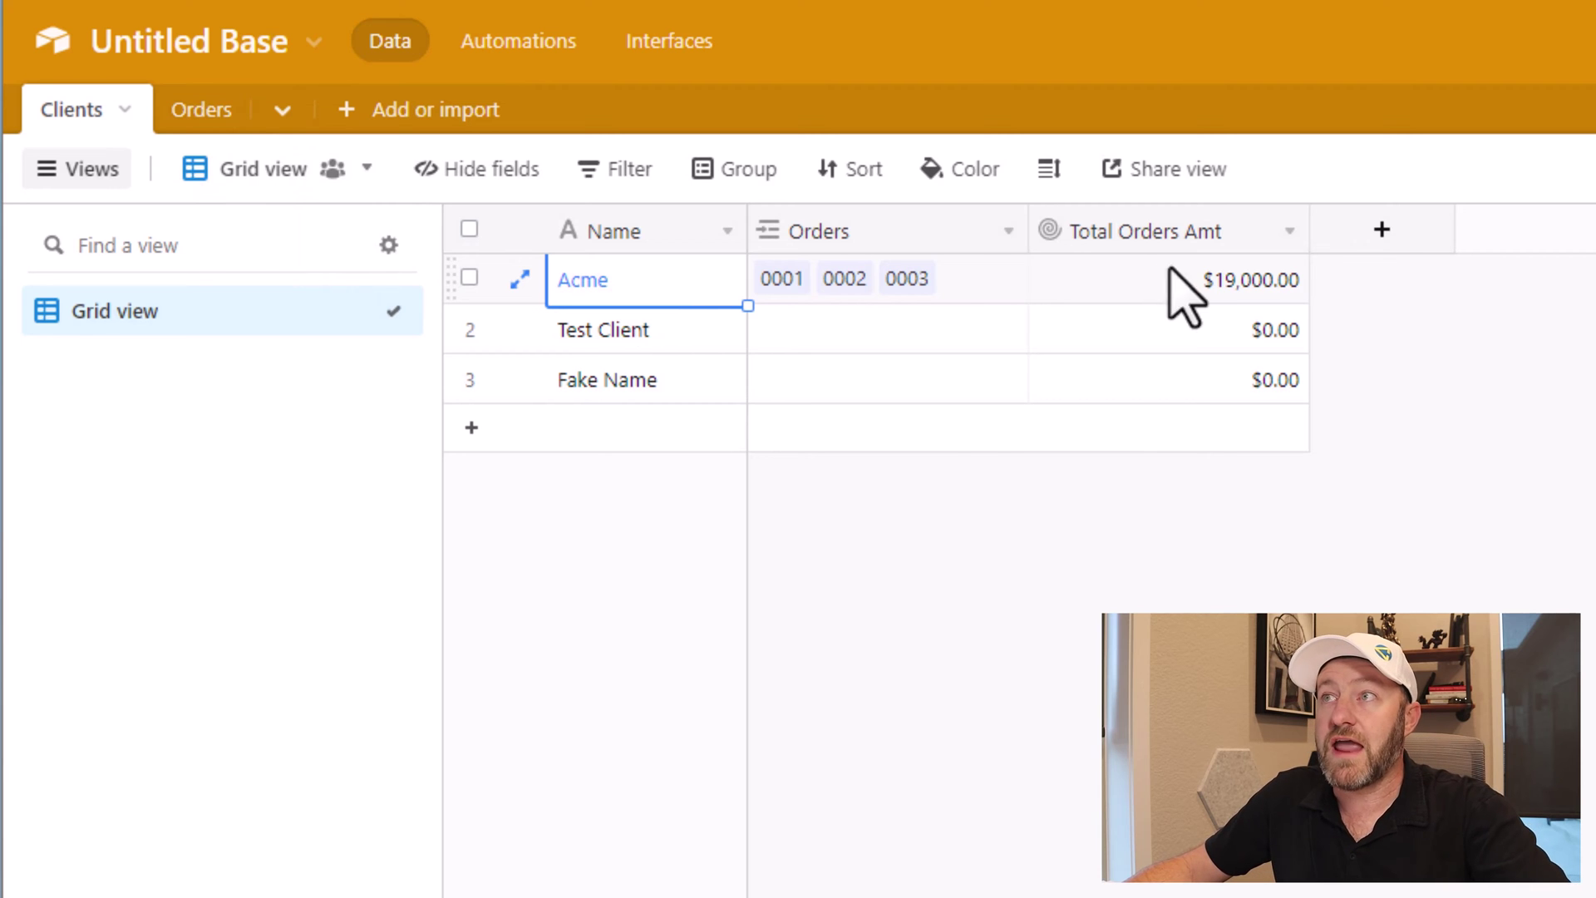
pyautogui.click(204, 114)
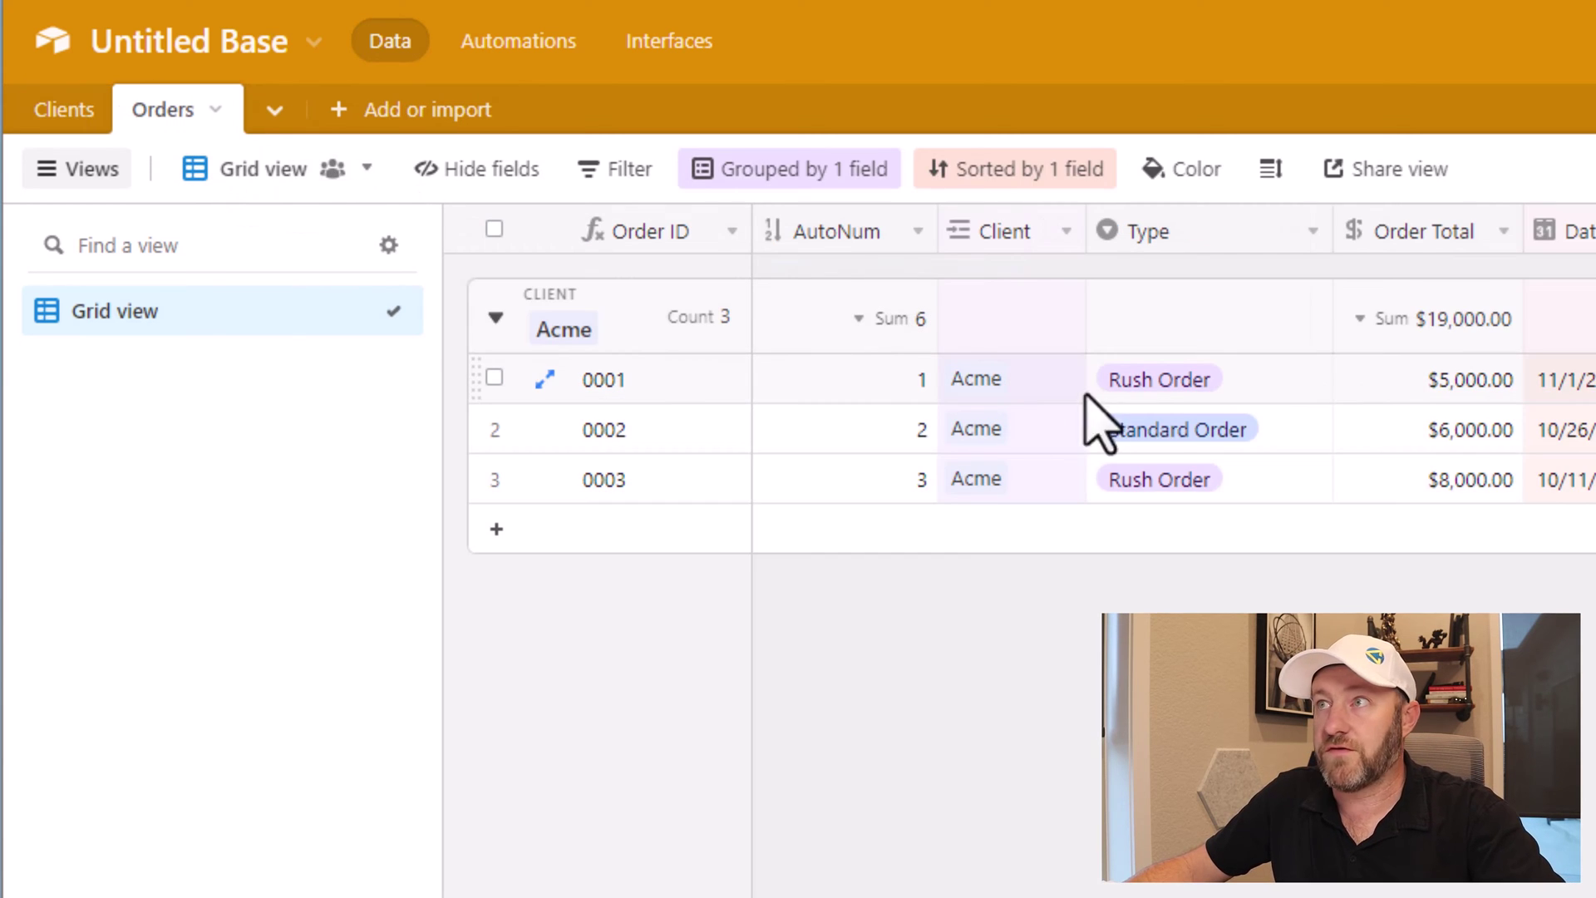
pyautogui.click(1400, 389)
pyautogui.click(1395, 439)
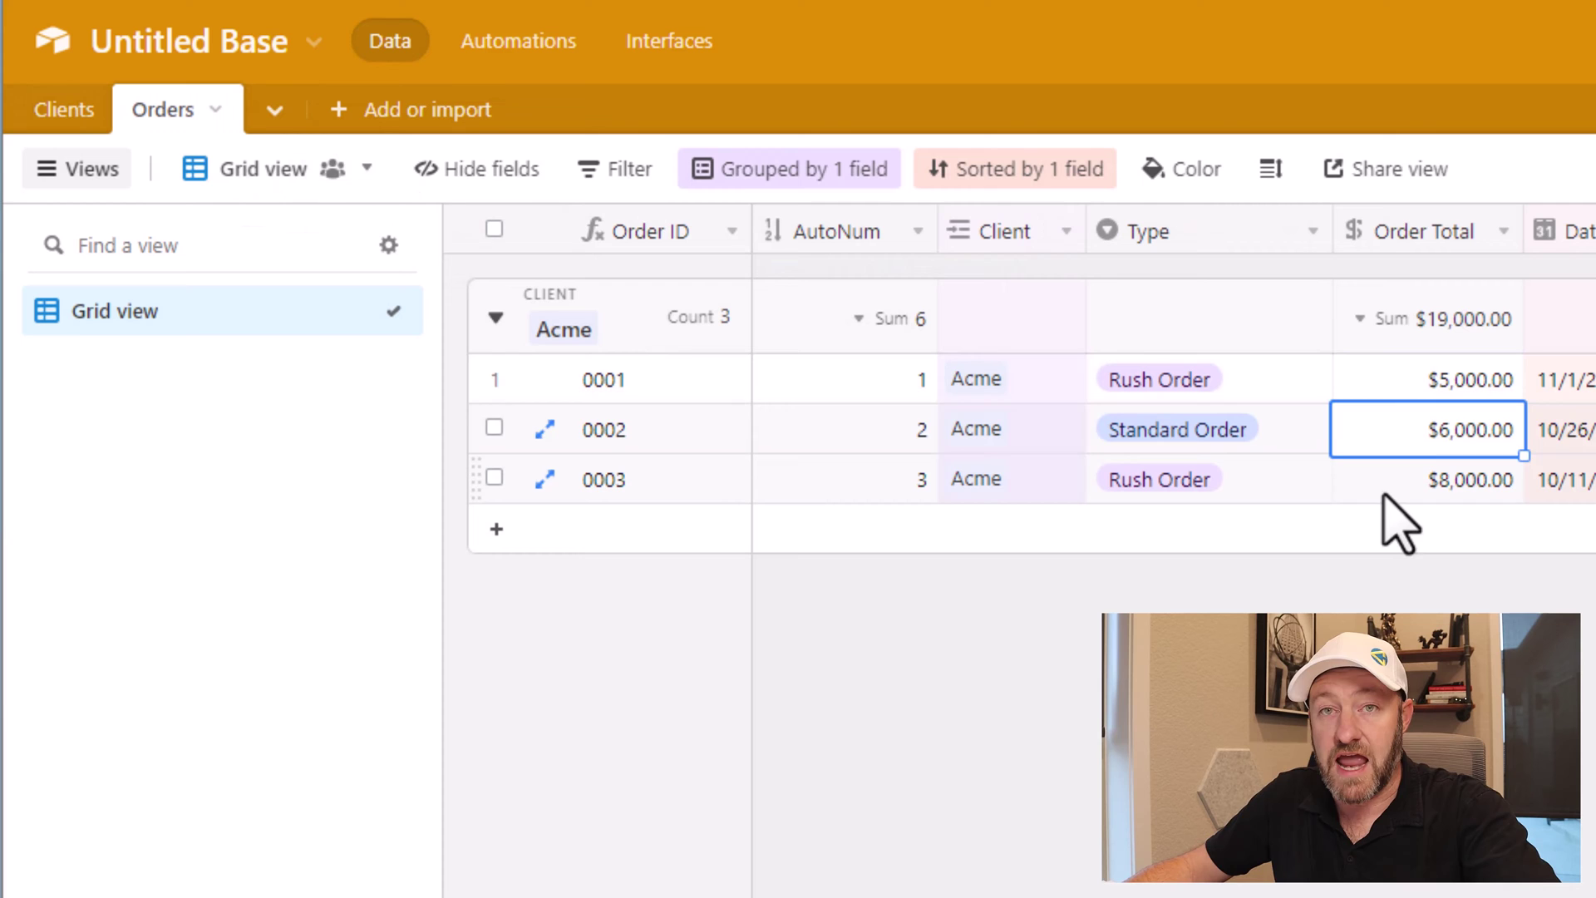
pyautogui.click(1385, 484)
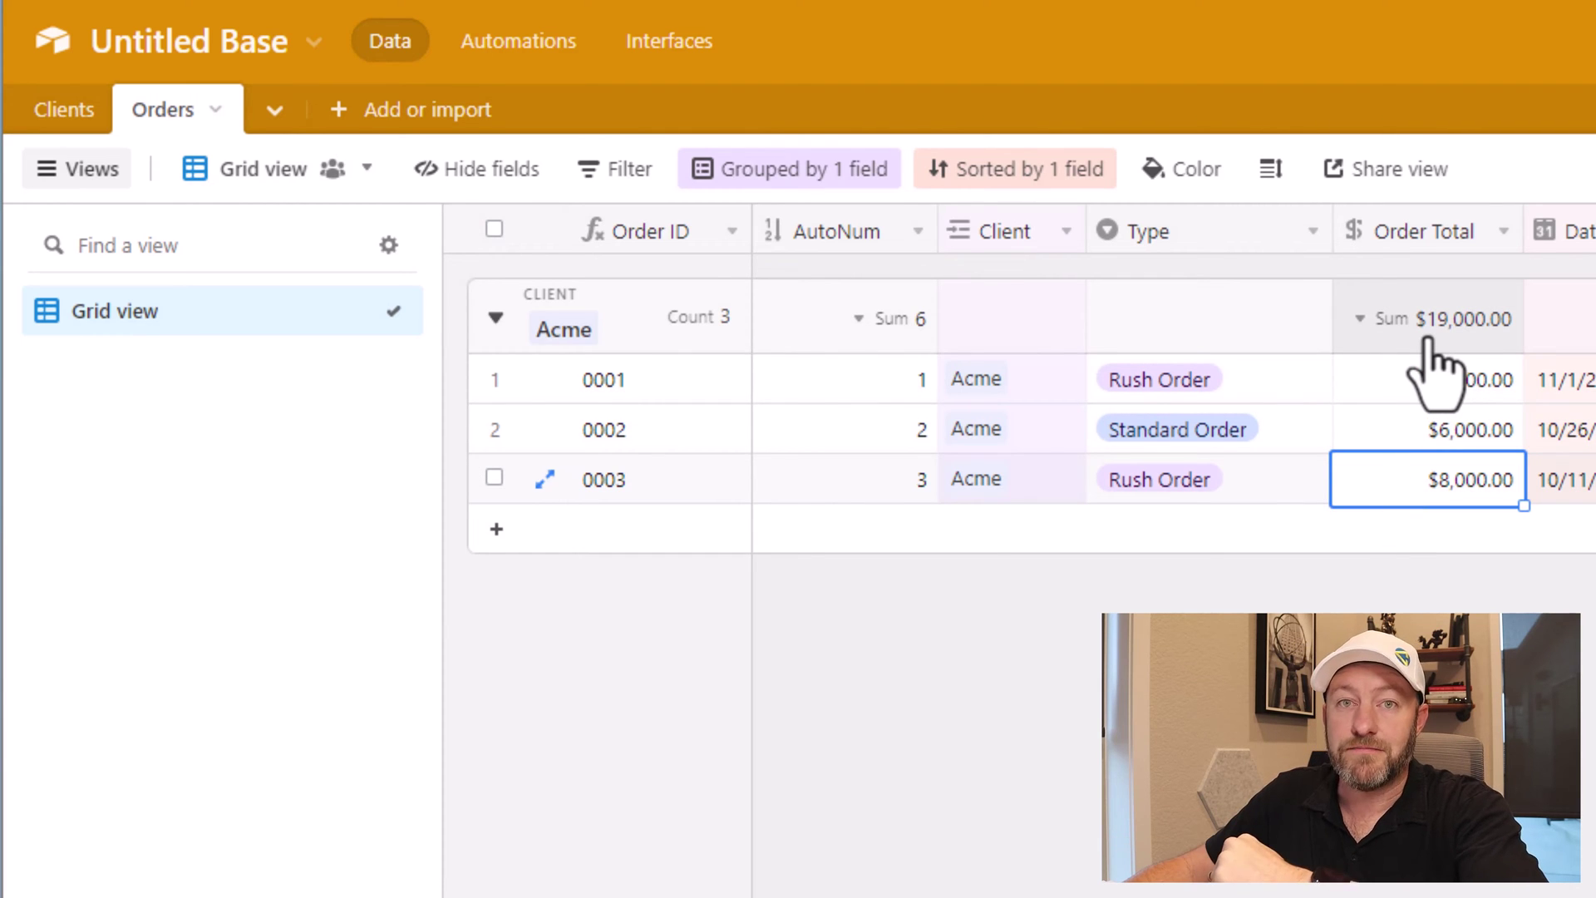
pyautogui.click(79, 121)
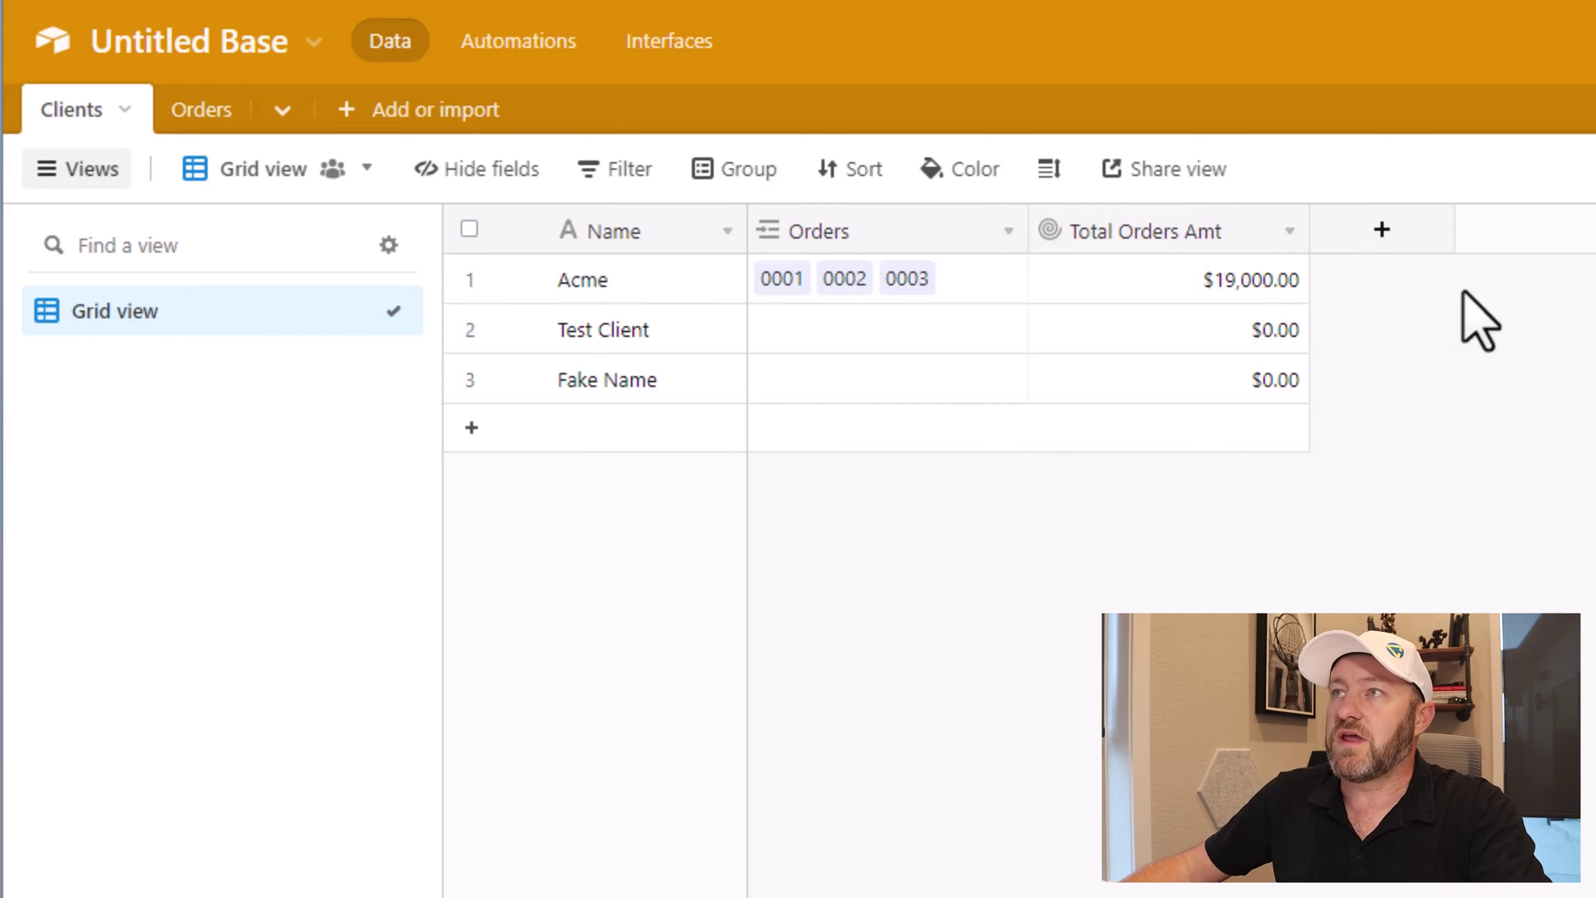
# Step: Add a Rush Older Total rollup summing Orders' Order Total with SUM(values)
pyautogui.click(1335, 231)
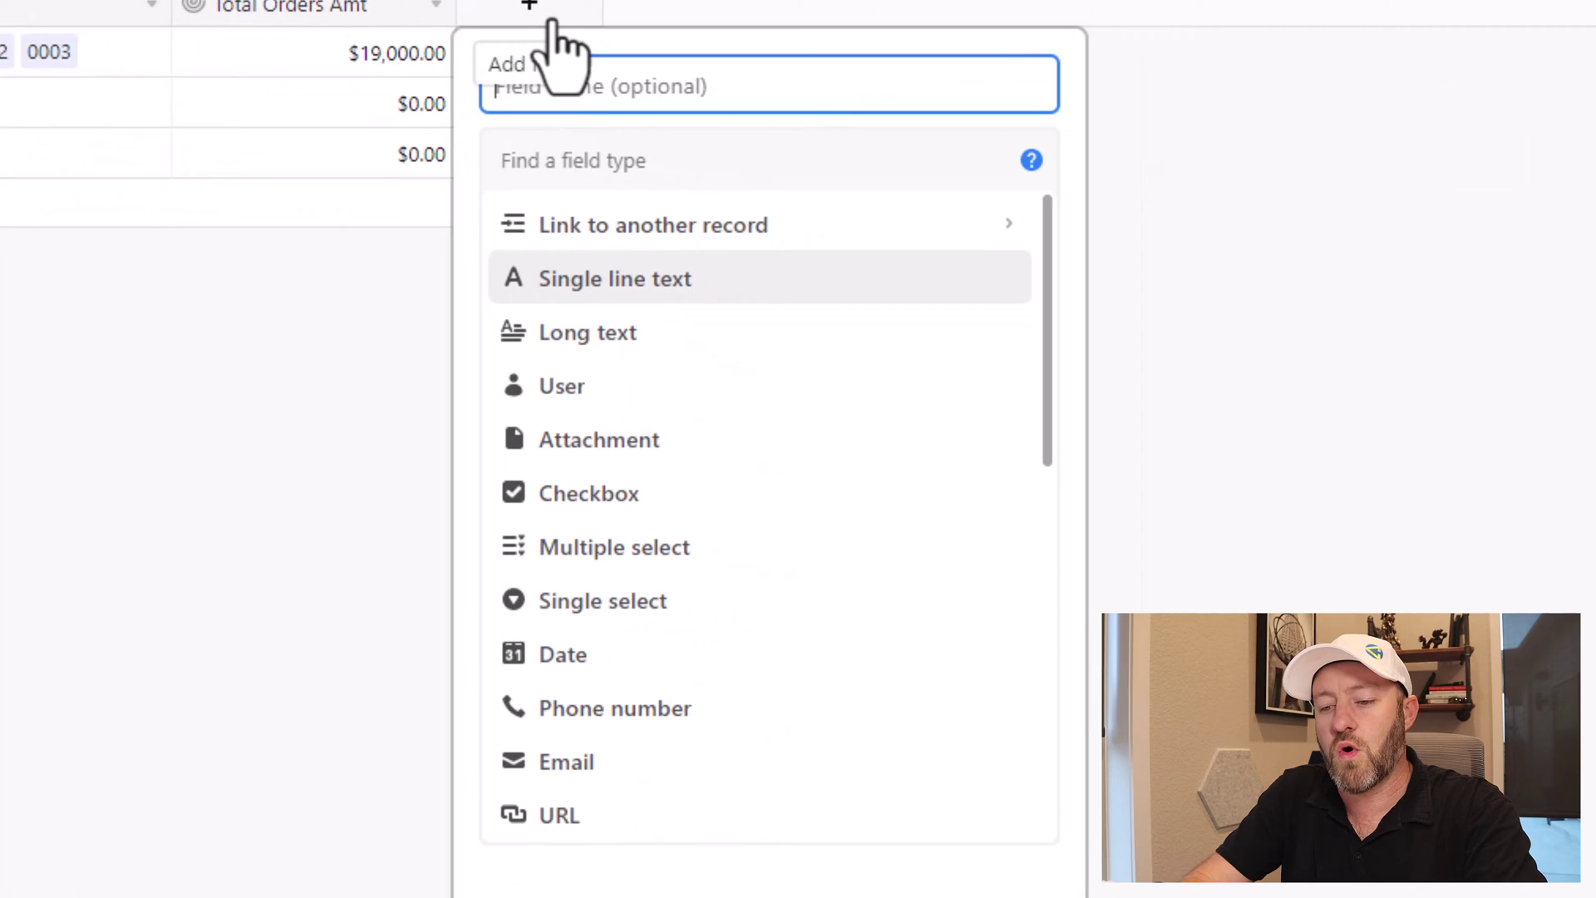
pyautogui.write('Rush Order Total')
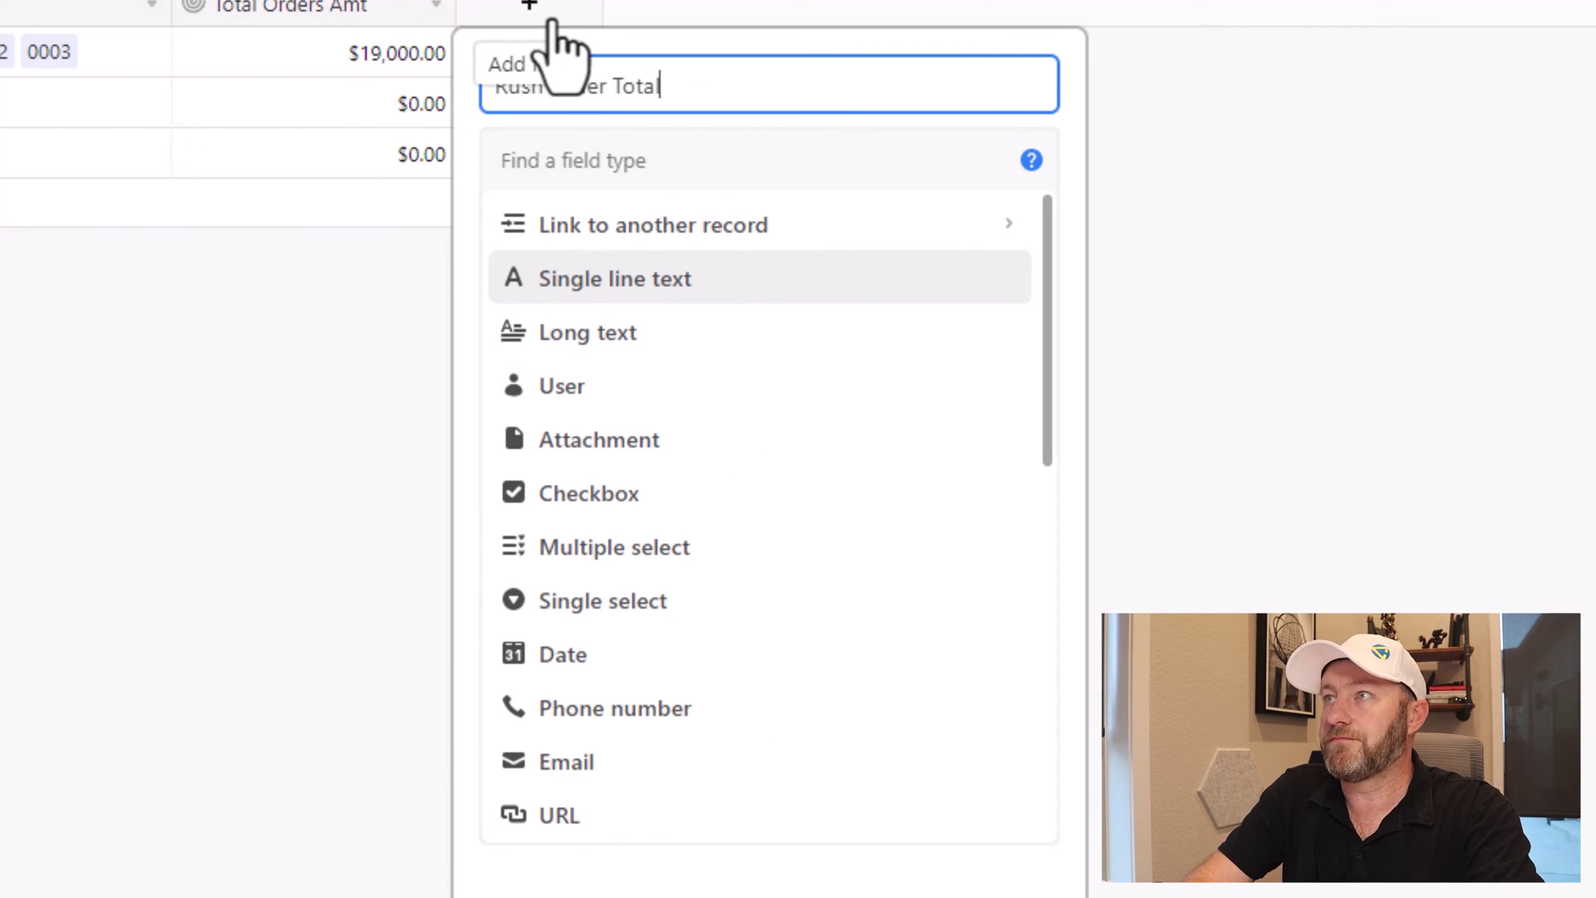
pyautogui.press('Tab')
pyautogui.write('rol')
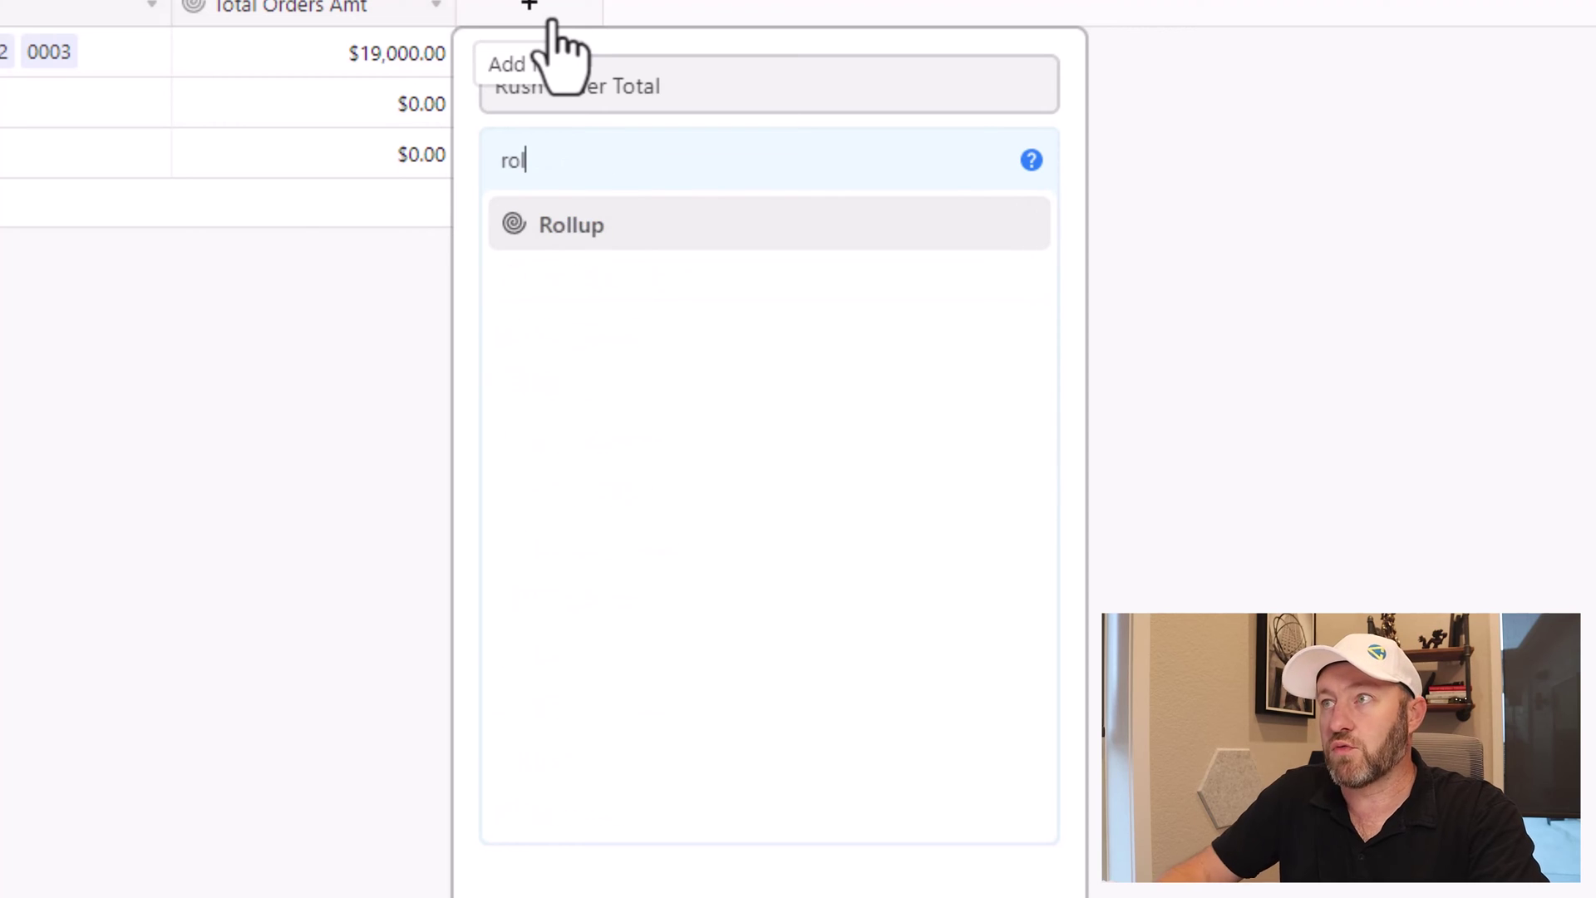
pyautogui.click(570, 226)
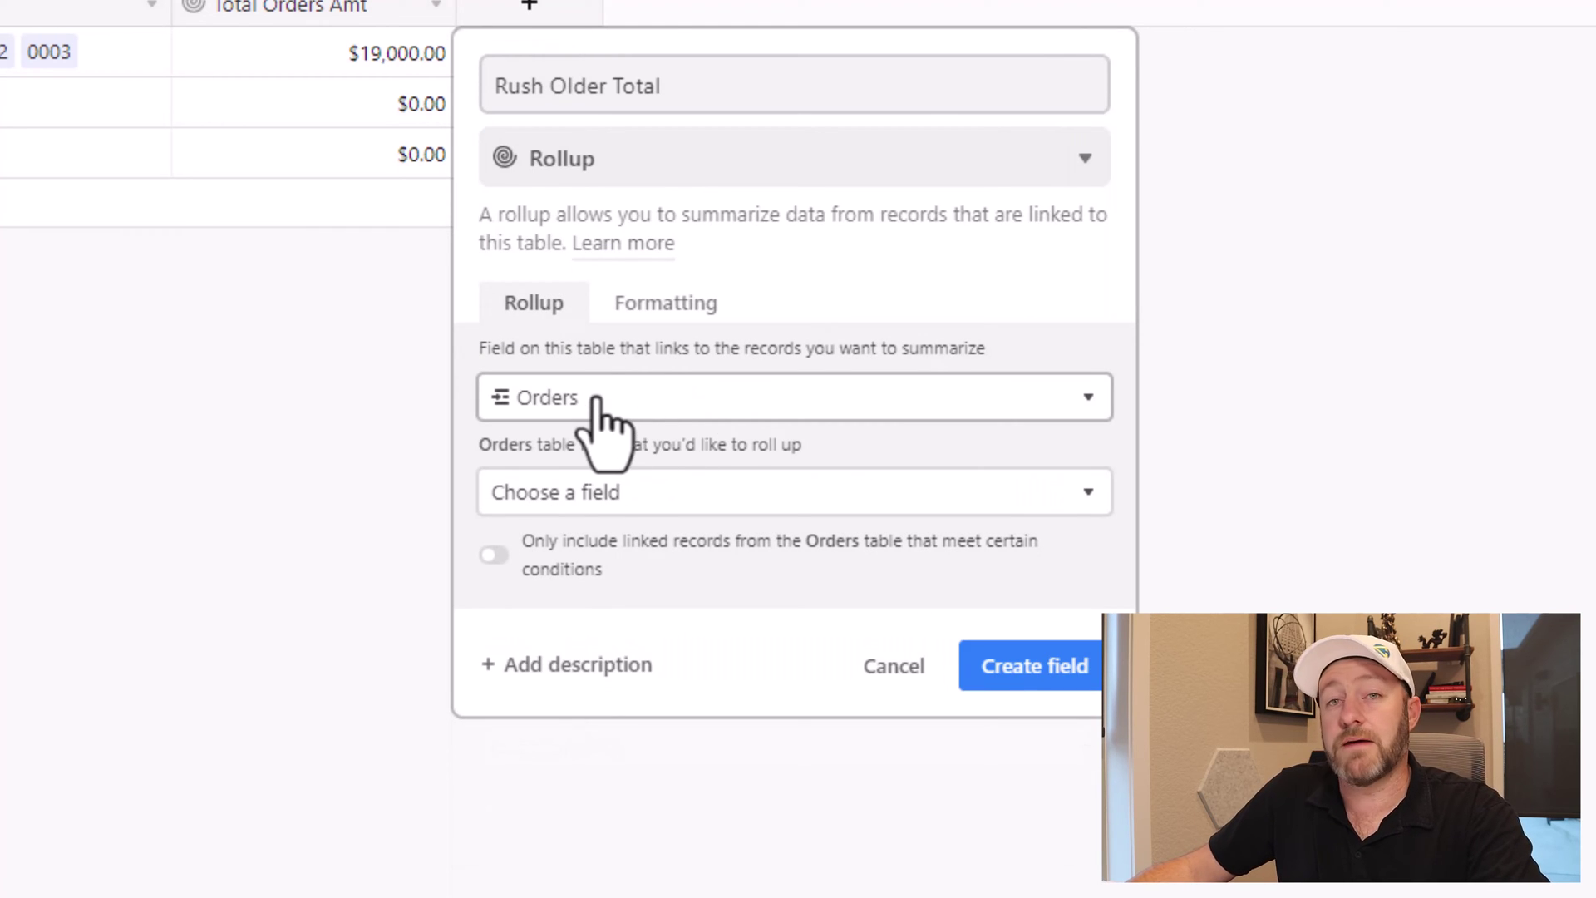
pyautogui.click(613, 495)
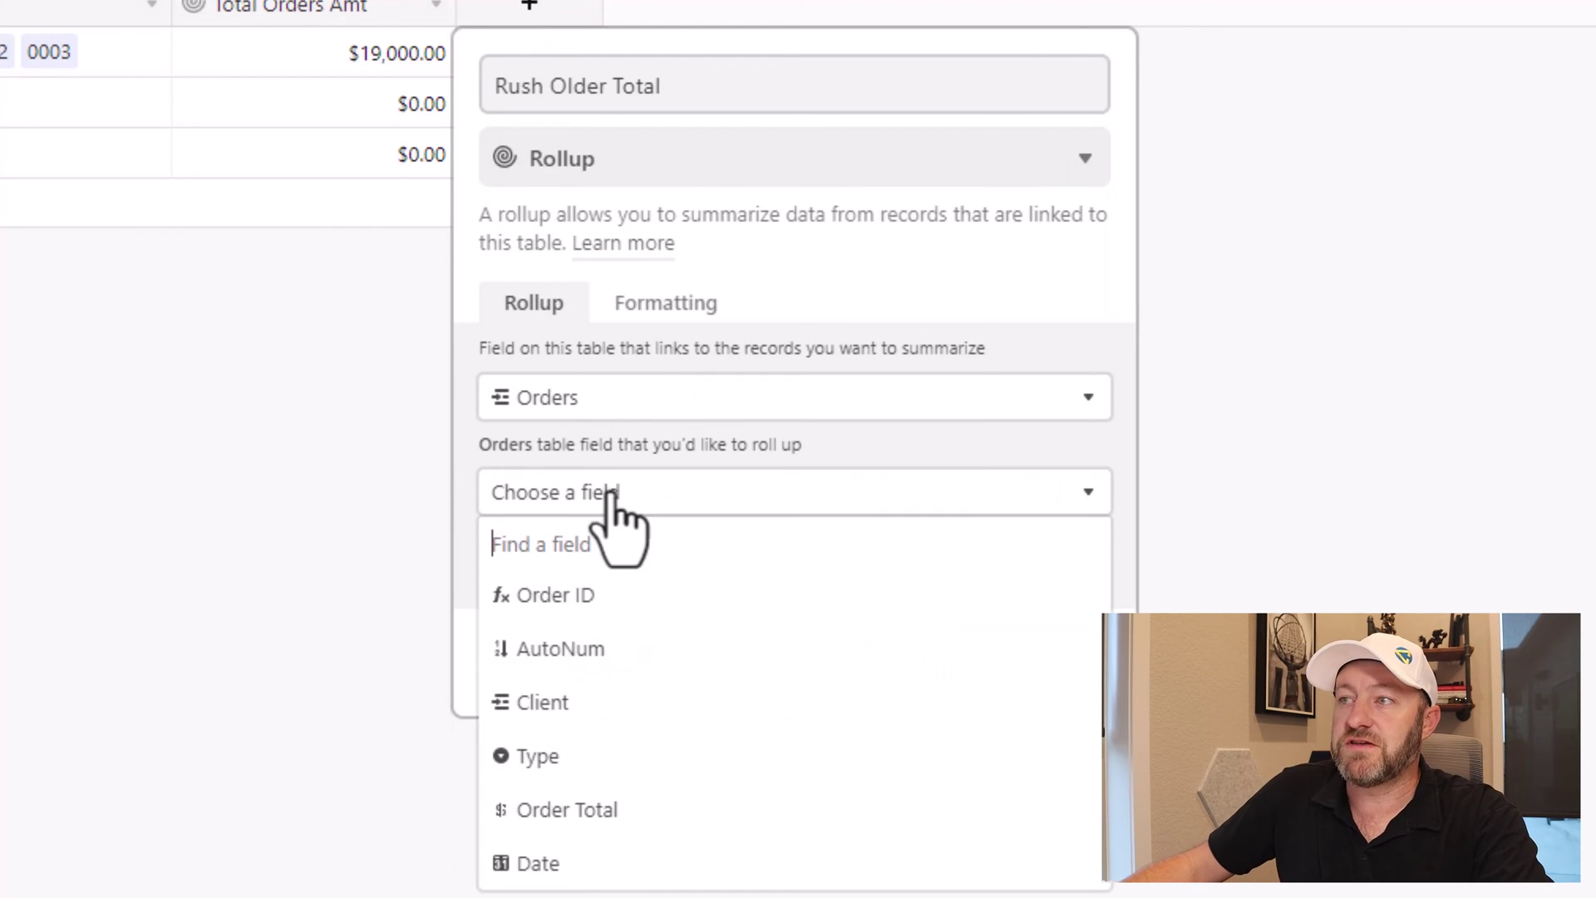
pyautogui.click(597, 810)
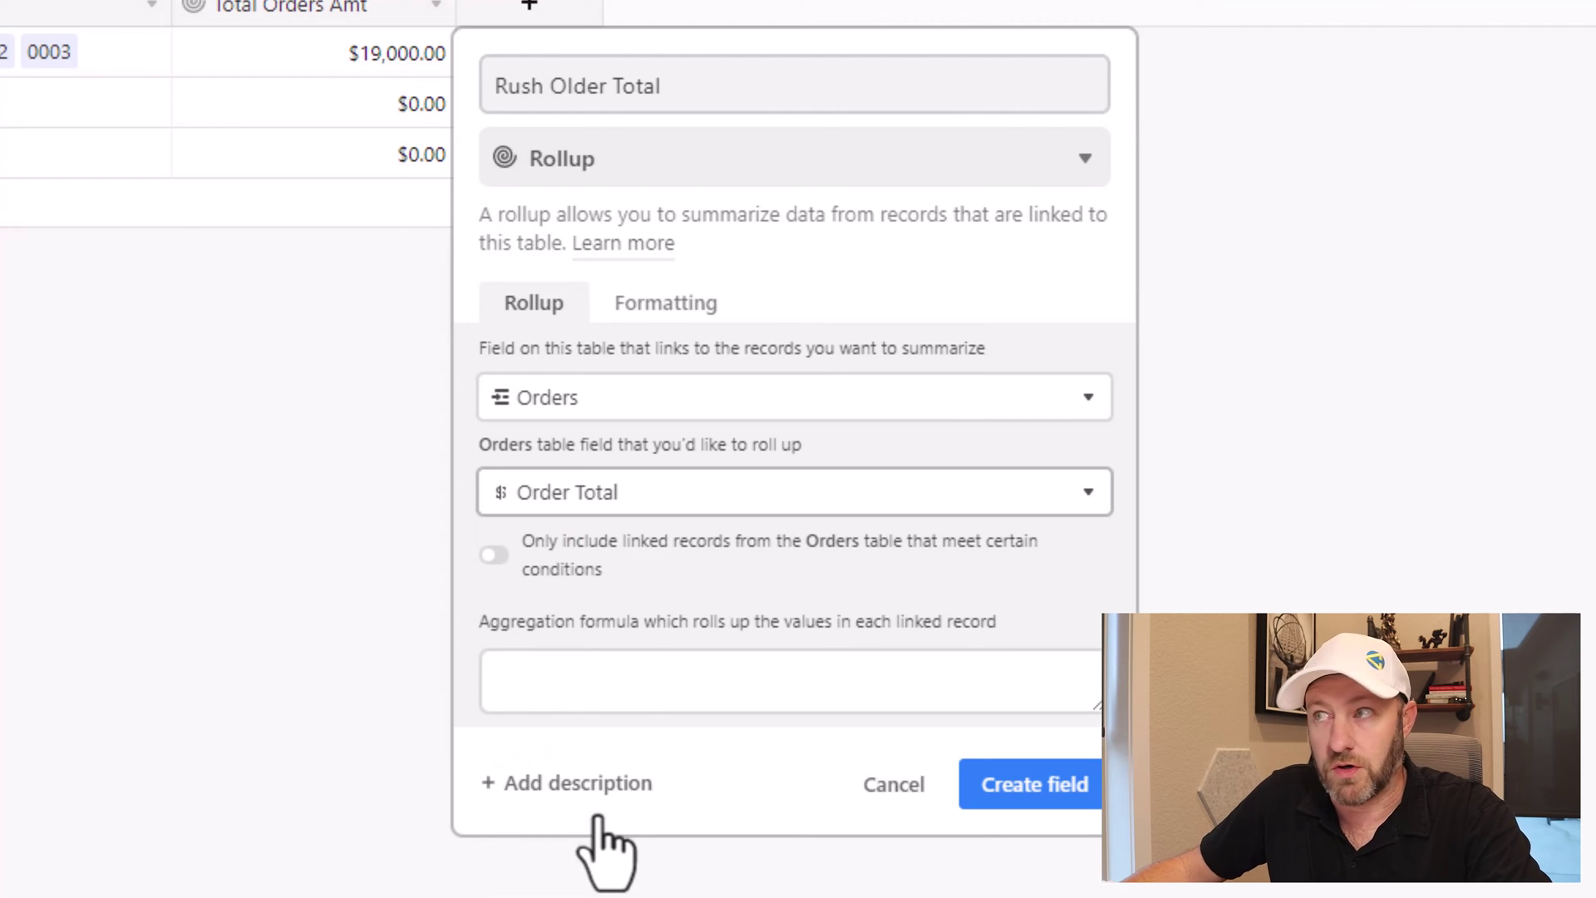
pyautogui.click(622, 672)
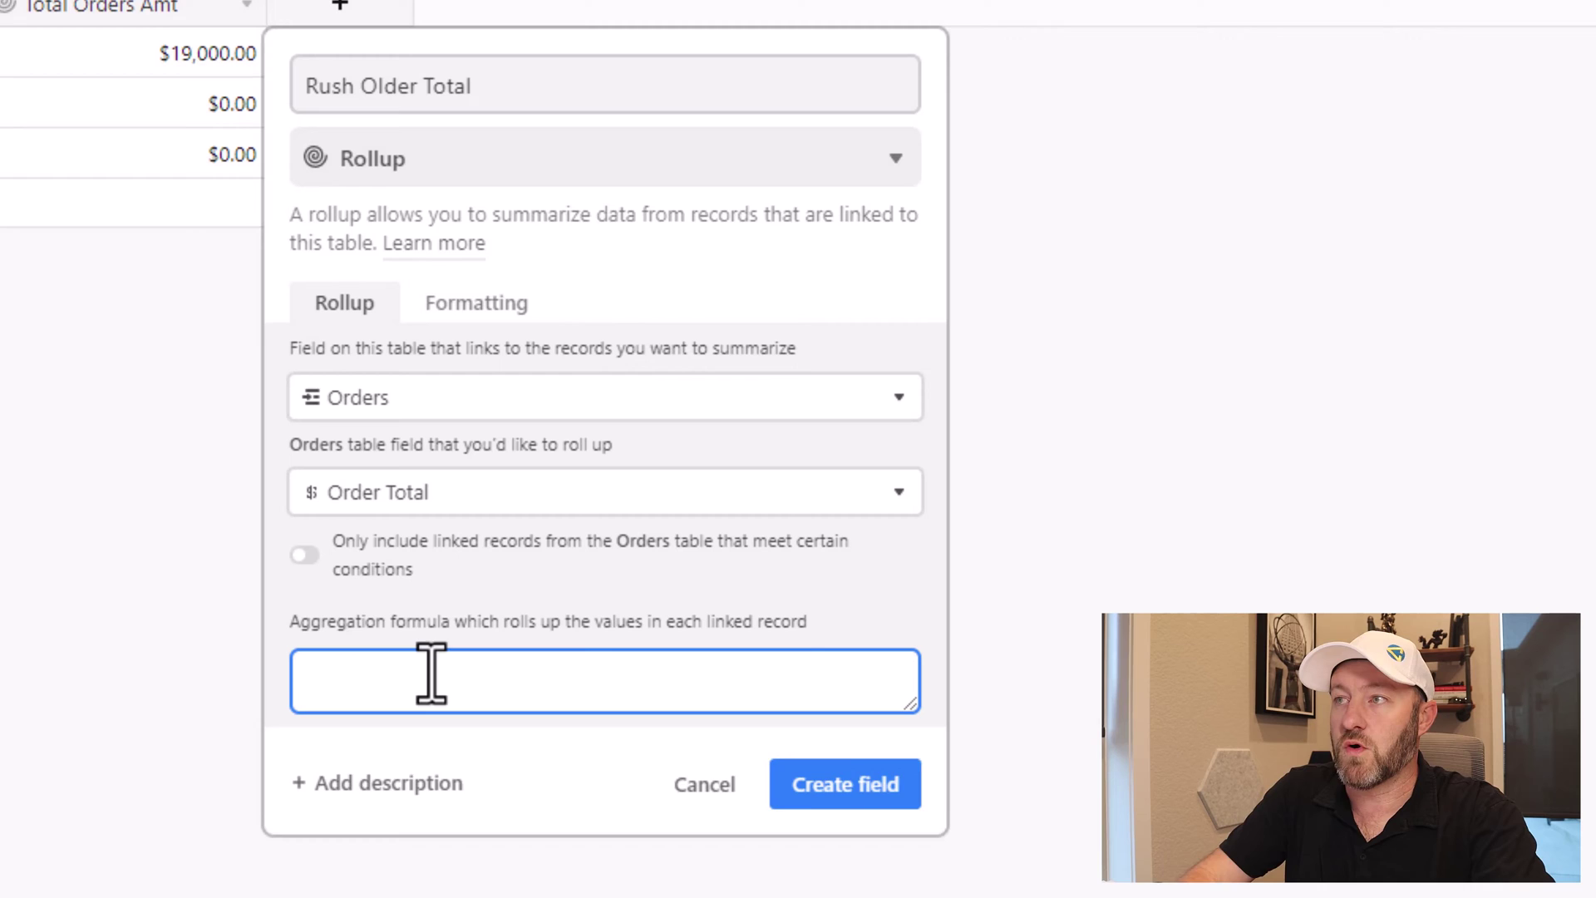
pyautogui.write('sum')
pyautogui.click(403, 794)
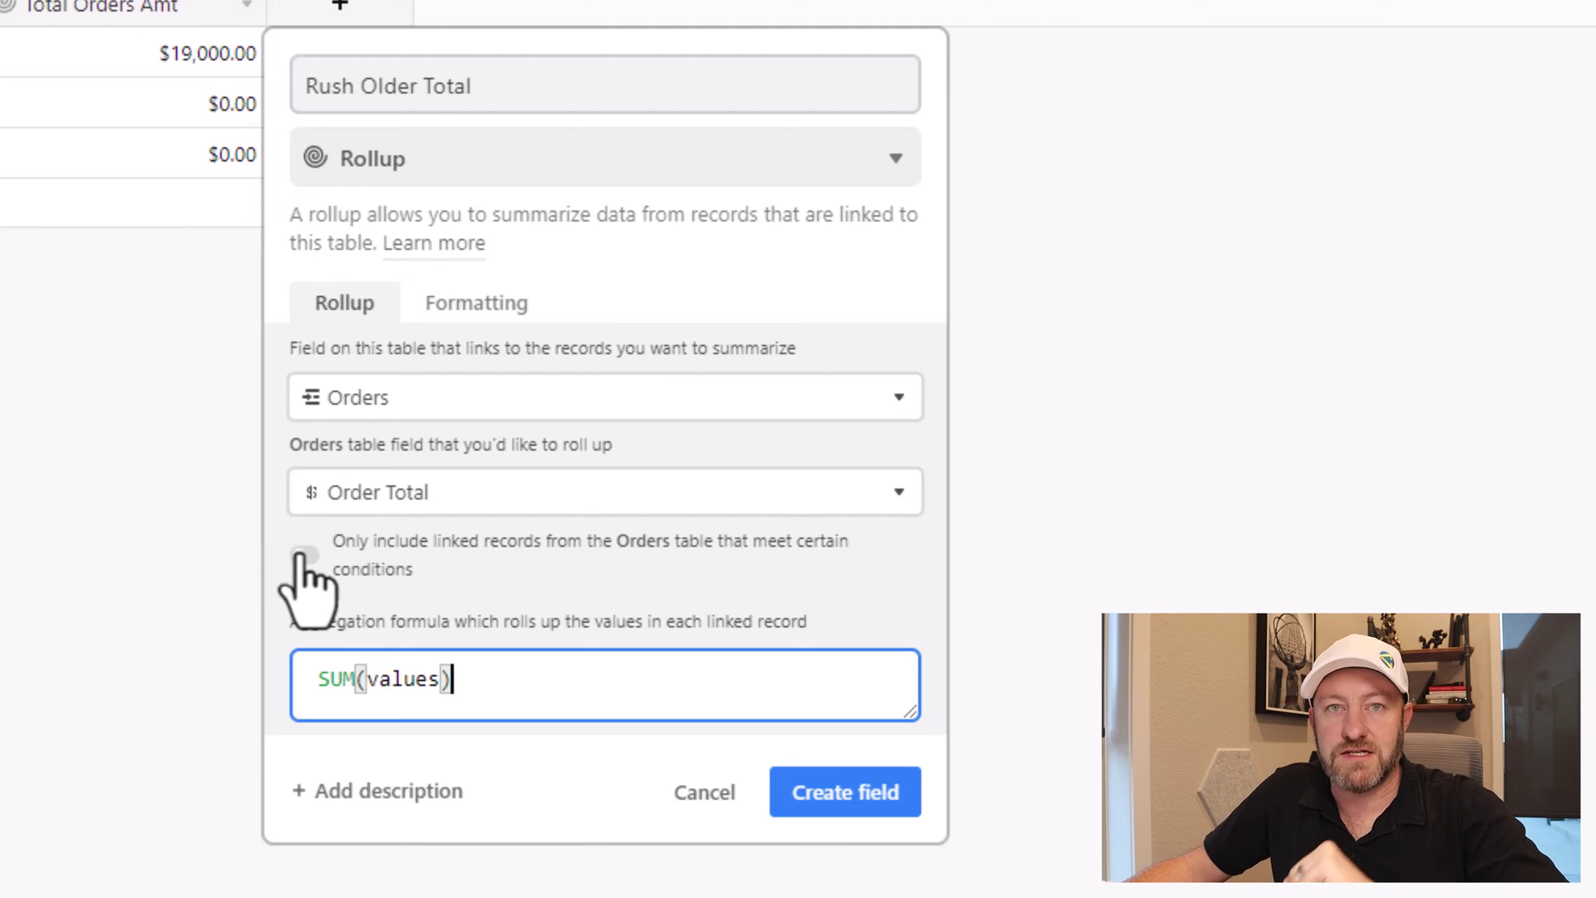
# Step: Limit the rollup to linked orders whose Type is Rush Order
pyautogui.click(303, 555)
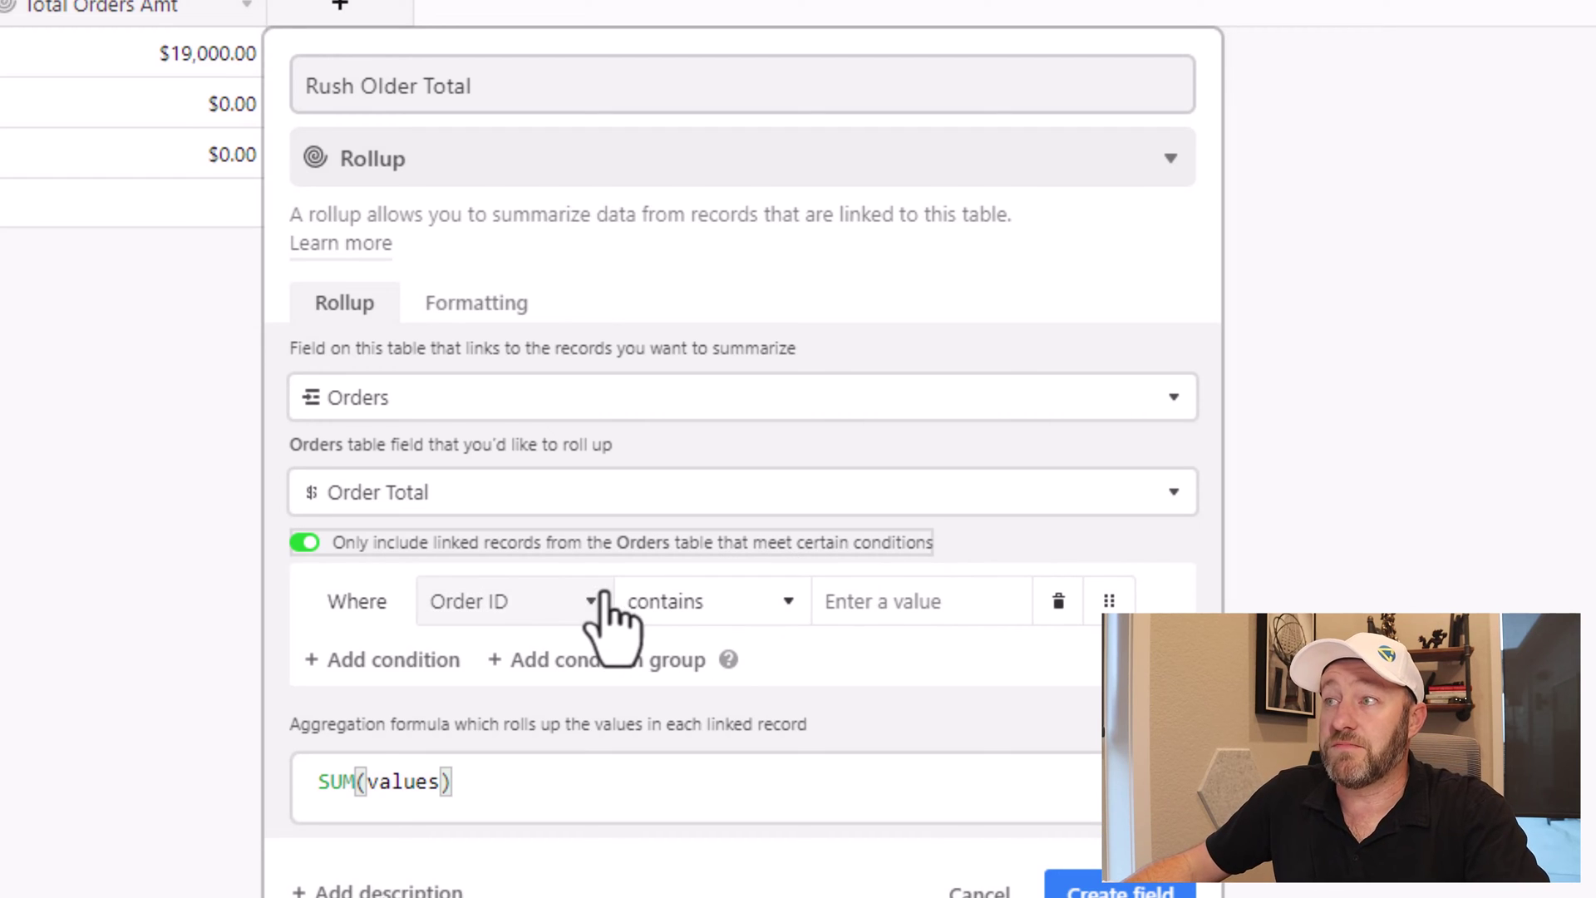
pyautogui.click(562, 595)
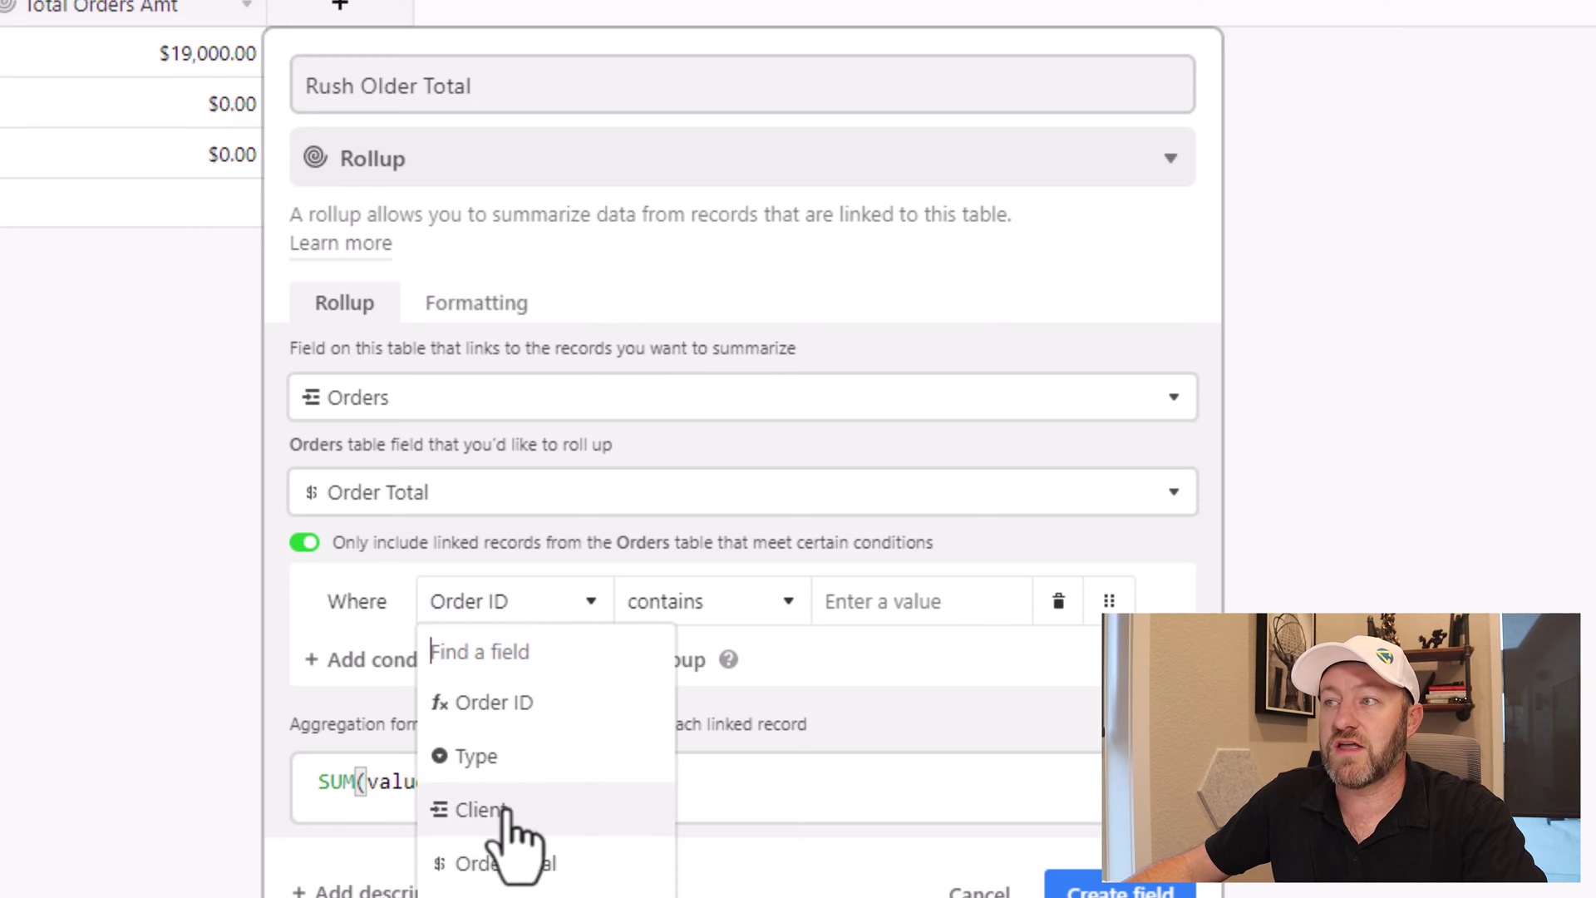
pyautogui.click(497, 756)
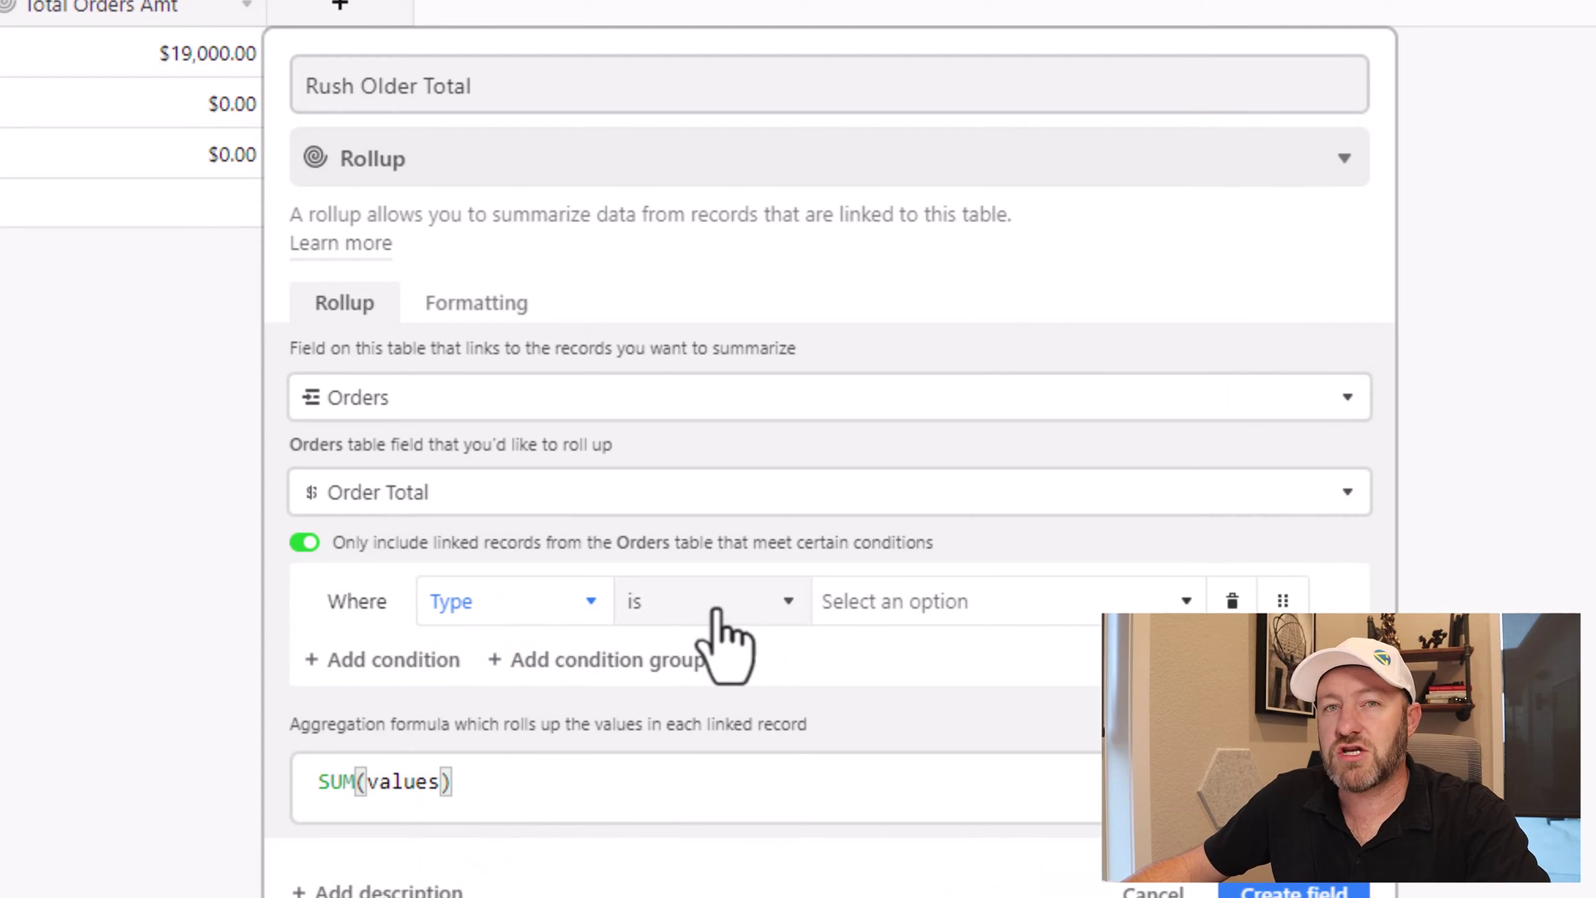
pyautogui.click(947, 605)
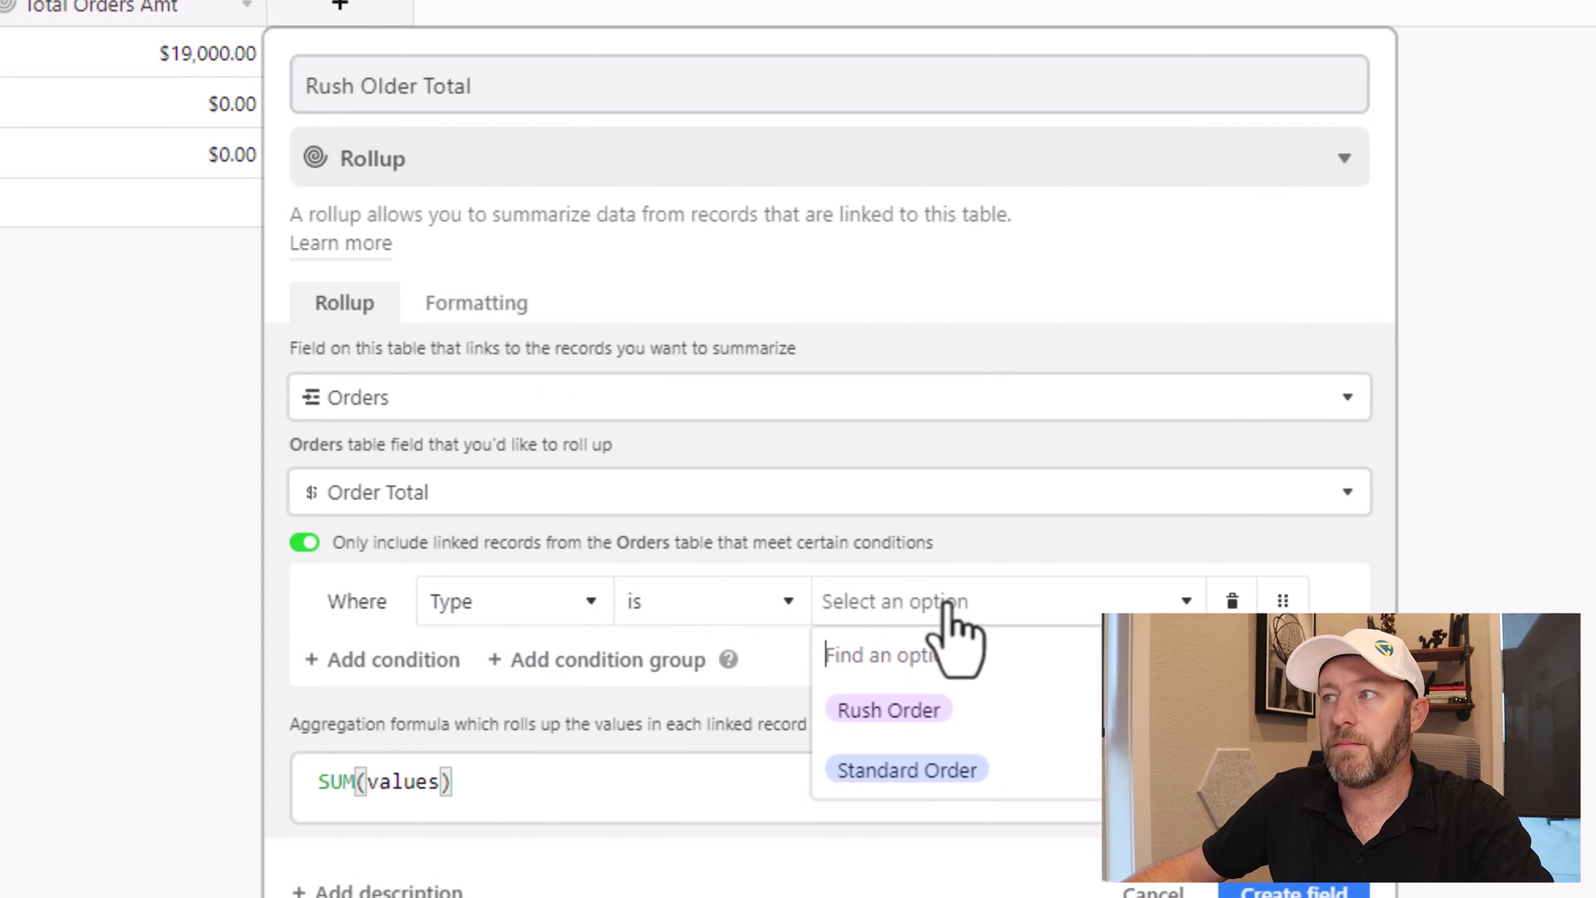
pyautogui.click(932, 723)
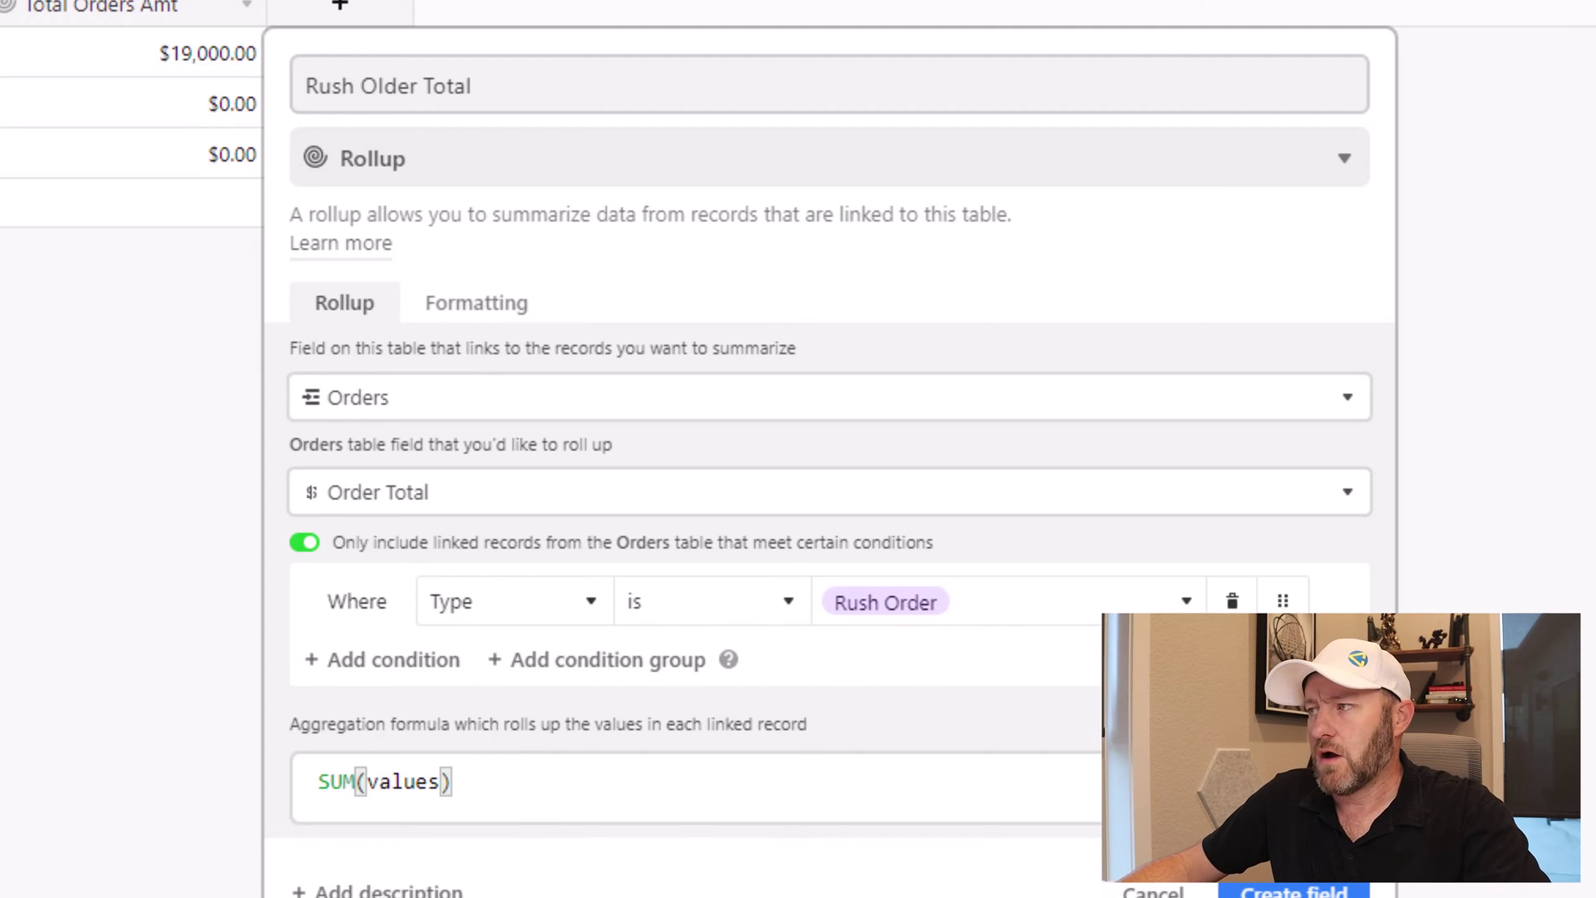
# Step: Create the Rush Older Total field and compare Acme's value with its Total Orders Amt
pyautogui.click(1294, 891)
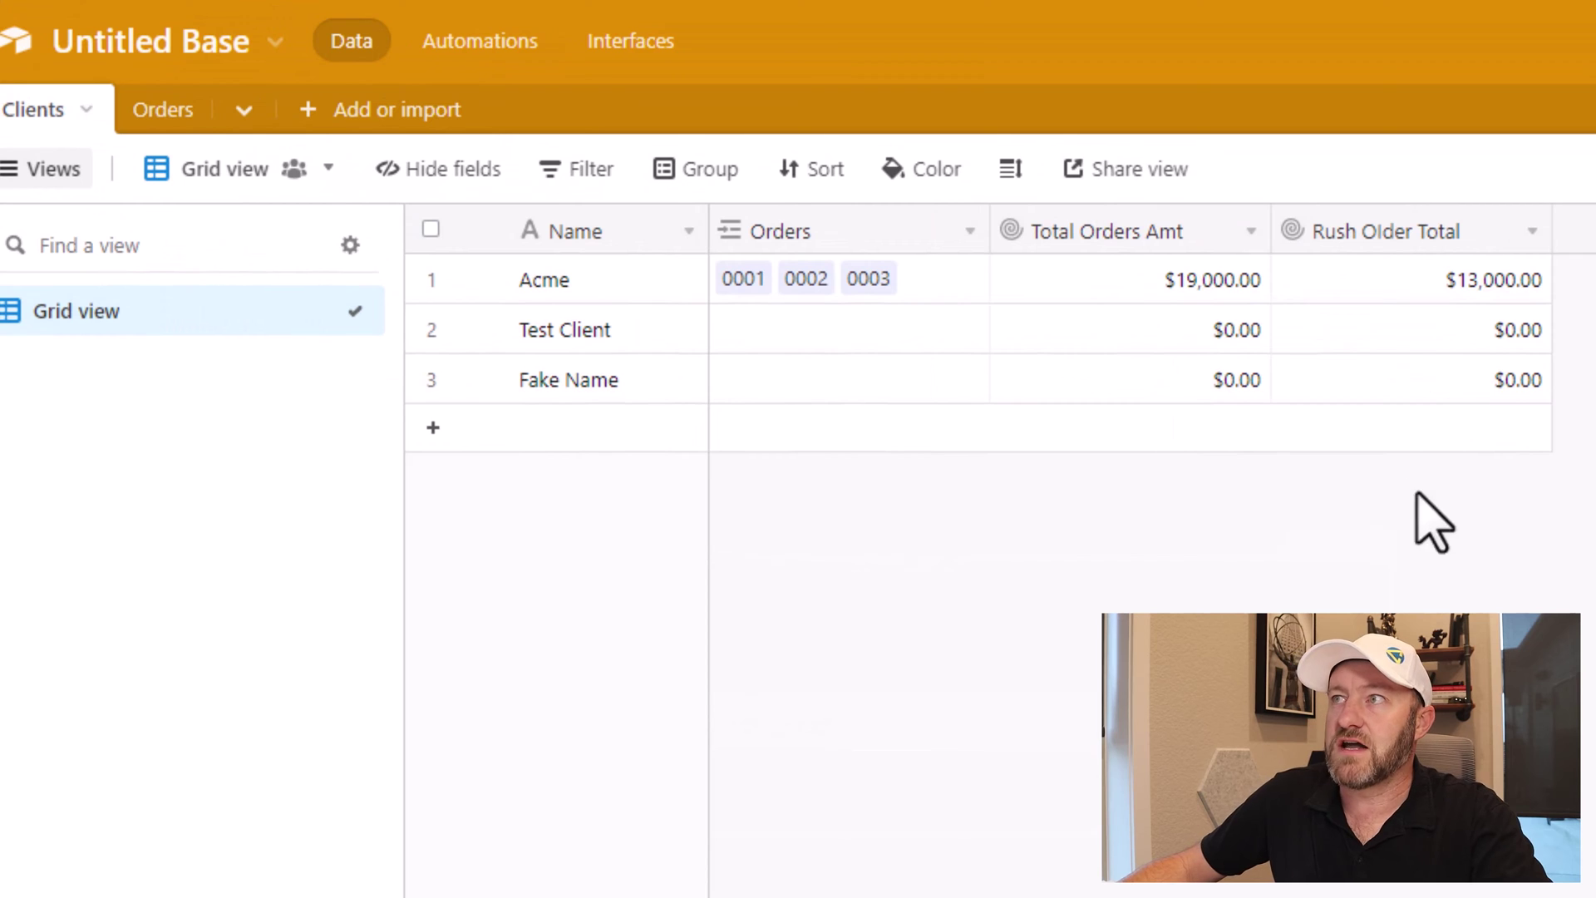
pyautogui.click(1381, 291)
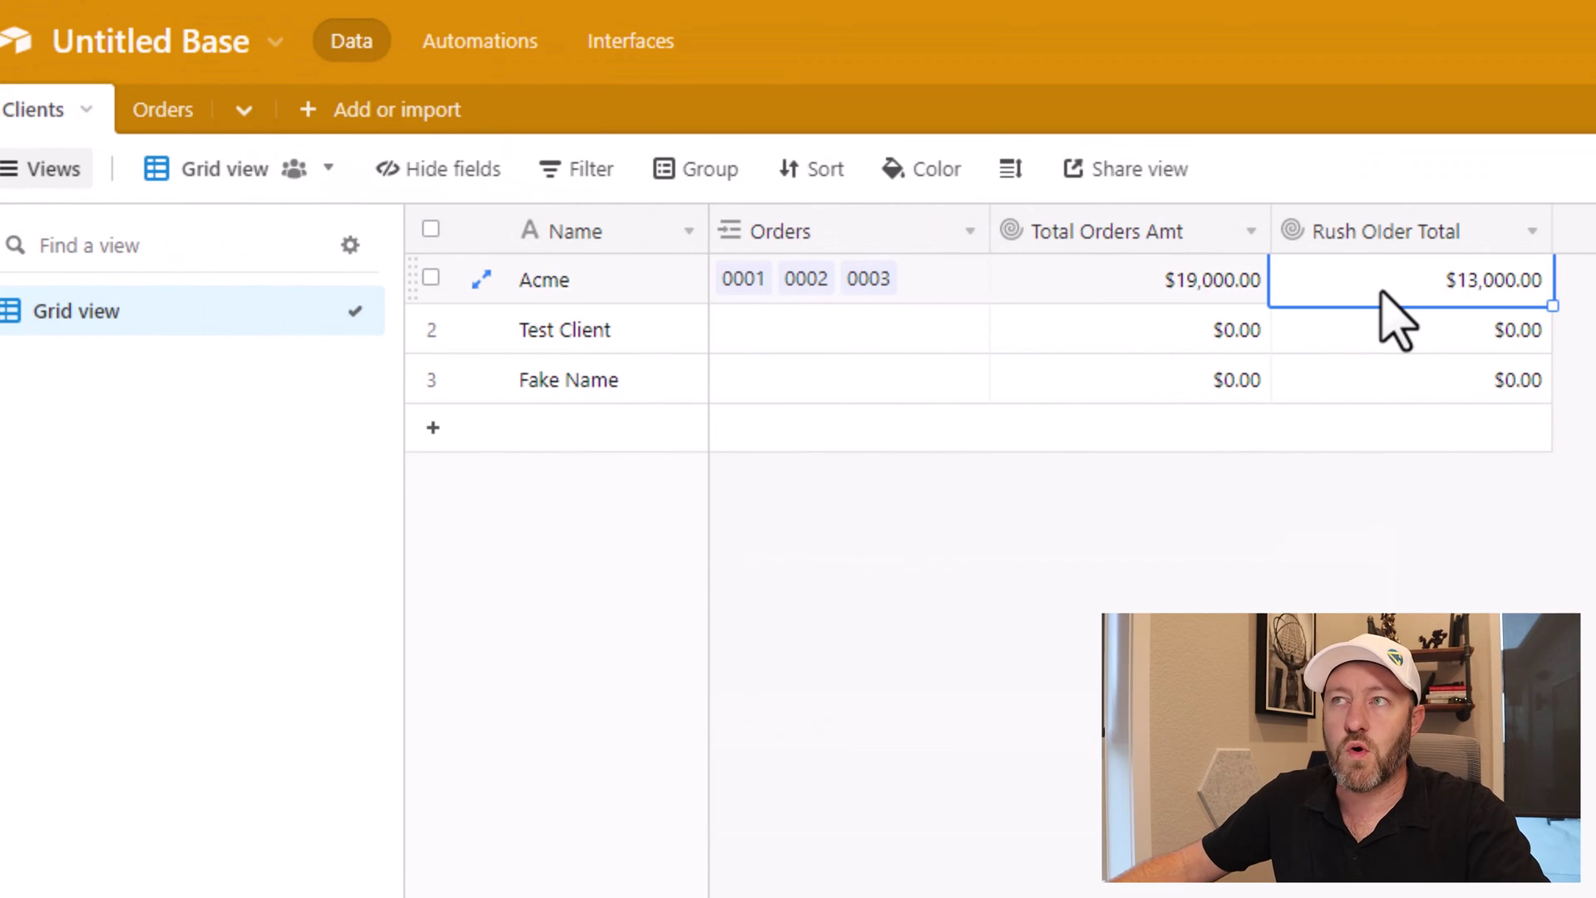
pyautogui.click(1103, 295)
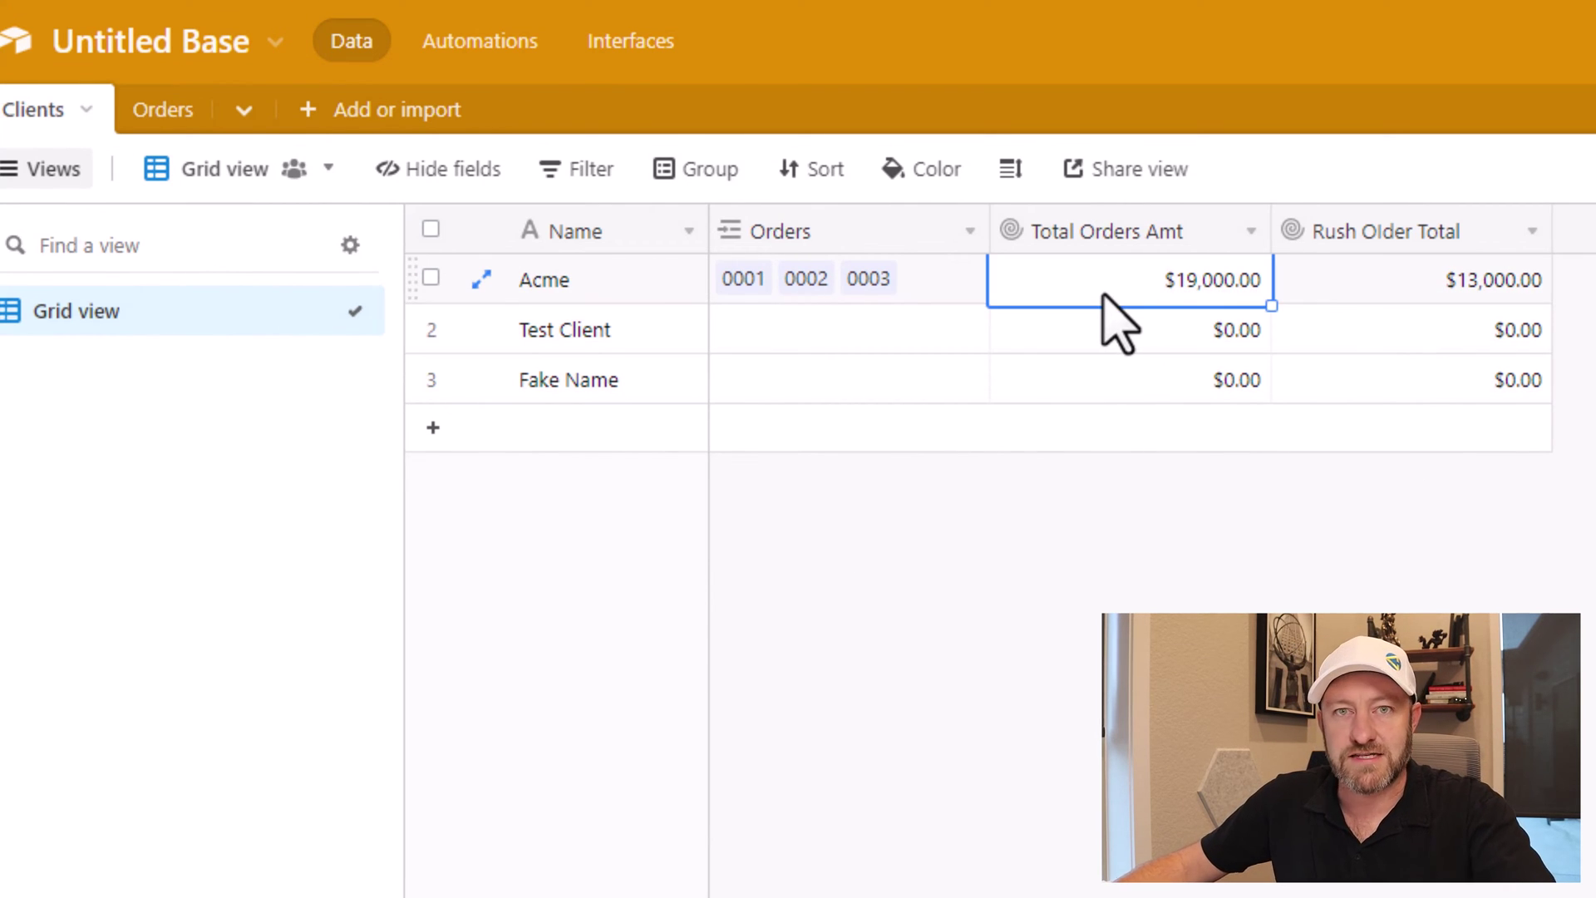
# Step: In Orders, check Acme's Rush Orders: 0001 at $5,000.00 and 0003 at $8,000.00
pyautogui.click(152, 121)
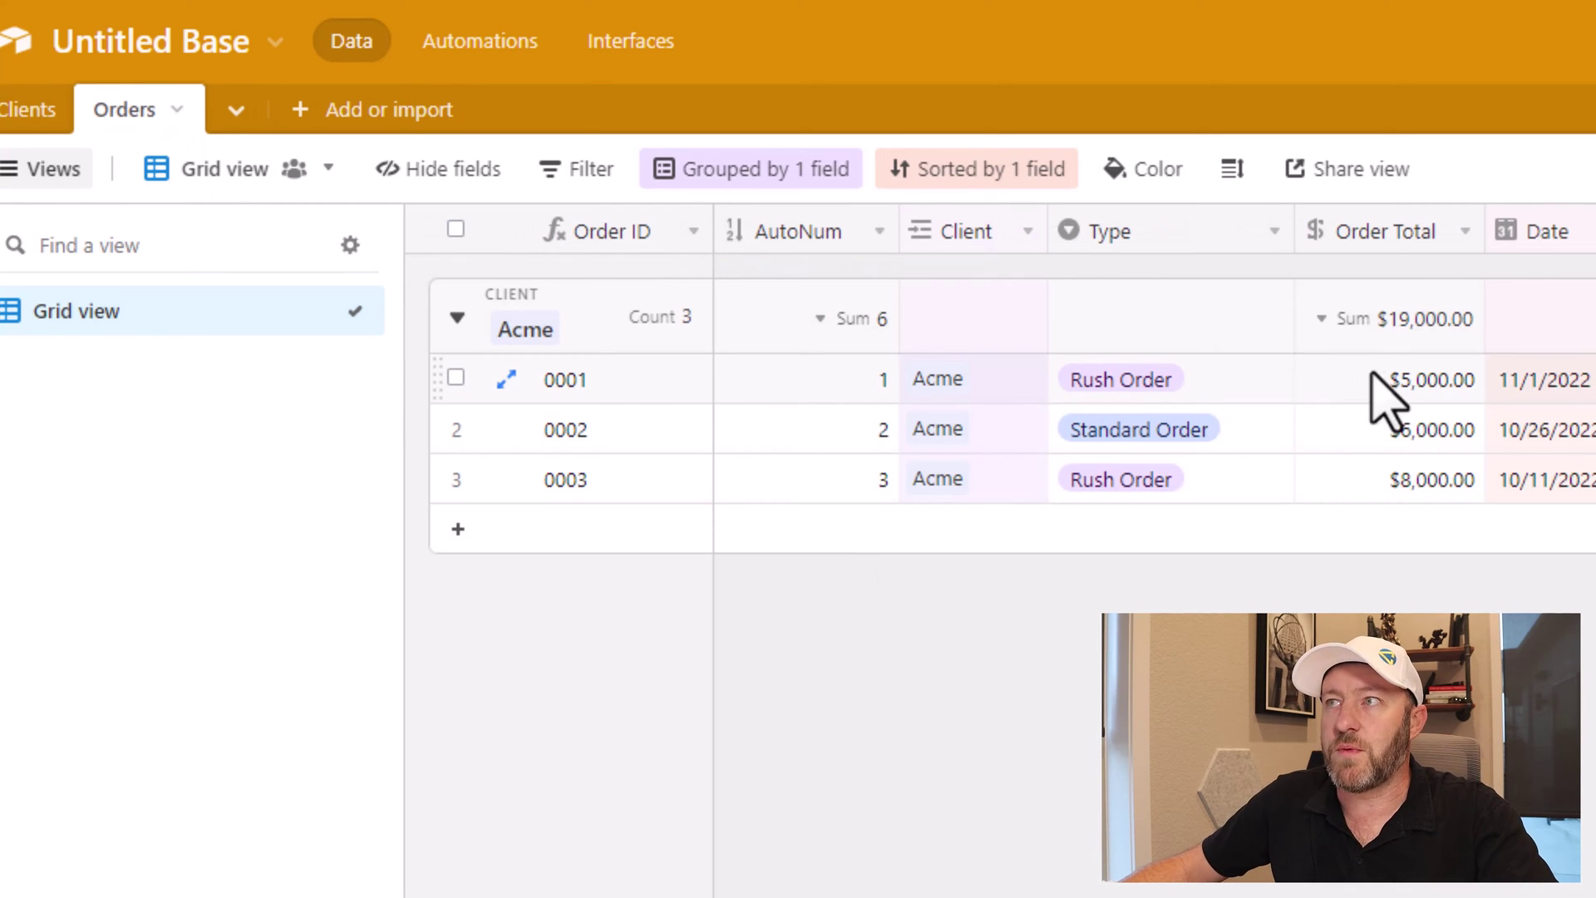
pyautogui.click(1330, 392)
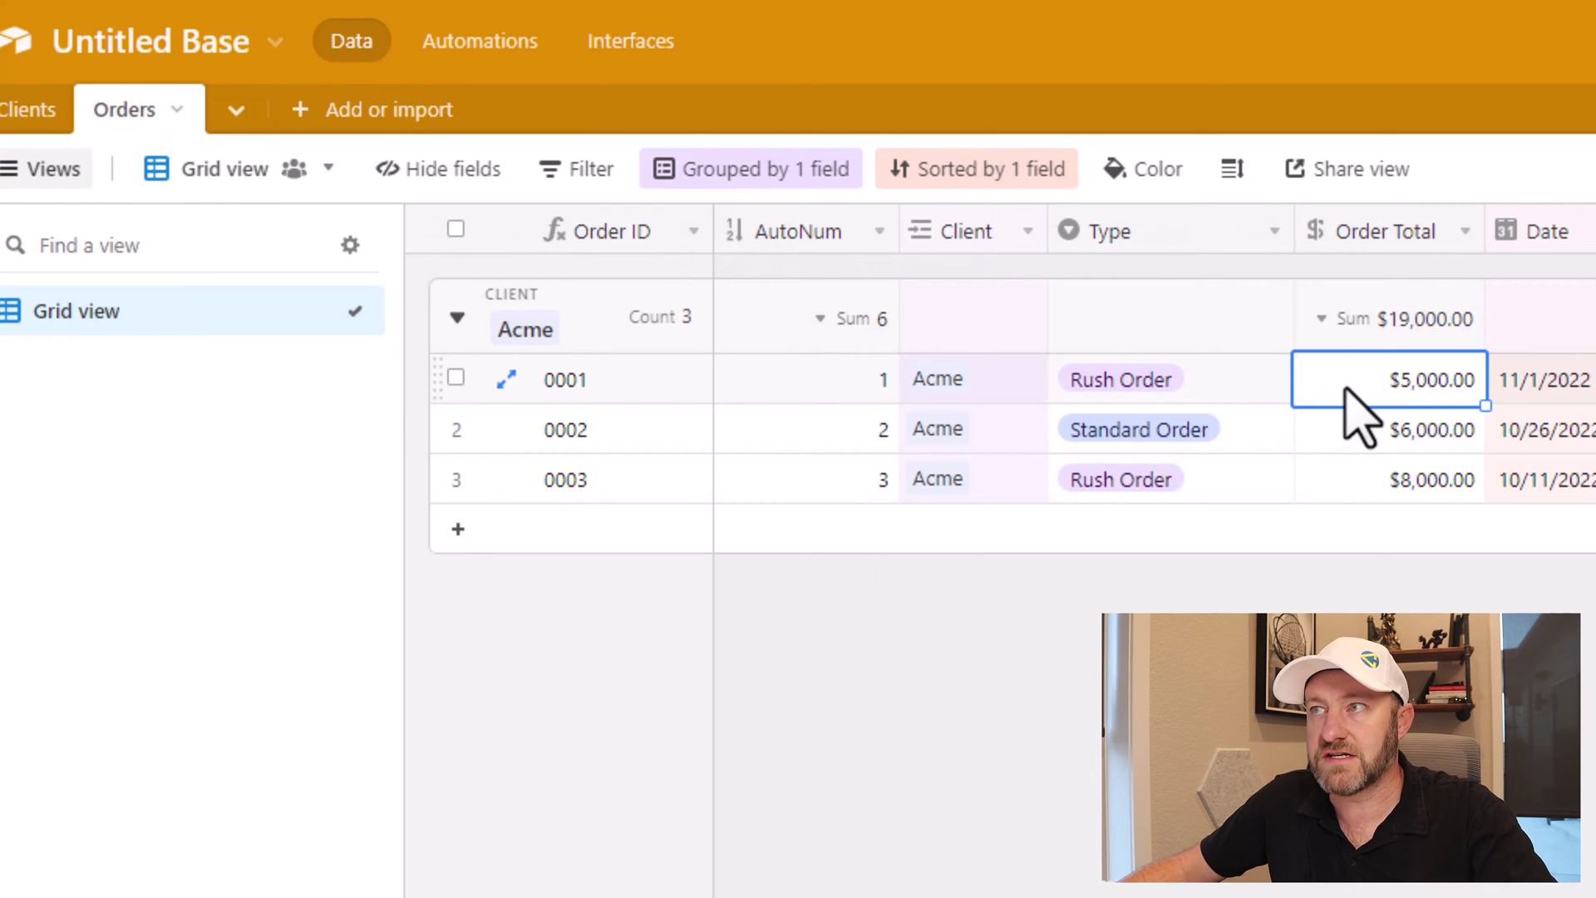
pyautogui.click(1346, 494)
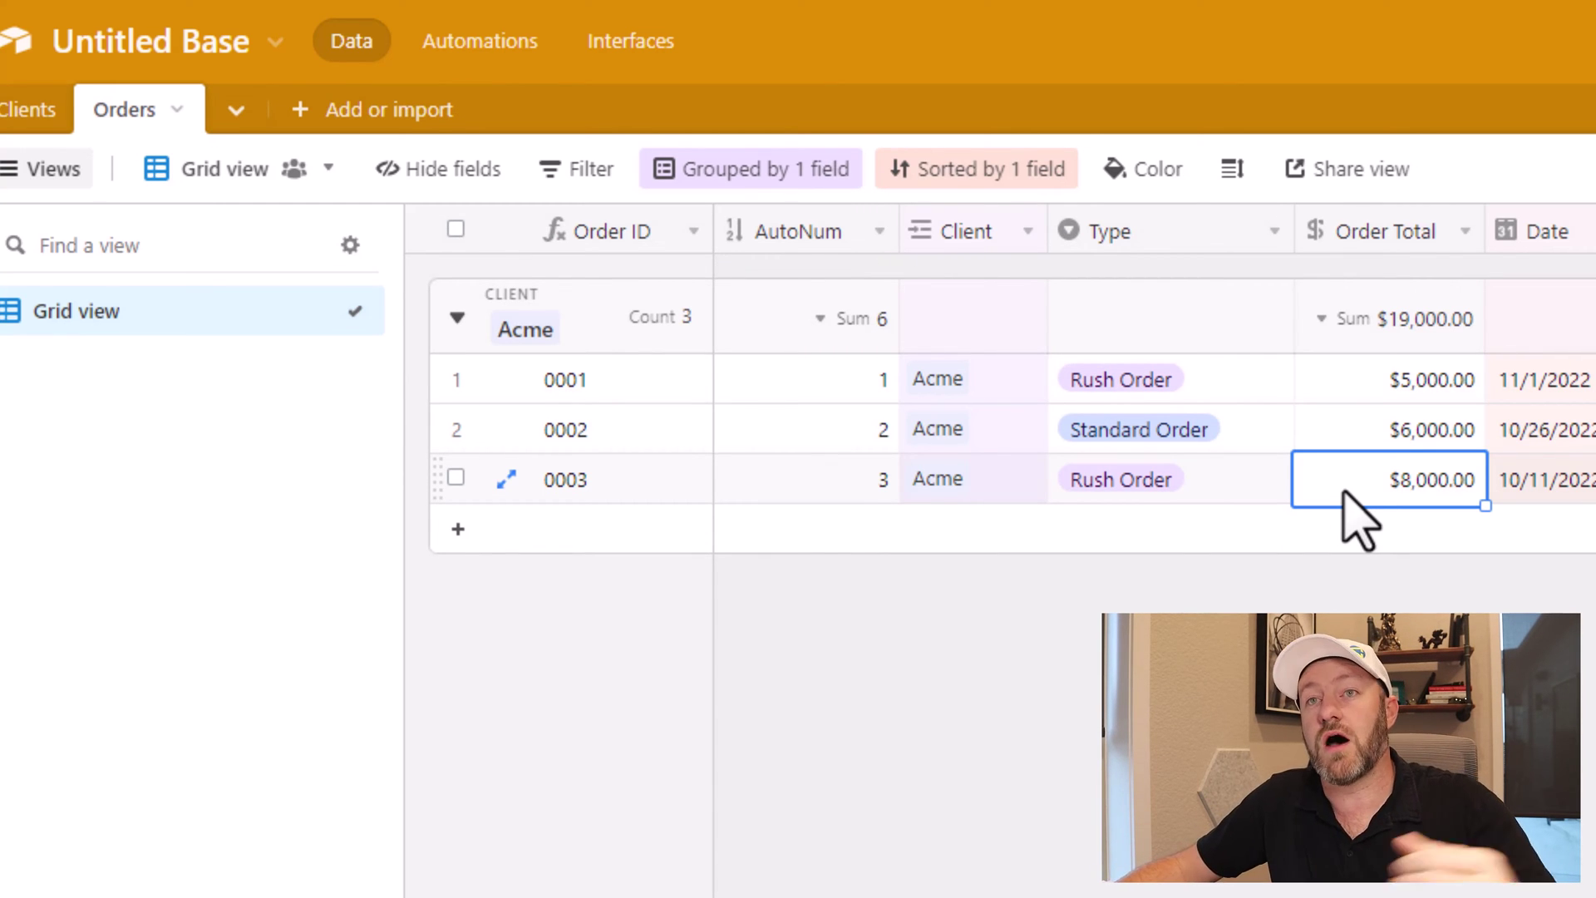
pyautogui.moveTo(1247, 386); pyautogui.dragTo(1383, 371)
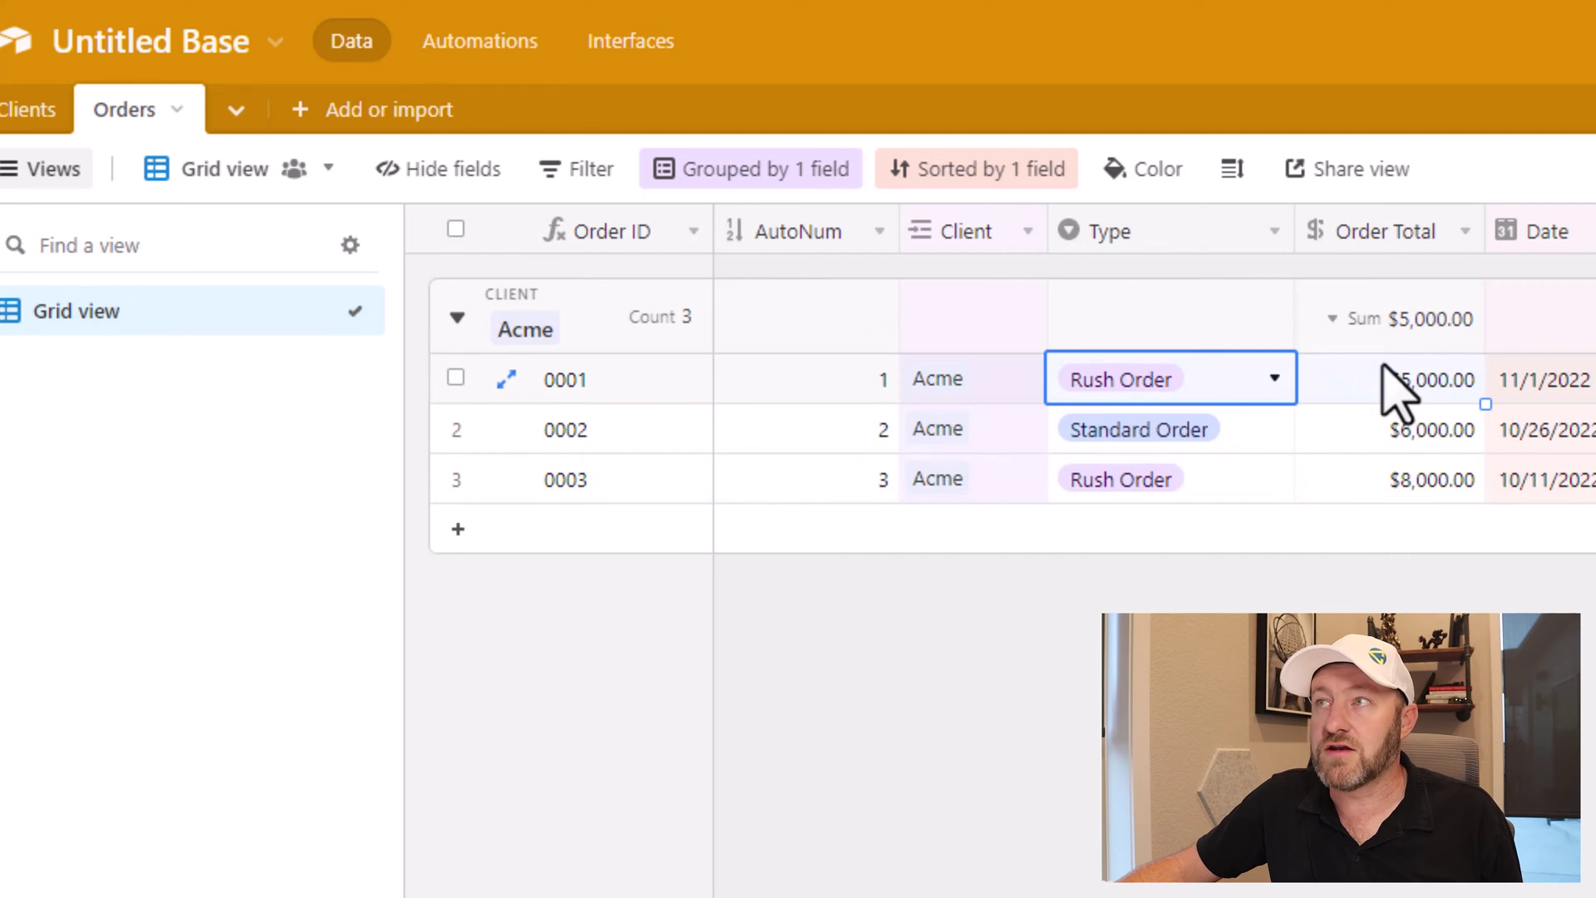
pyautogui.click(1254, 476)
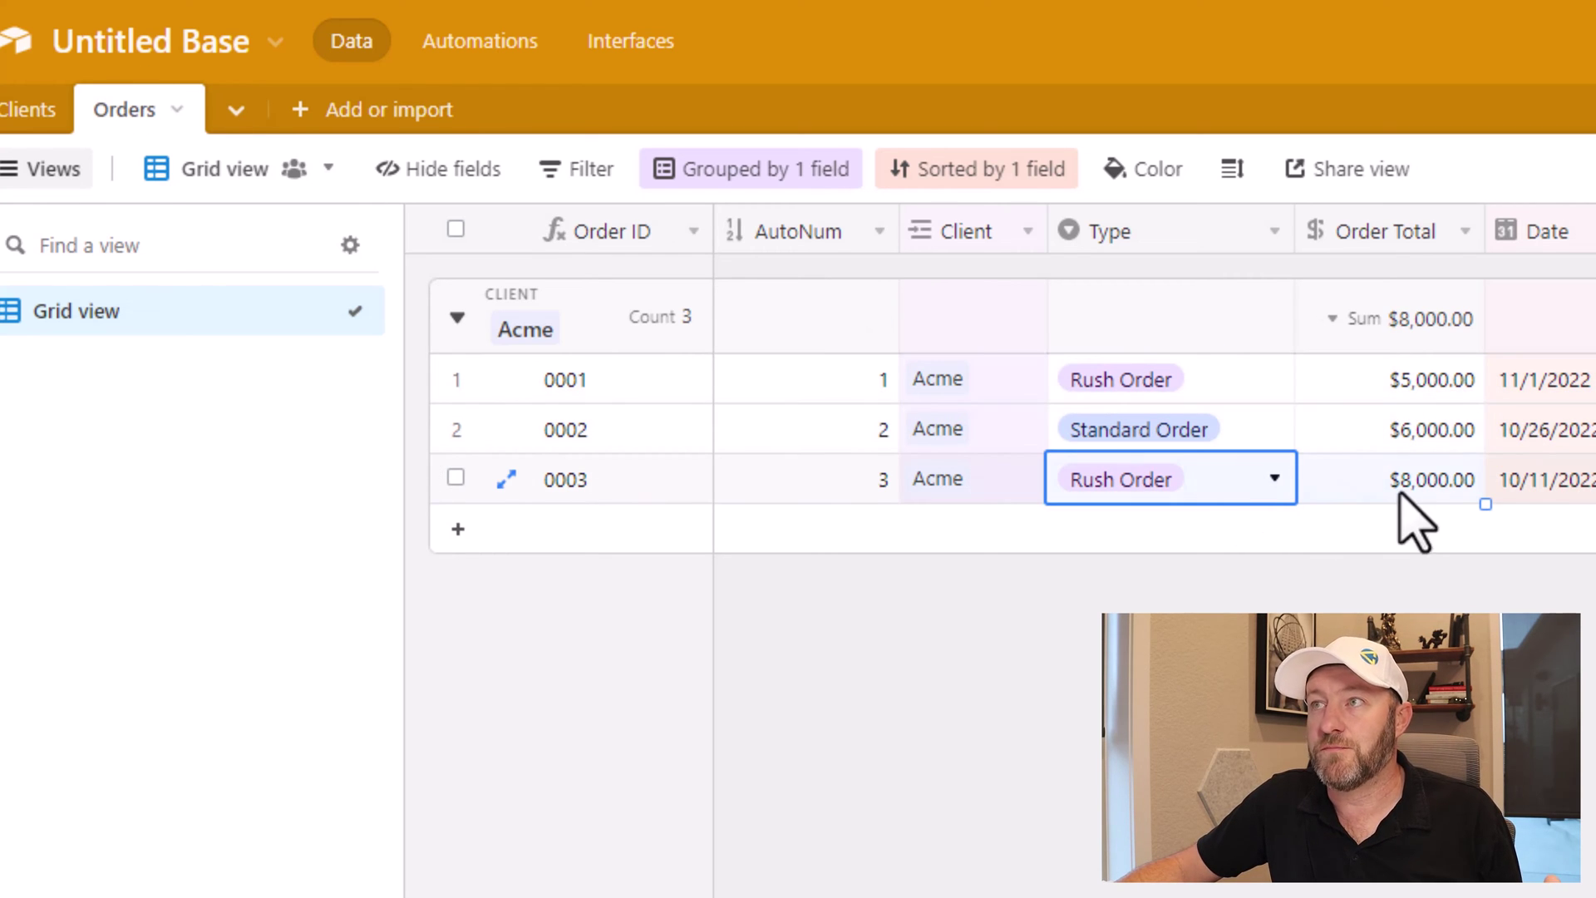
# Step: Change order 0003's Type to Standard Order
pyautogui.click(1259, 465)
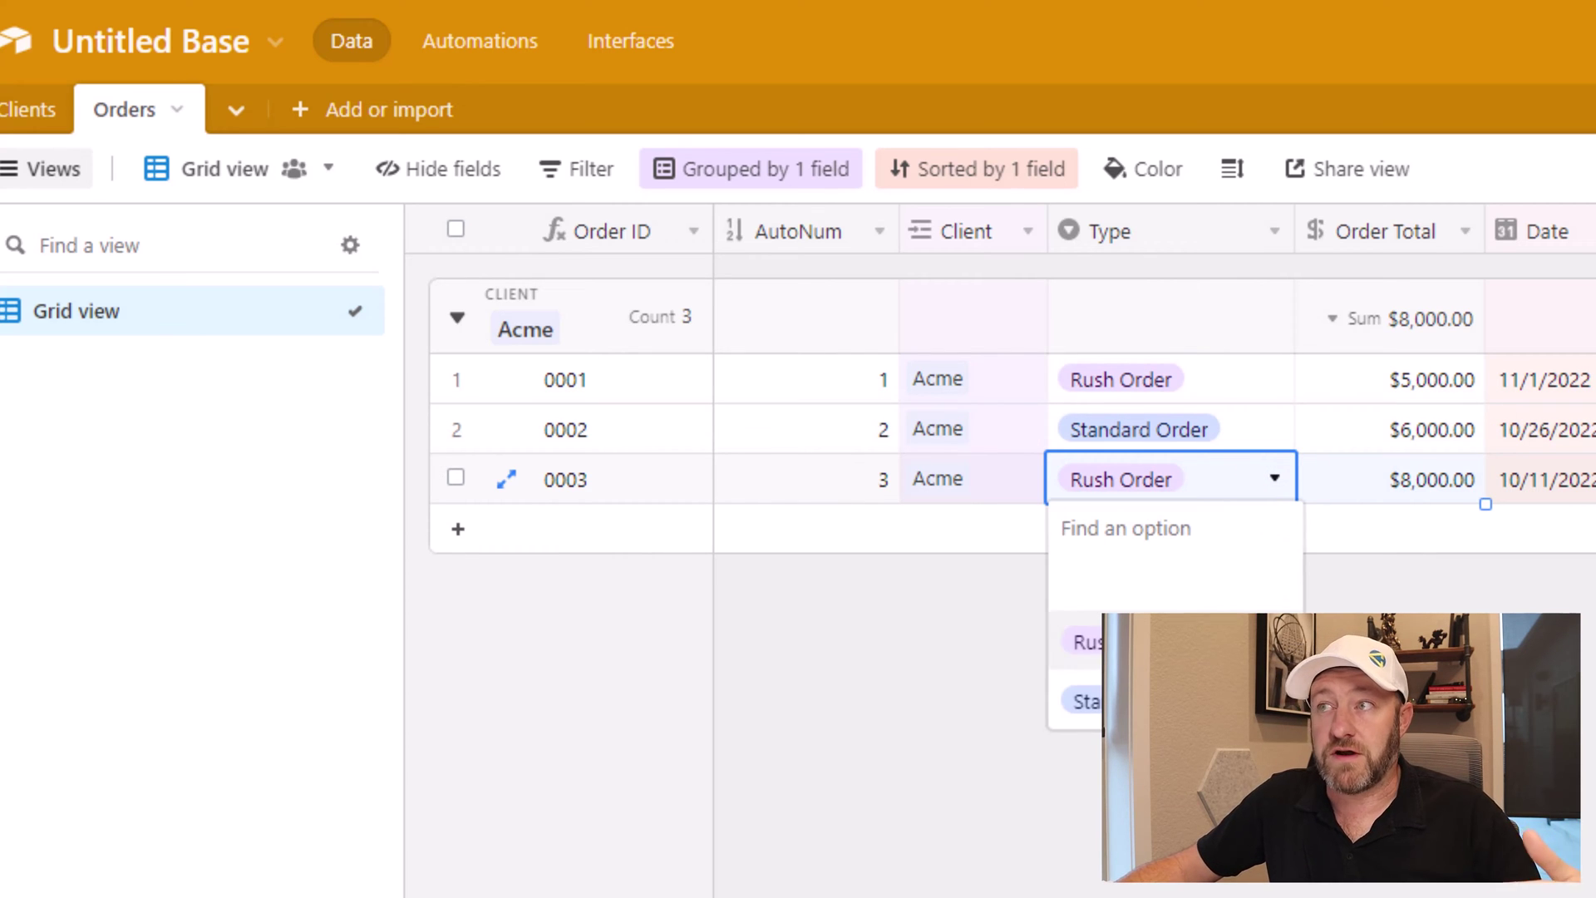
pyautogui.click(1082, 700)
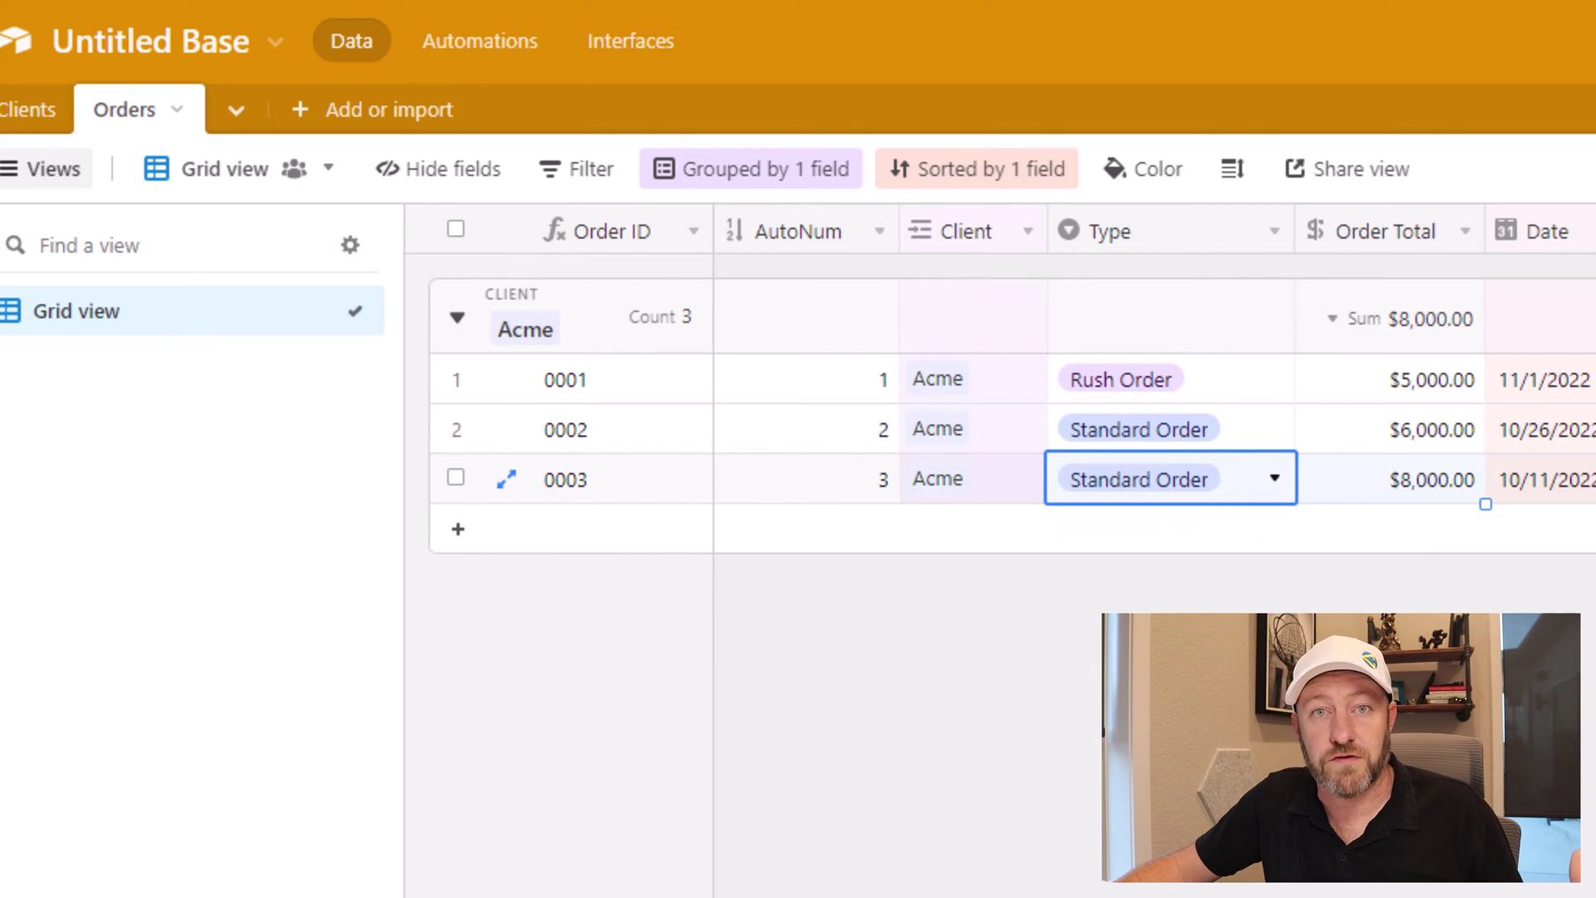
pyautogui.press('Escape')
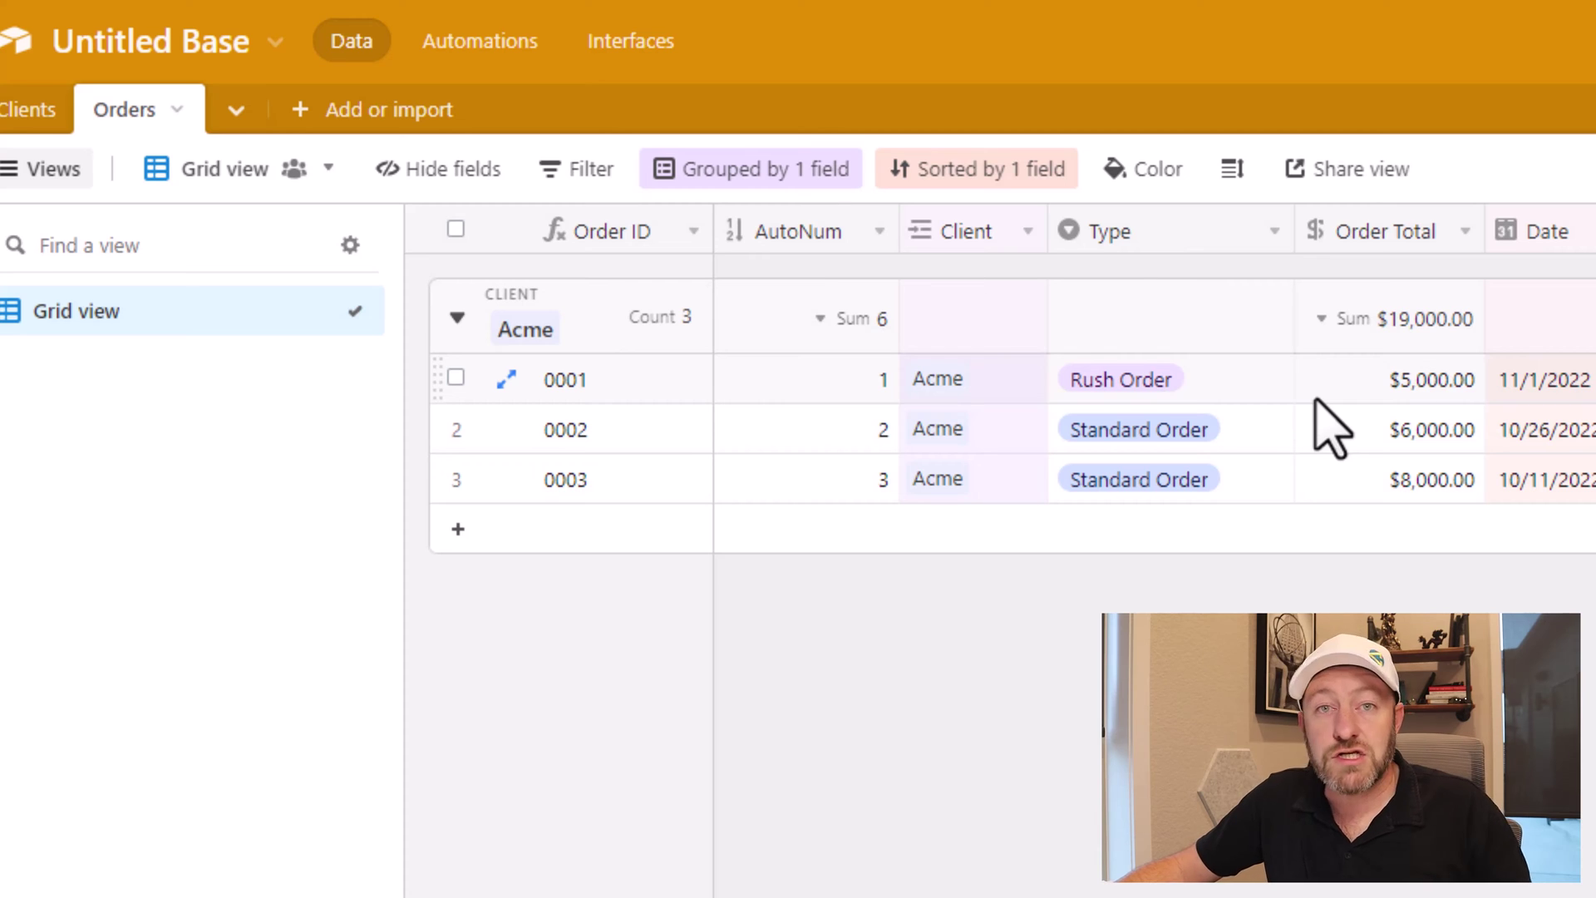
pyautogui.click(1355, 383)
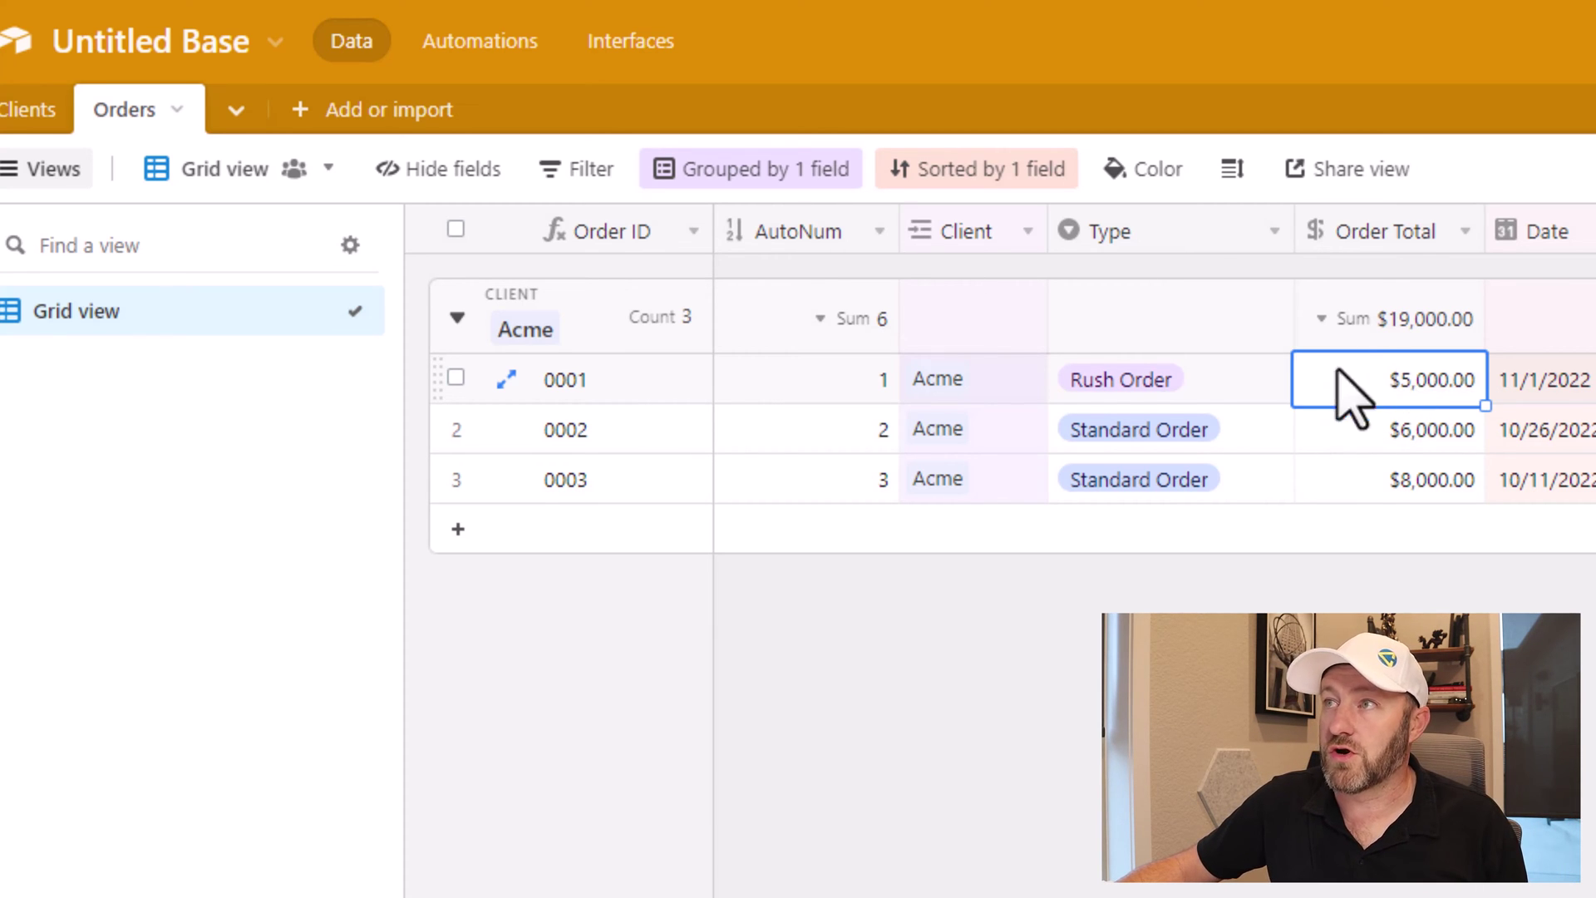
# Step: In Clients, confirm Acme's Rush Older Total now reads $5,000.00
pyautogui.click(34, 115)
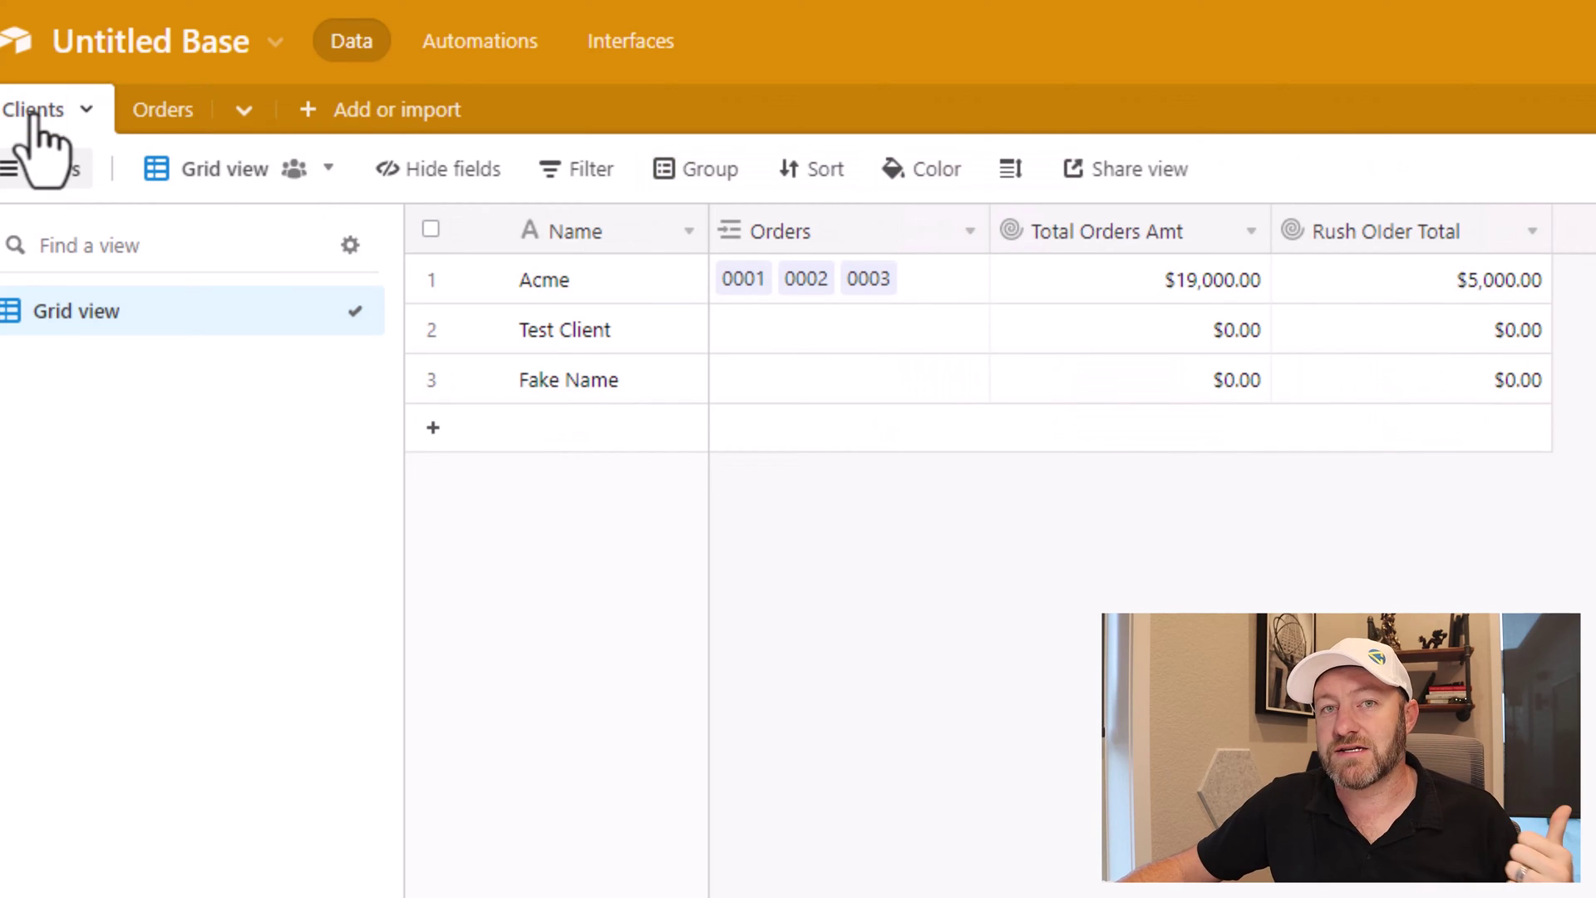
pyautogui.click(1463, 286)
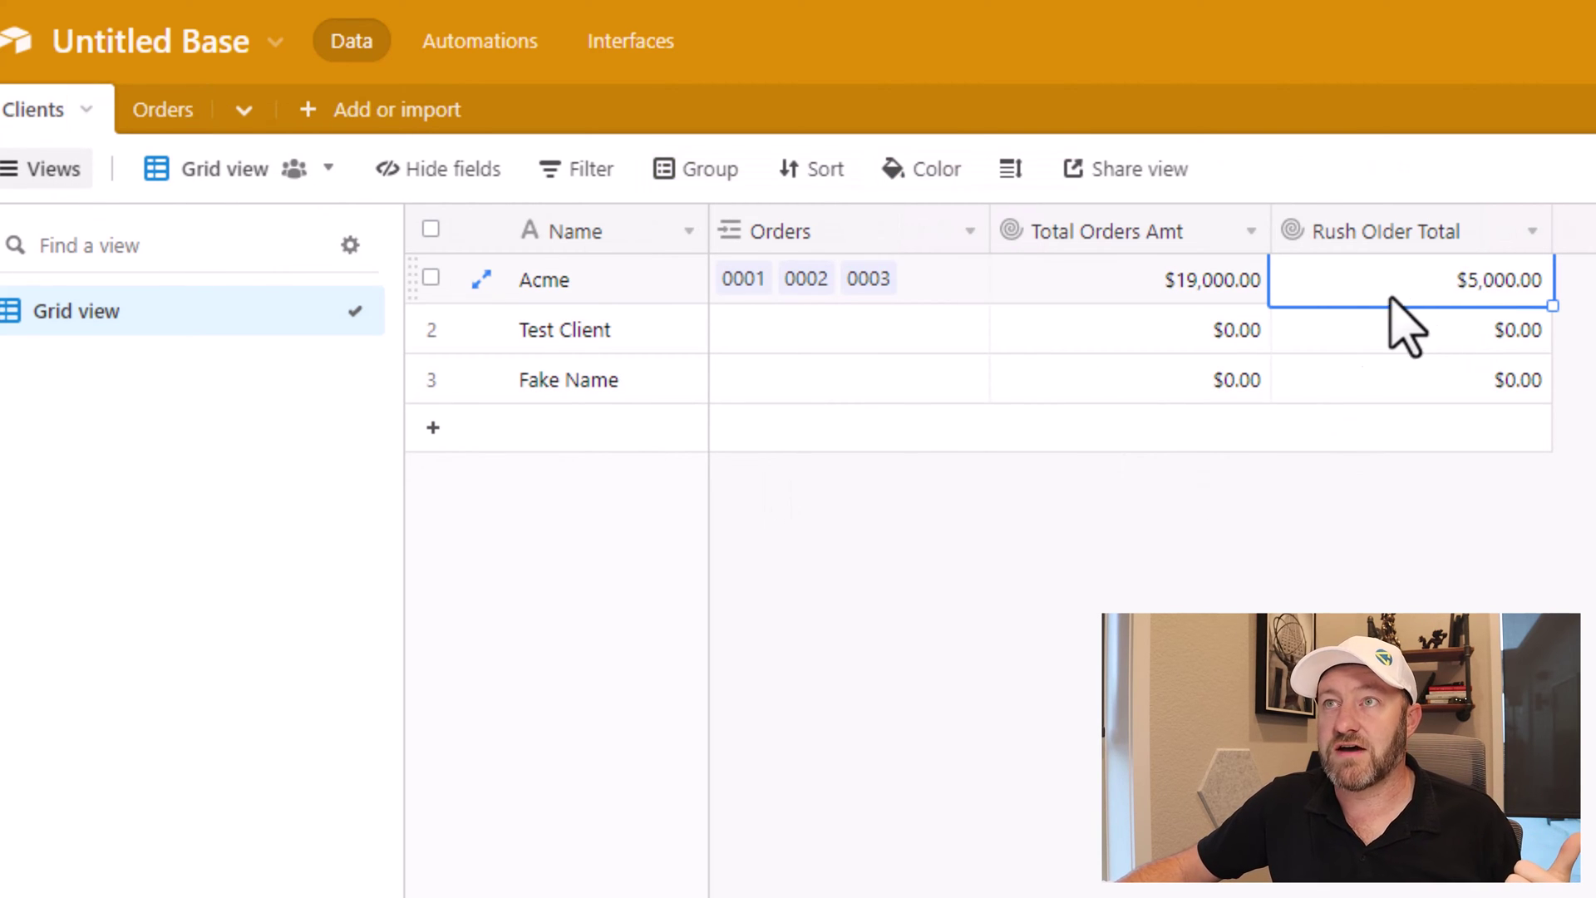
pyautogui.click(611, 286)
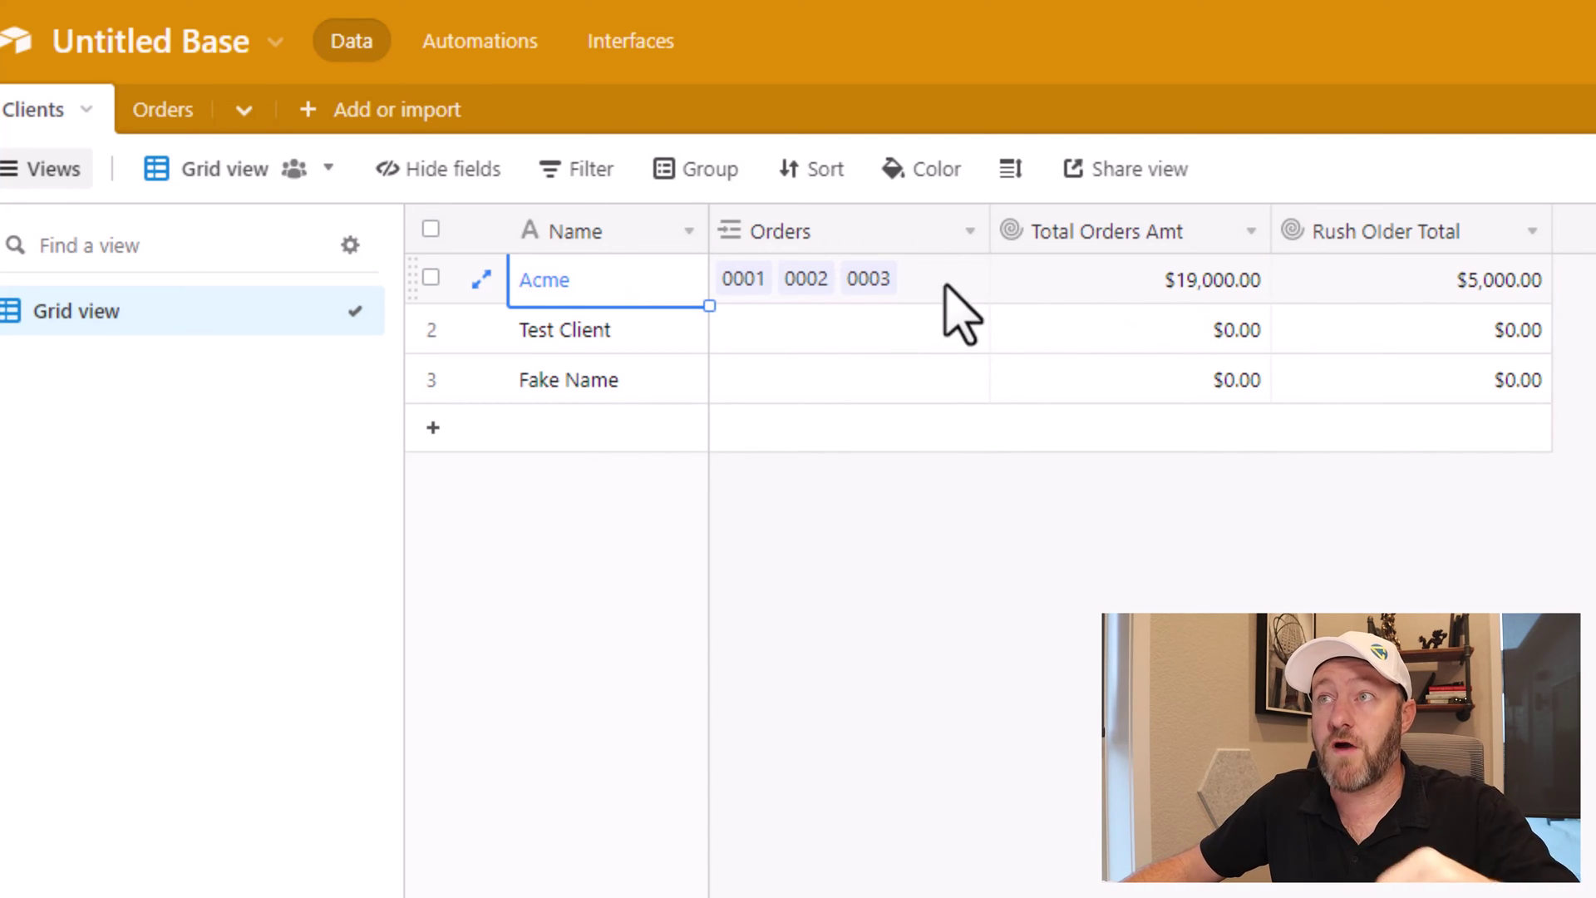
pyautogui.click(875, 296)
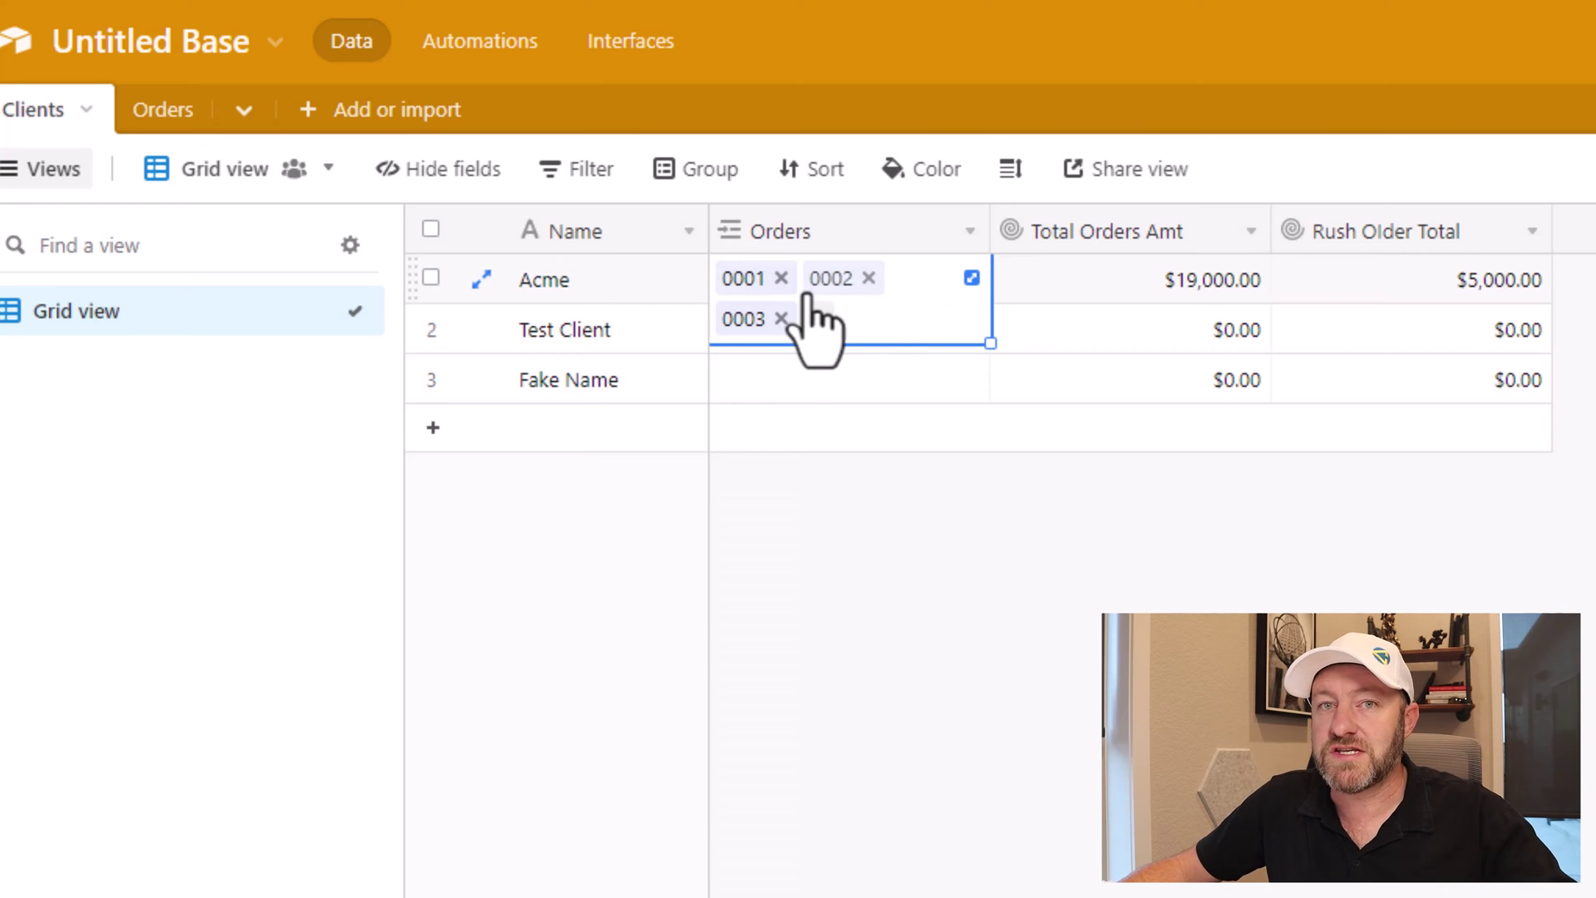
pyautogui.click(1405, 291)
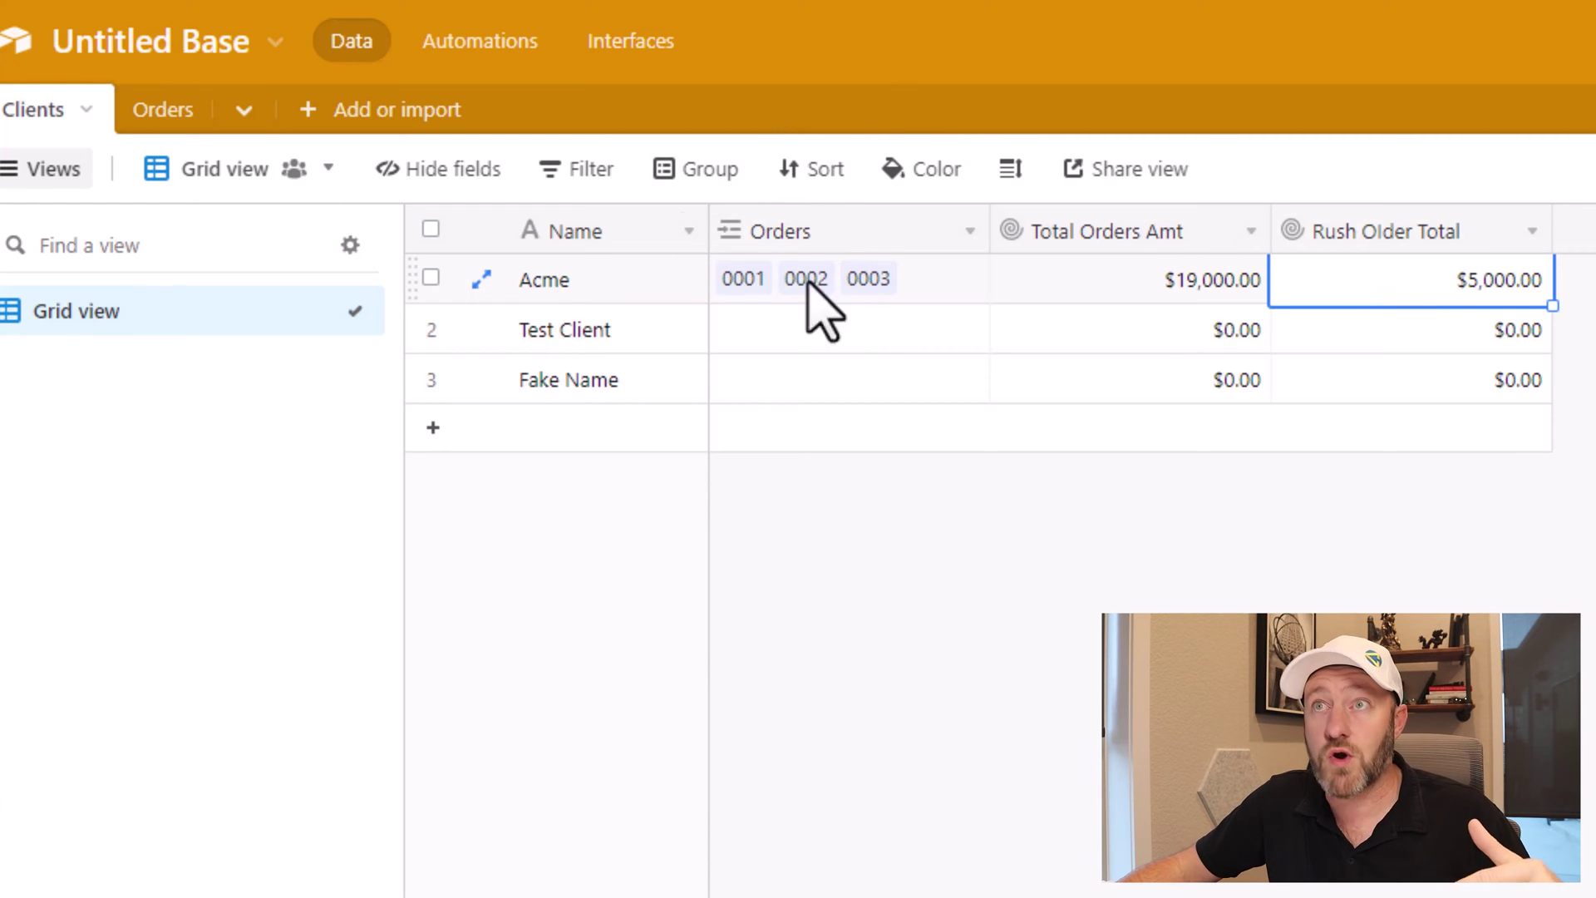
pyautogui.click(163, 109)
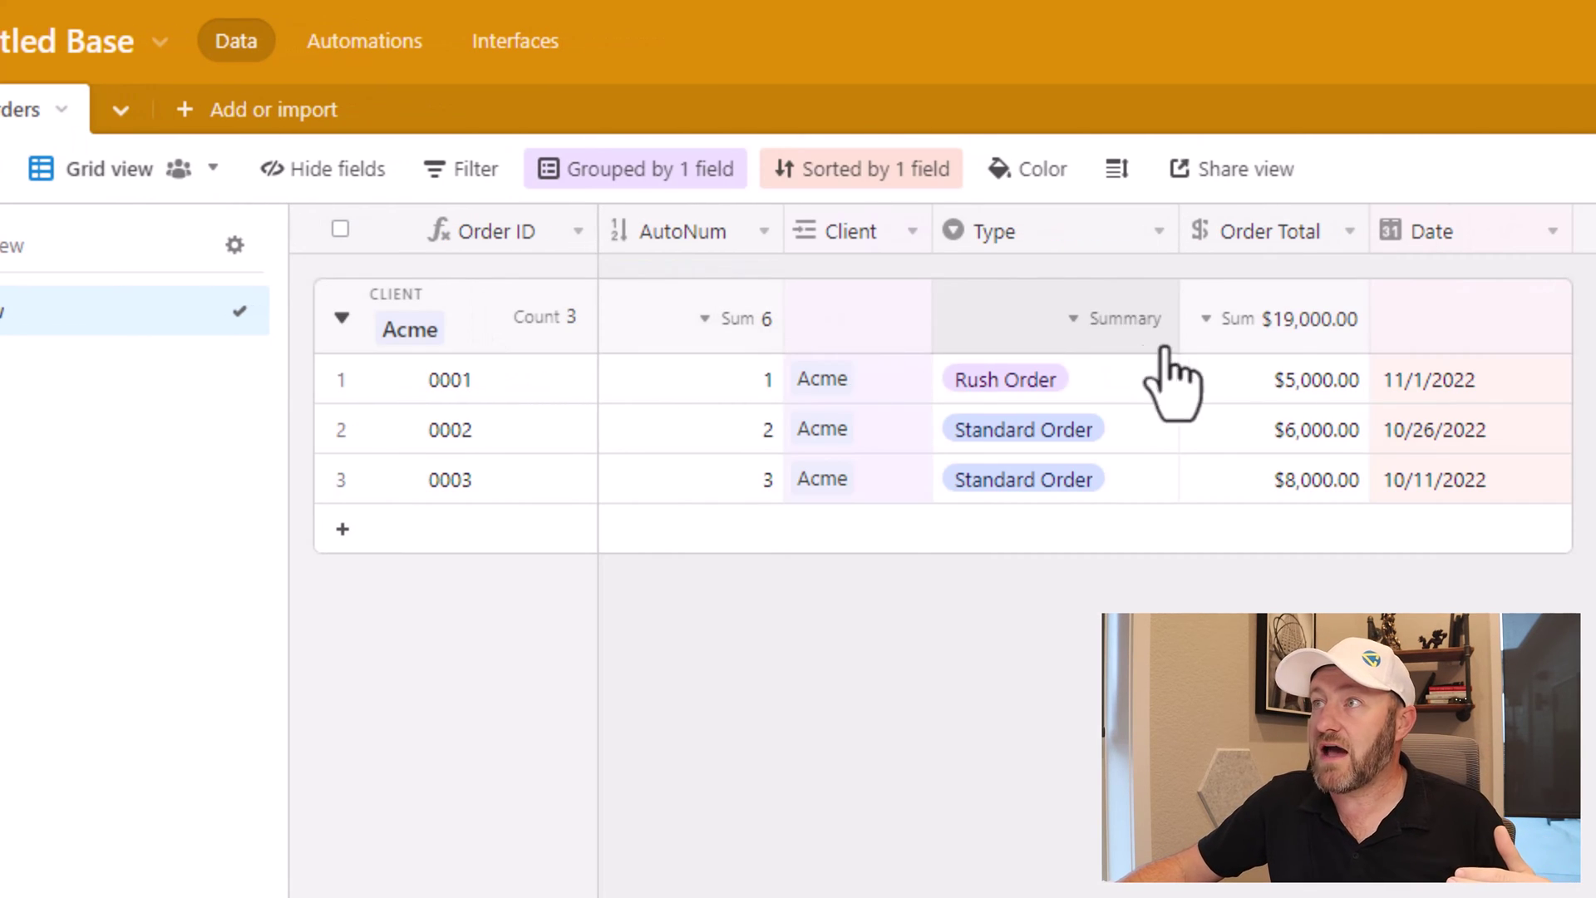
pyautogui.click(1439, 381)
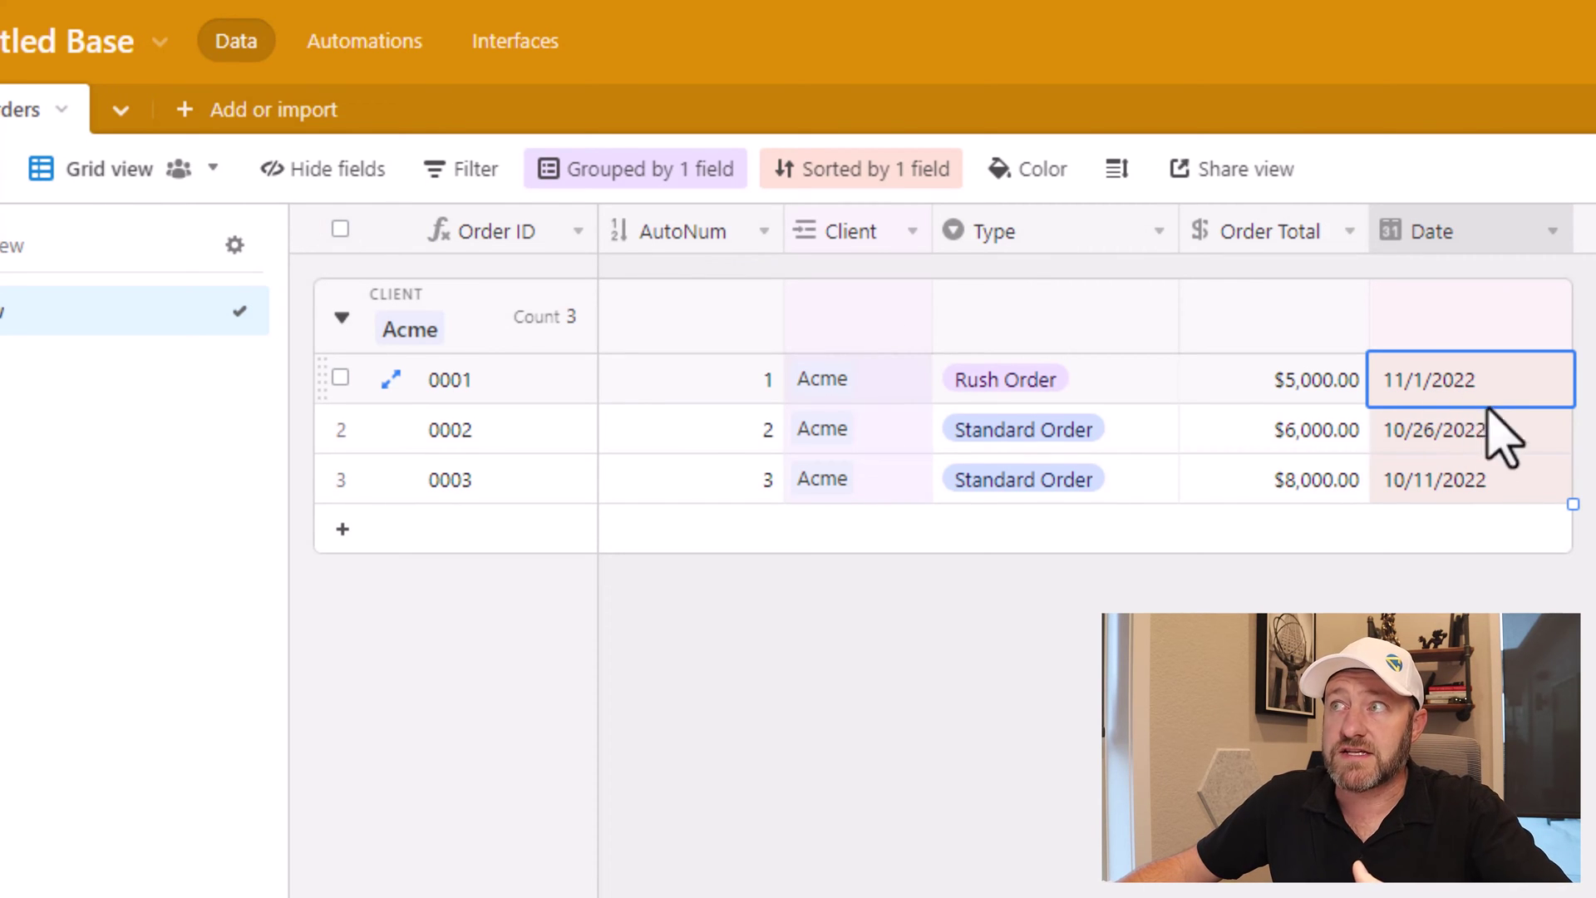
pyautogui.click(434, 387)
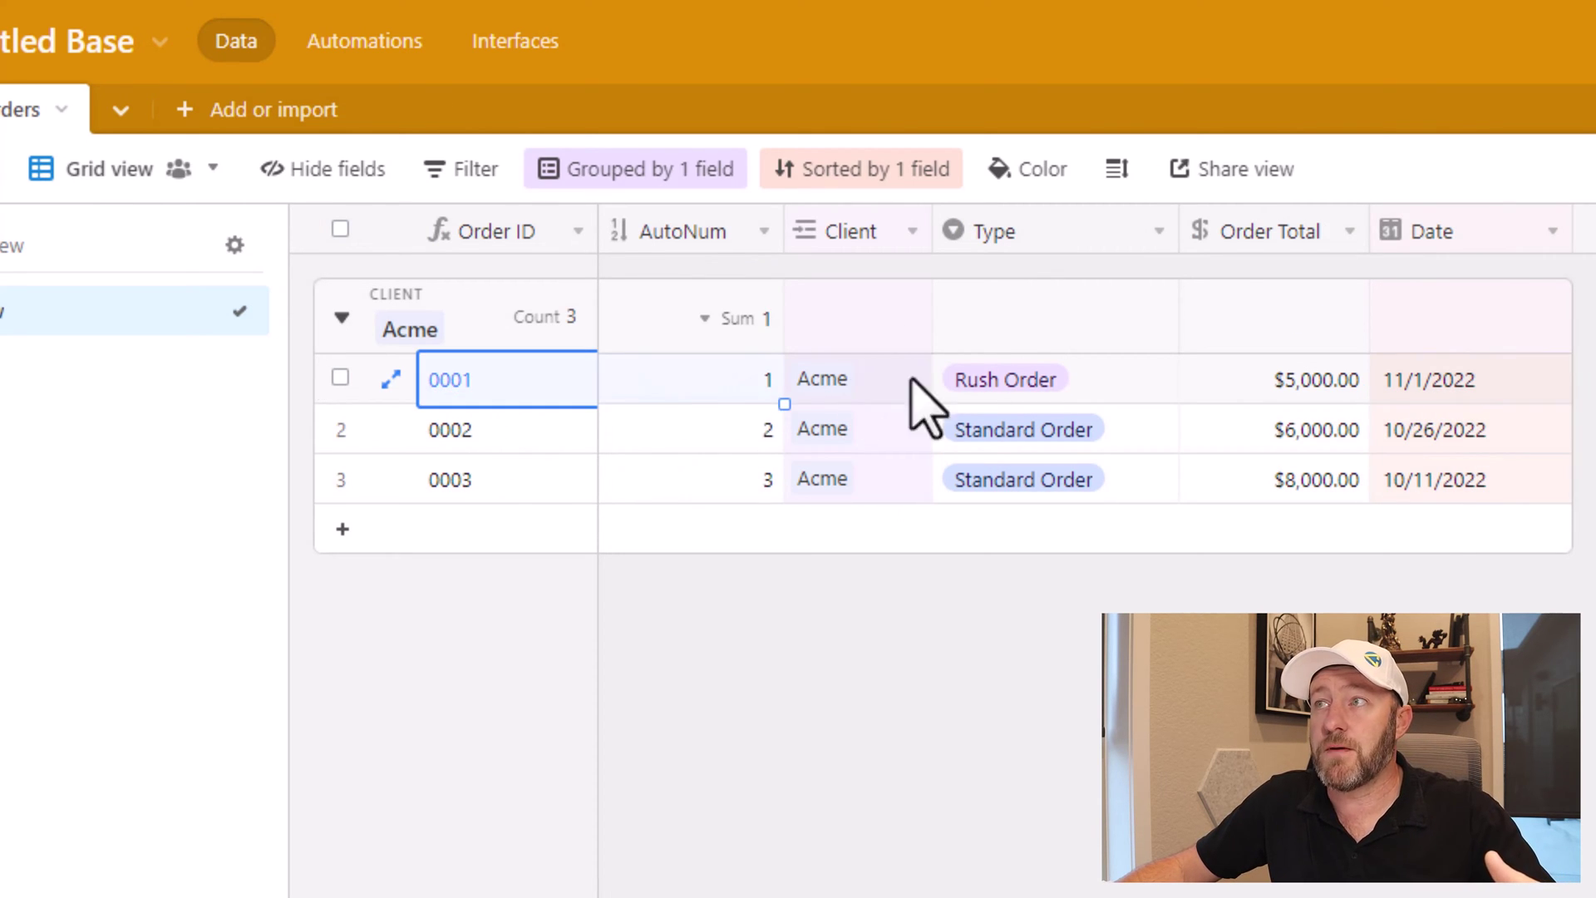
pyautogui.click(1455, 384)
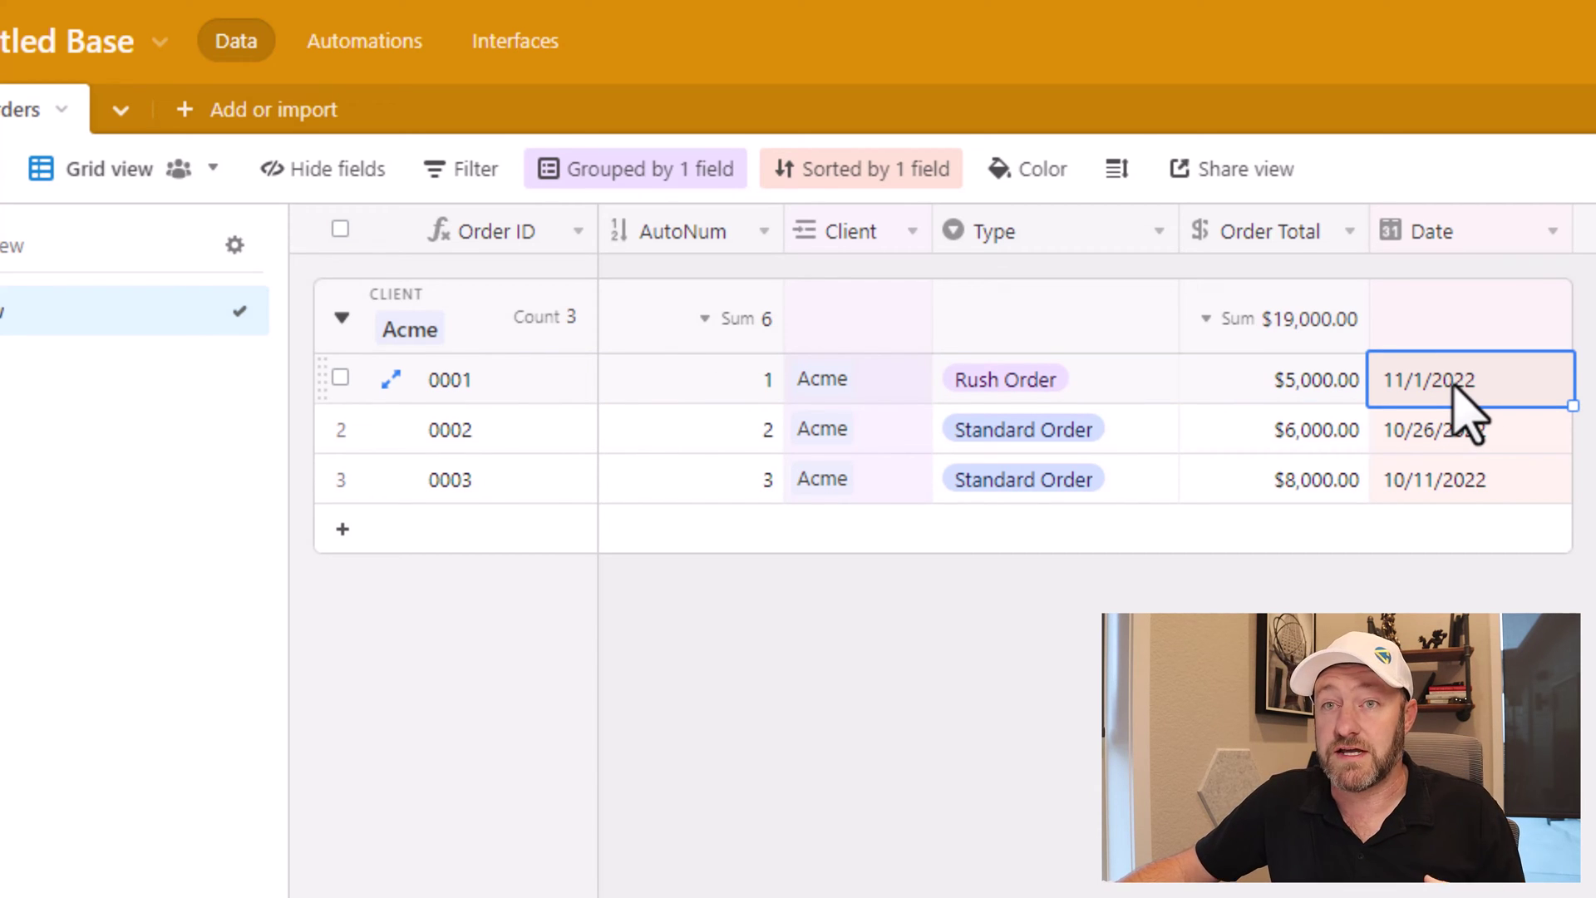
pyautogui.click(1471, 478)
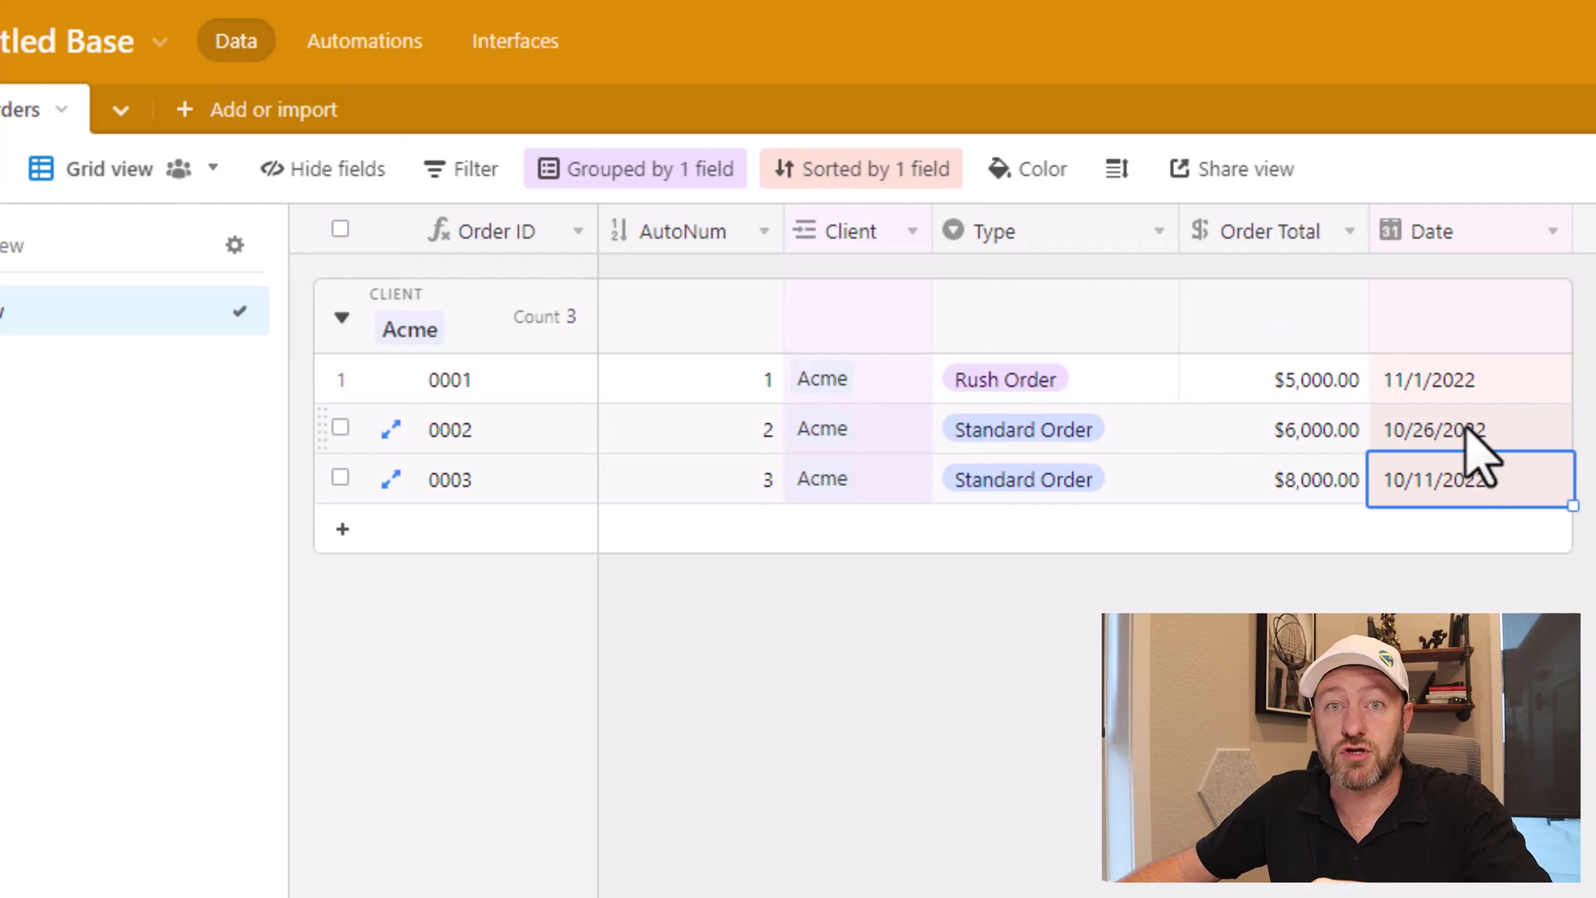
pyautogui.click(1459, 378)
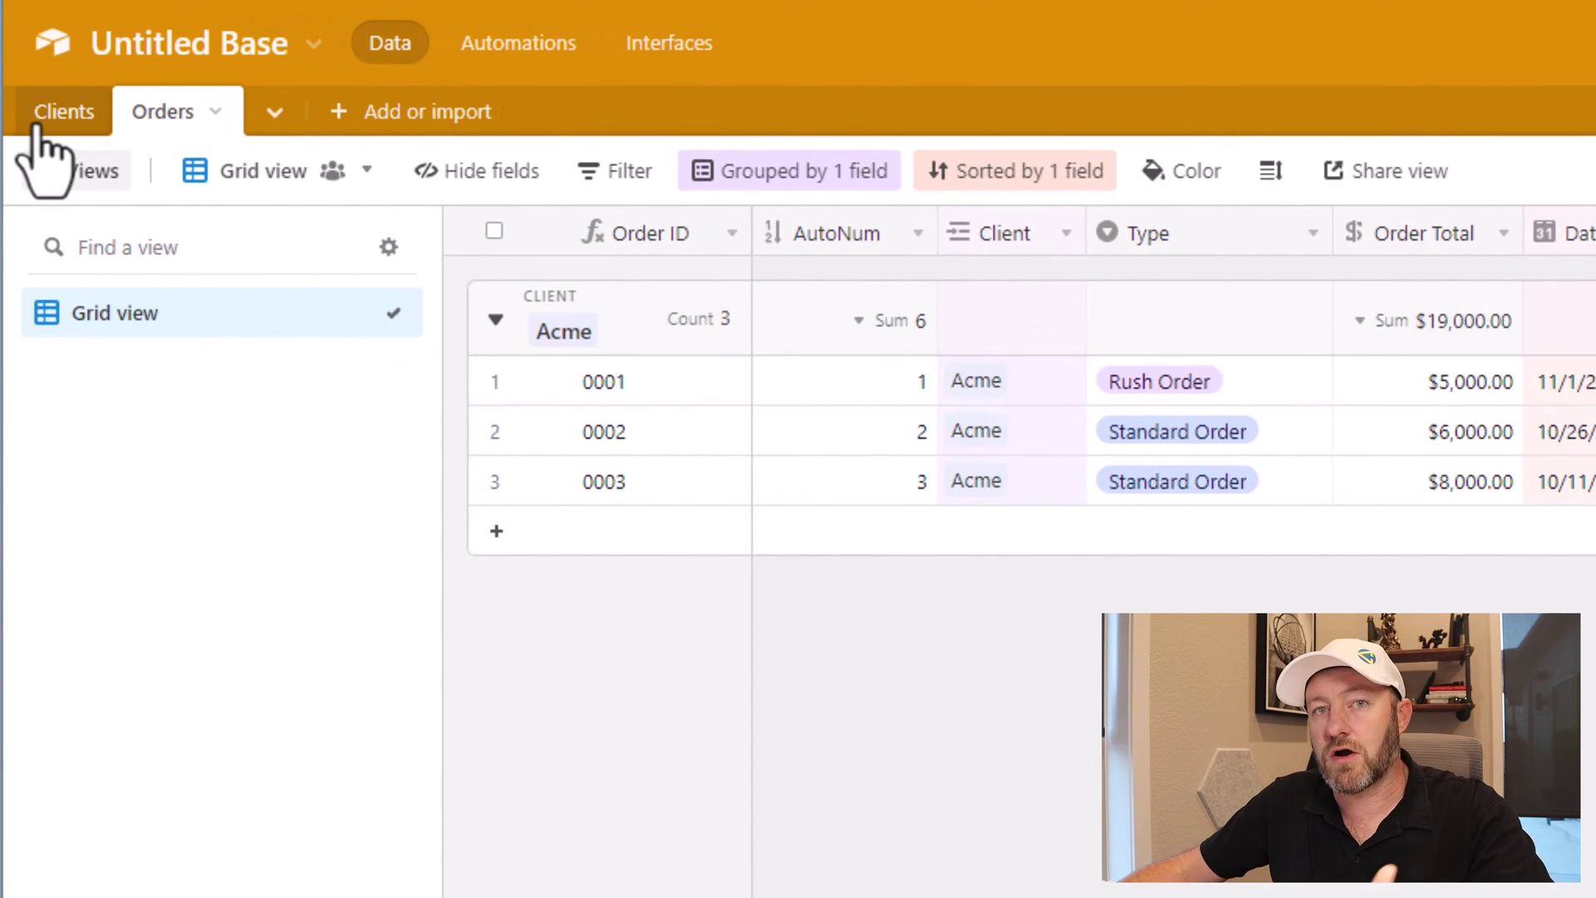
# Step: In Clients, open the Rush Older Total settings and add a condition on the order Date
pyautogui.click(37, 120)
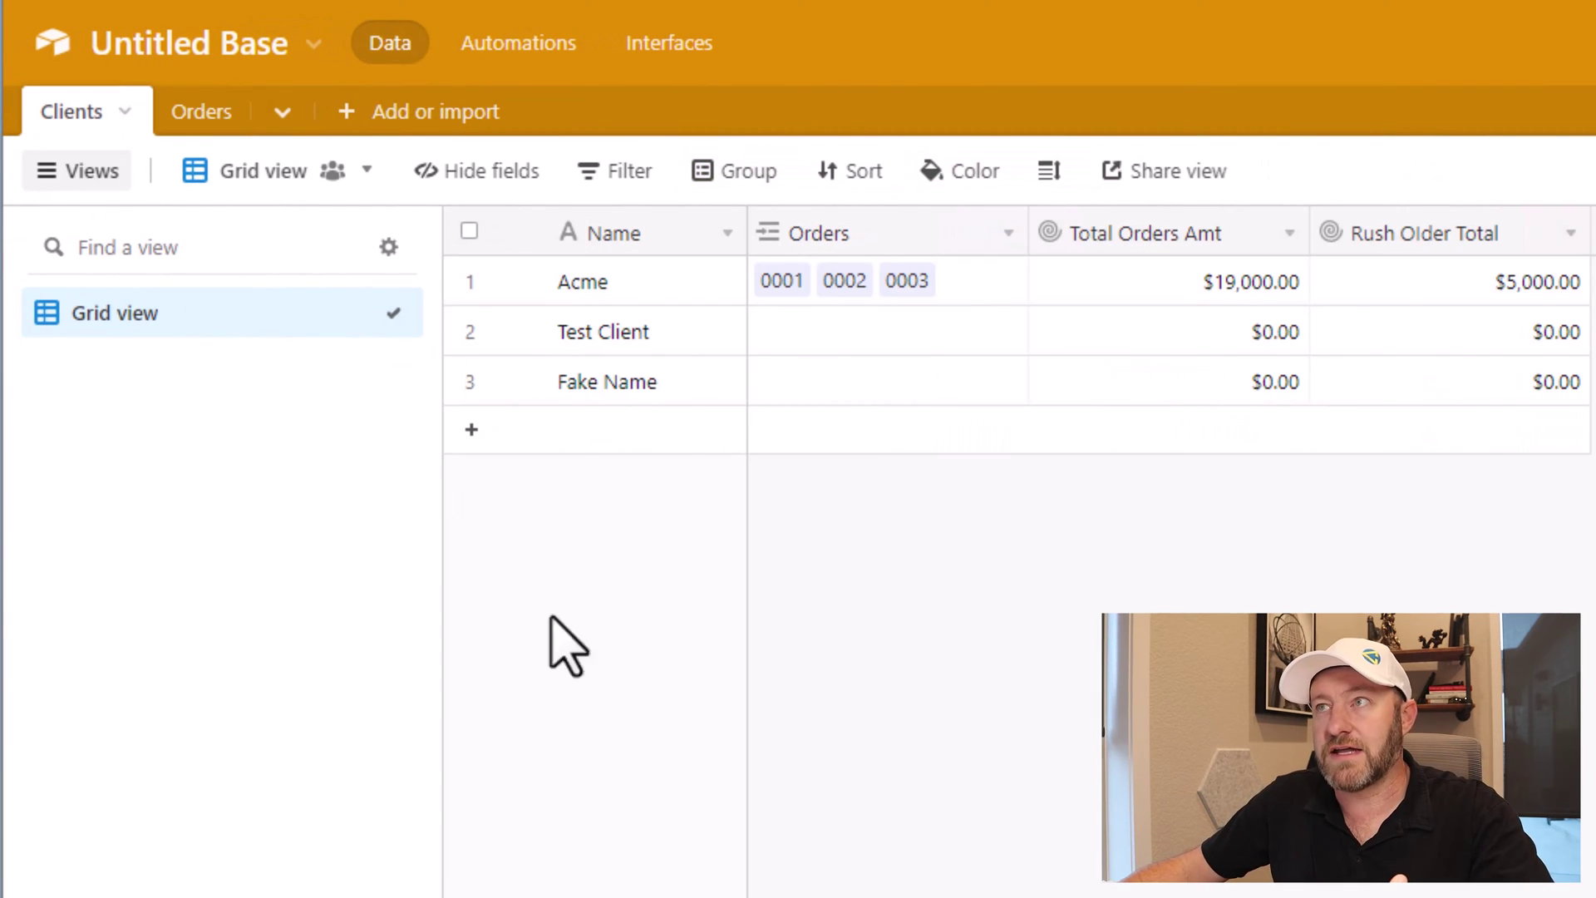
pyautogui.doubleClick(1548, 246)
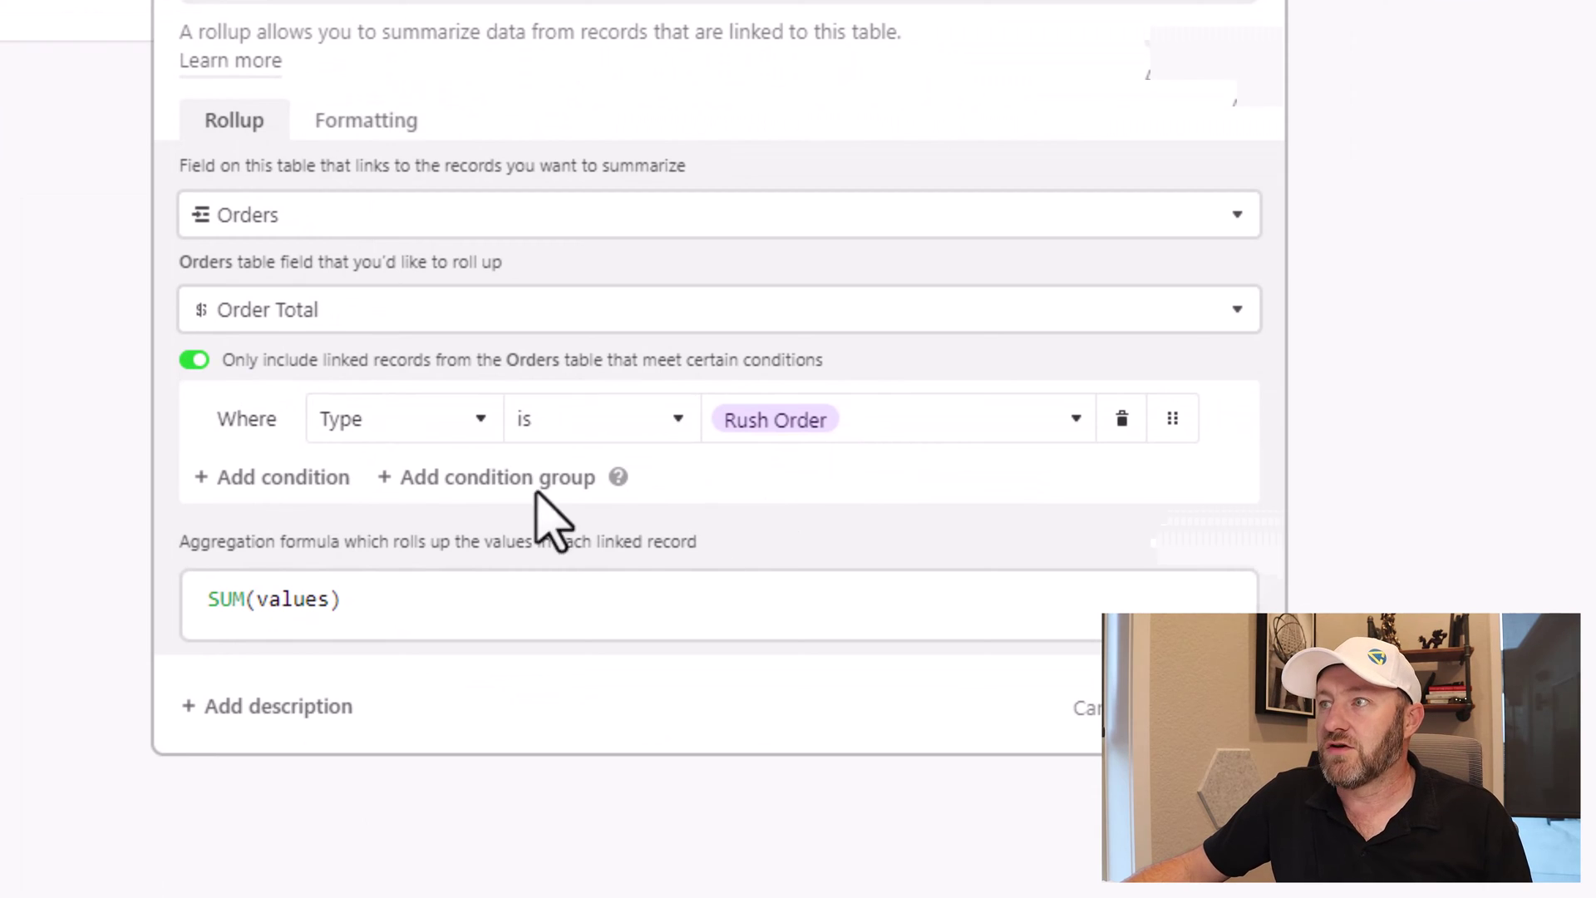
pyautogui.click(264, 478)
pyautogui.click(376, 484)
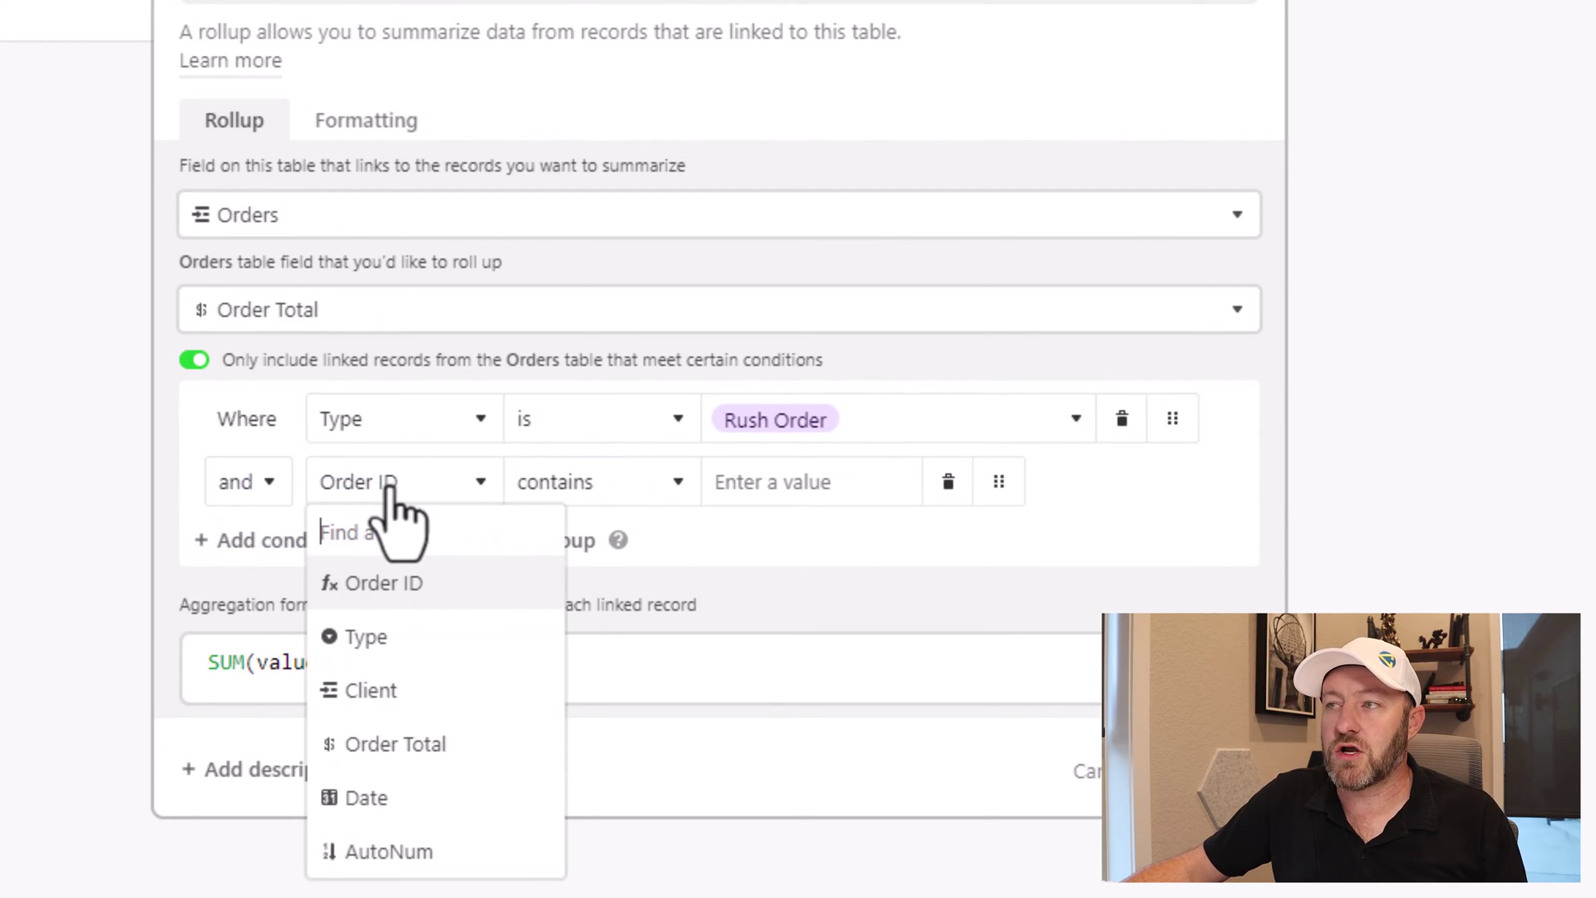
pyautogui.click(379, 785)
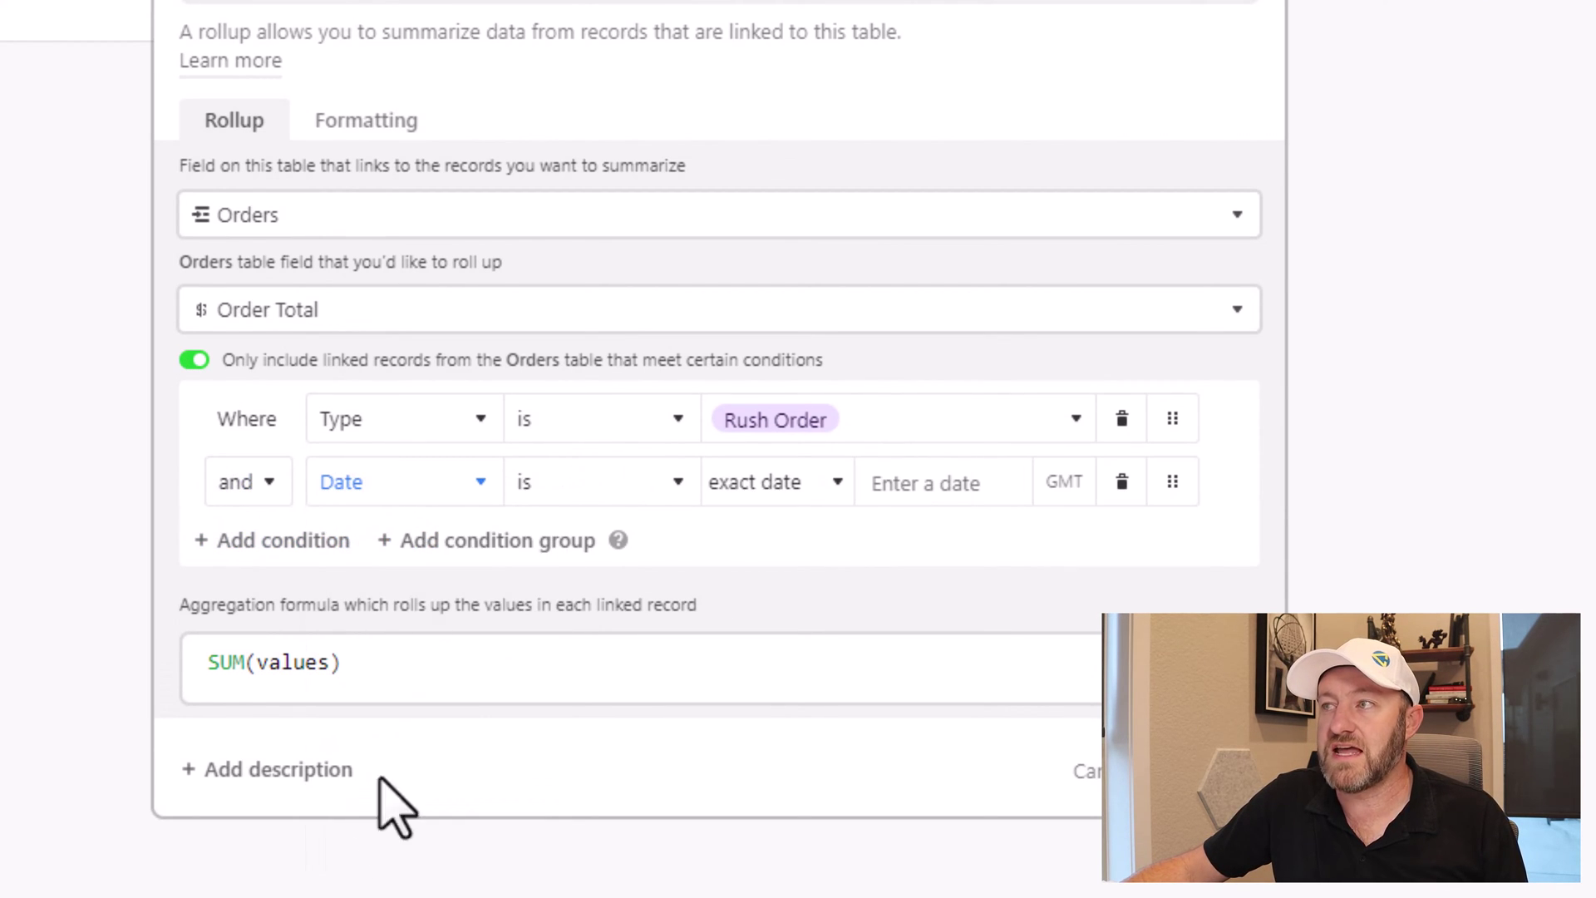
# Step: Browse the Date condition's comparison and relative-date options, then delete the condition
pyautogui.click(573, 489)
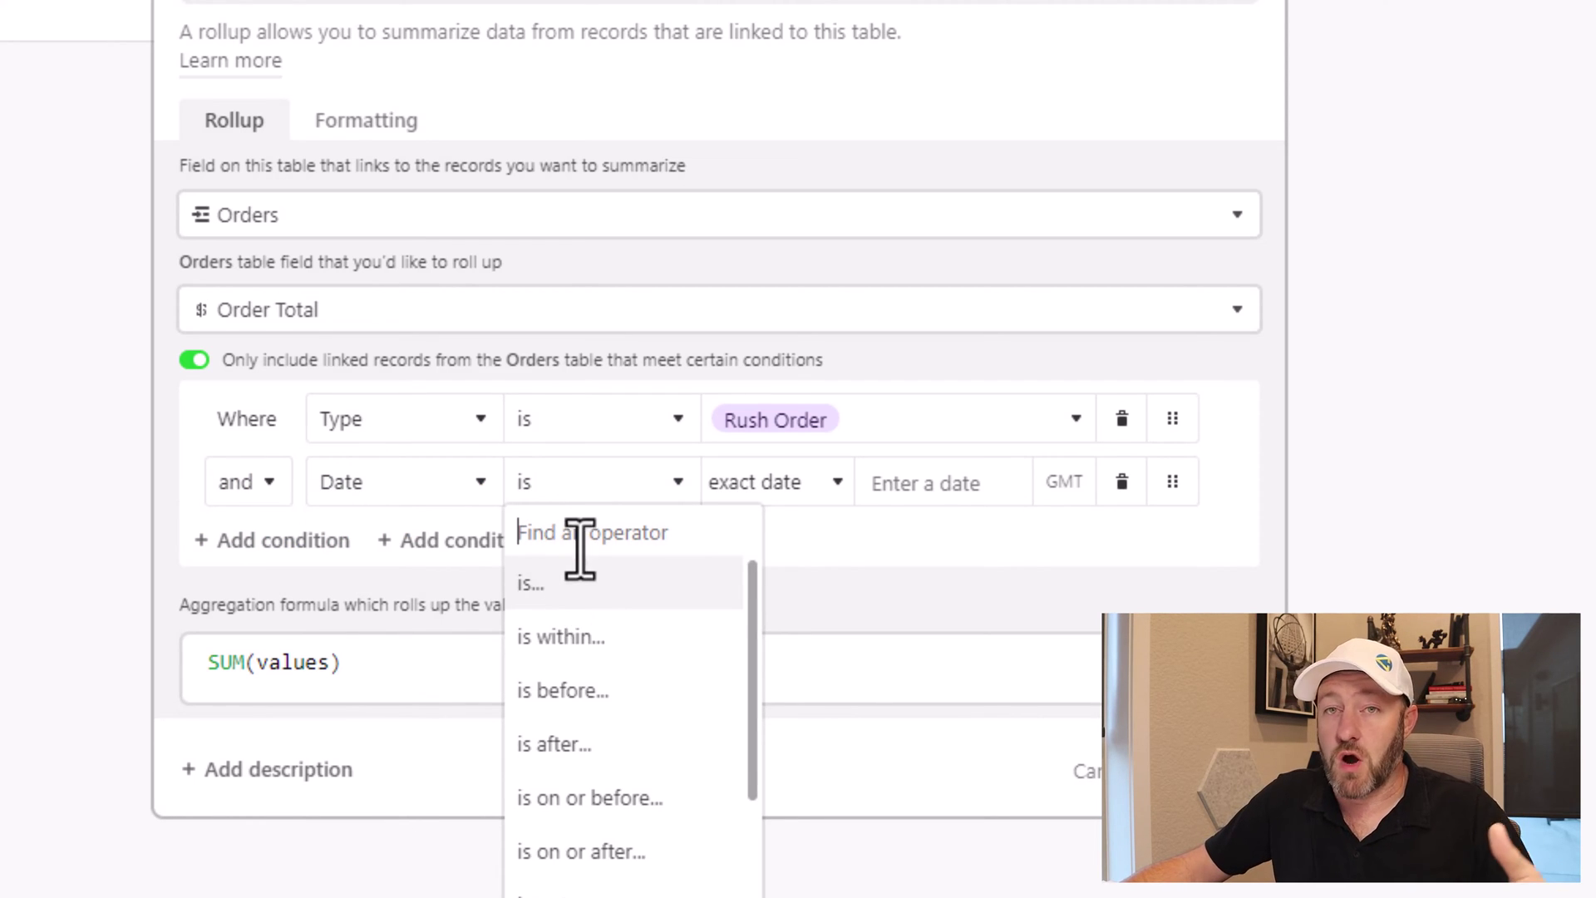
pyautogui.scroll(-3, 587, 715)
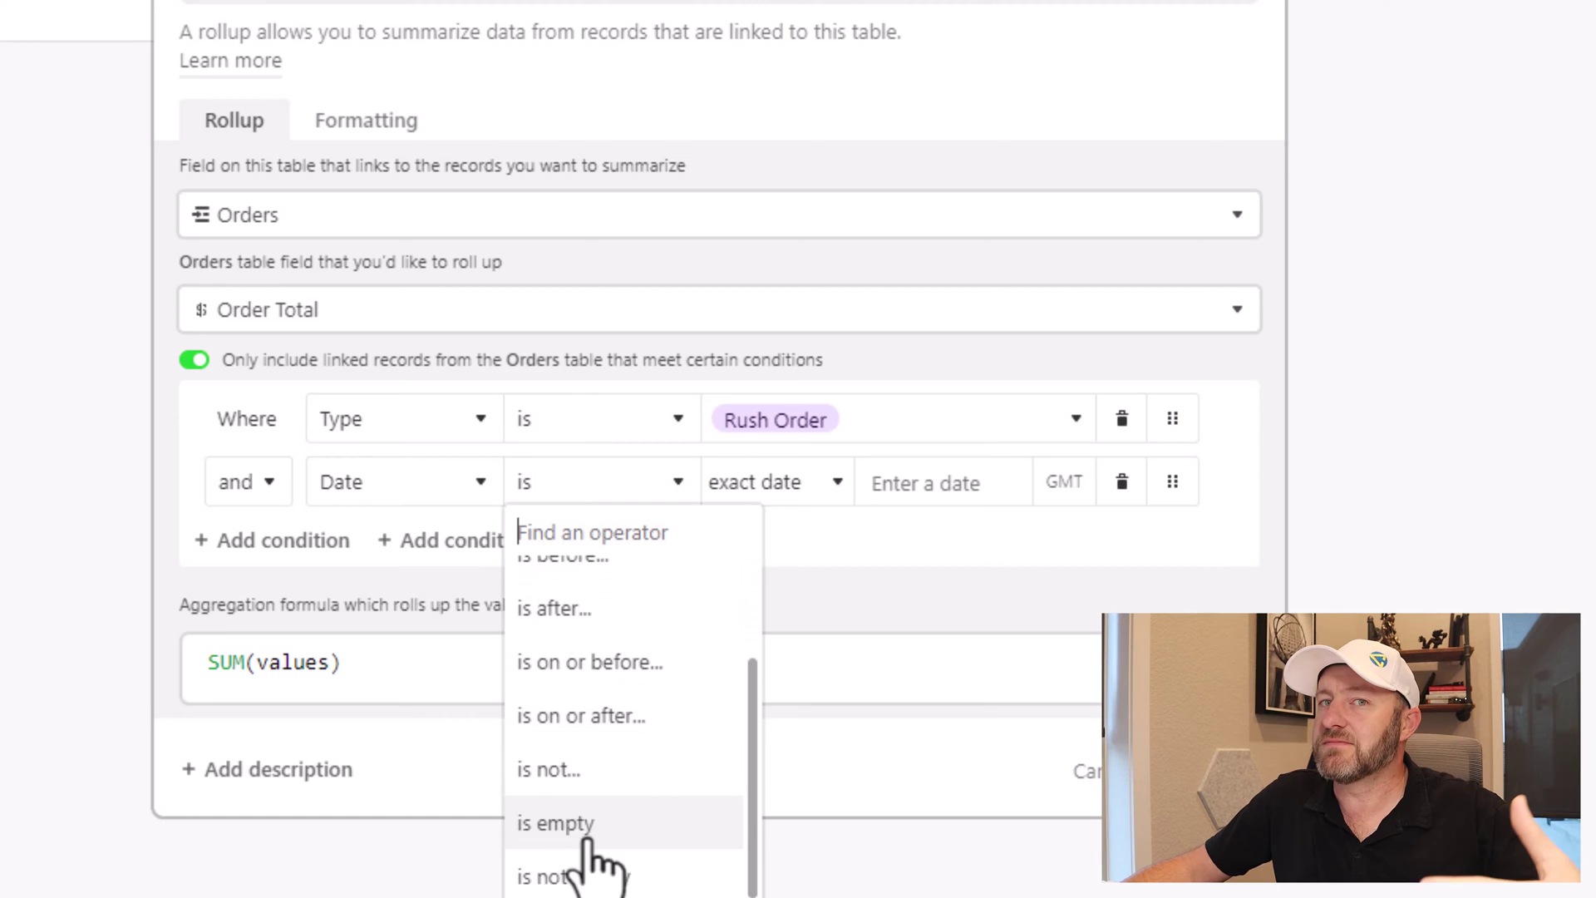
pyautogui.scroll(2, 589, 856)
pyautogui.click(576, 584)
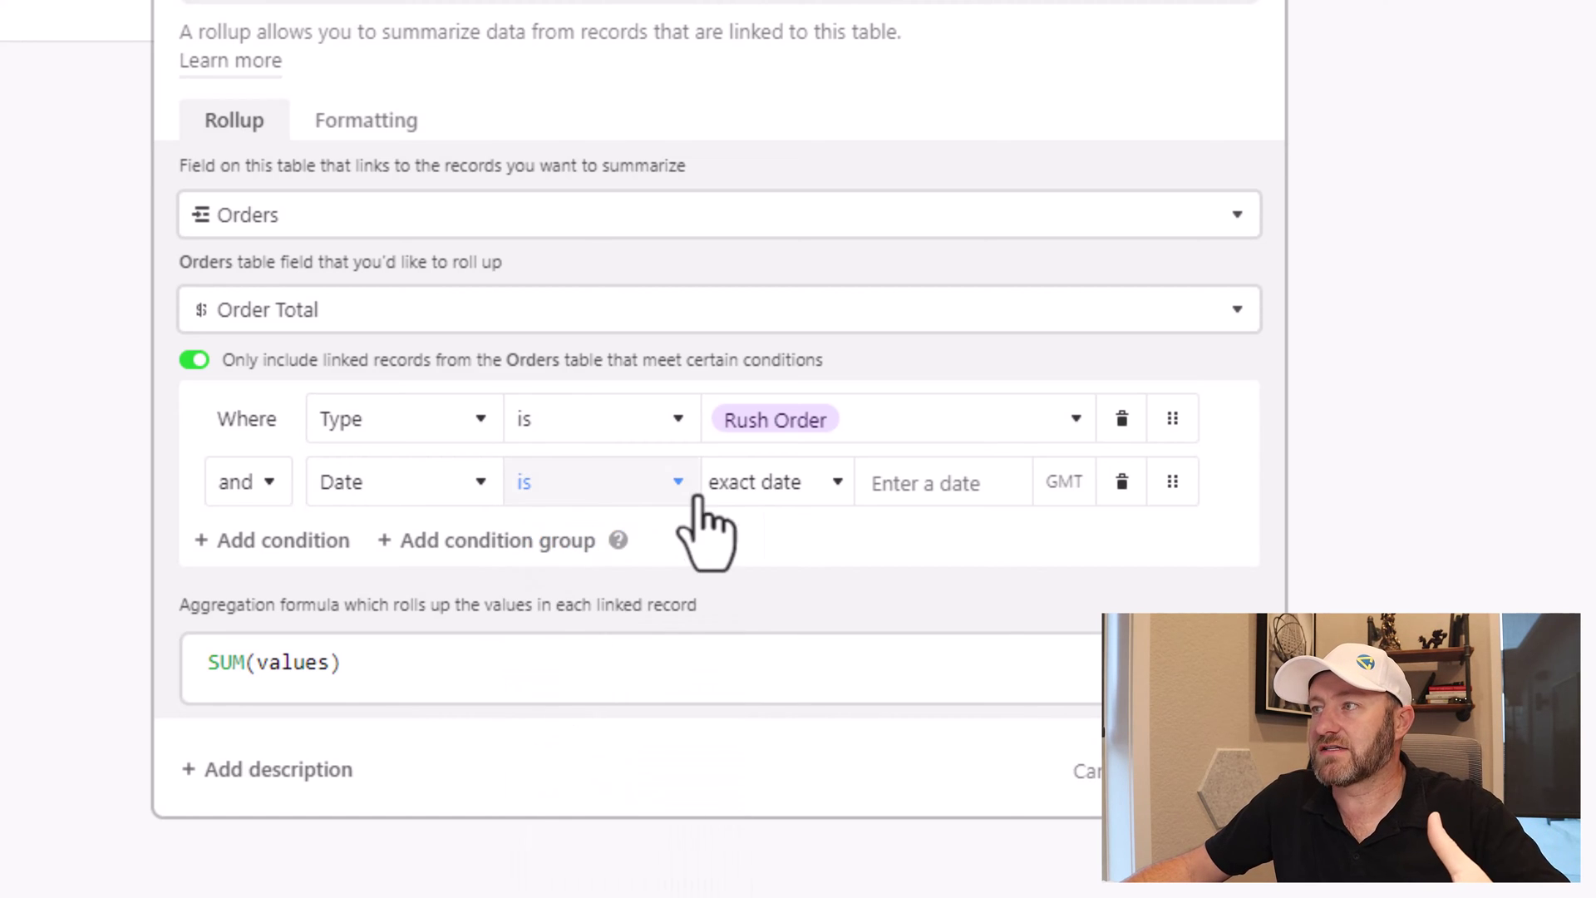
pyautogui.click(744, 495)
pyautogui.scroll(3, 761, 698)
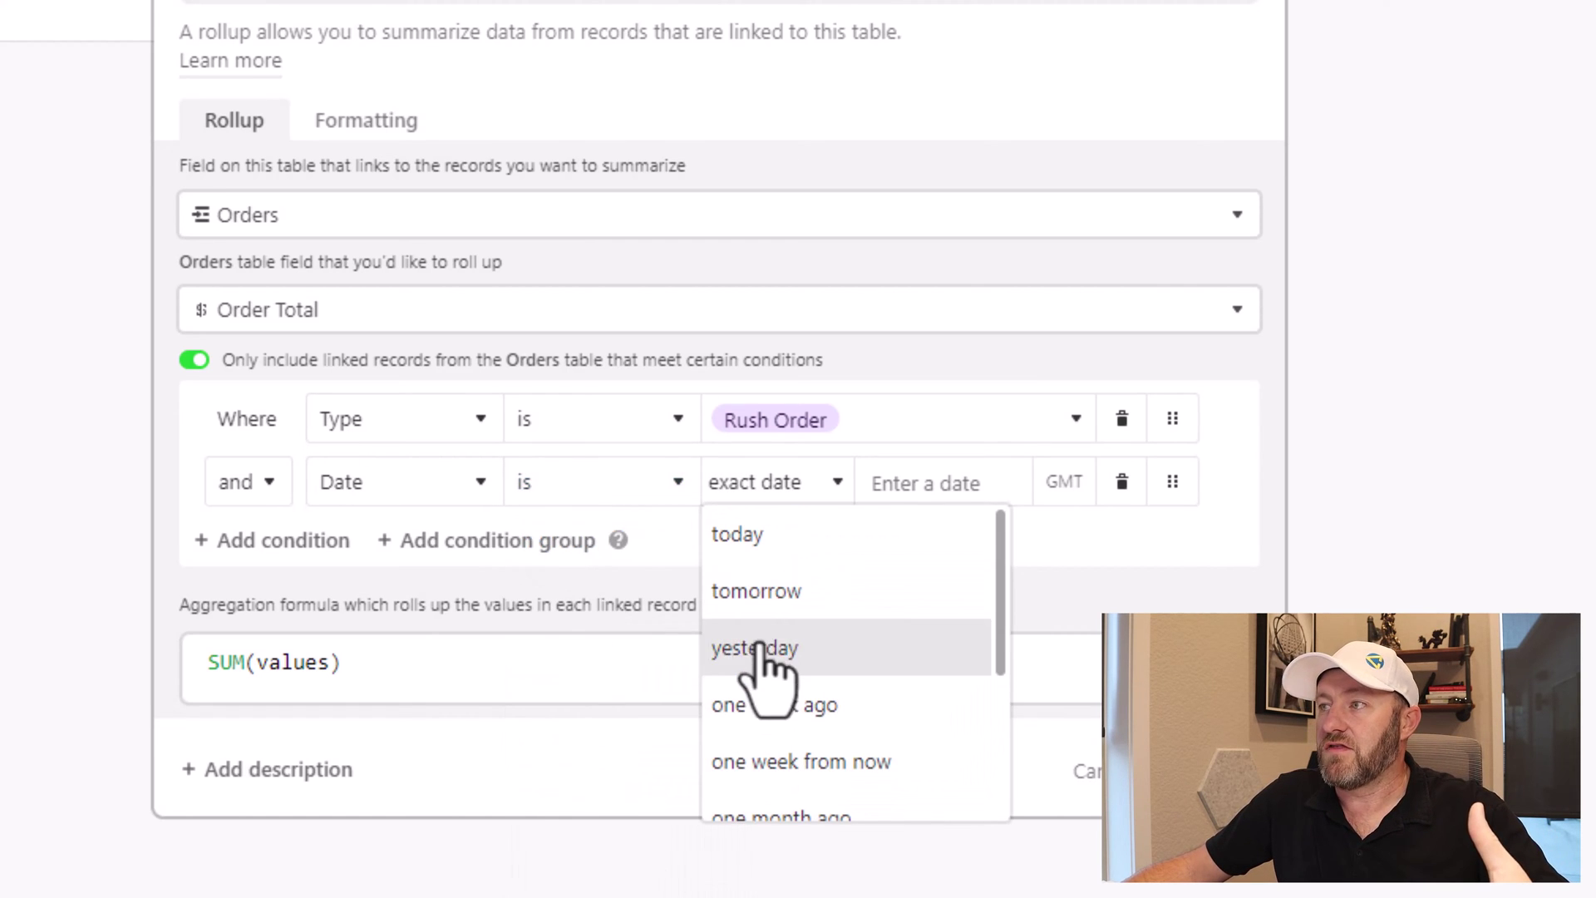
pyautogui.scroll(-3, 777, 606)
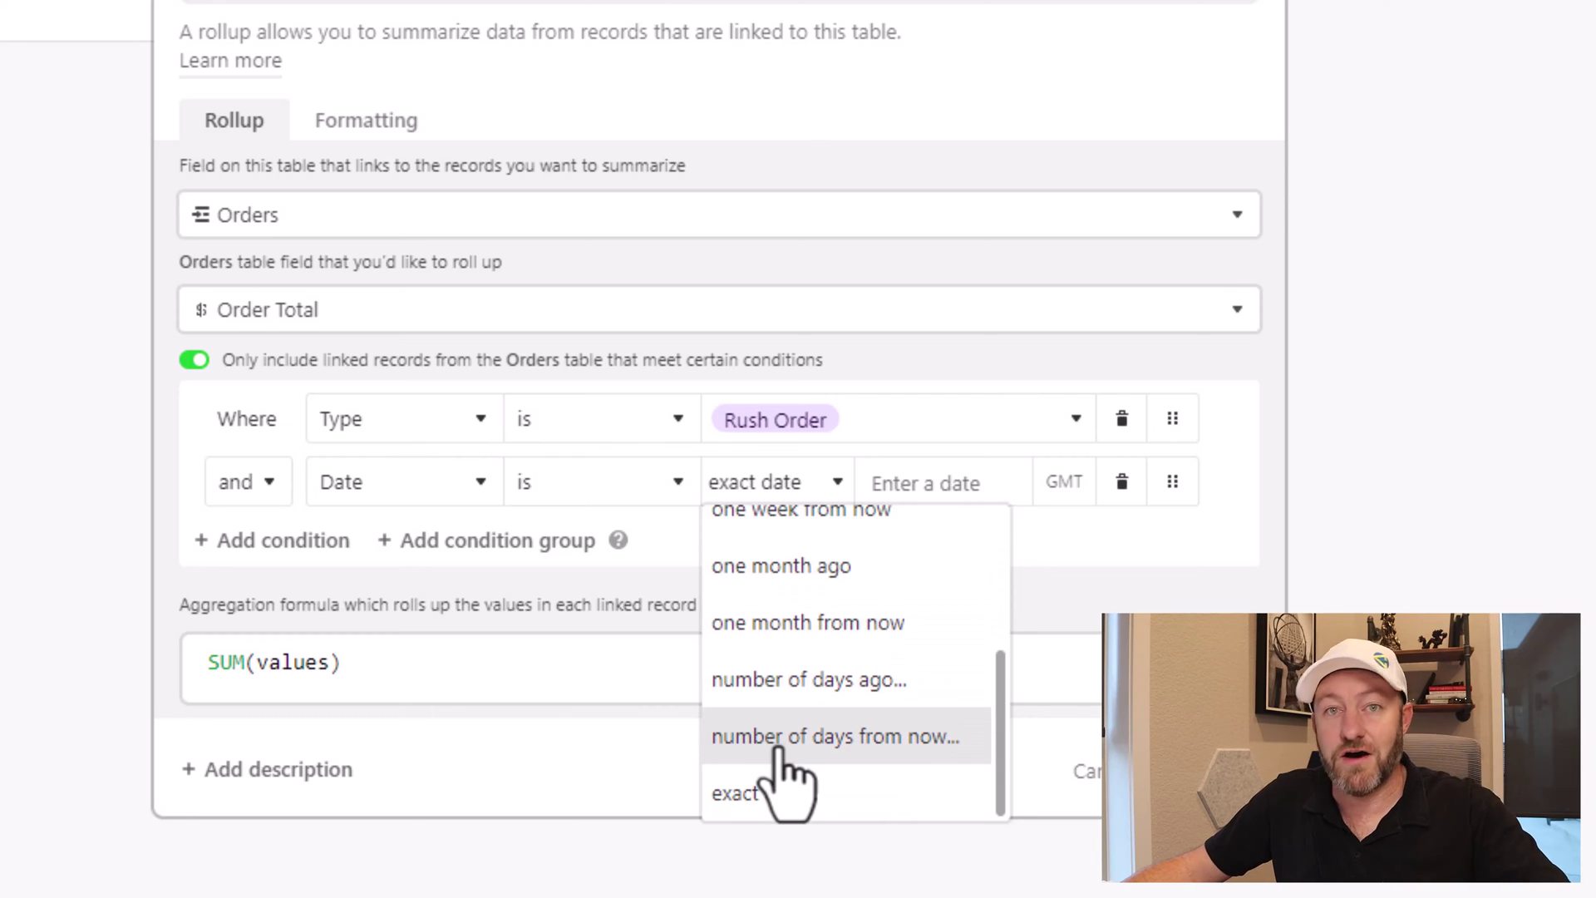
pyautogui.scroll(5, 848, 742)
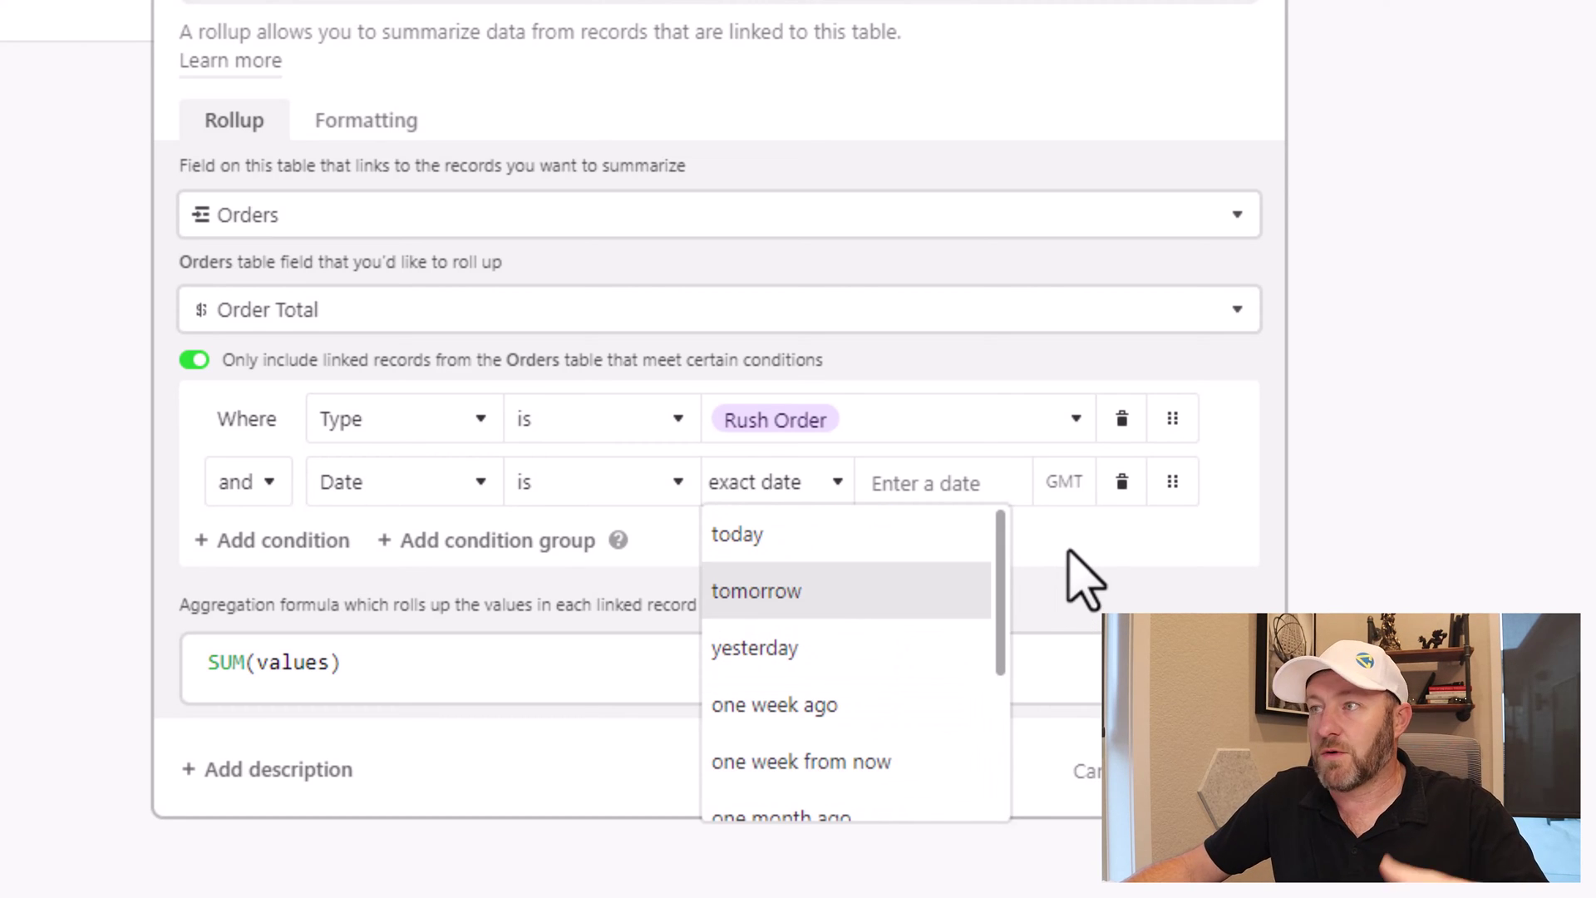
pyautogui.click(1122, 483)
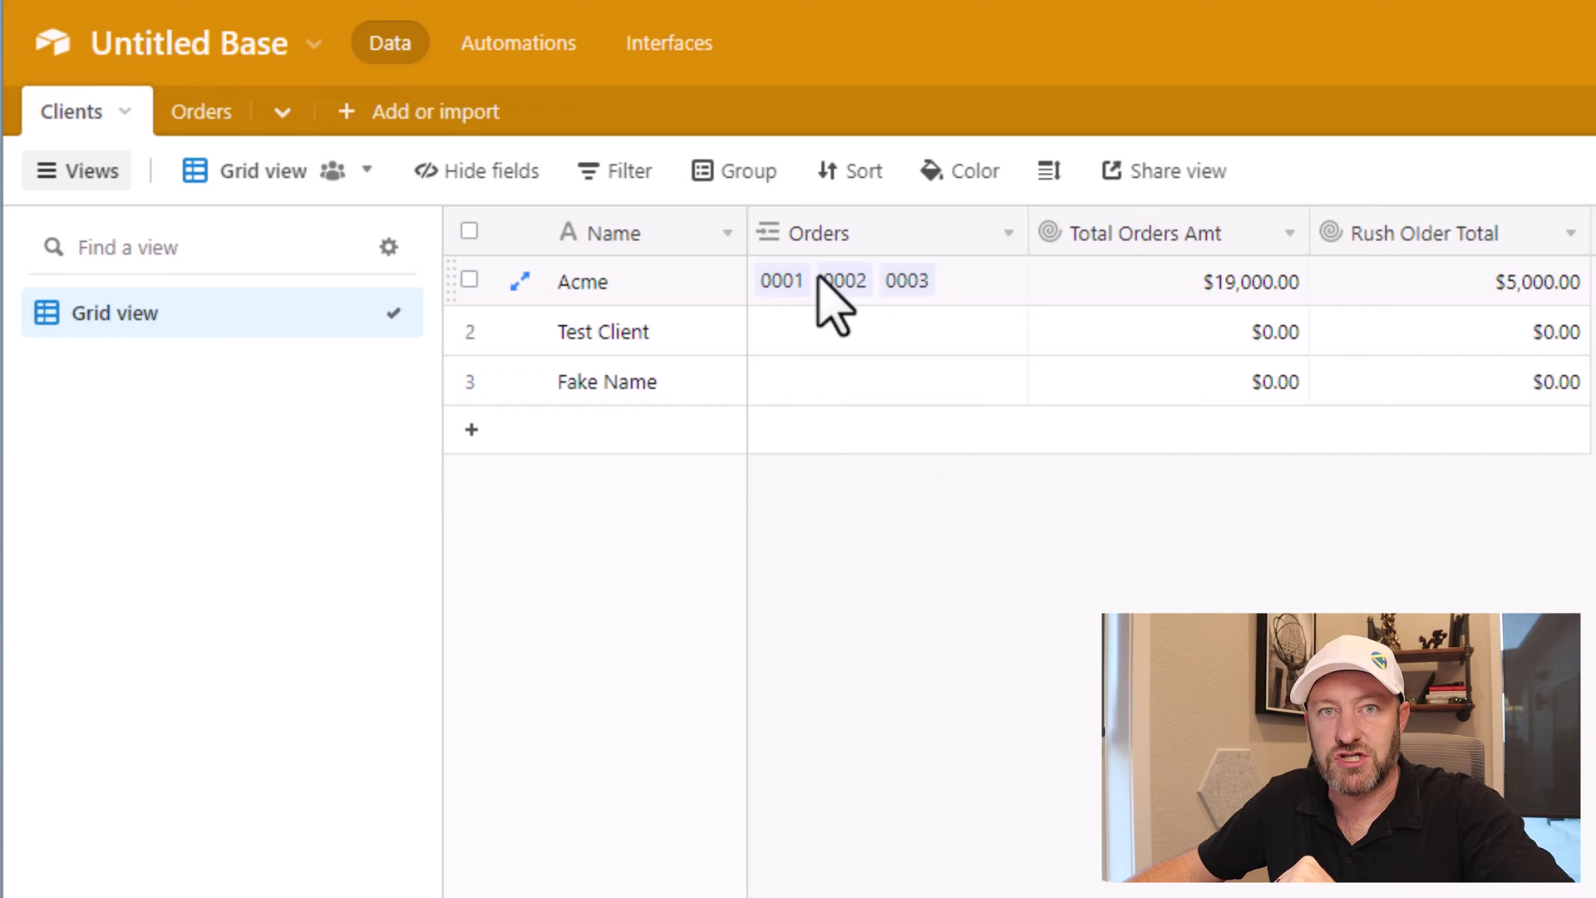
# Step: Create a Max Date rollup of the linked Orders' Date using MAX(values)
pyautogui.click(1296, 164)
pyautogui.write('M')
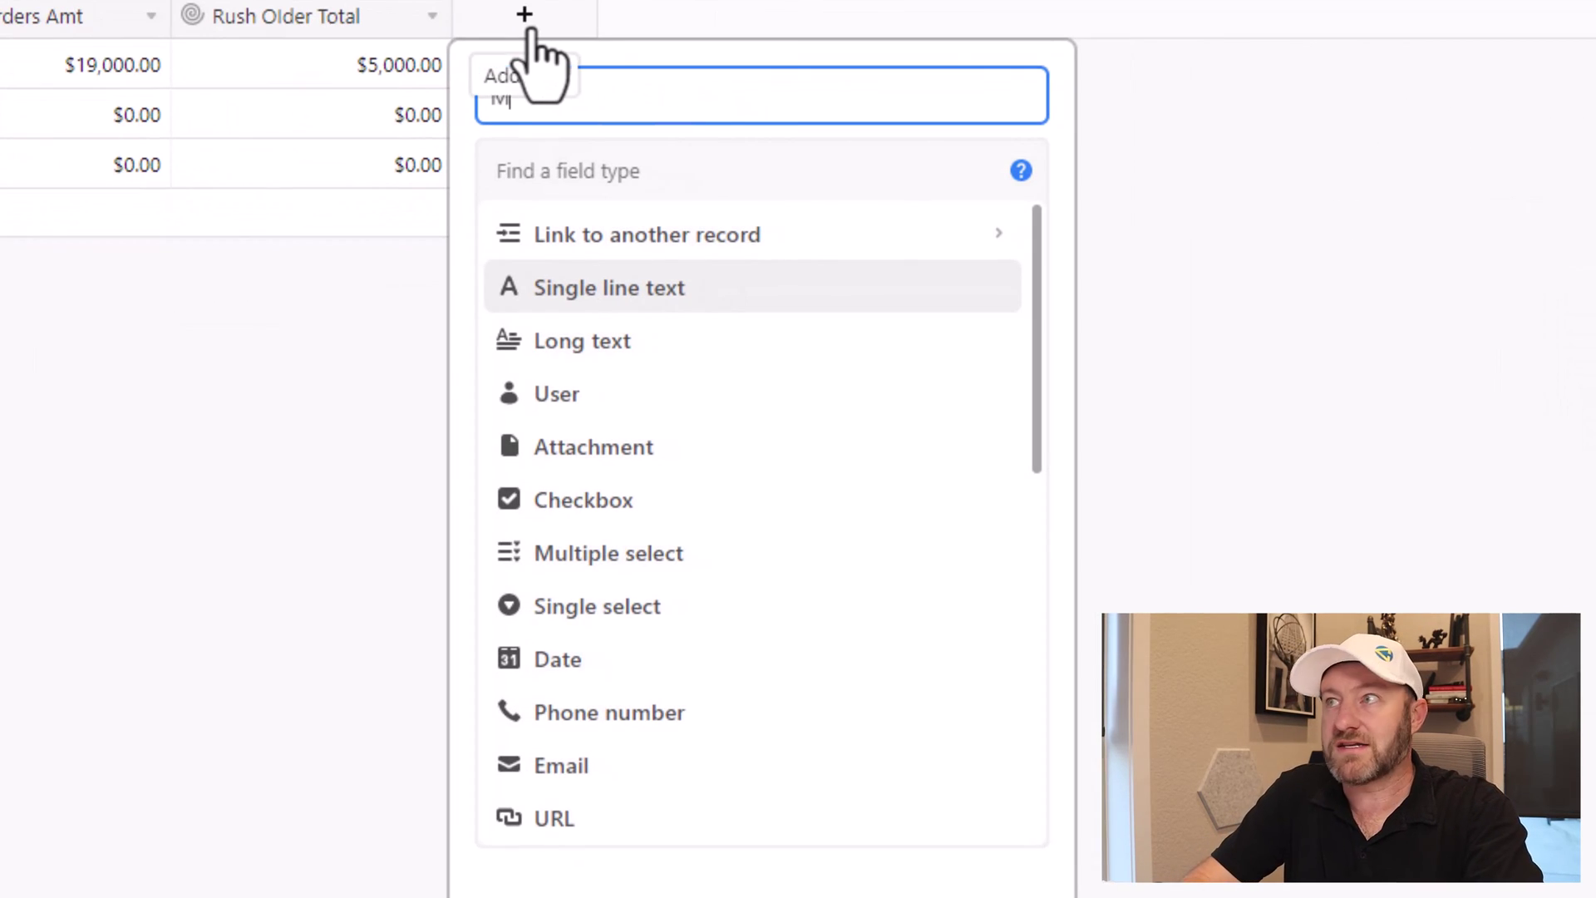
pyautogui.write('ax Date')
pyautogui.press('Tab')
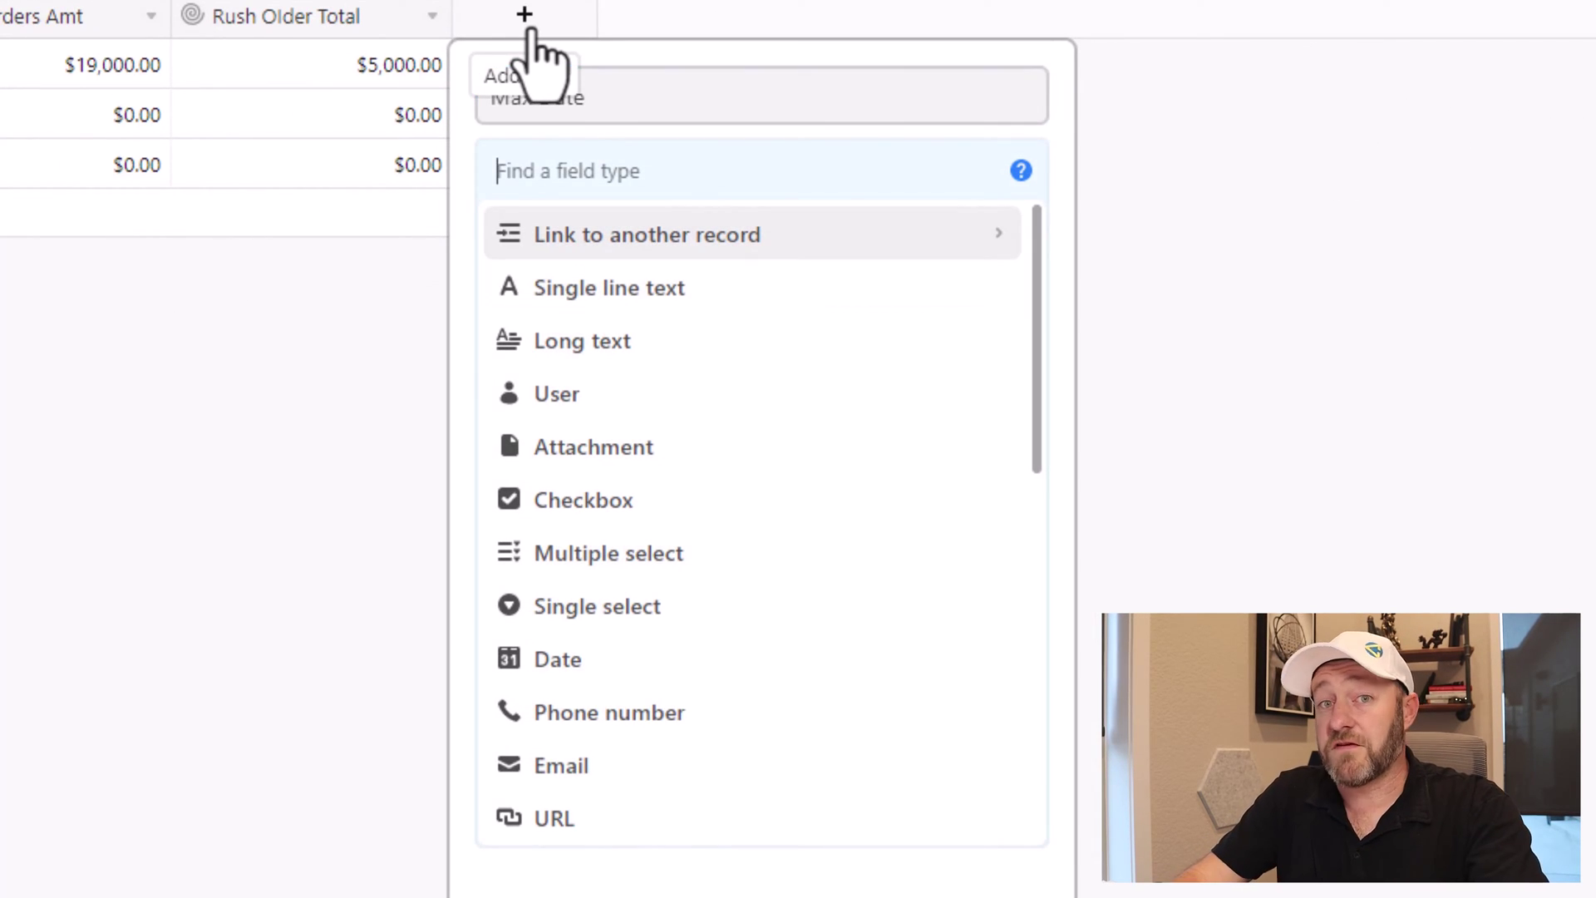
pyautogui.write('roll')
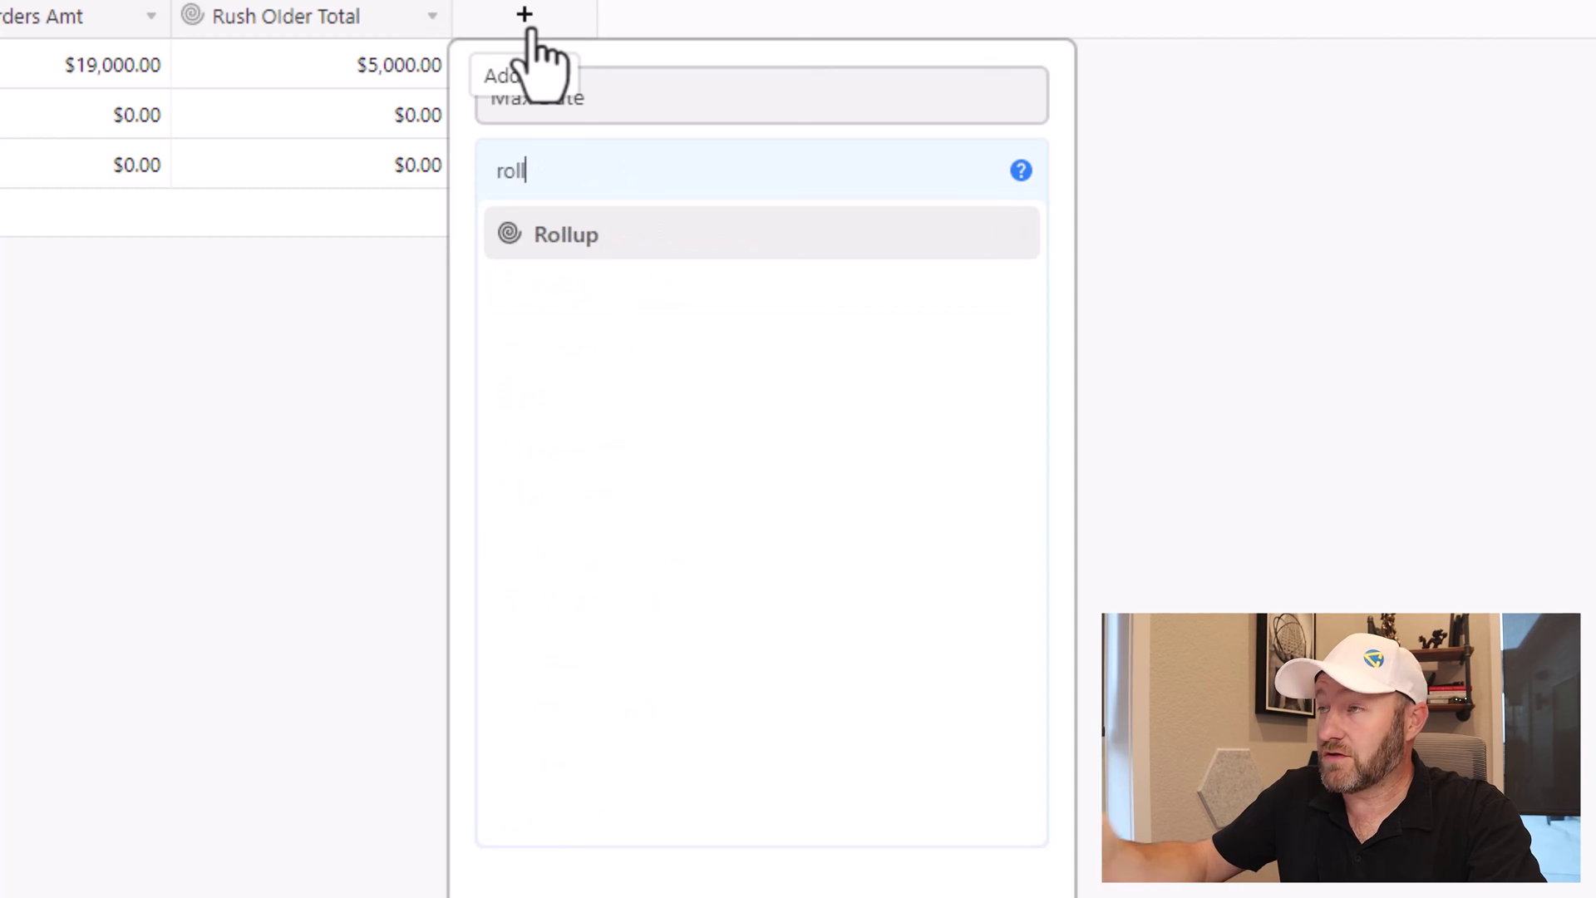
pyautogui.click(678, 236)
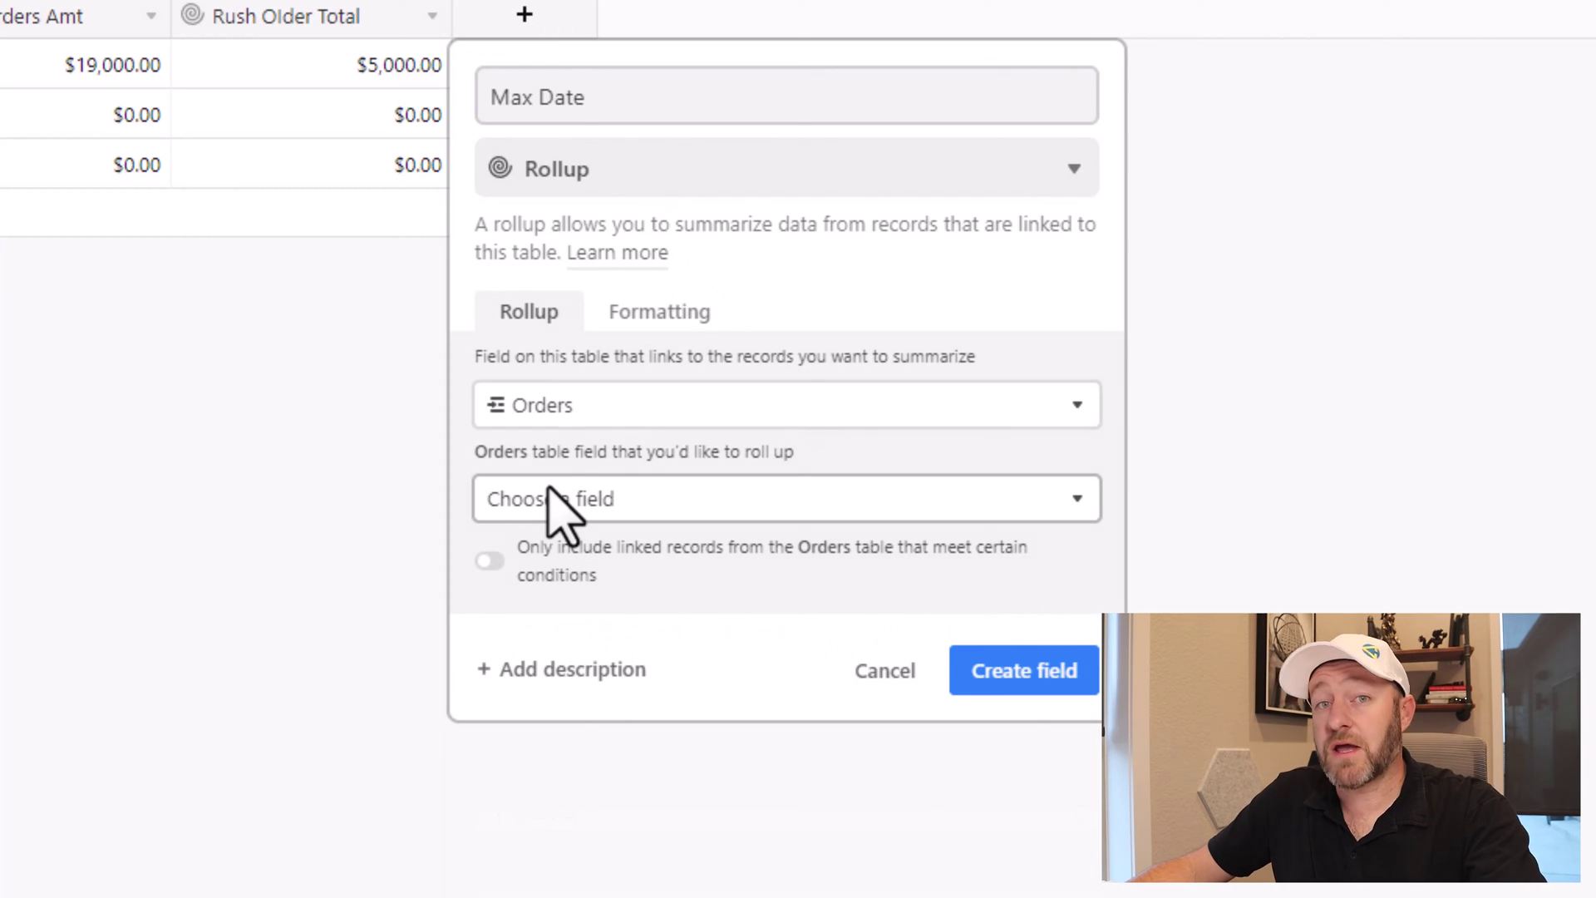
pyautogui.click(552, 498)
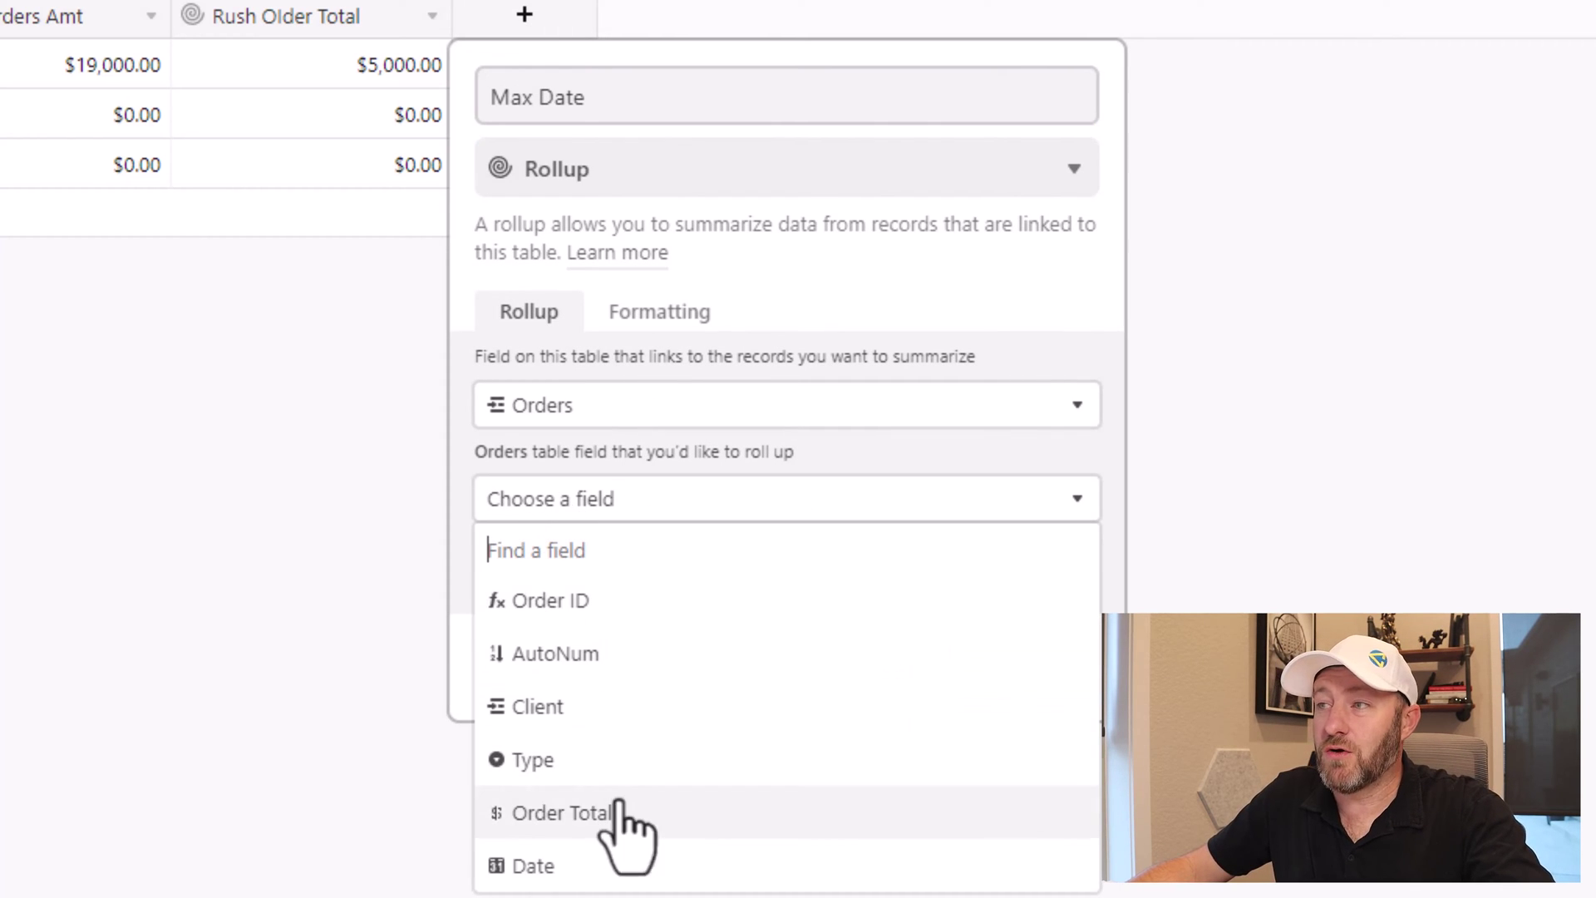
pyautogui.click(573, 879)
pyautogui.click(581, 702)
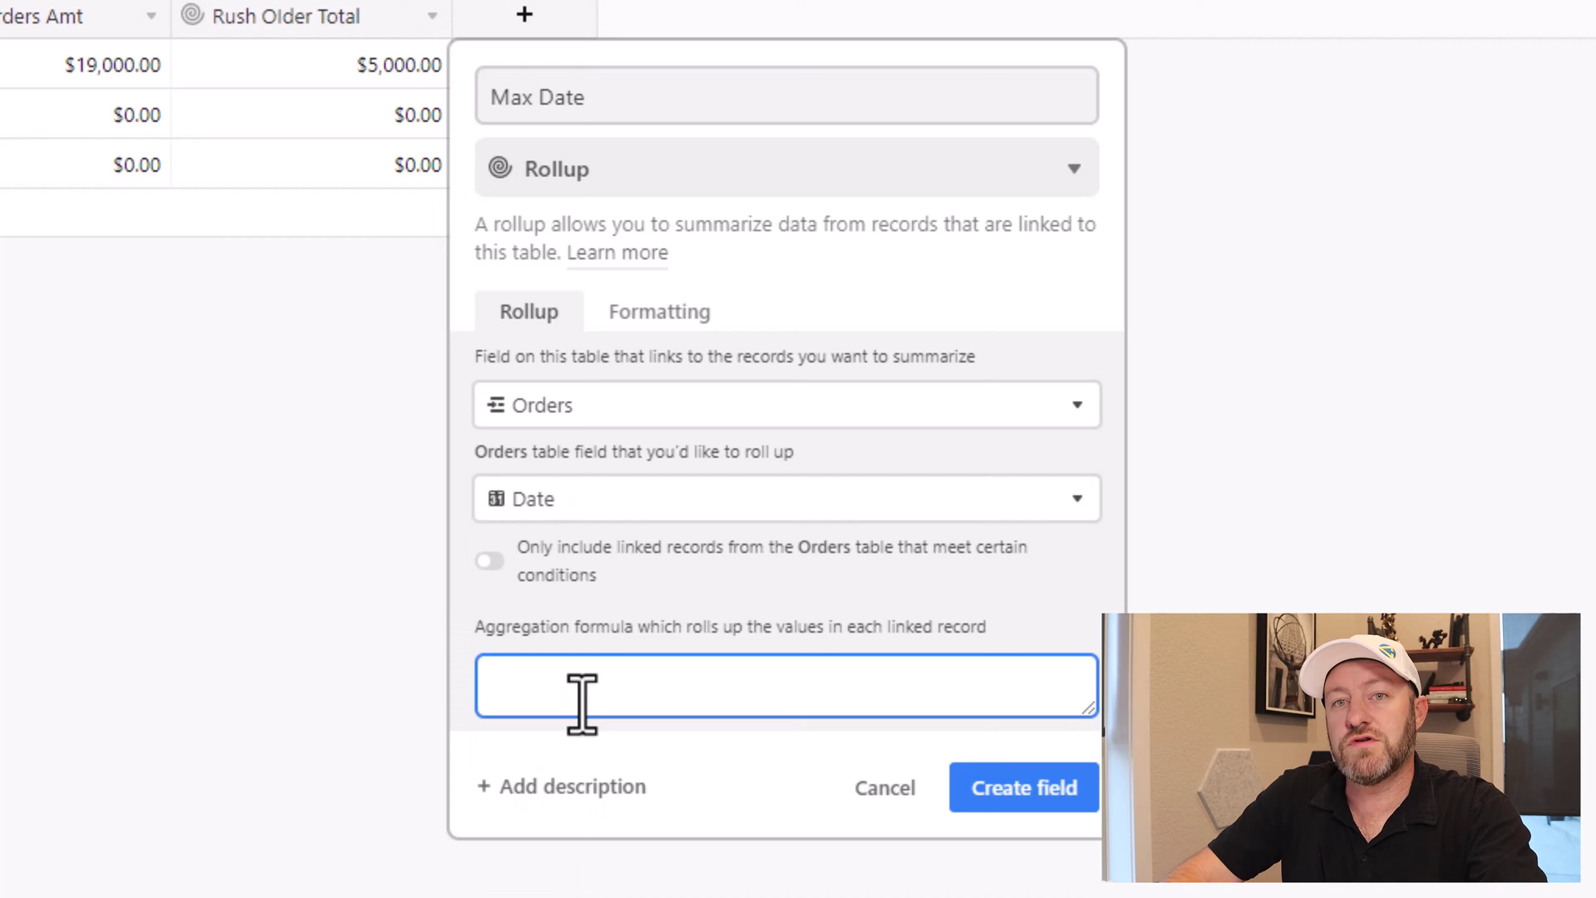
pyautogui.write('MAX')
pyautogui.click(571, 794)
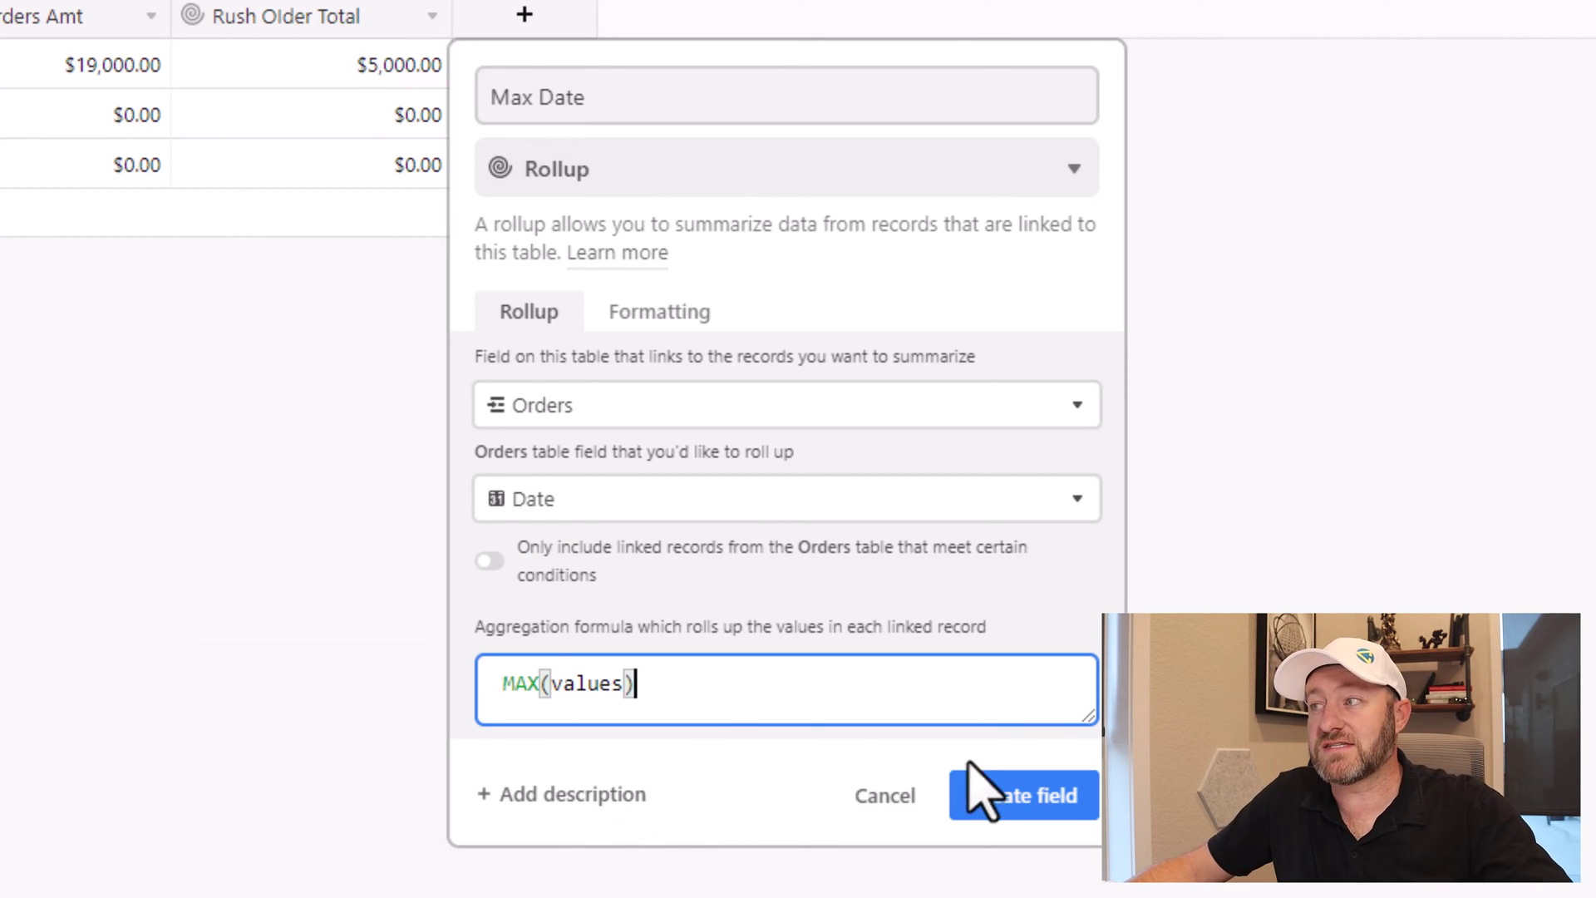
pyautogui.click(1026, 797)
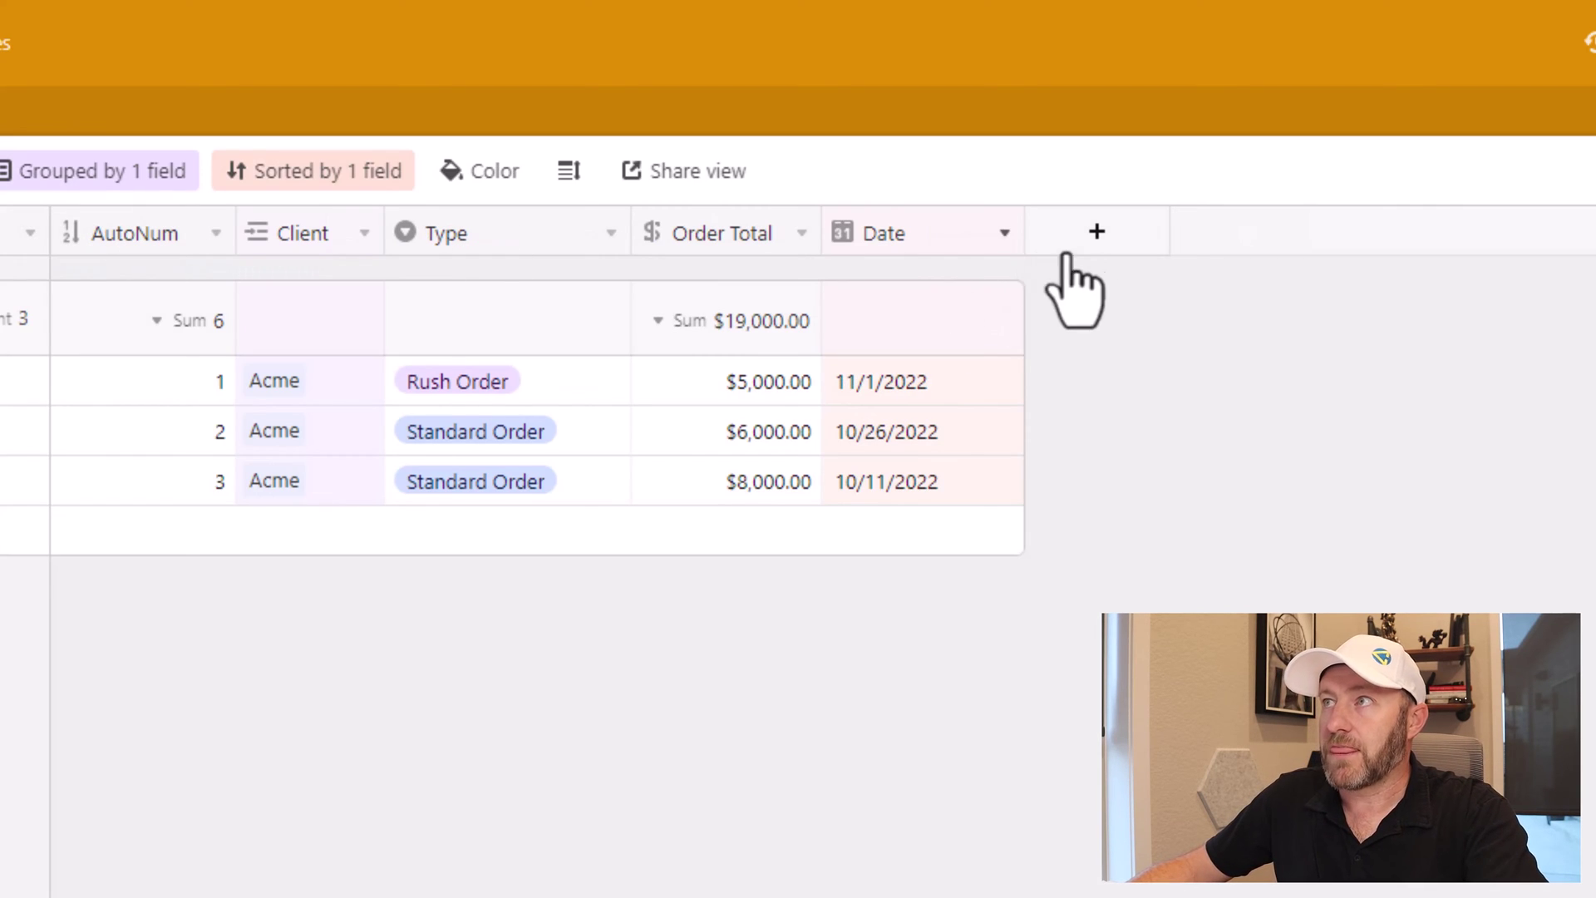
# Step: Add a Max Date lookup field to Orders pulling the Client's Max Date
pyautogui.click(1096, 231)
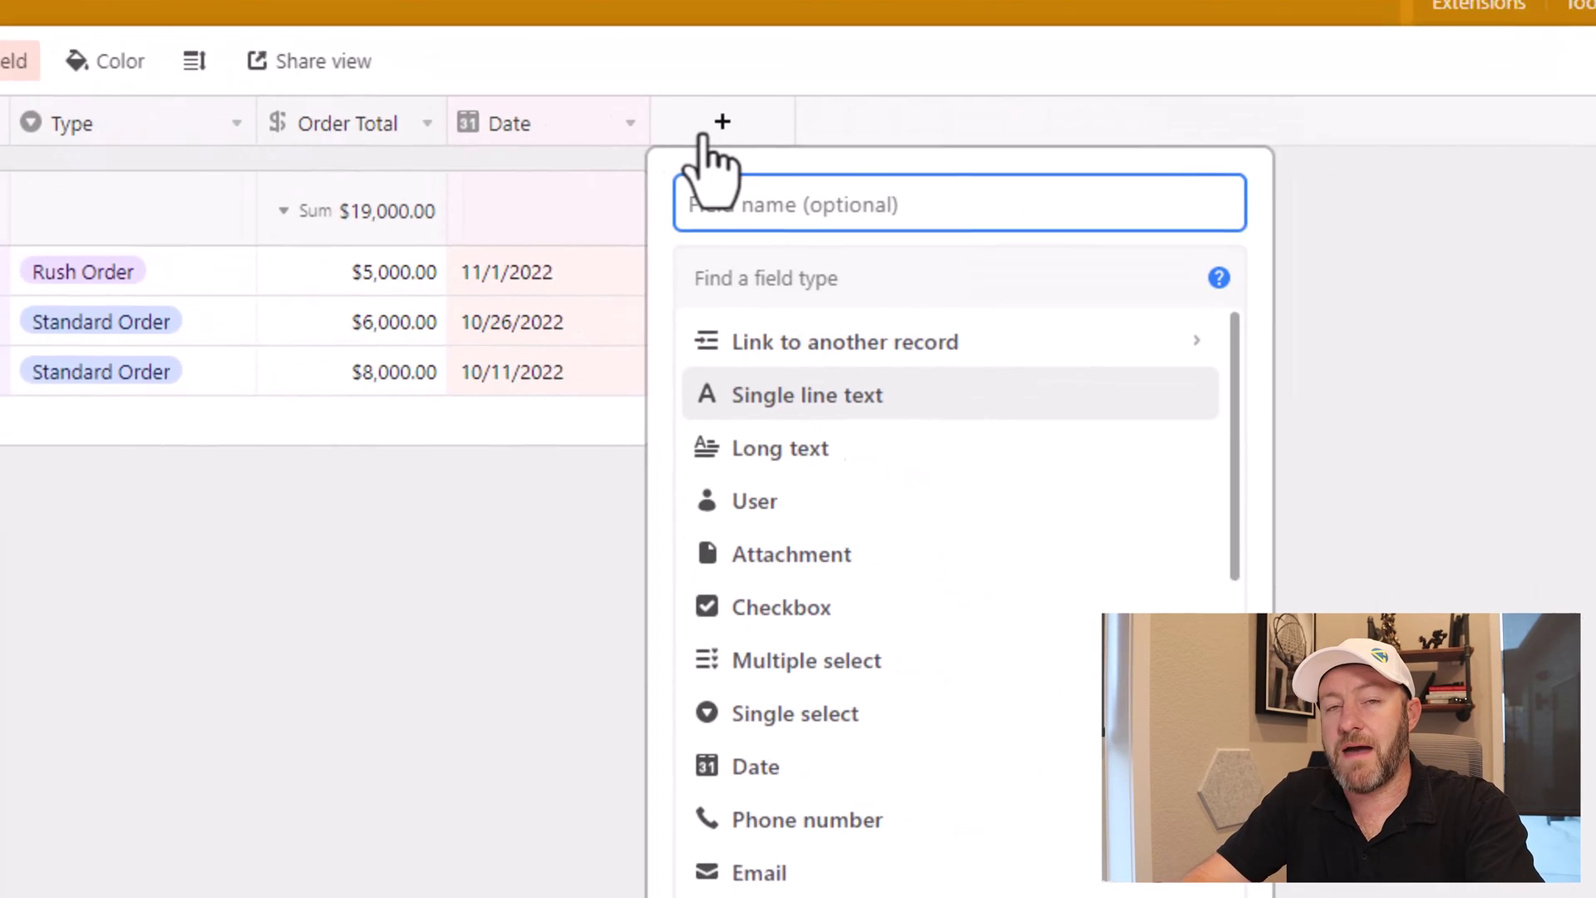
pyautogui.write('Max Date')
pyautogui.press('Tab')
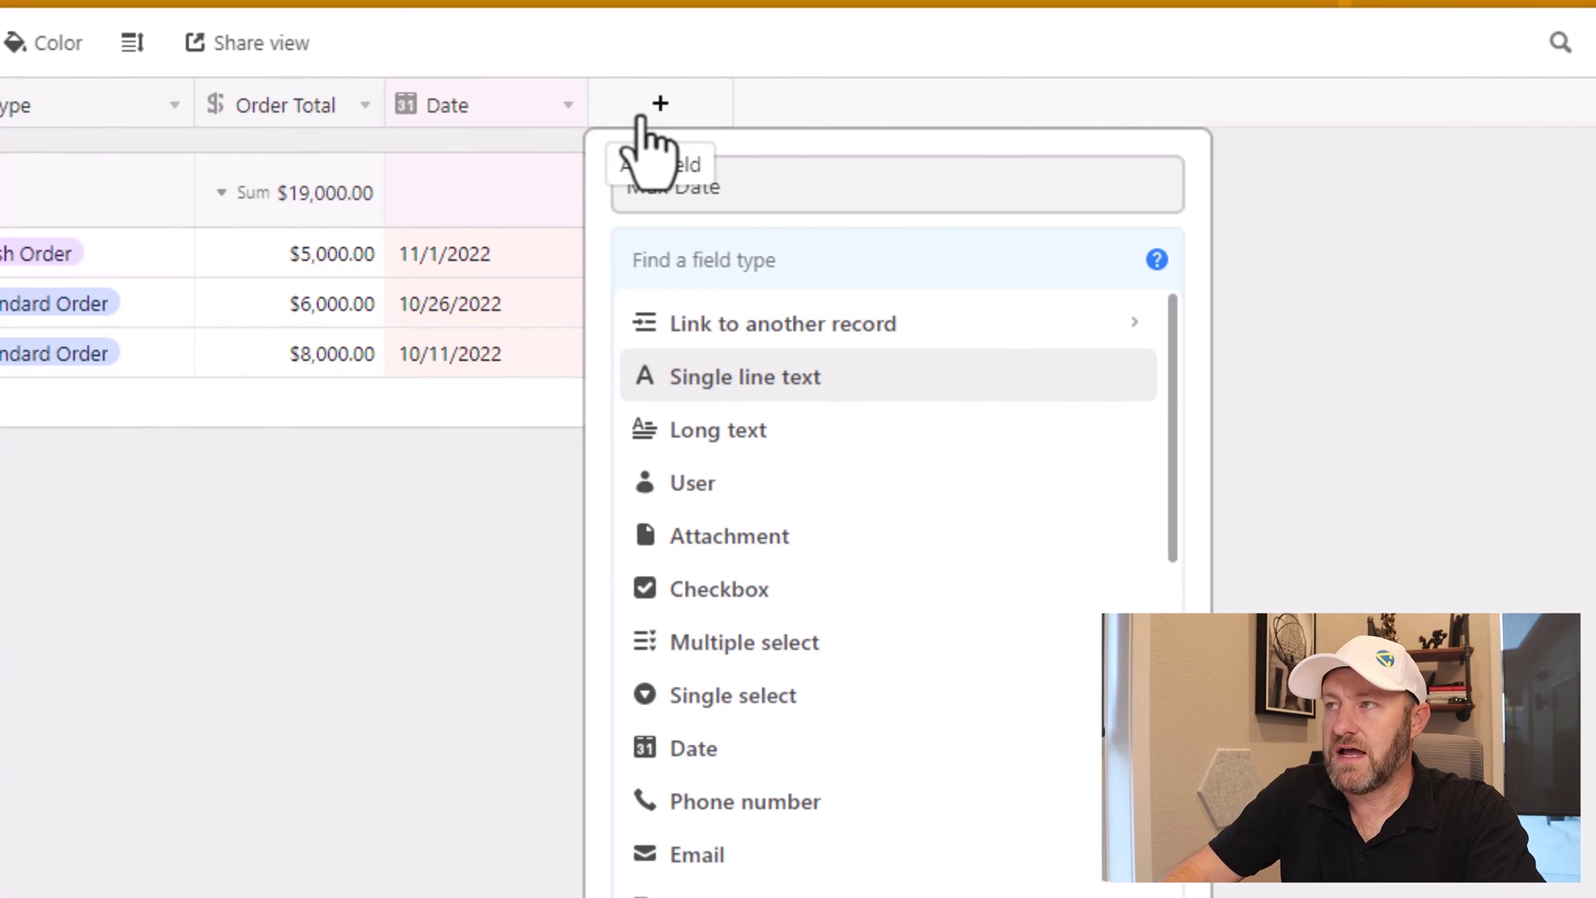
pyautogui.write('loo')
pyautogui.click(748, 324)
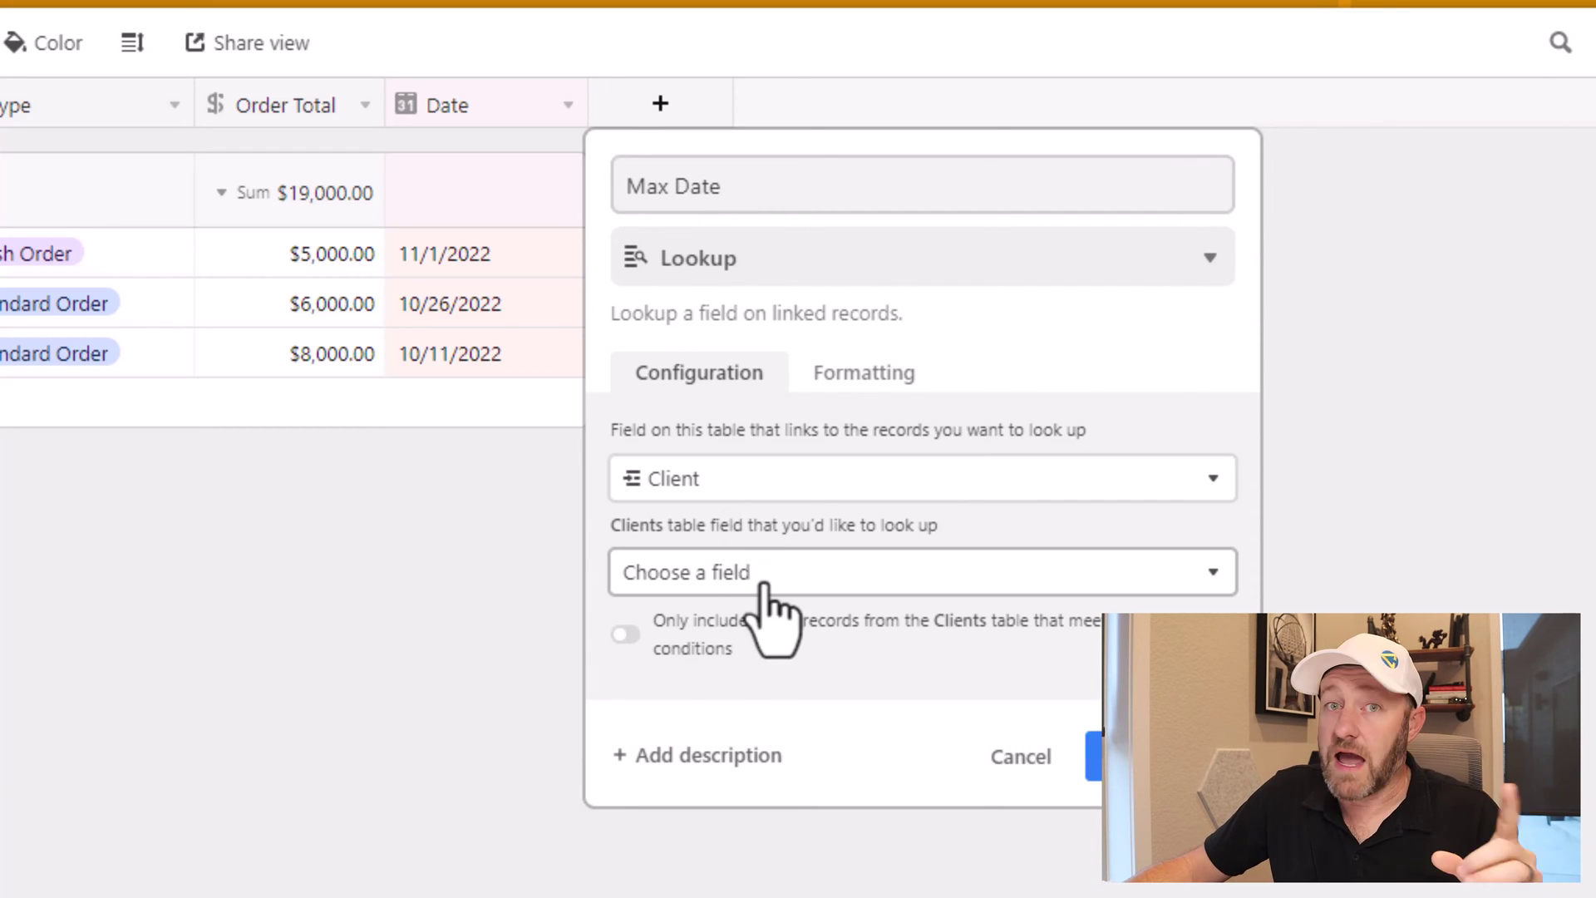
pyautogui.click(709, 574)
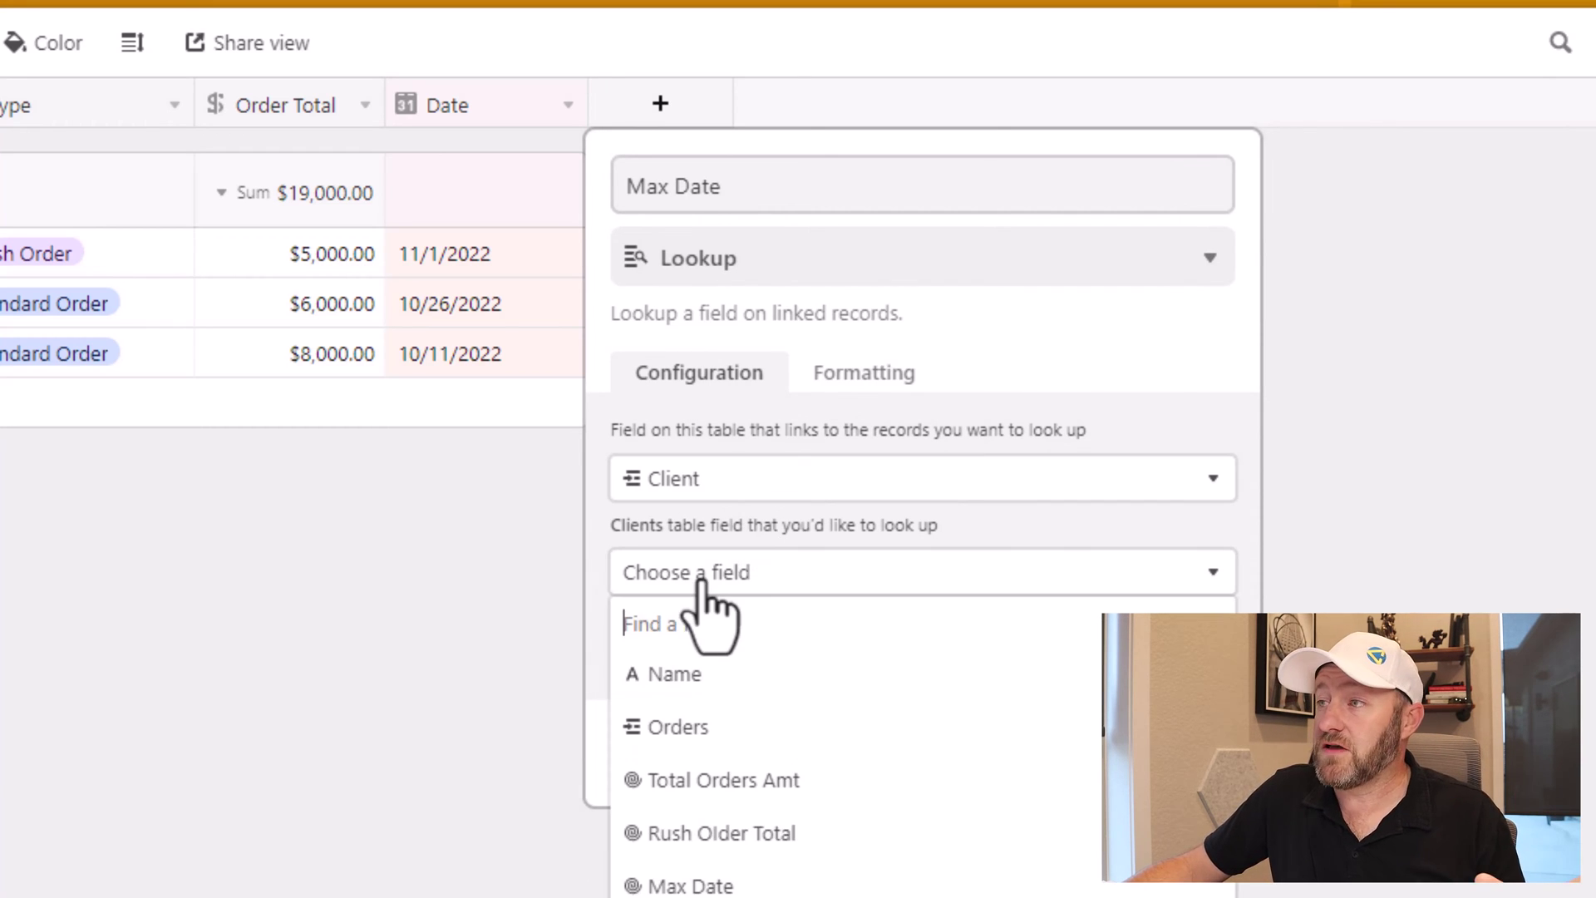
pyautogui.click(727, 886)
pyautogui.click(1118, 756)
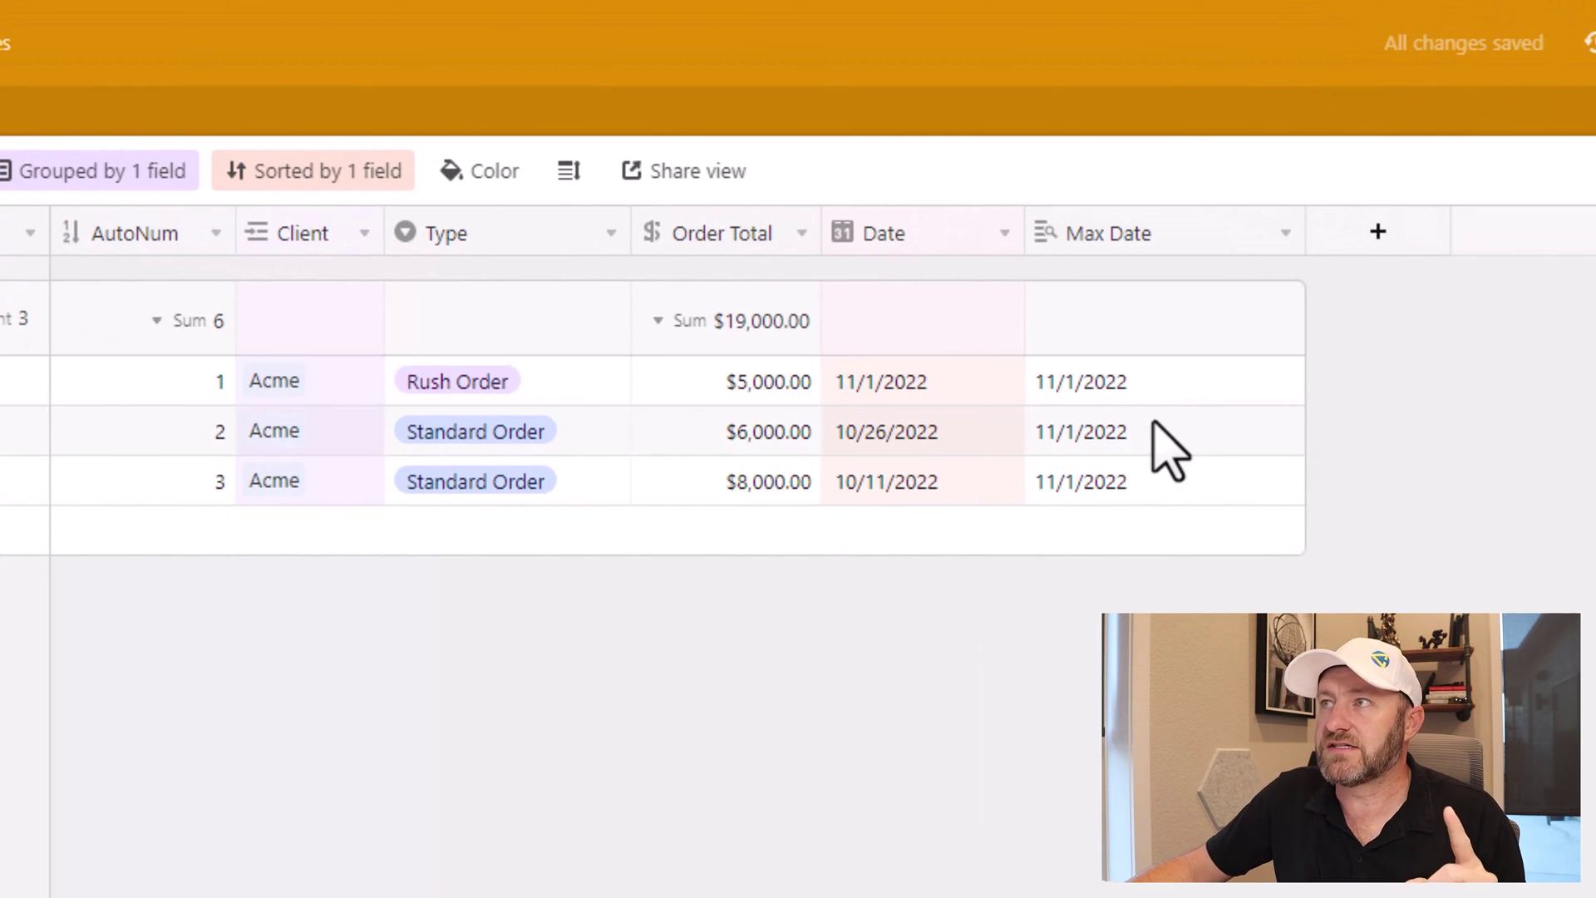
# Step: Compare the 11/1/2022 Max Date with the order Dates and narrow the column
pyautogui.click(1127, 388)
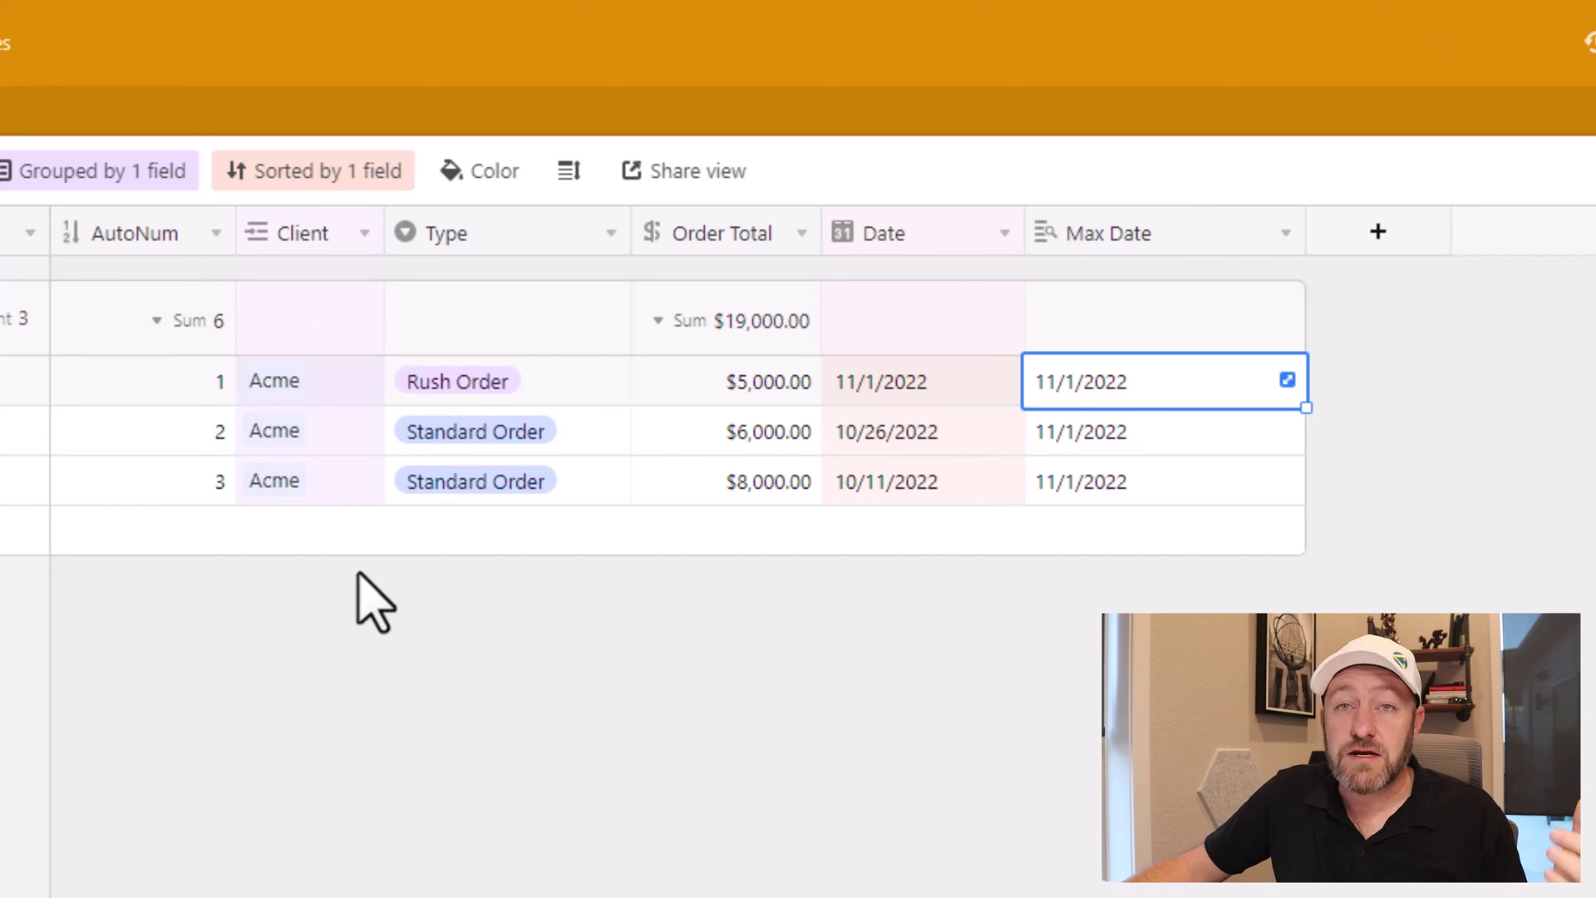
pyautogui.moveTo(913, 391); pyautogui.dragTo(910, 511)
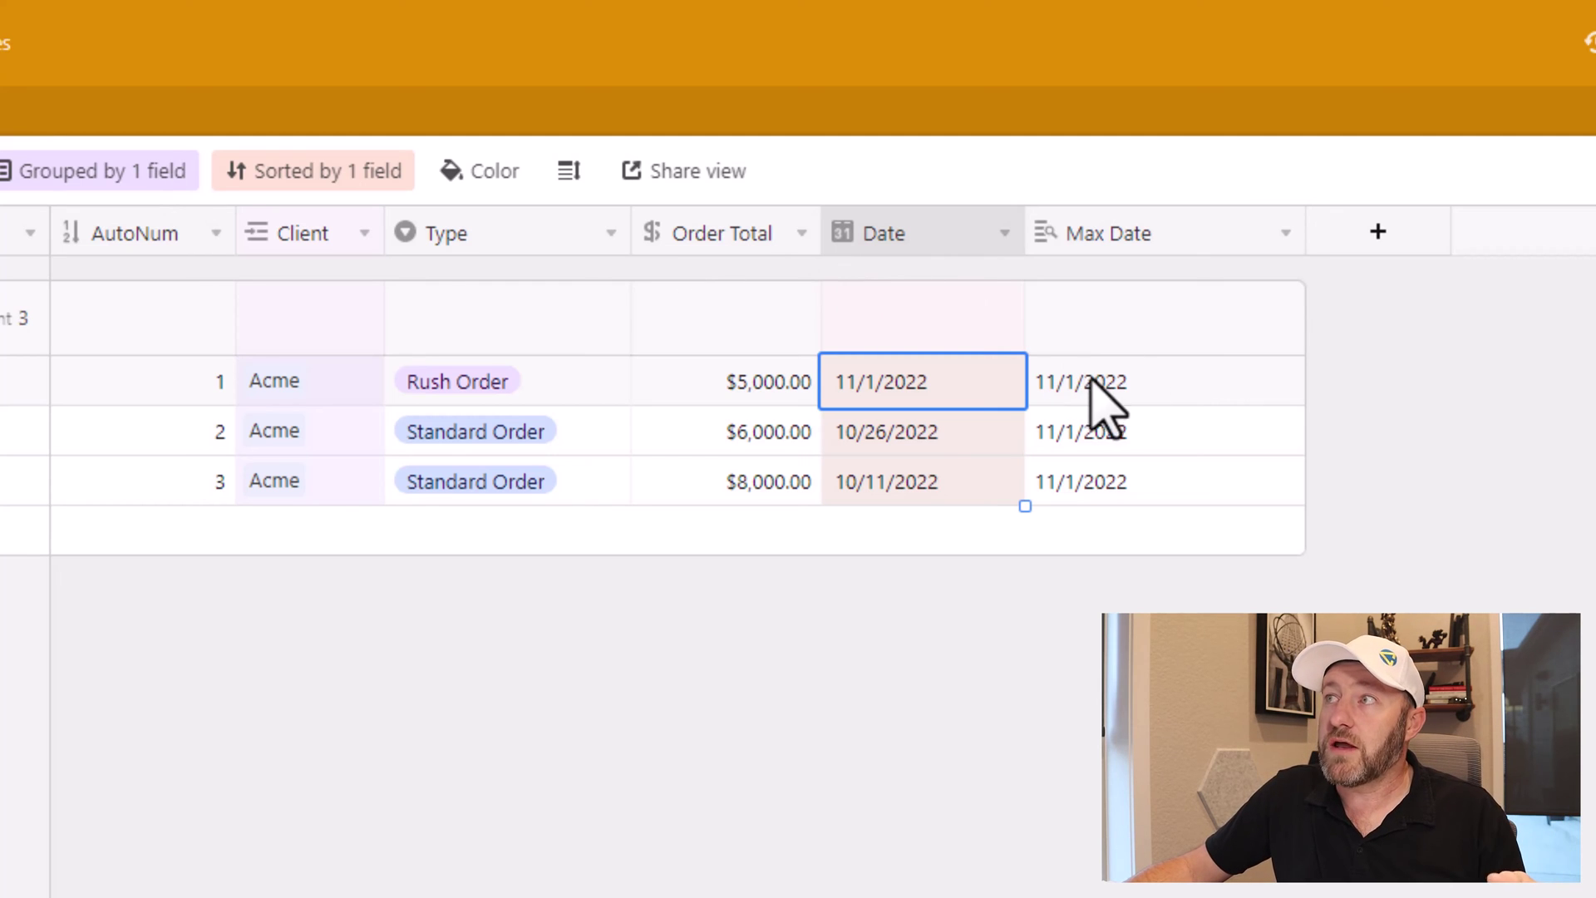
pyautogui.moveTo(1303, 242); pyautogui.dragTo(1202, 253)
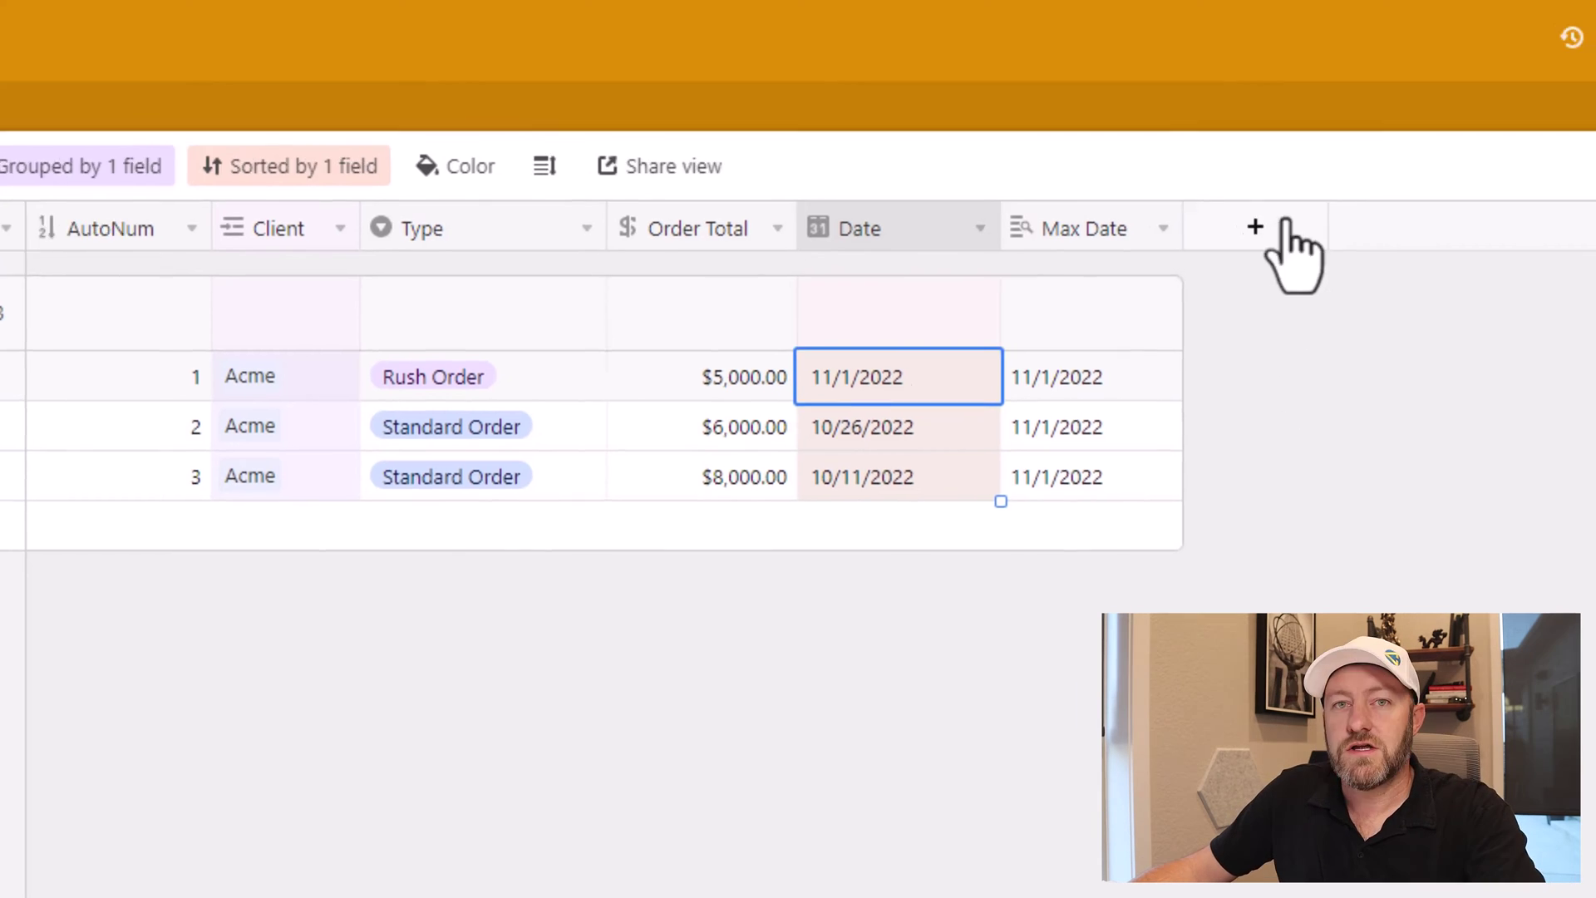
# Step: Add a new Orders field named Recent Order? with the Formula type
pyautogui.click(842, 147)
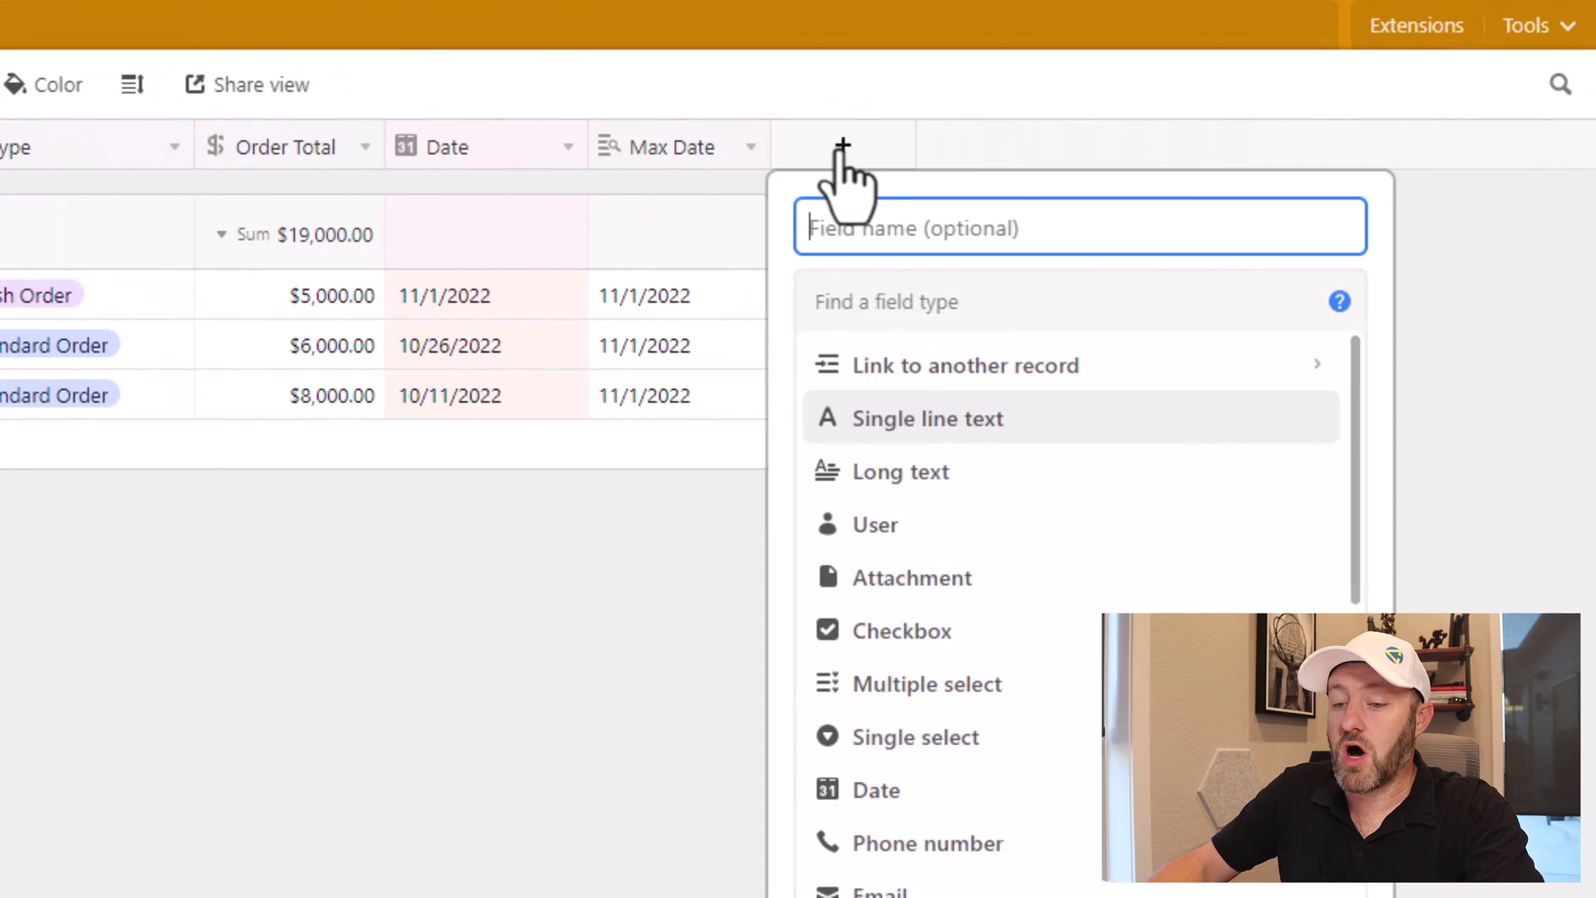
pyautogui.write('Req')
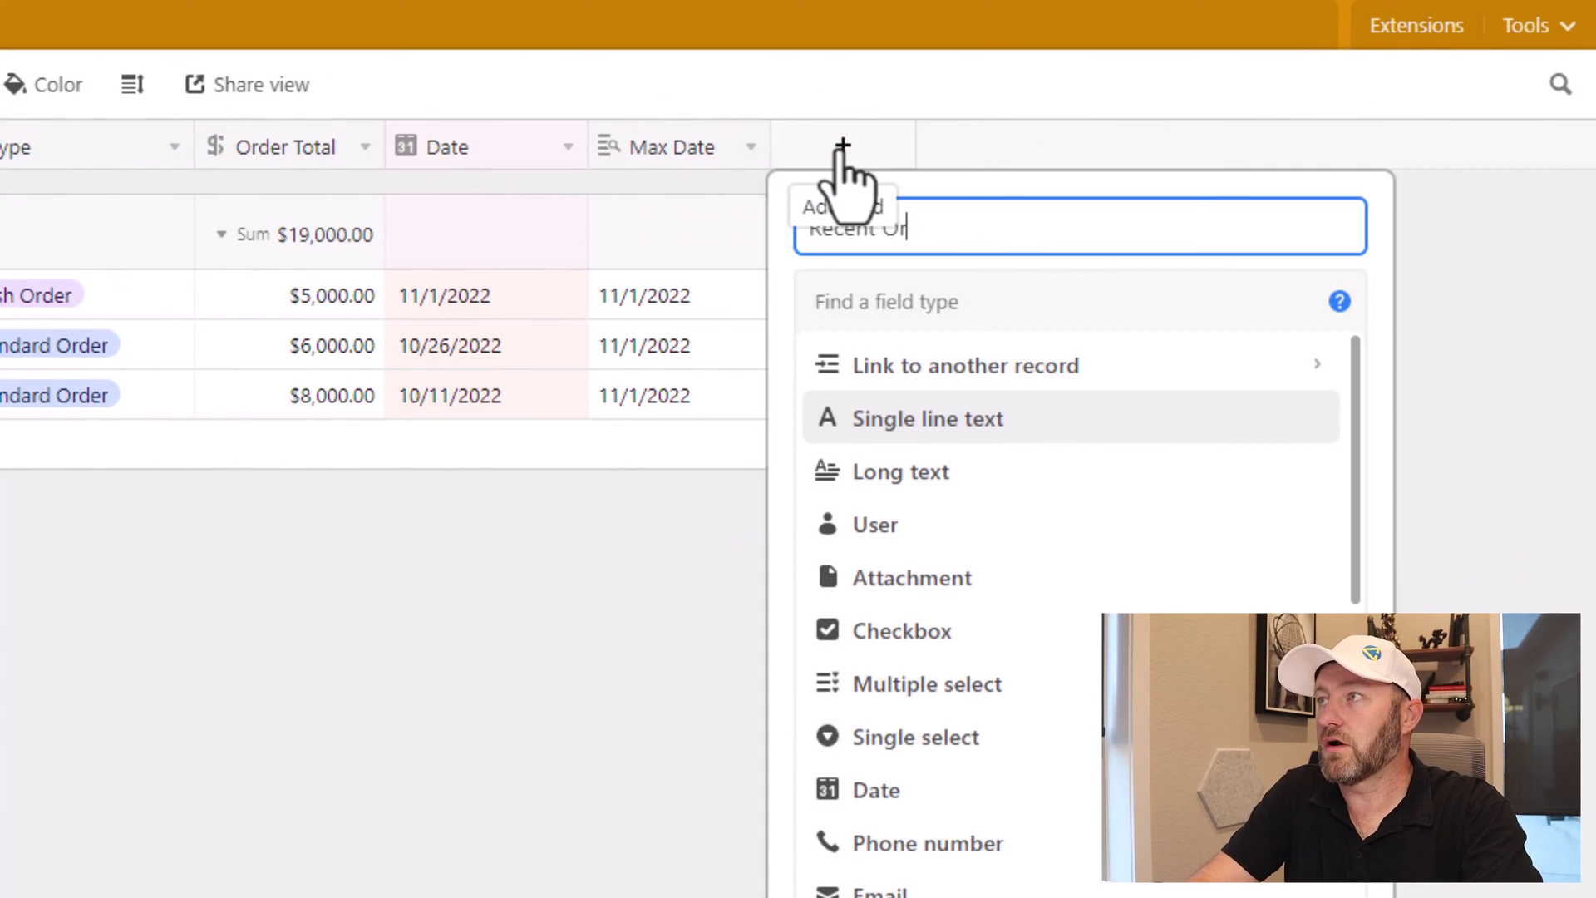
pyautogui.press('Tab')
pyautogui.write('fo')
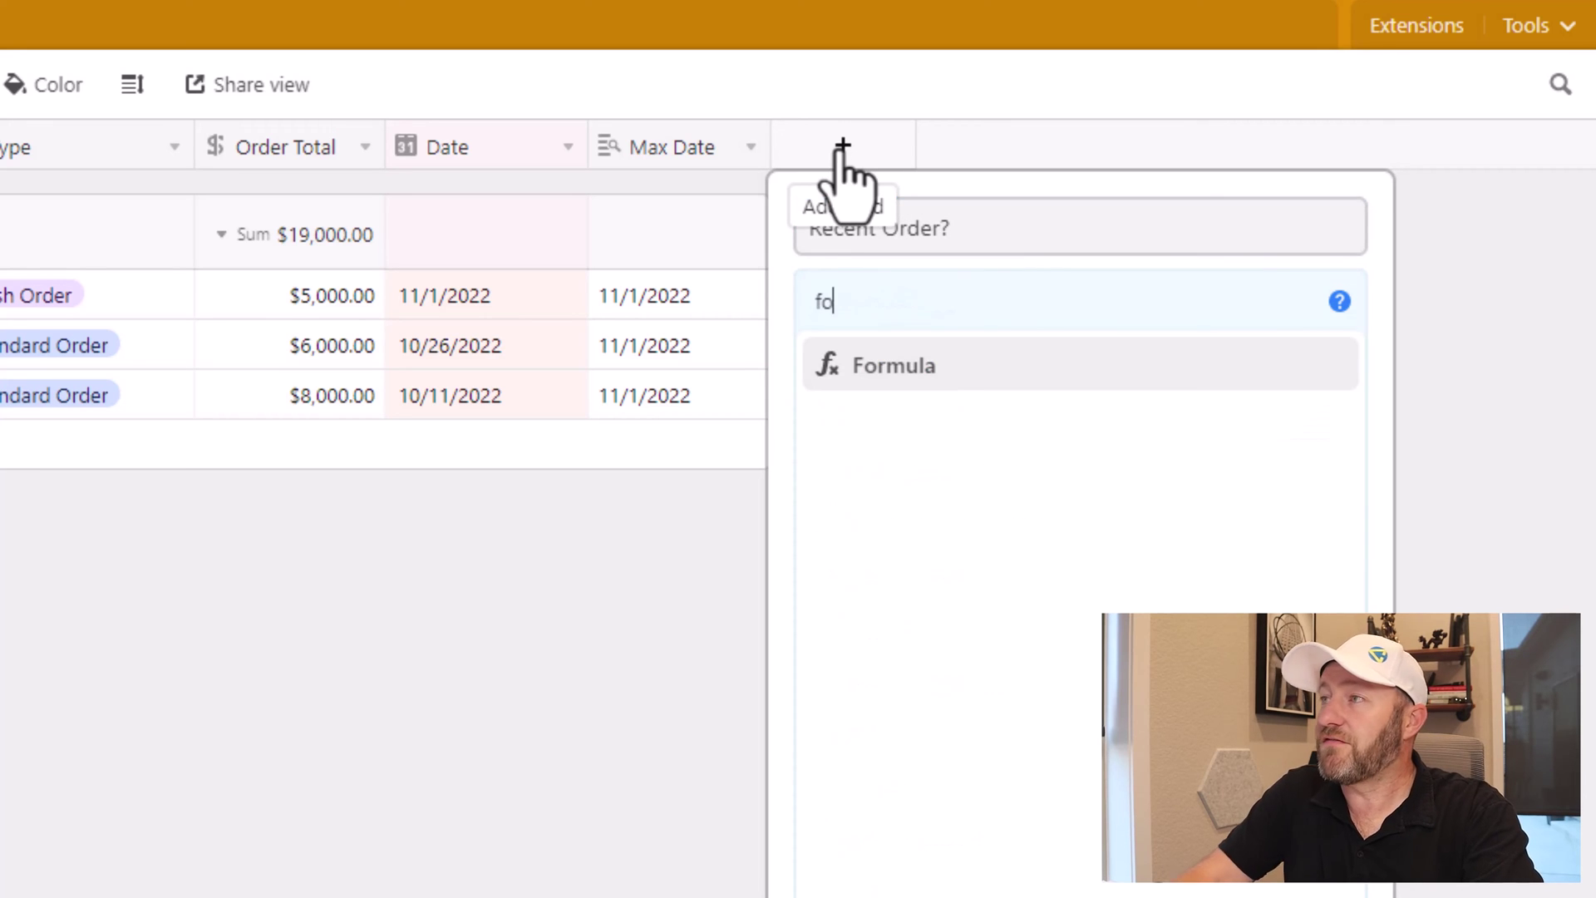
pyautogui.click(908, 365)
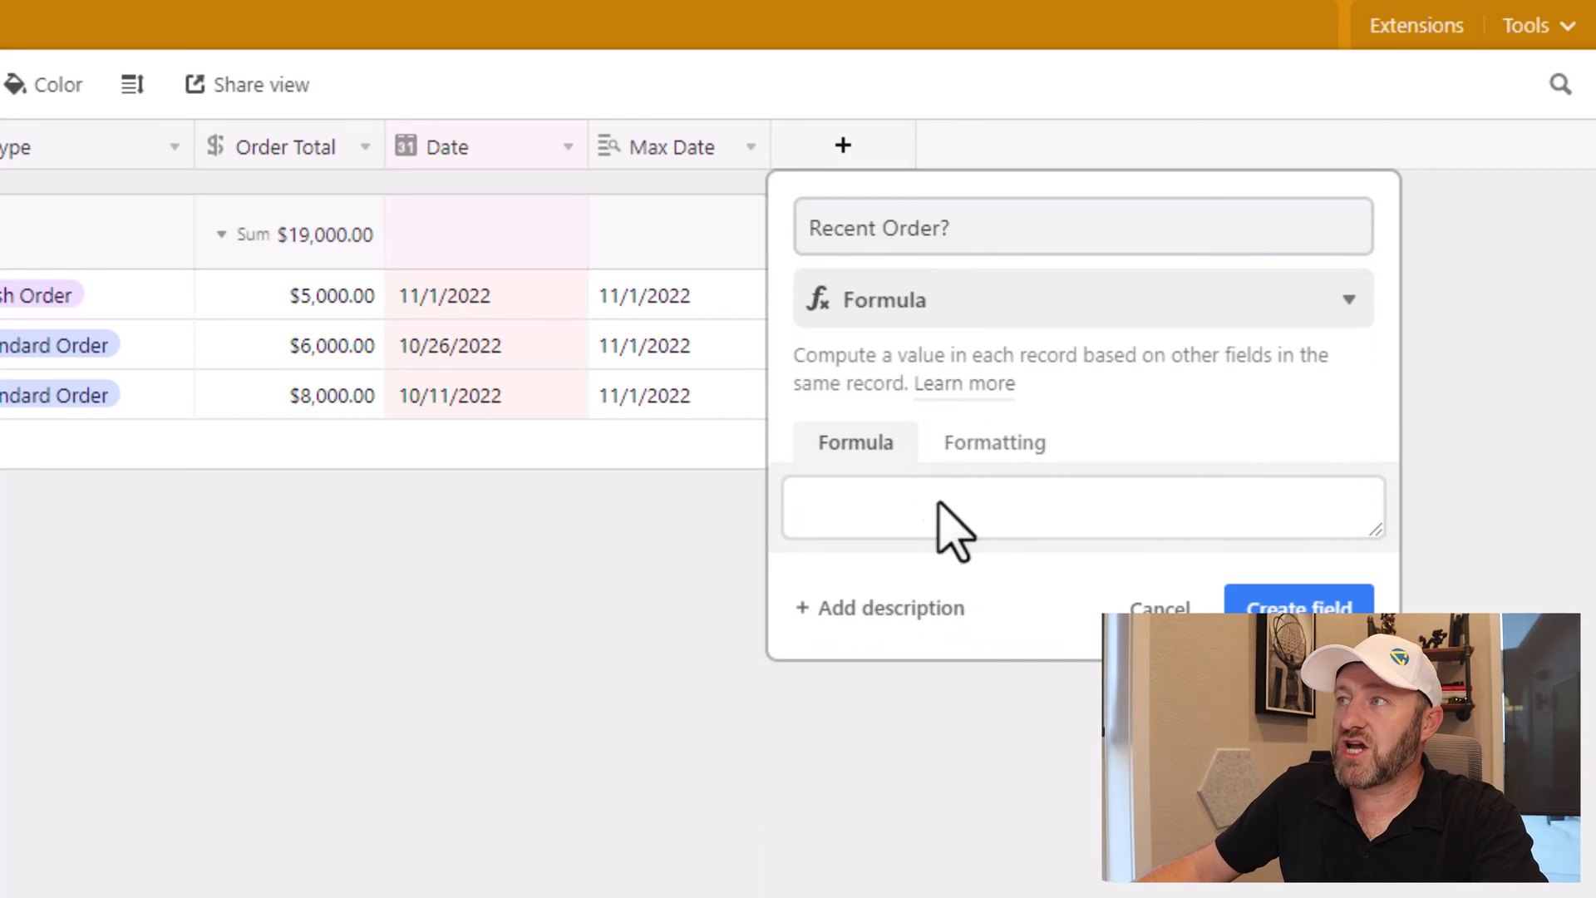
# Step: Enter the formula IF(Date={Max Date},{Order Total})
pyautogui.click(939, 513)
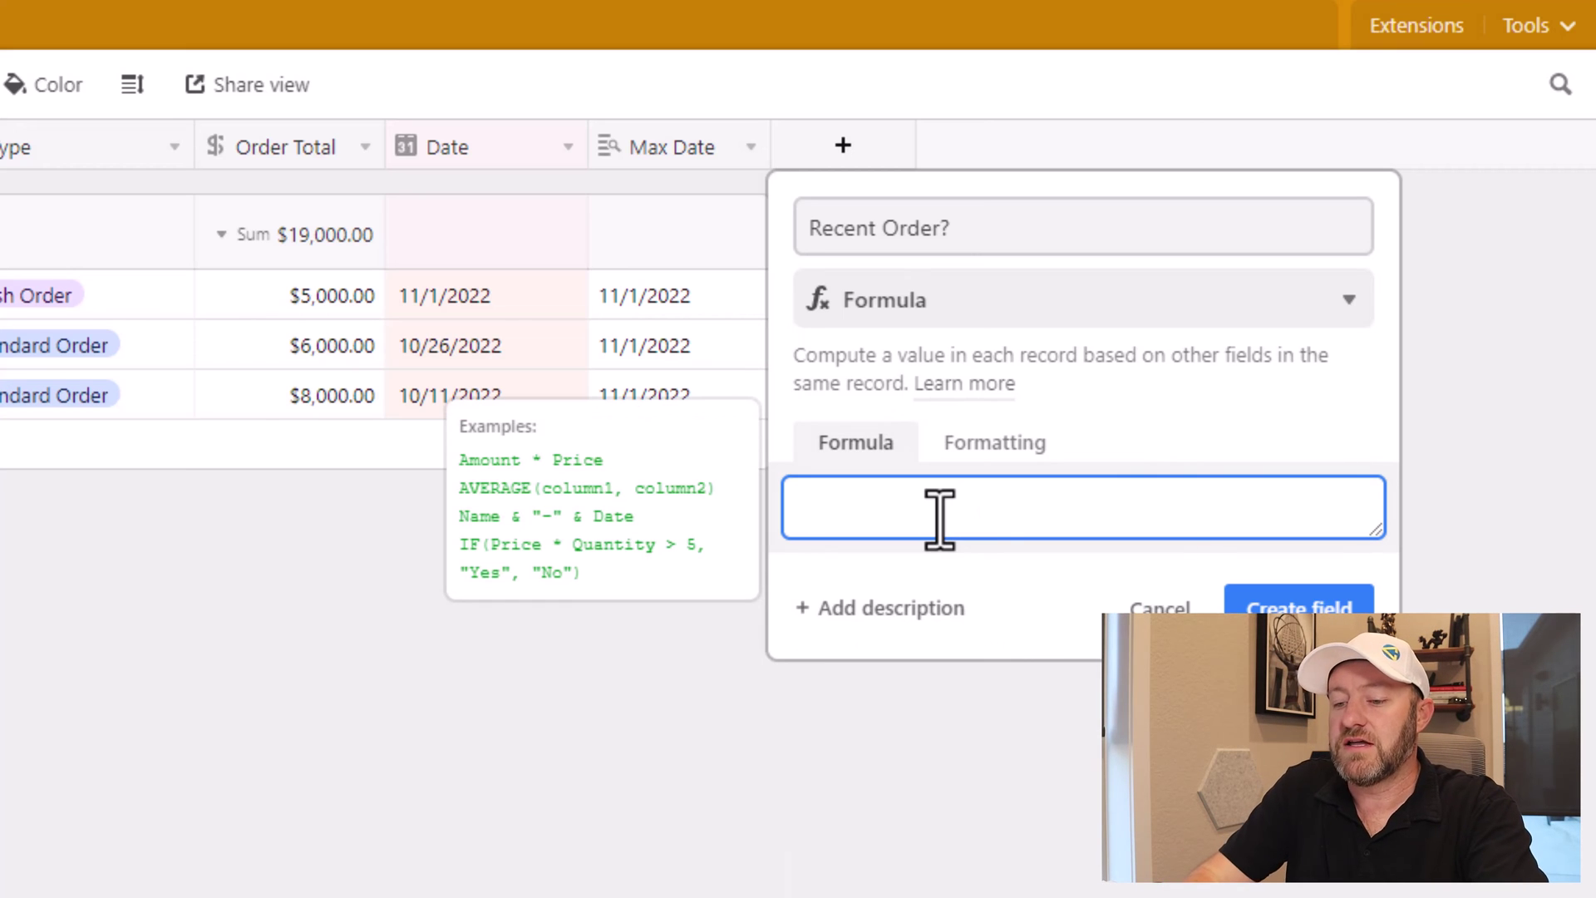
pyautogui.write('if(date')
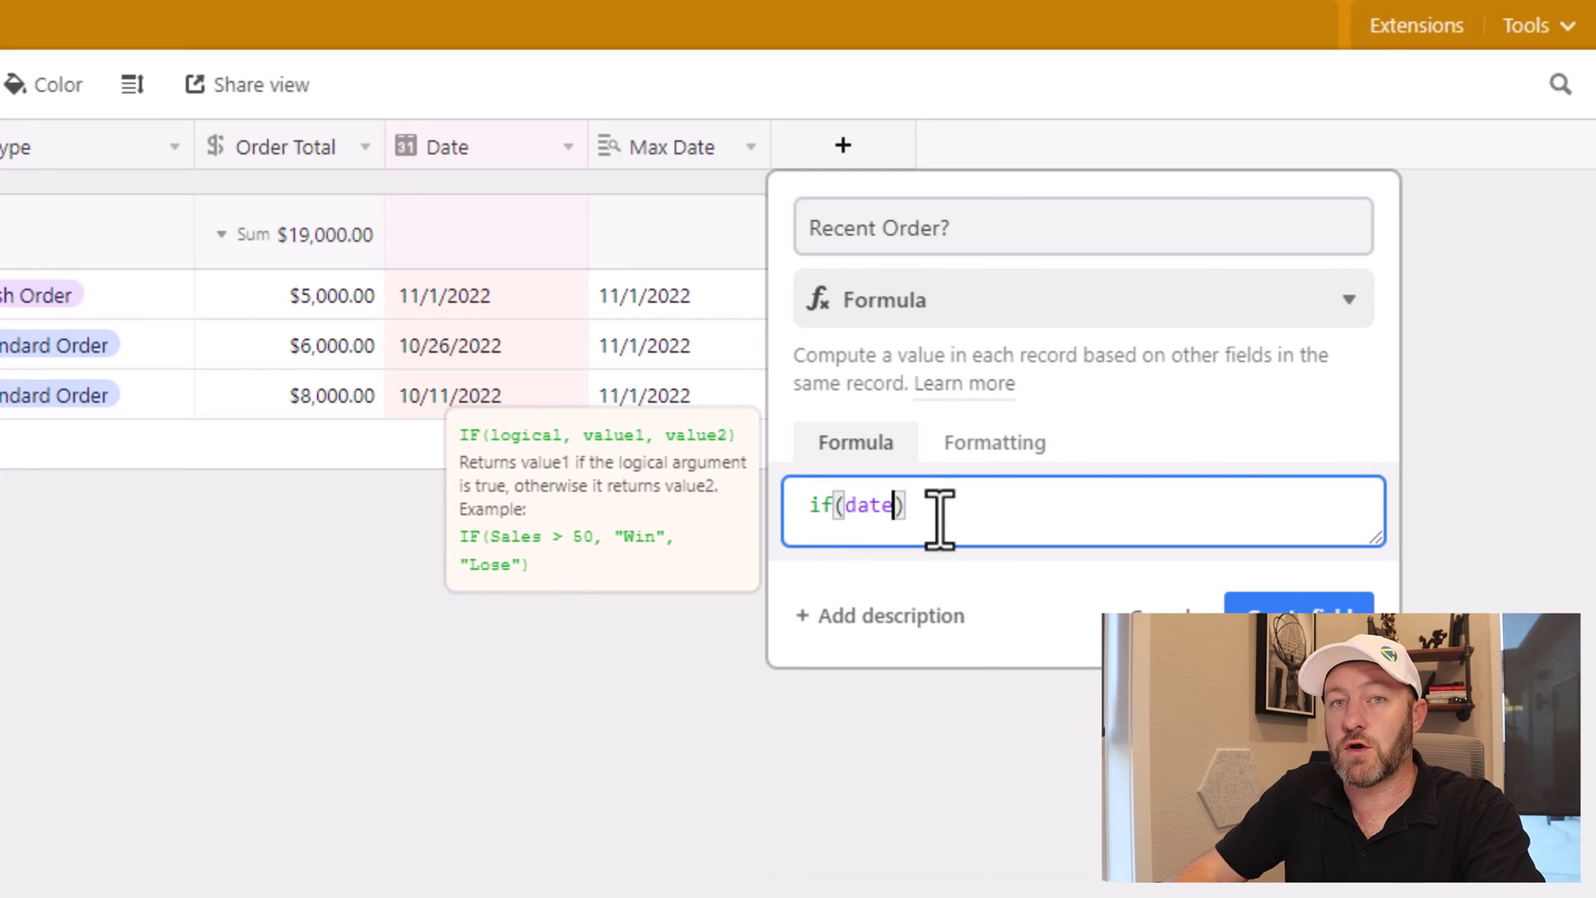
pyautogui.press('Tab')
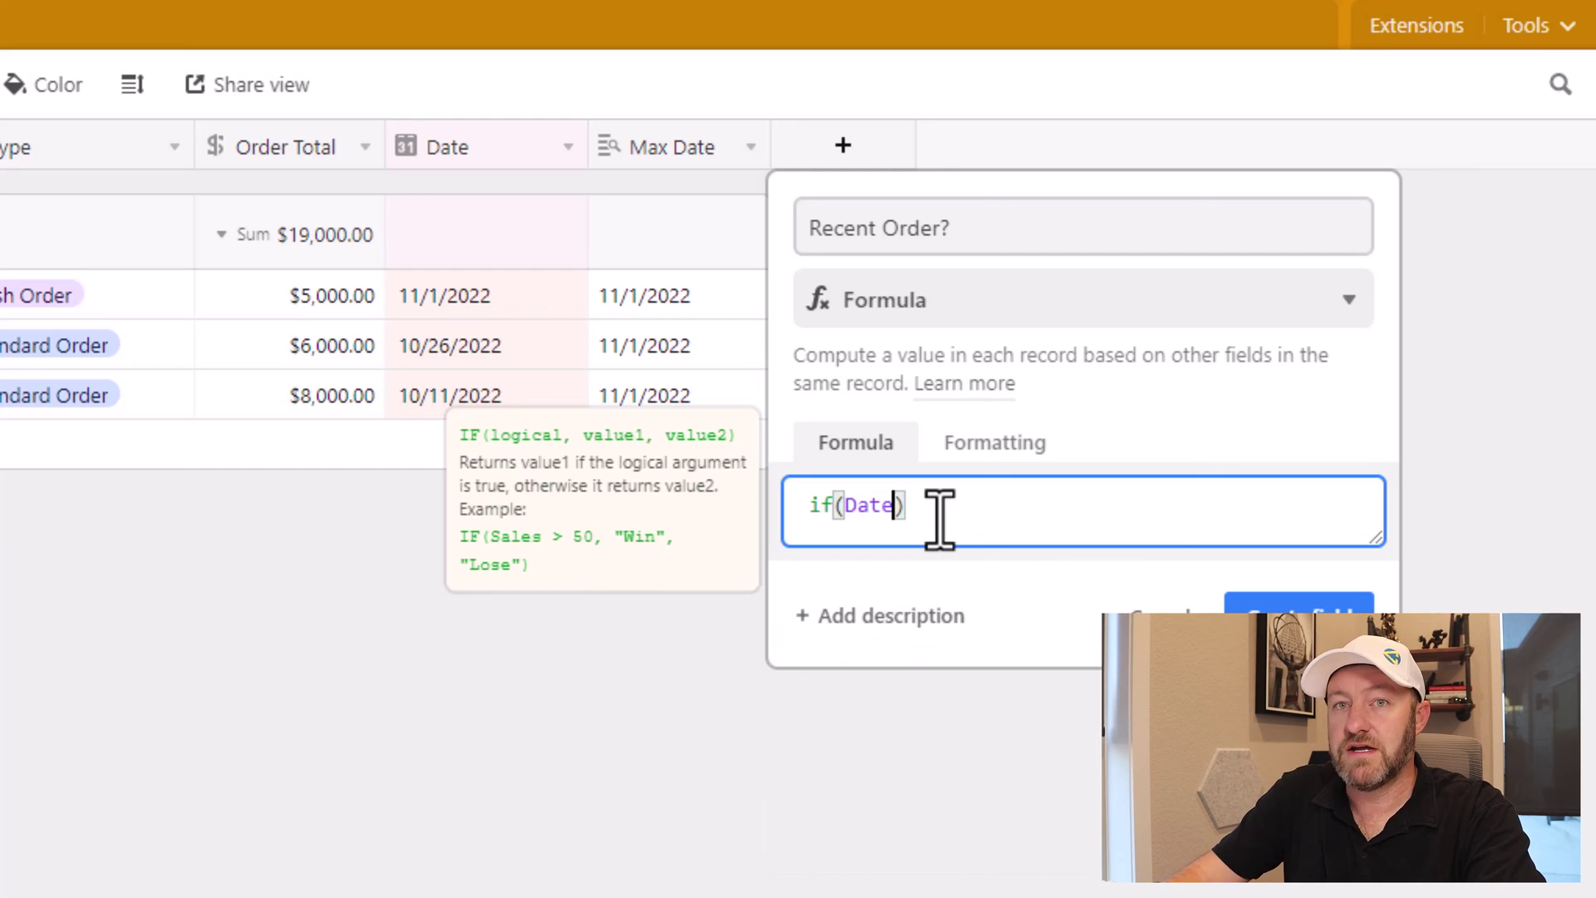
pyautogui.write('=max')
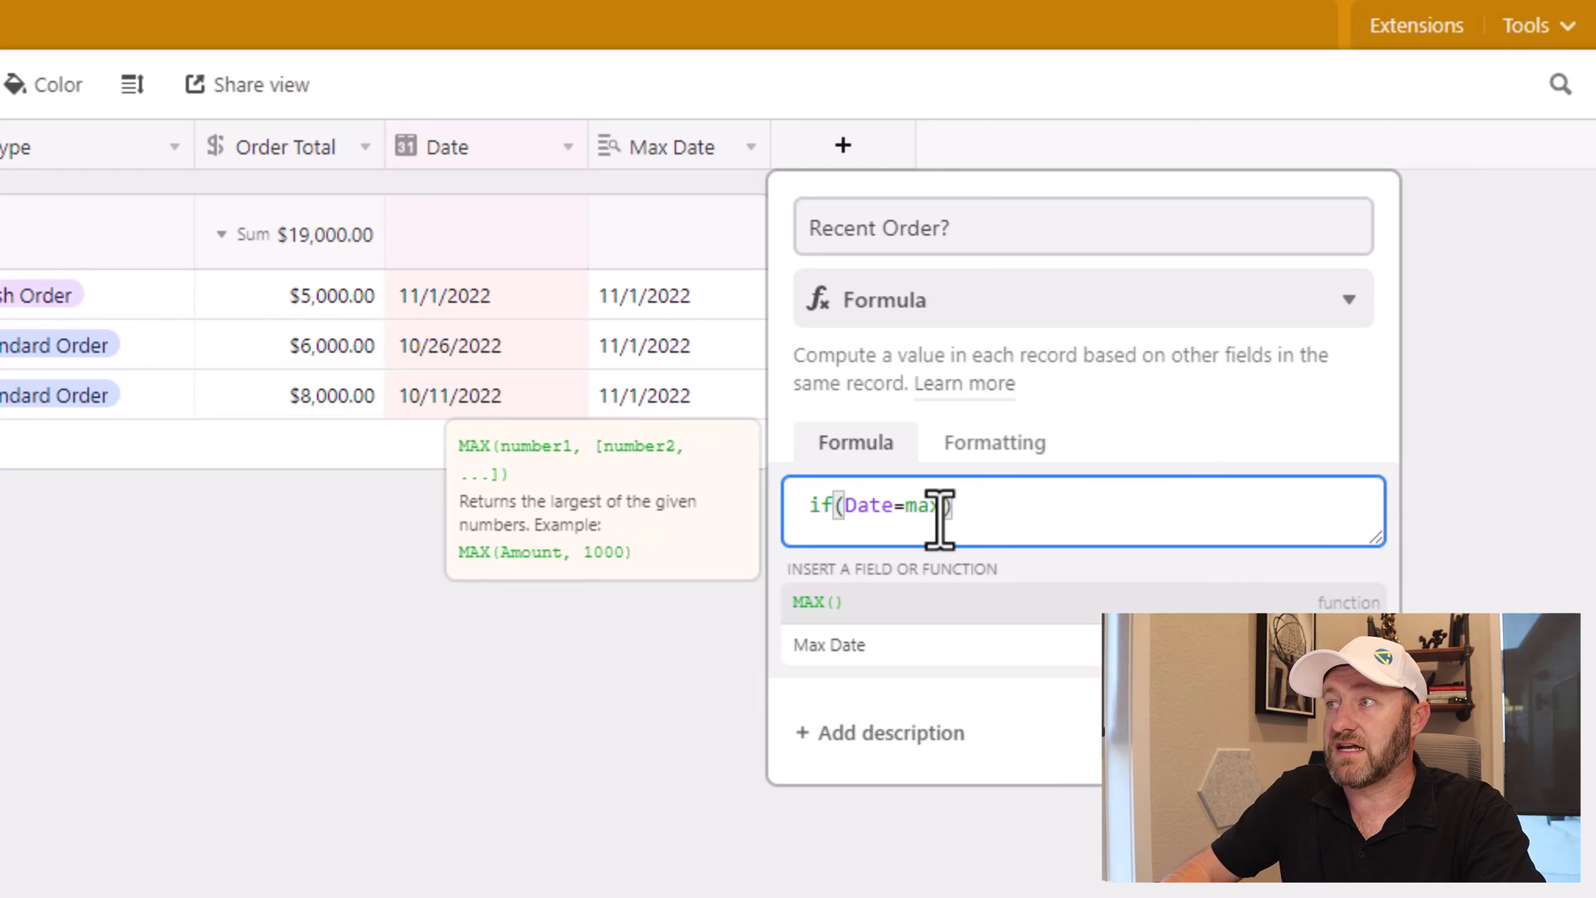
pyautogui.press('Down')
pyautogui.press('Tab')
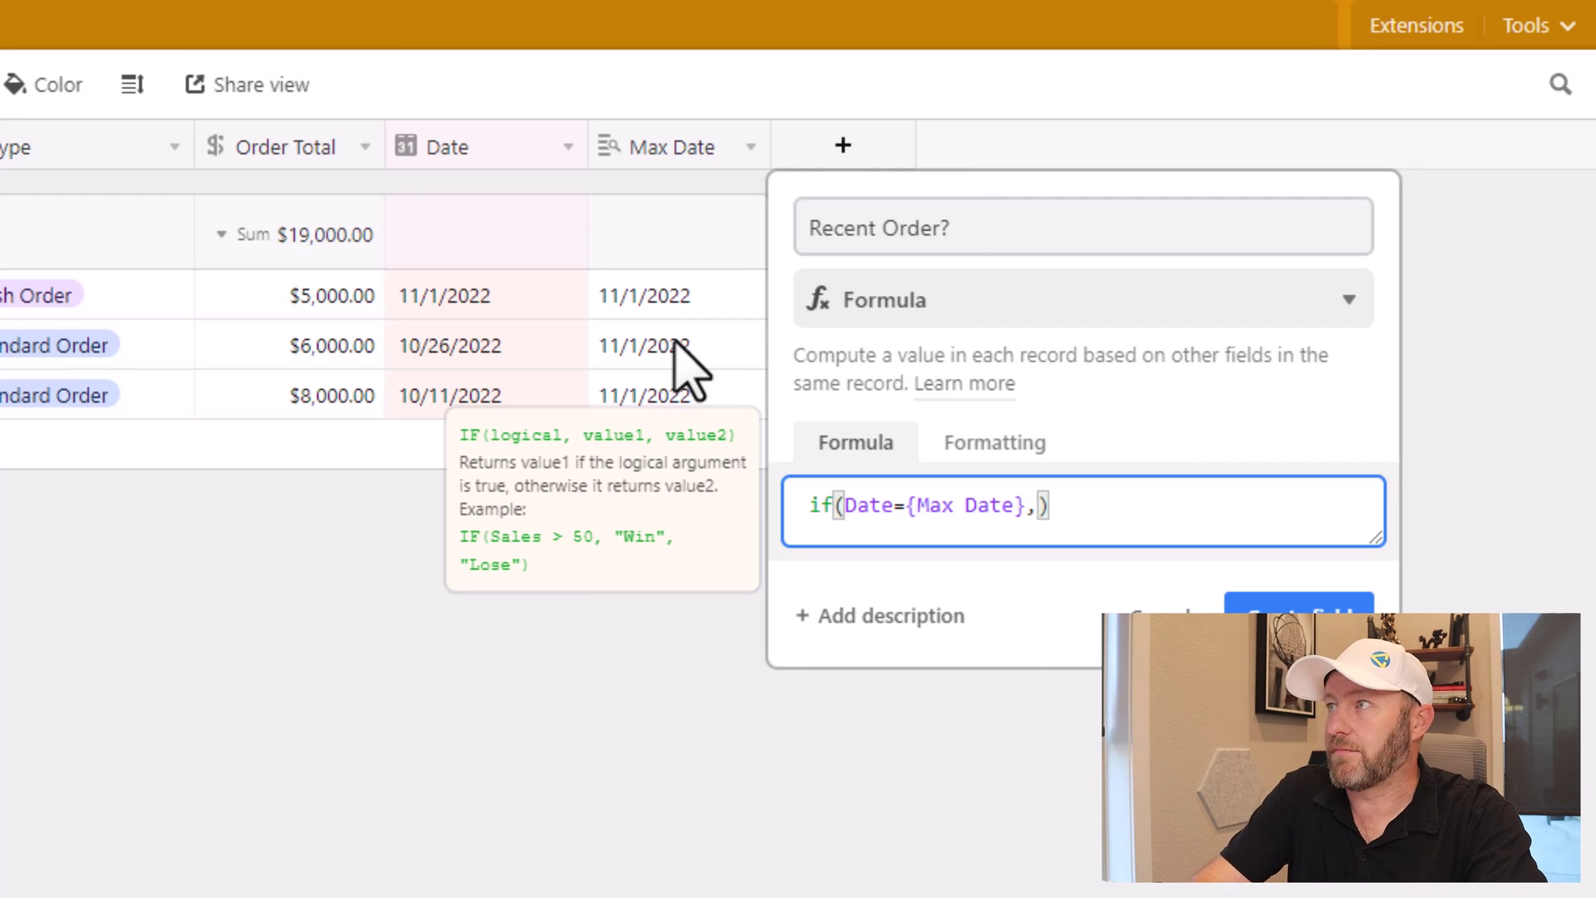
pyautogui.write('order')
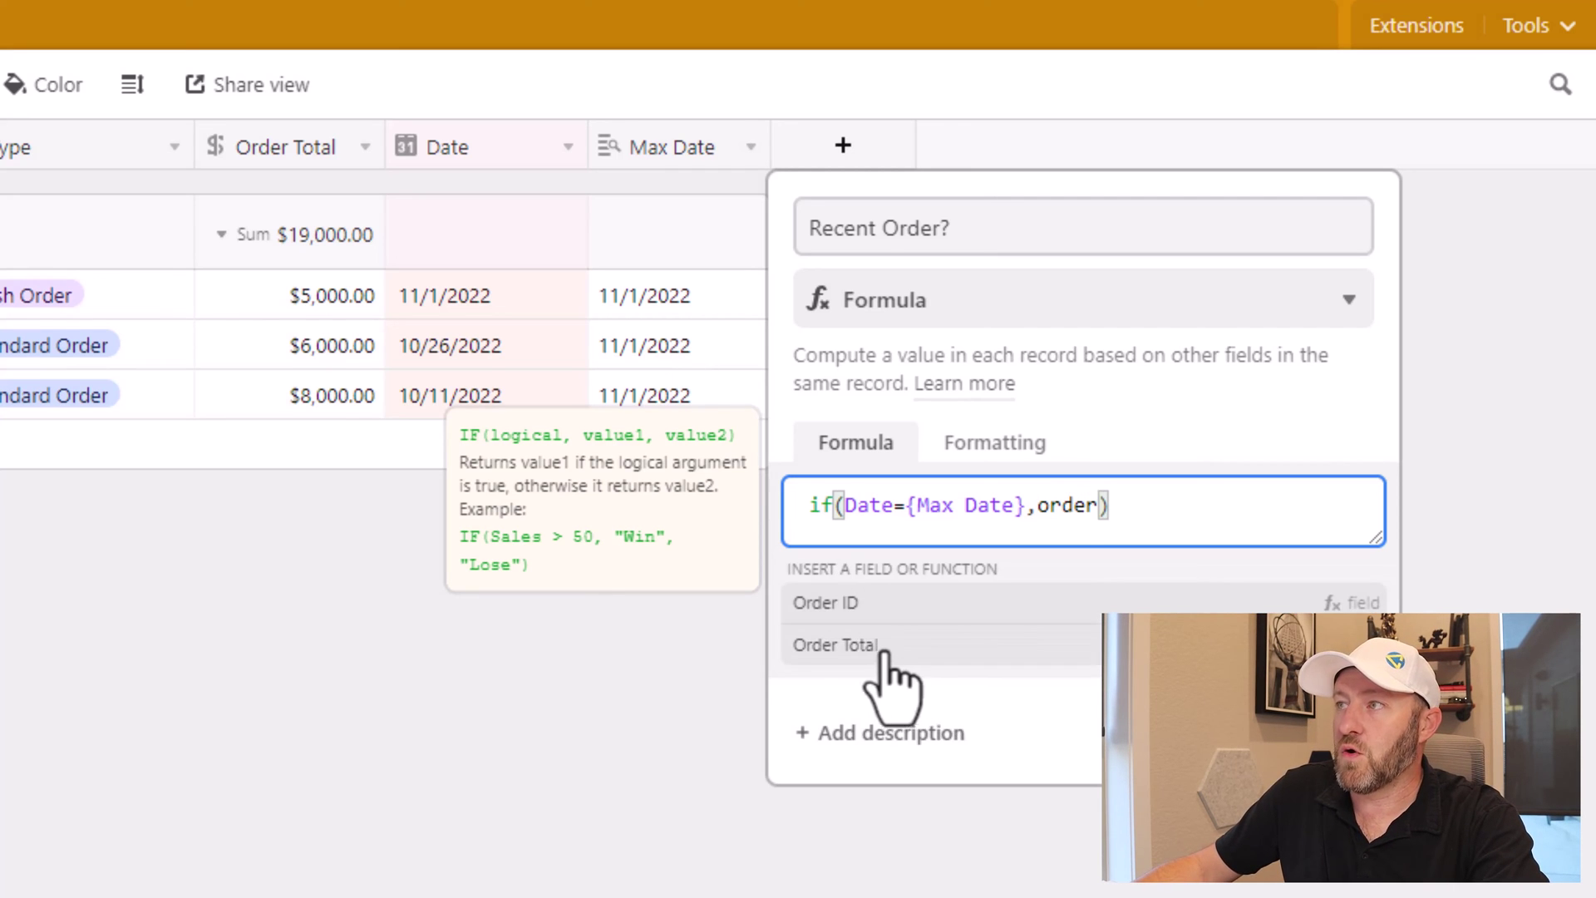
pyautogui.click(883, 648)
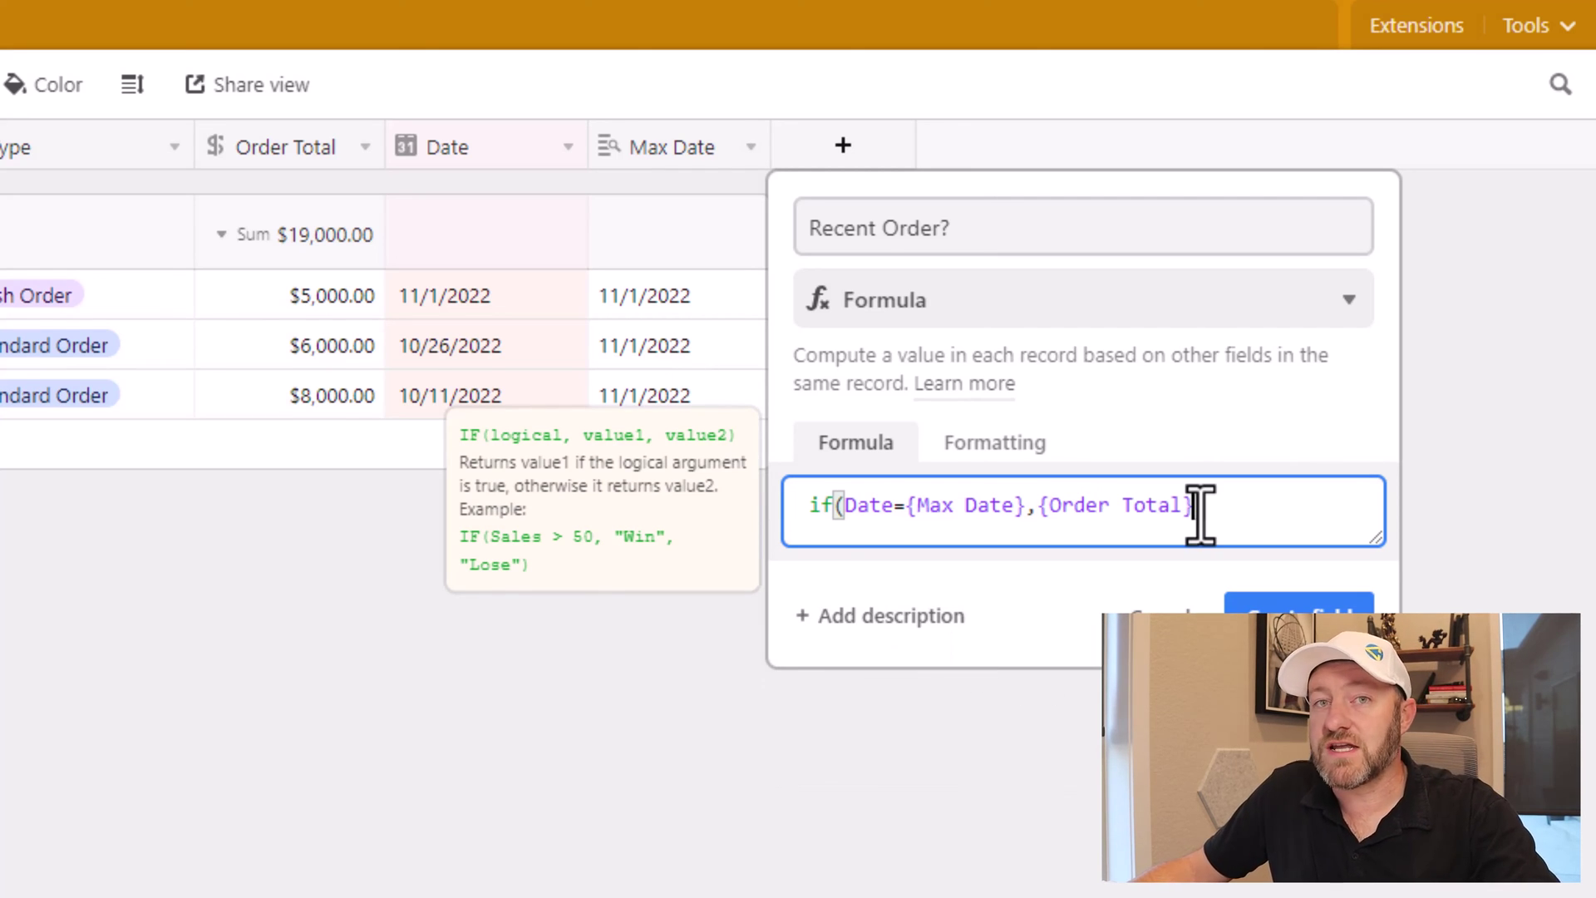
pyautogui.write(')')
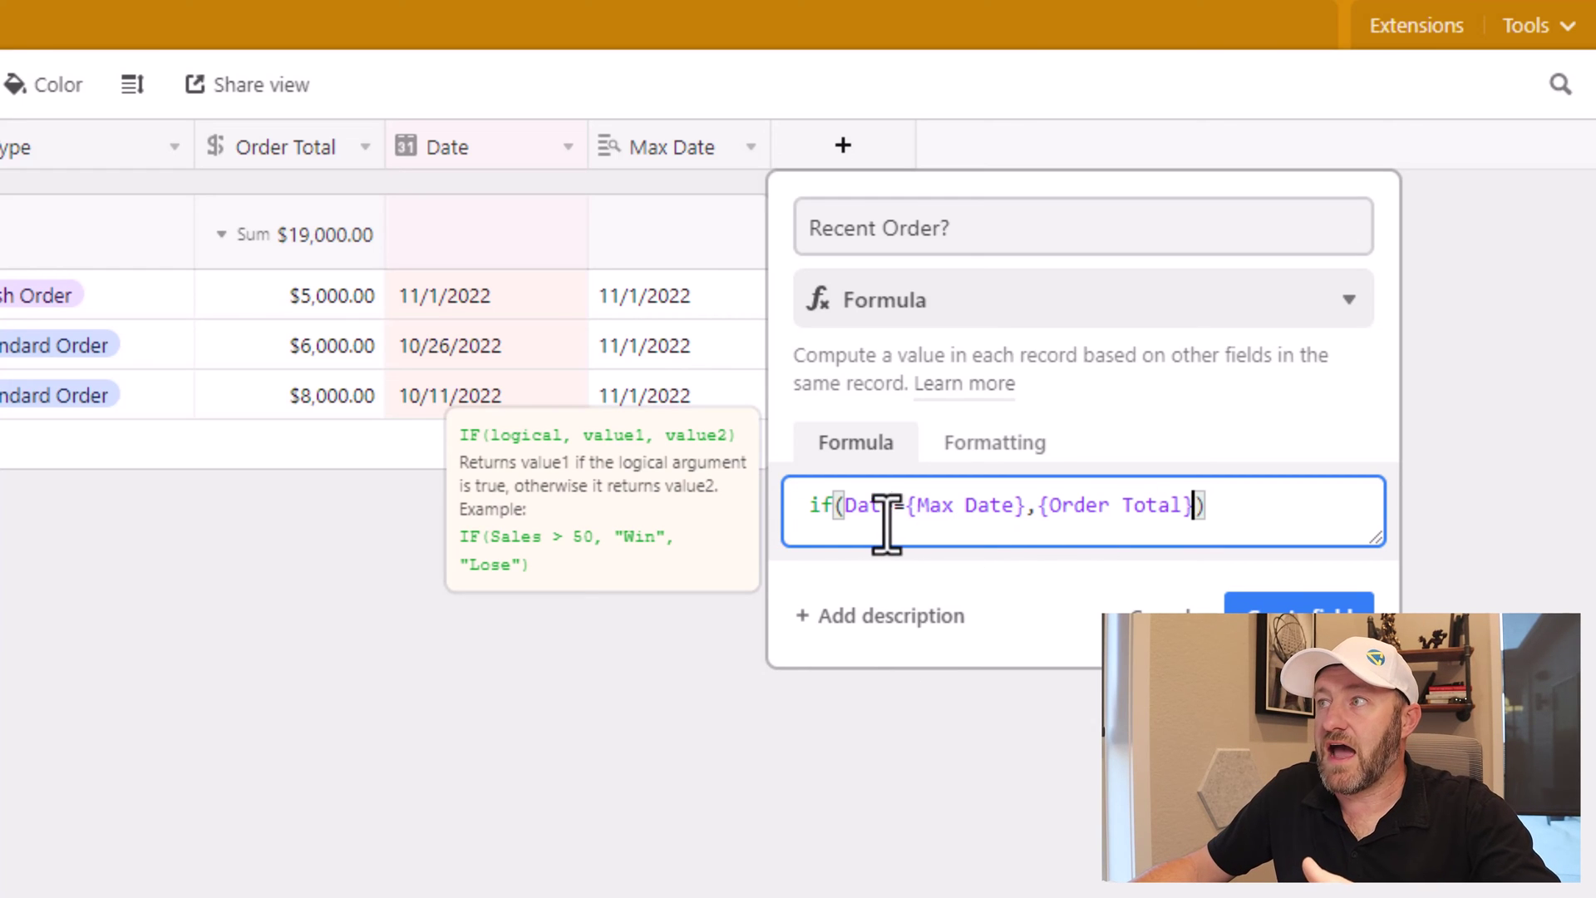
# Step: Review the formula's condition and Order Total parts, then create the field
pyautogui.moveTo(837, 505); pyautogui.dragTo(1025, 505)
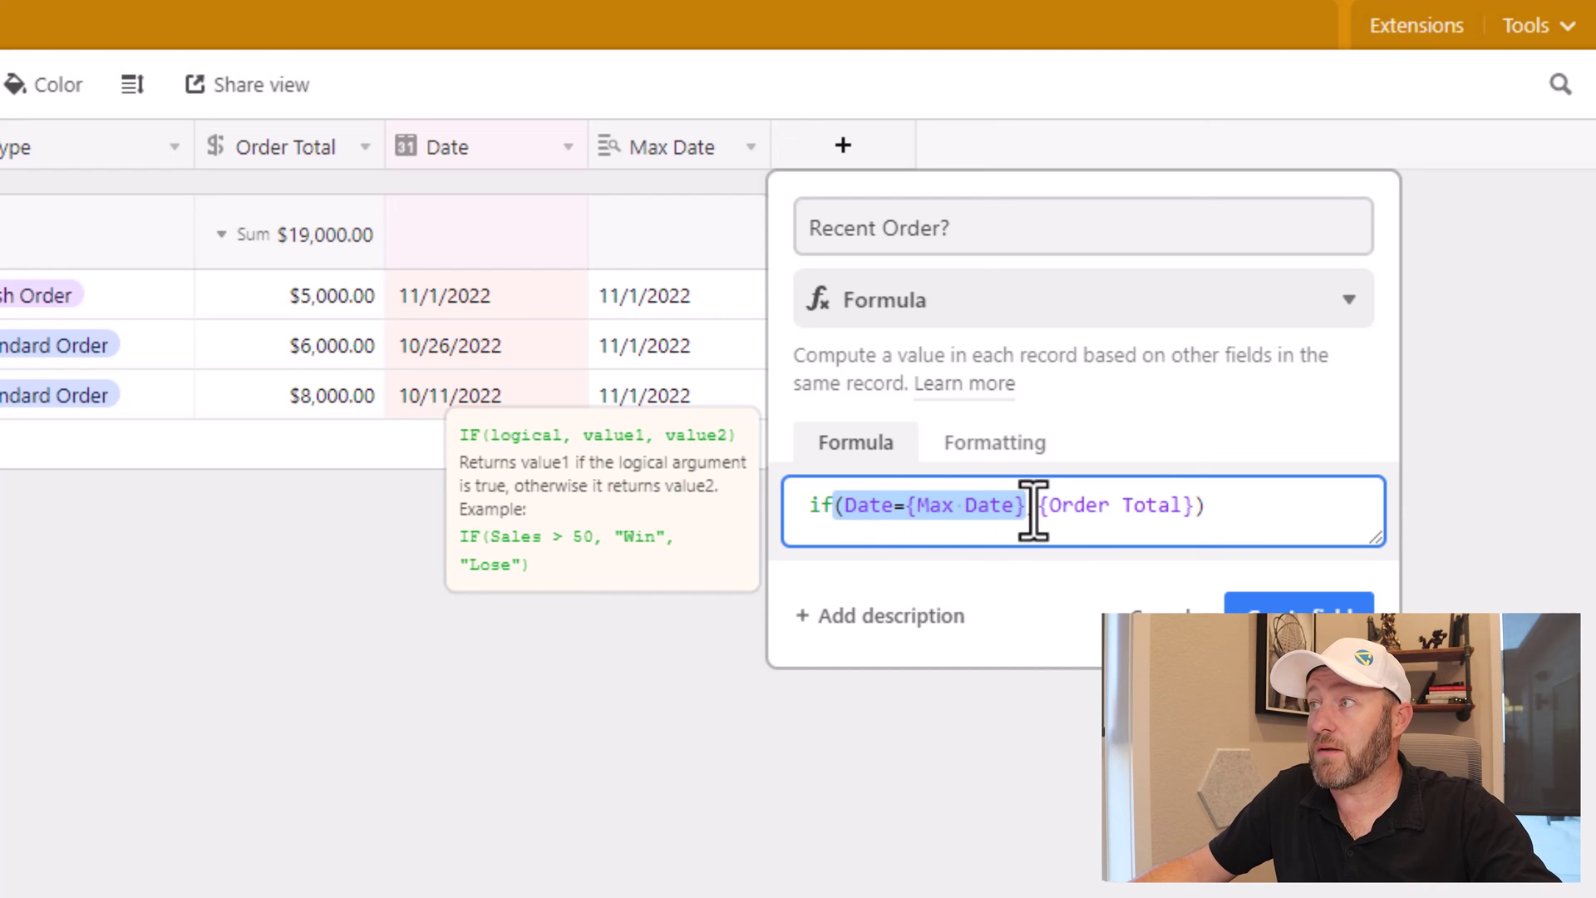
pyautogui.moveTo(1033, 505); pyautogui.dragTo(1202, 509)
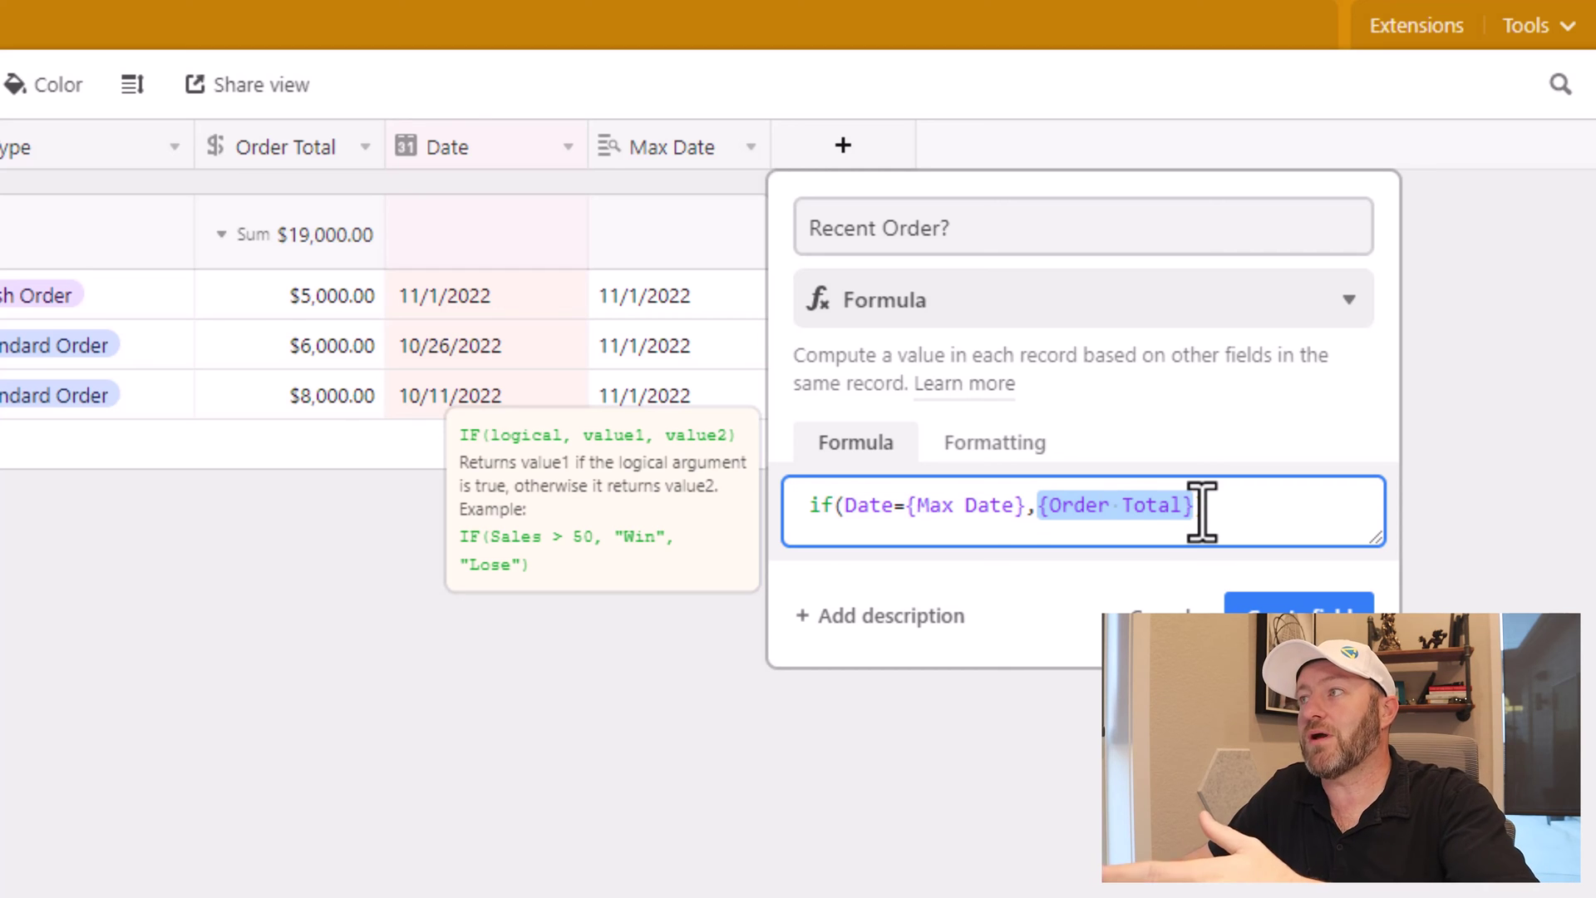
pyautogui.click(1201, 509)
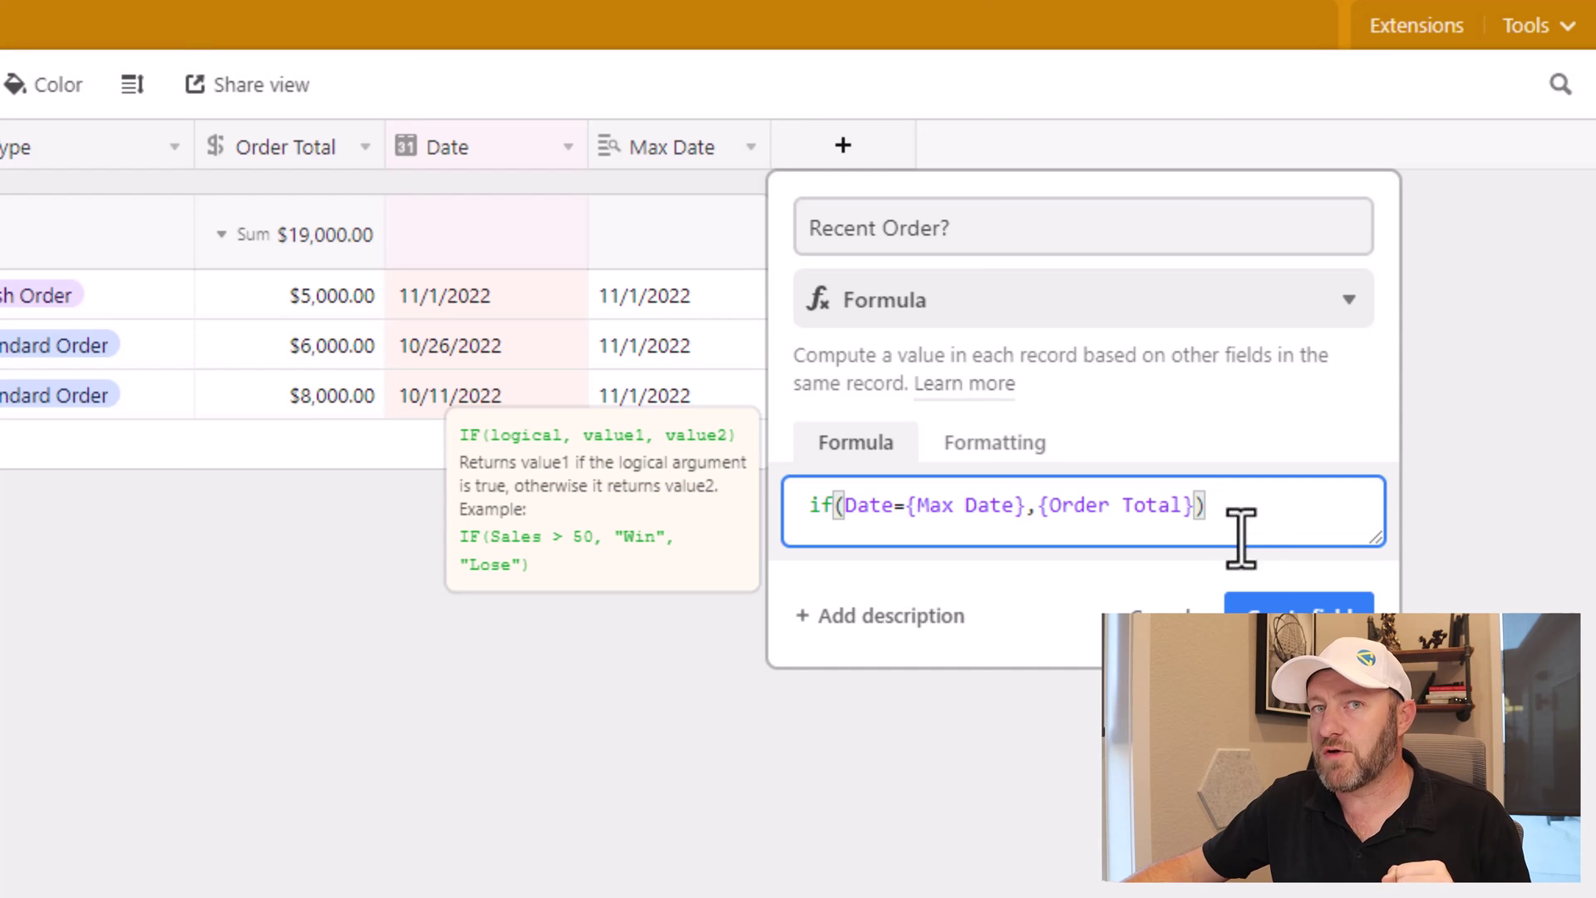
pyautogui.click(1279, 602)
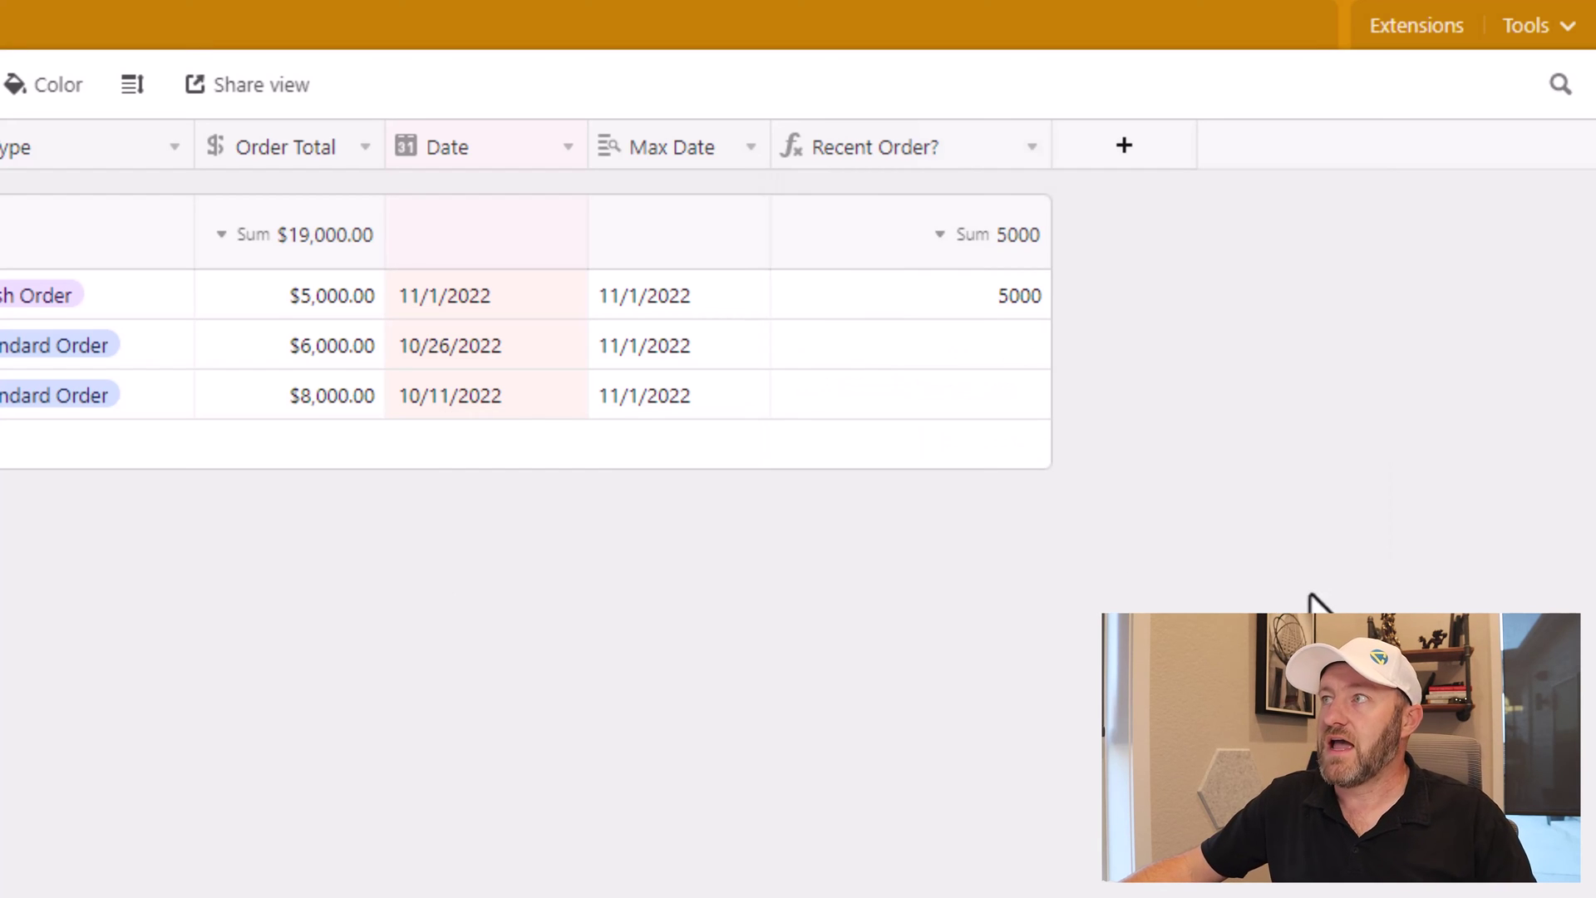
# Step: Narrow the Recent Order? column and compare the first order's date with its Max Date
pyautogui.moveTo(1050, 143); pyautogui.dragTo(988, 147)
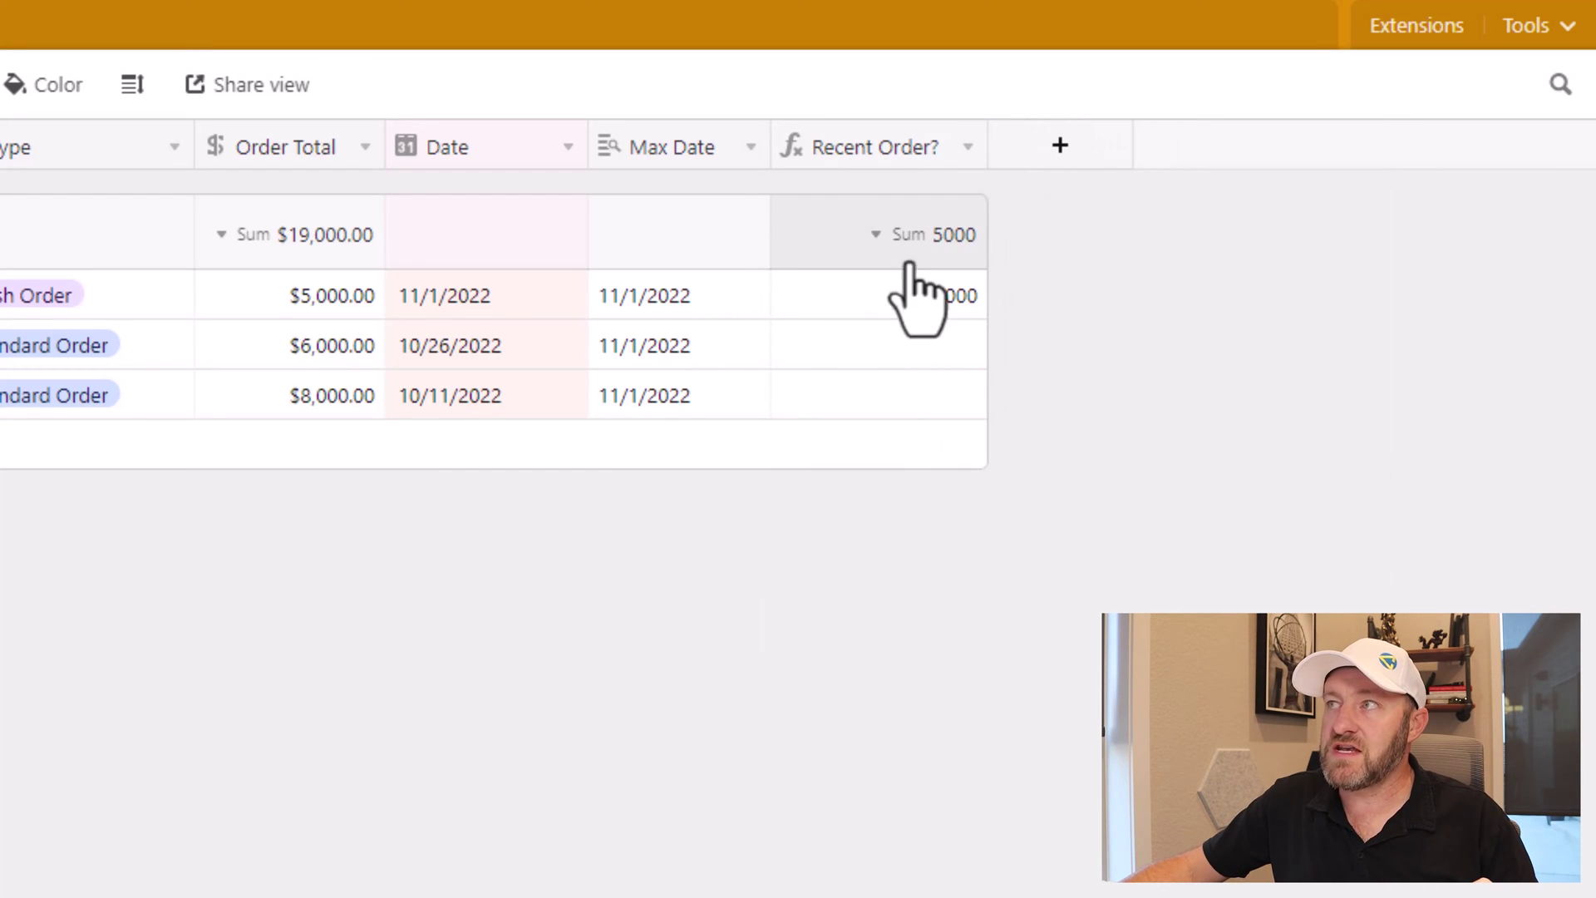
pyautogui.click(860, 293)
pyautogui.click(492, 306)
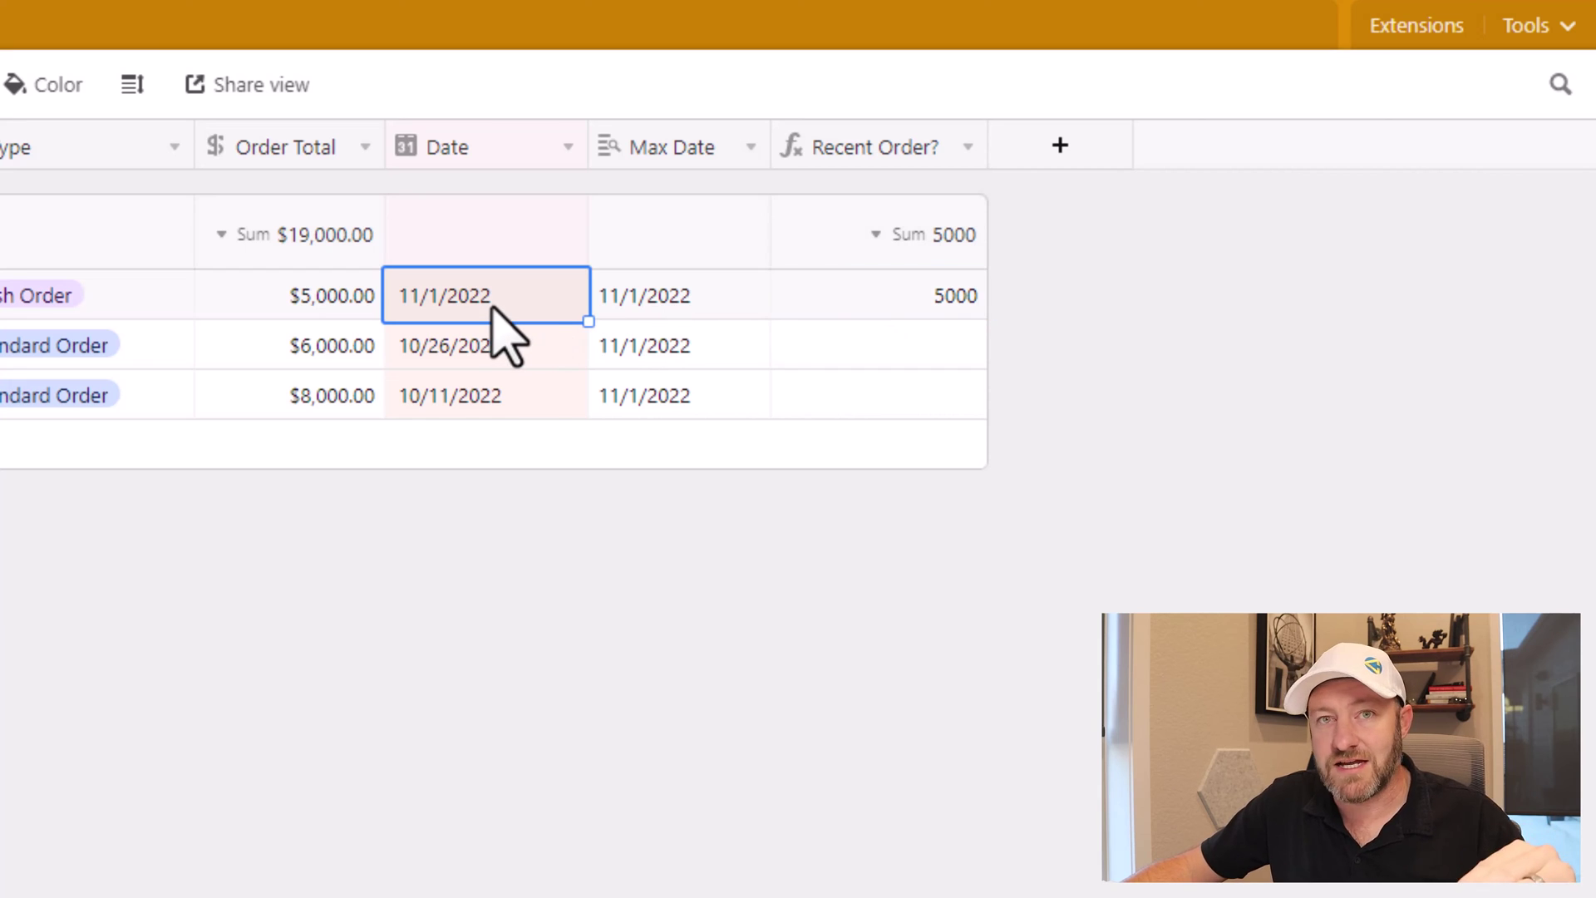
pyautogui.click(656, 313)
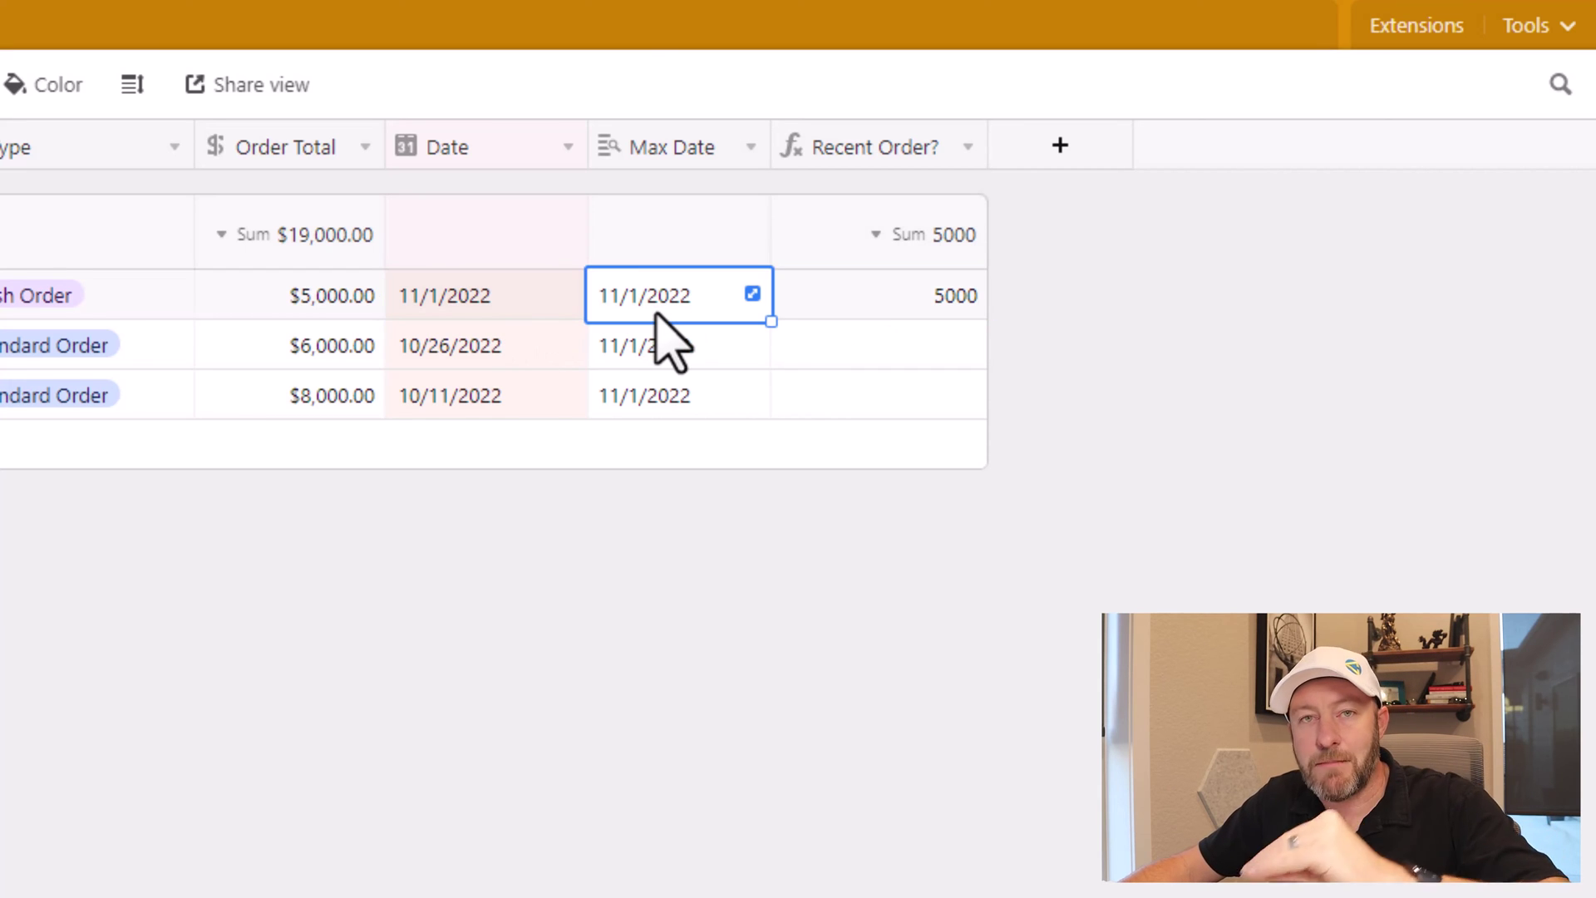
# Step: Format Recent Order? as Currency ($5.00) so the 11/1/2022 order shows $5,000.00
pyautogui.click(966, 147)
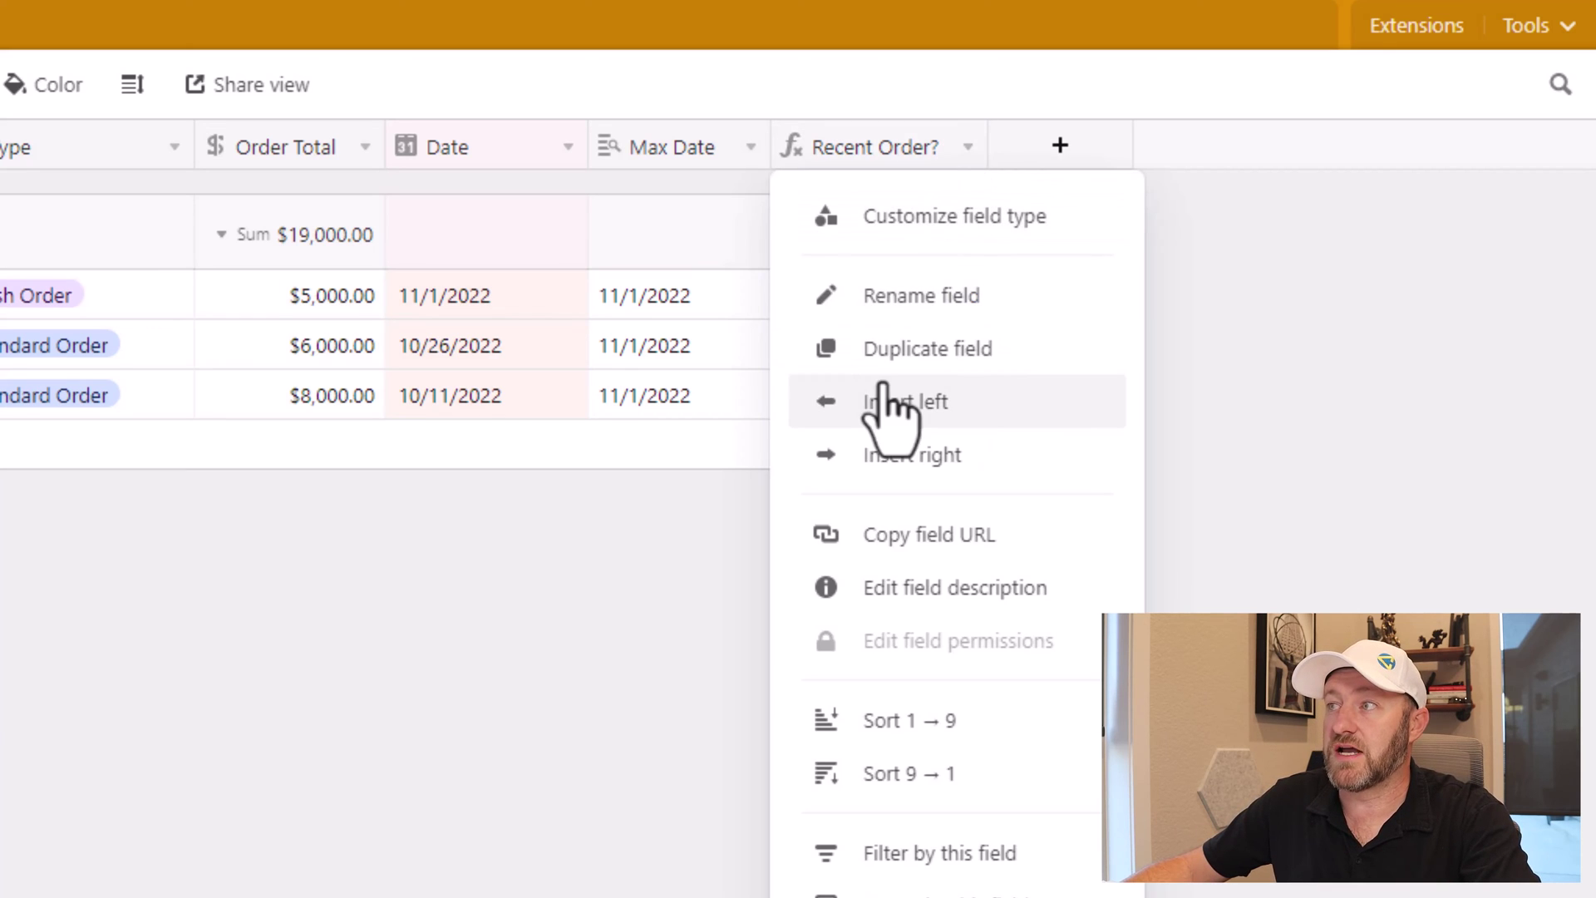
pyautogui.click(910, 233)
pyautogui.click(412, 448)
pyautogui.click(365, 547)
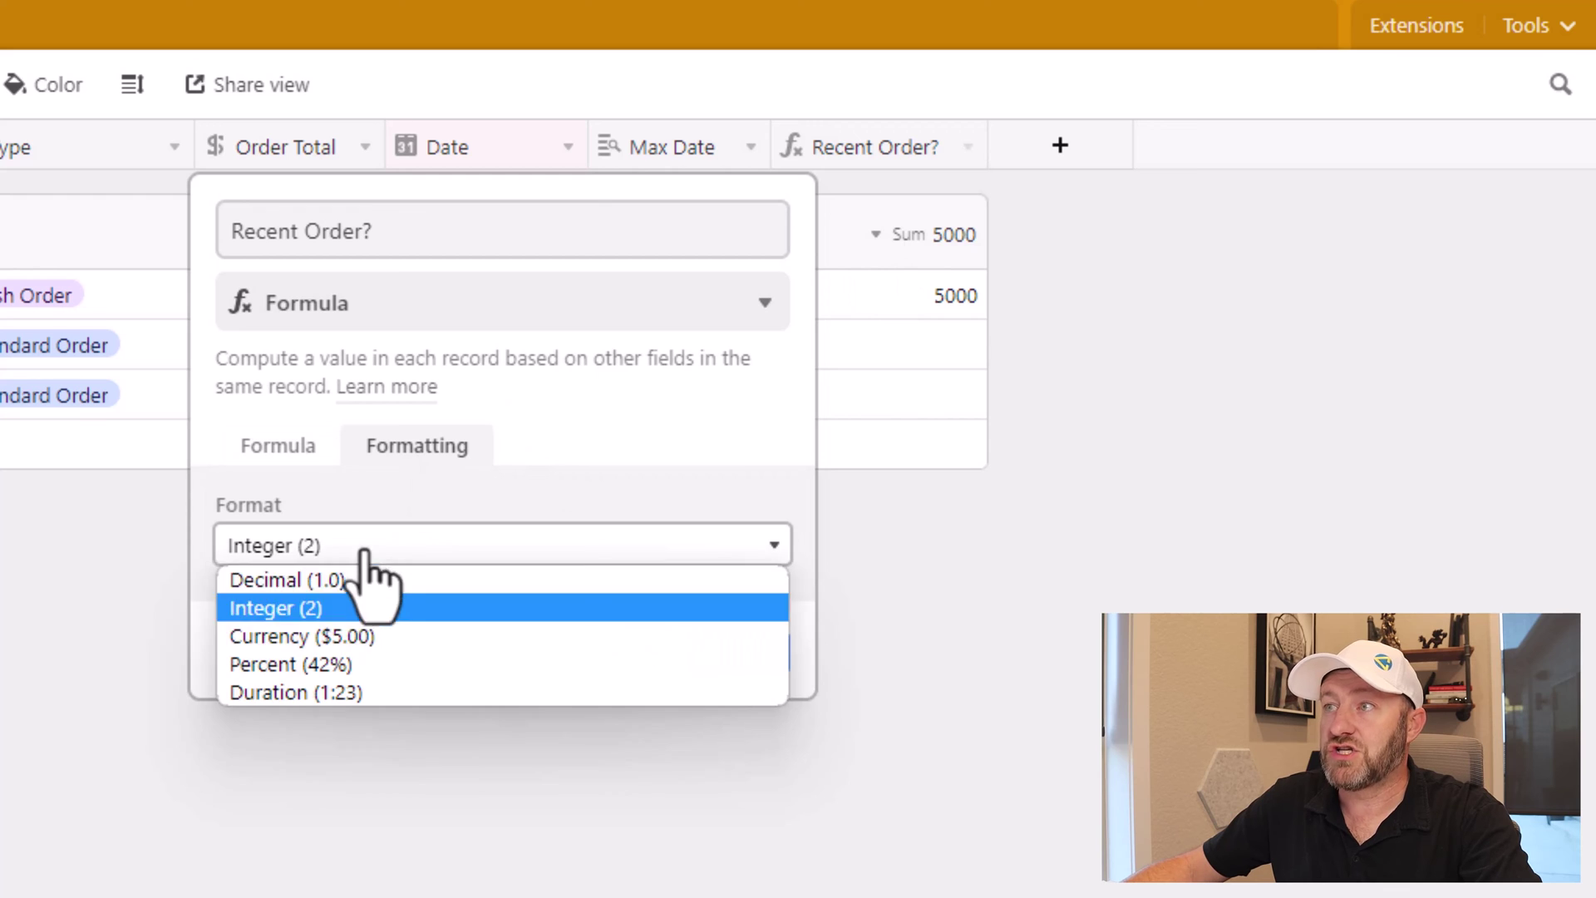
pyautogui.click(353, 636)
pyautogui.click(732, 841)
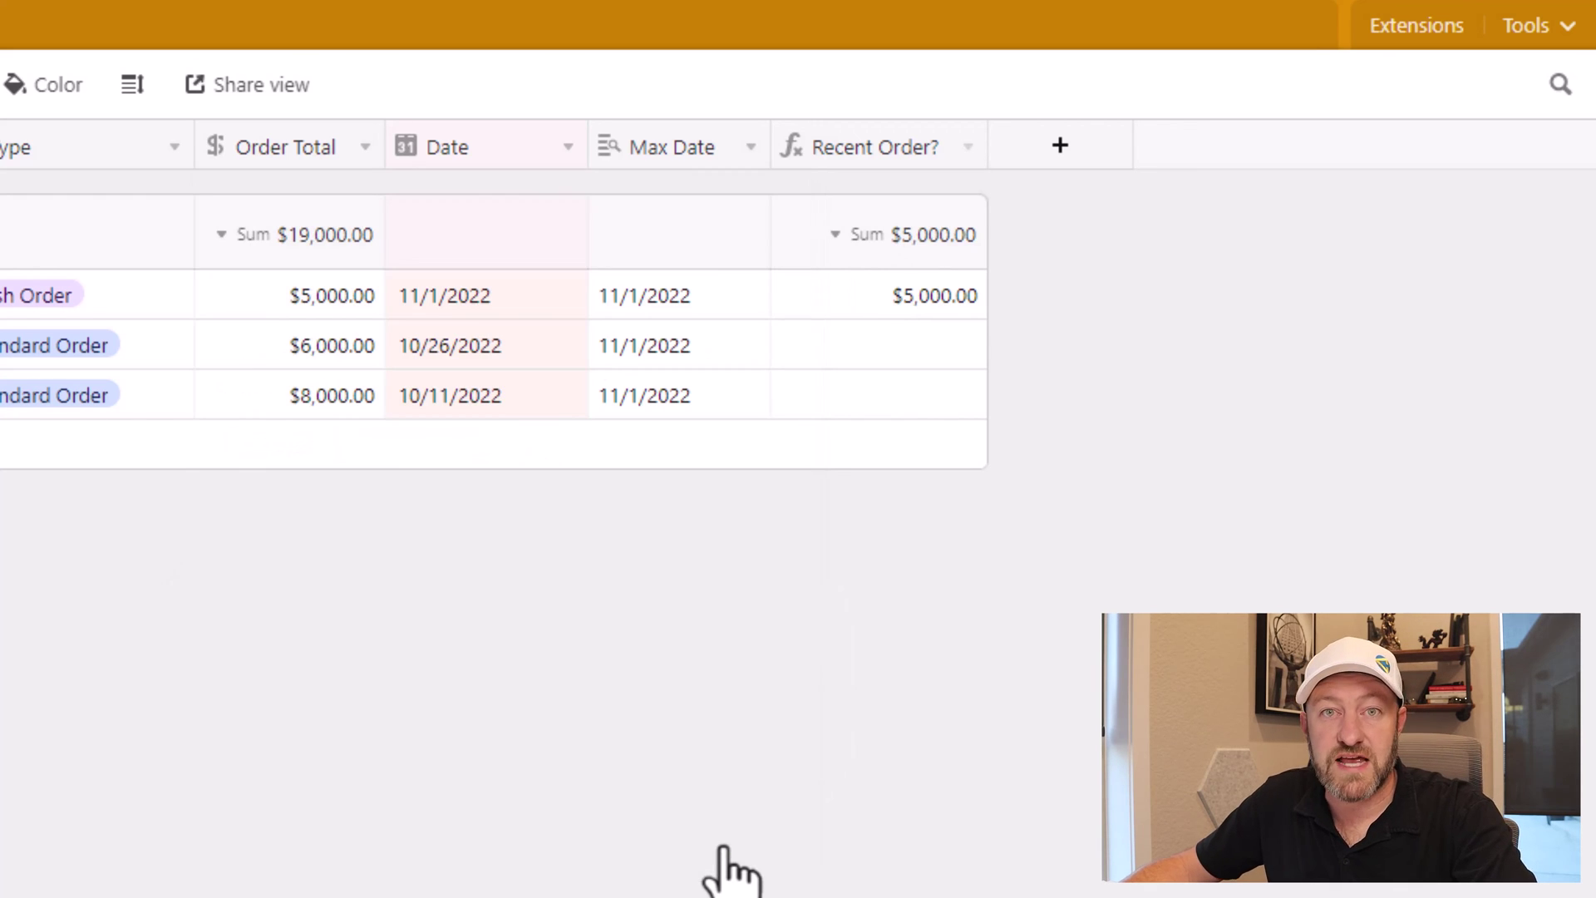
pyautogui.click(872, 293)
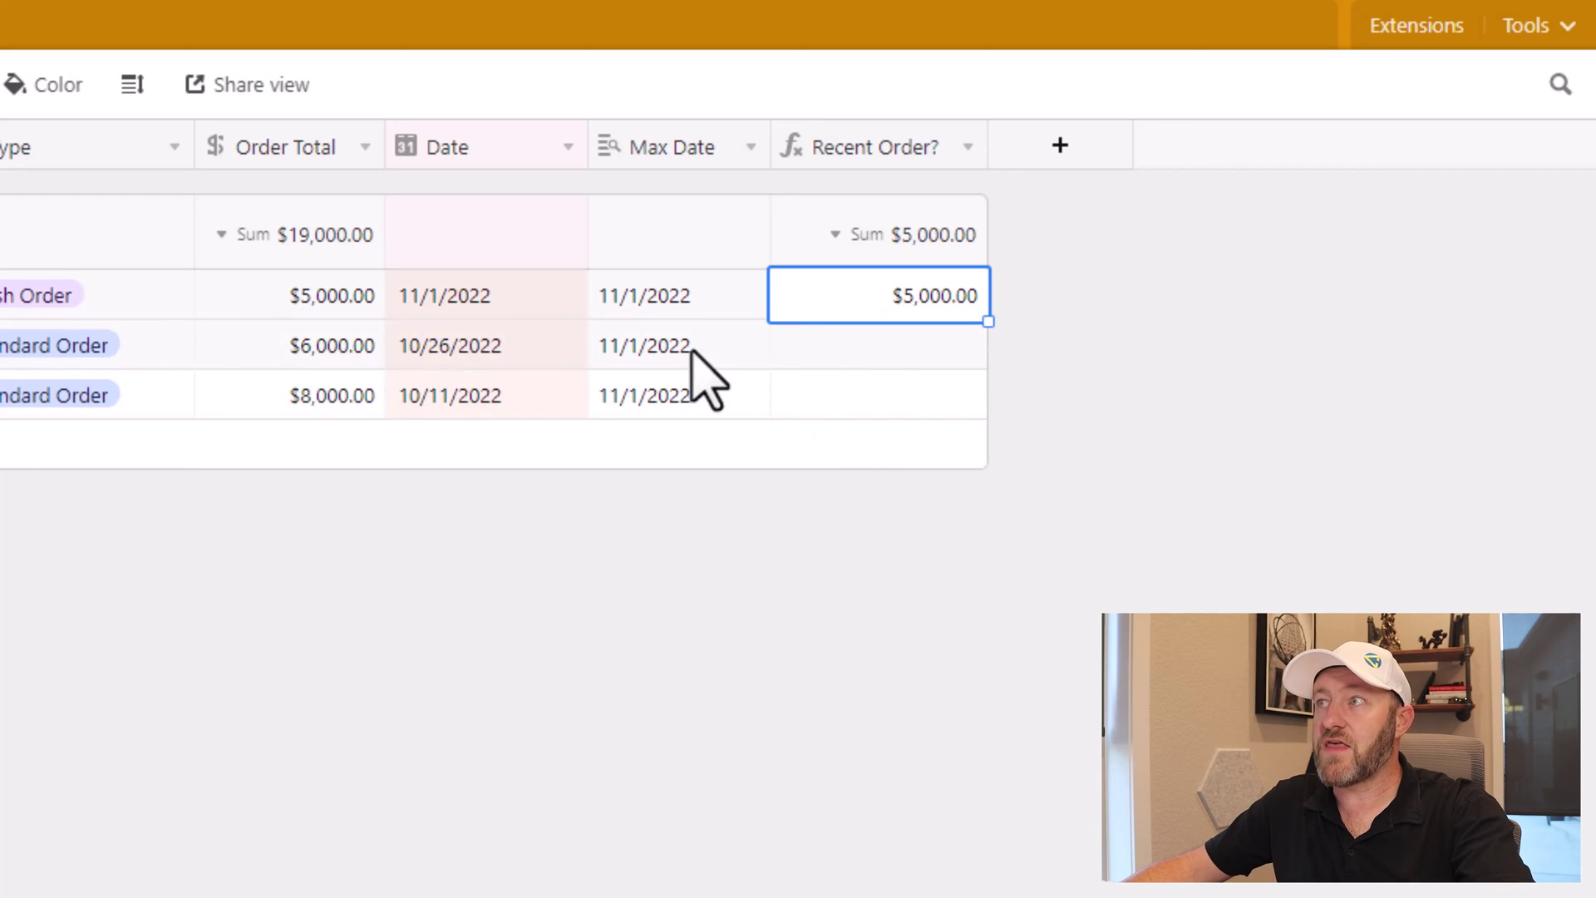
pyautogui.click(470, 306)
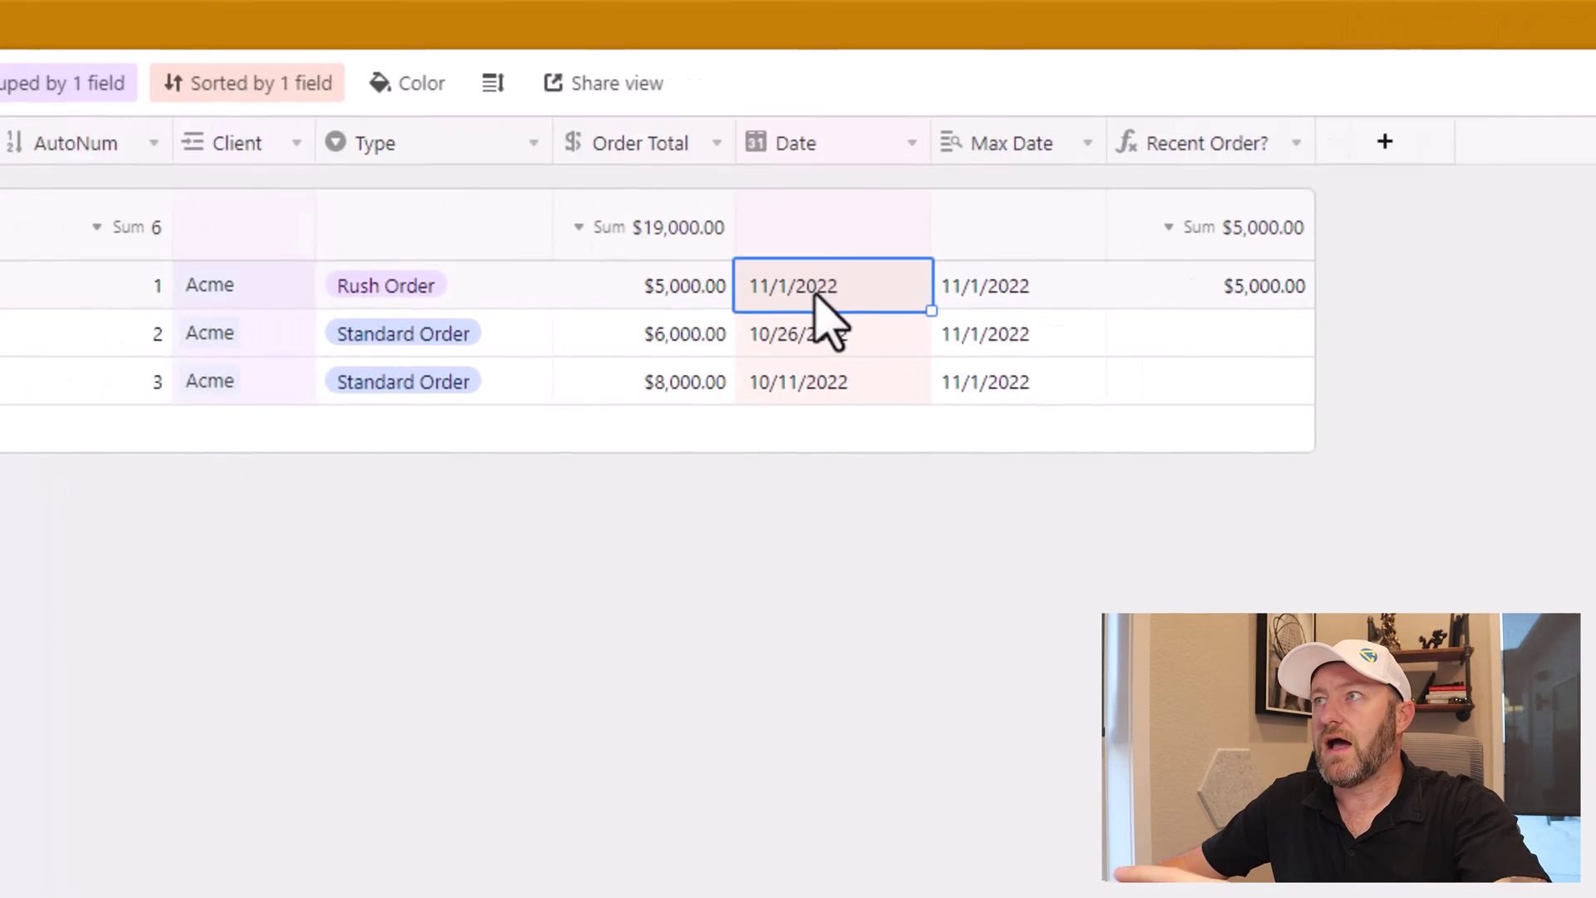
# Step: Hide the Max Date and Recent Order? fields from the Orders view, then return to Clients
pyautogui.rightClick(1285, 138)
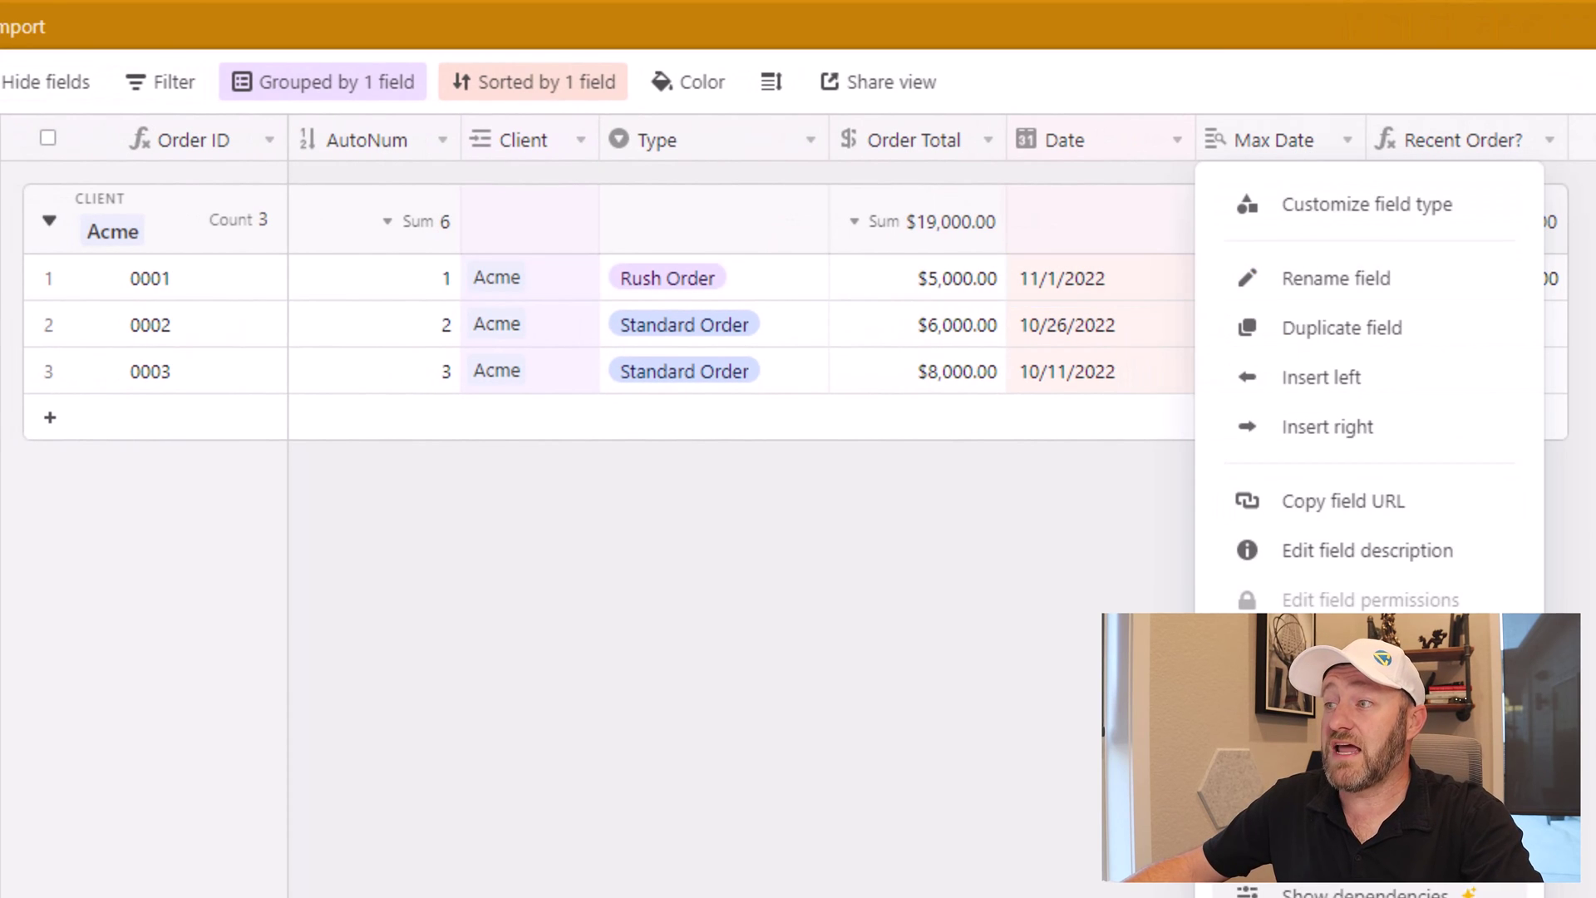
pyautogui.rightClick(1282, 145)
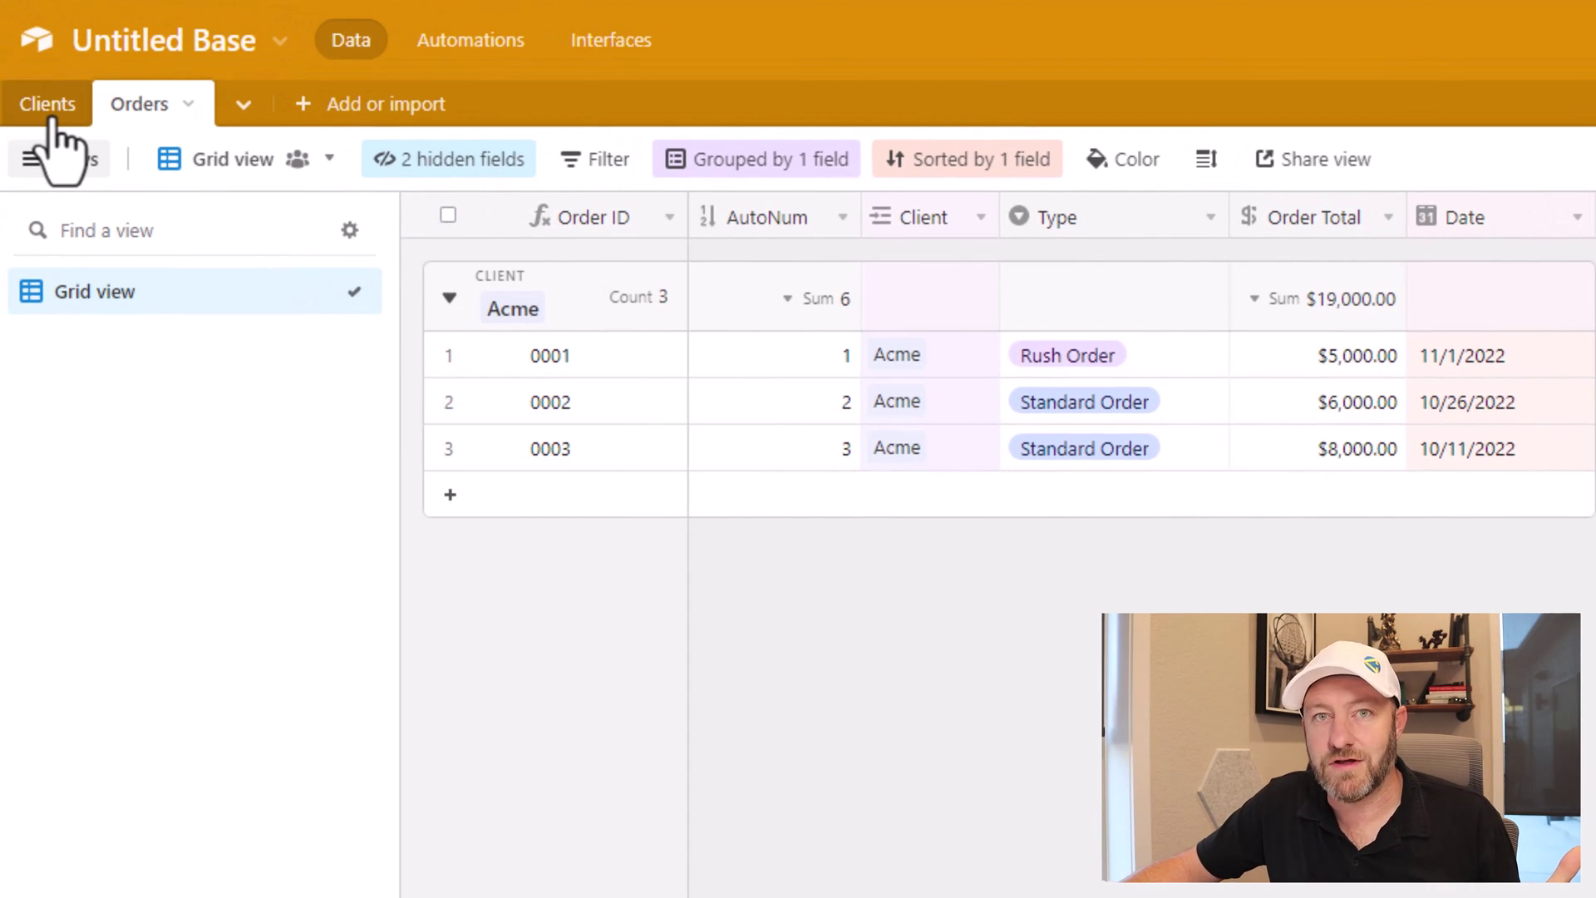
pyautogui.click(50, 113)
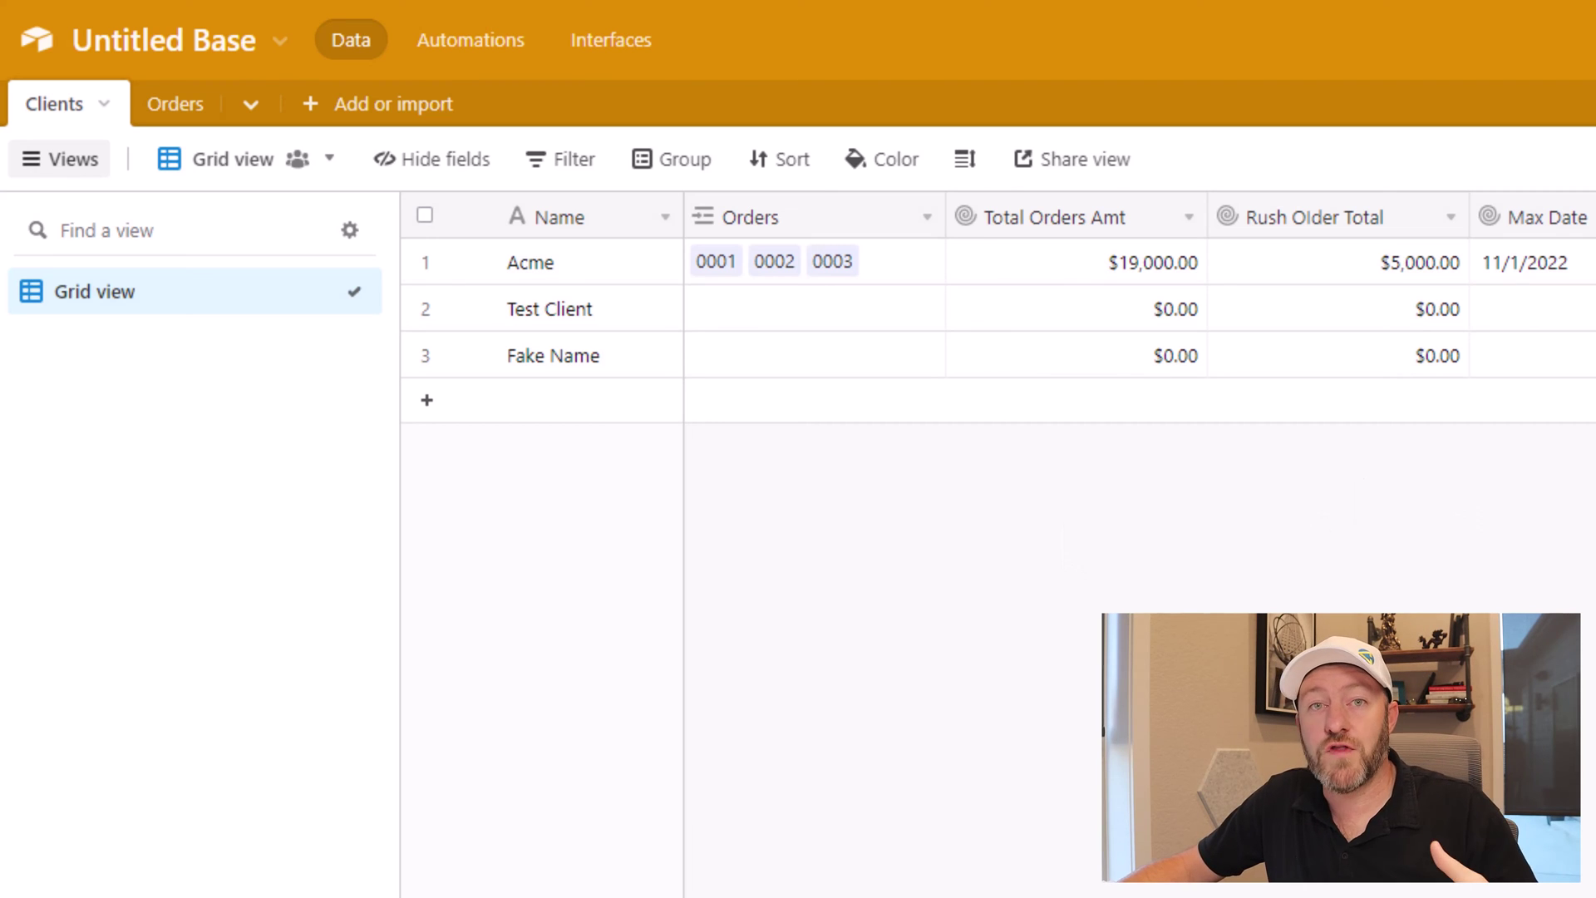
# Step: Create a Recent Order Amt lookup field that pulls the Recent Order? field from linked Orders
pyautogui.click(973, 123)
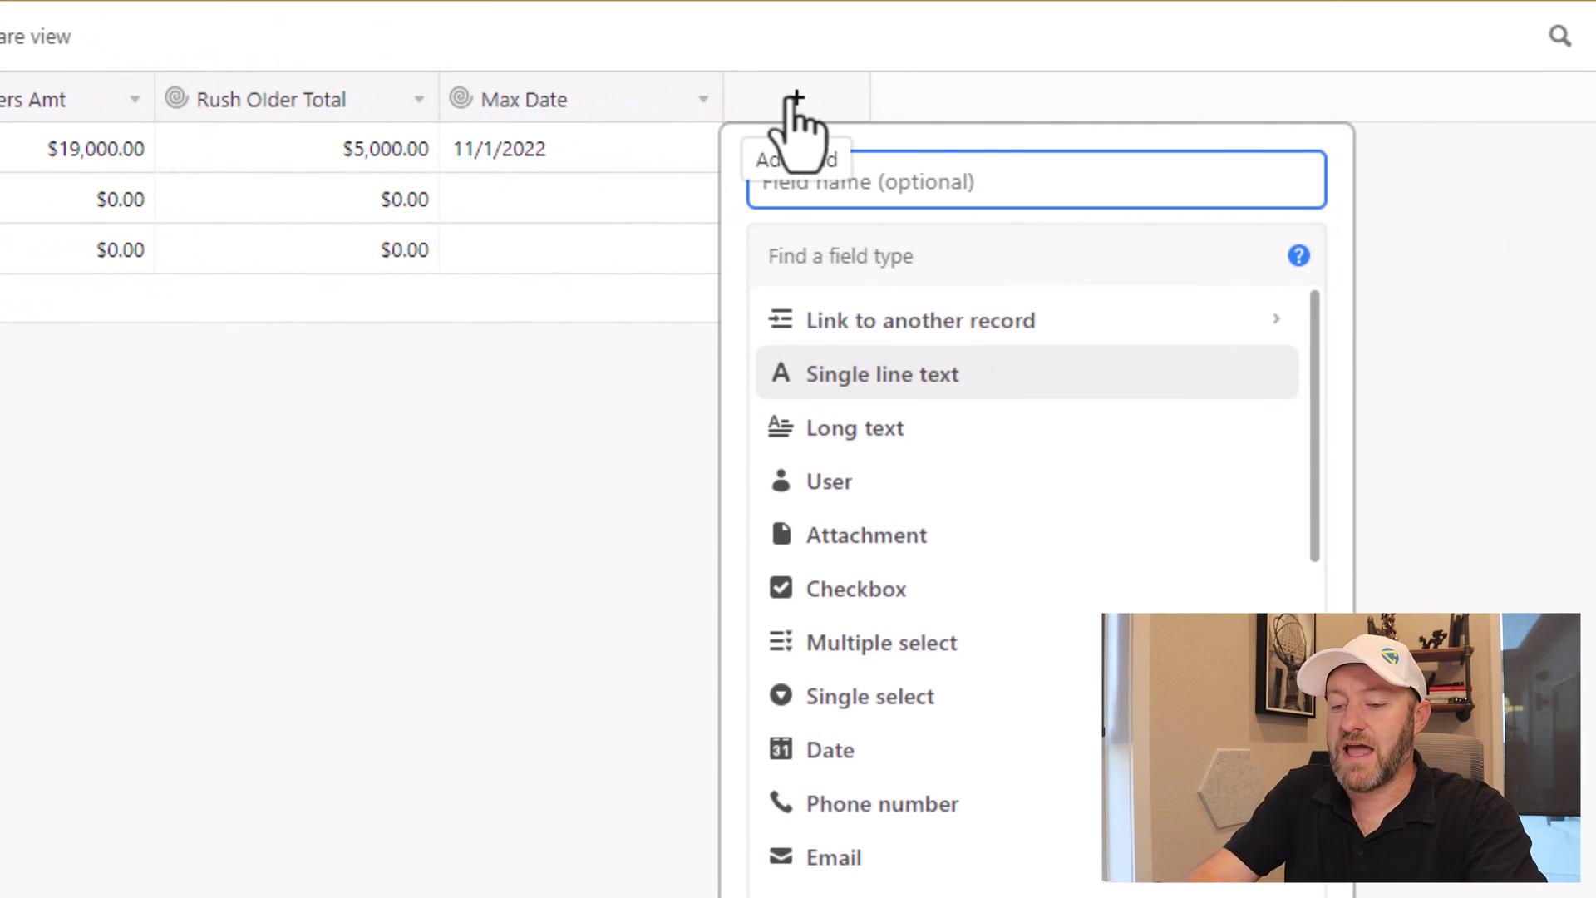
pyautogui.write('N')
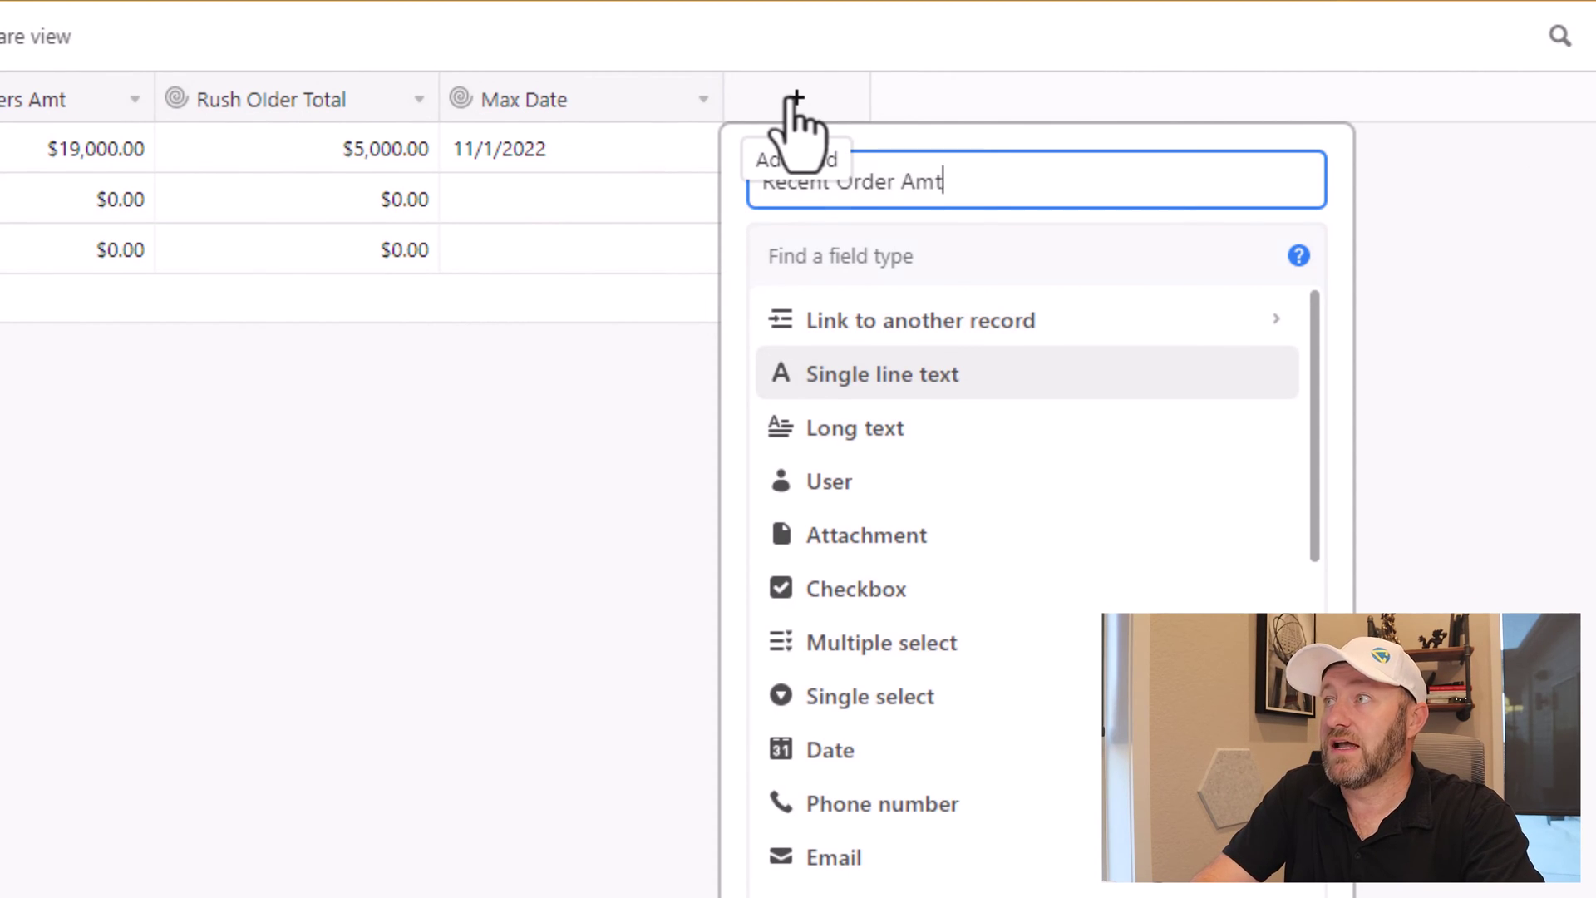
pyautogui.press('Tab')
pyautogui.write('loo')
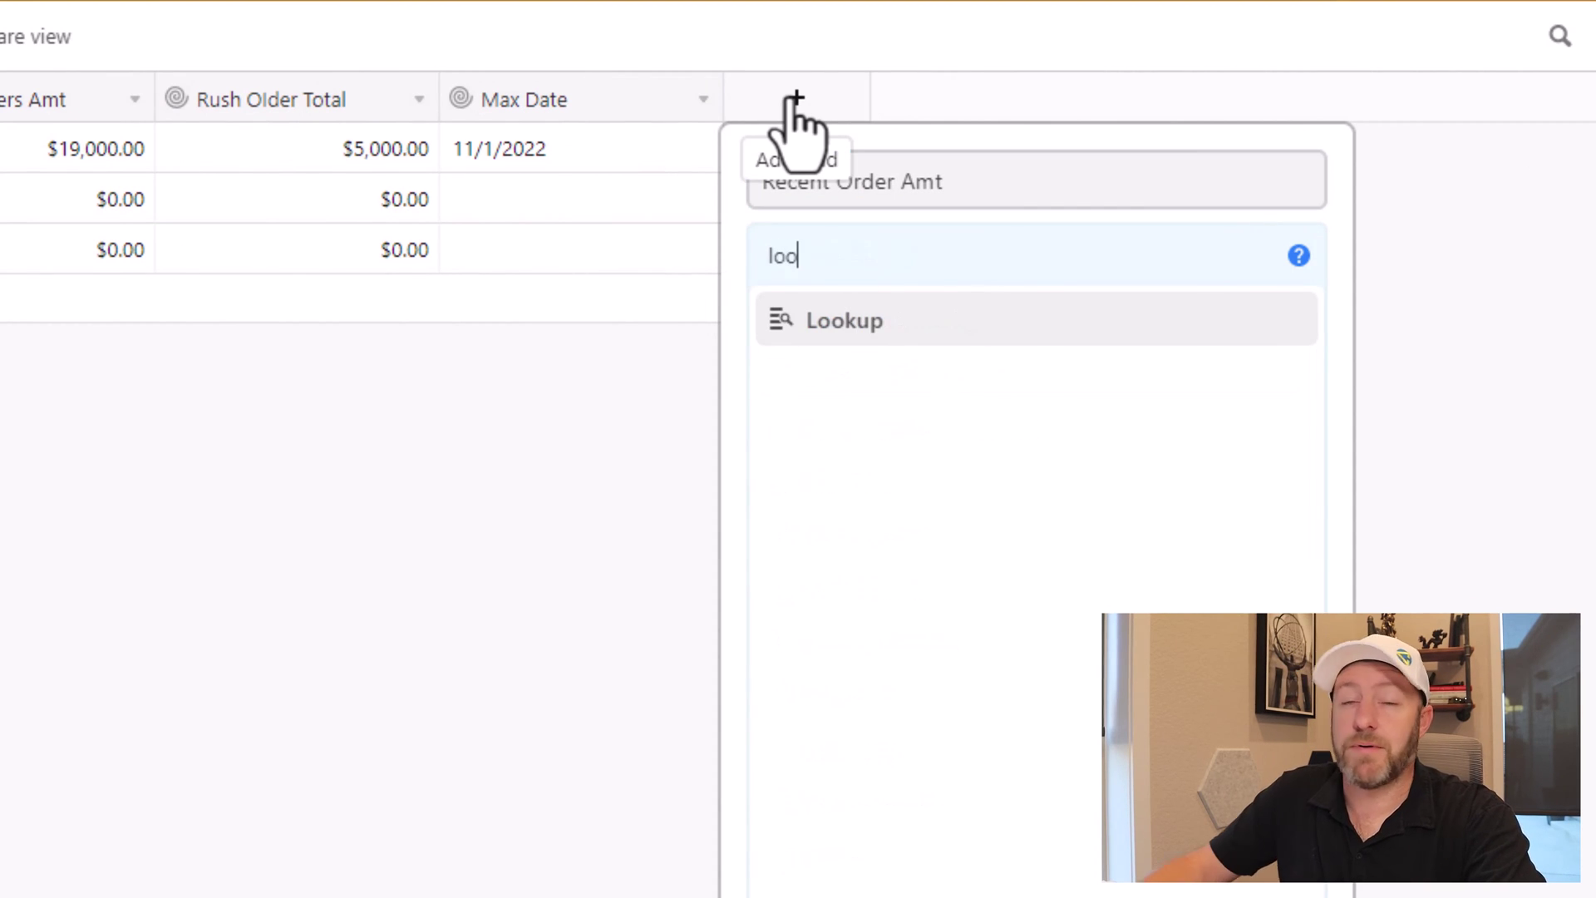
pyautogui.click(940, 326)
pyautogui.click(885, 582)
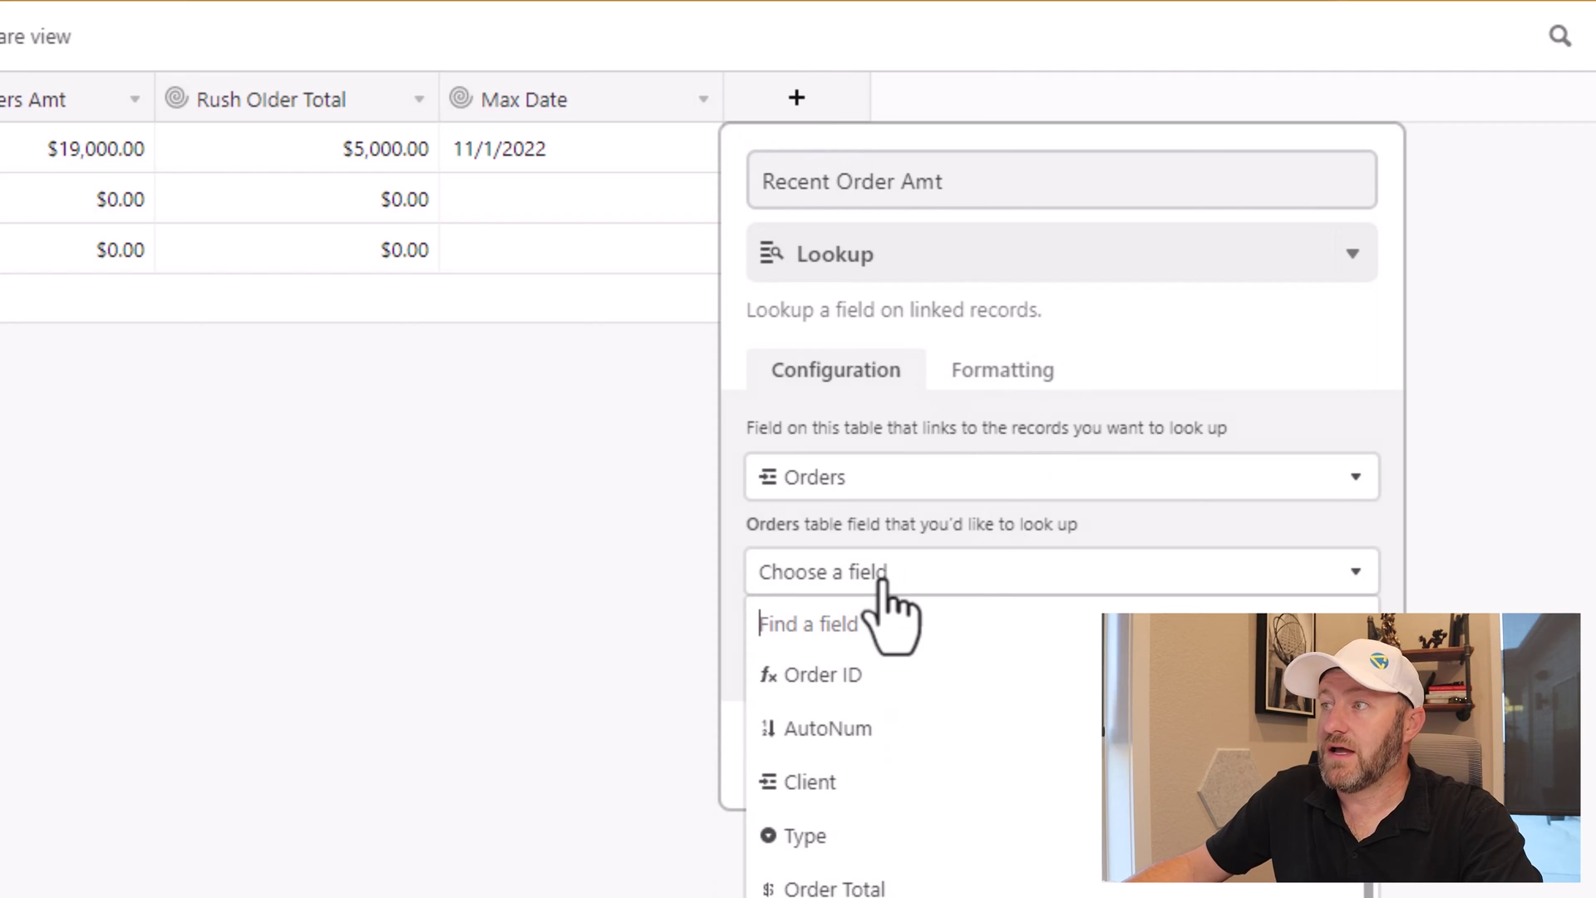
pyautogui.scroll(-2, 920, 869)
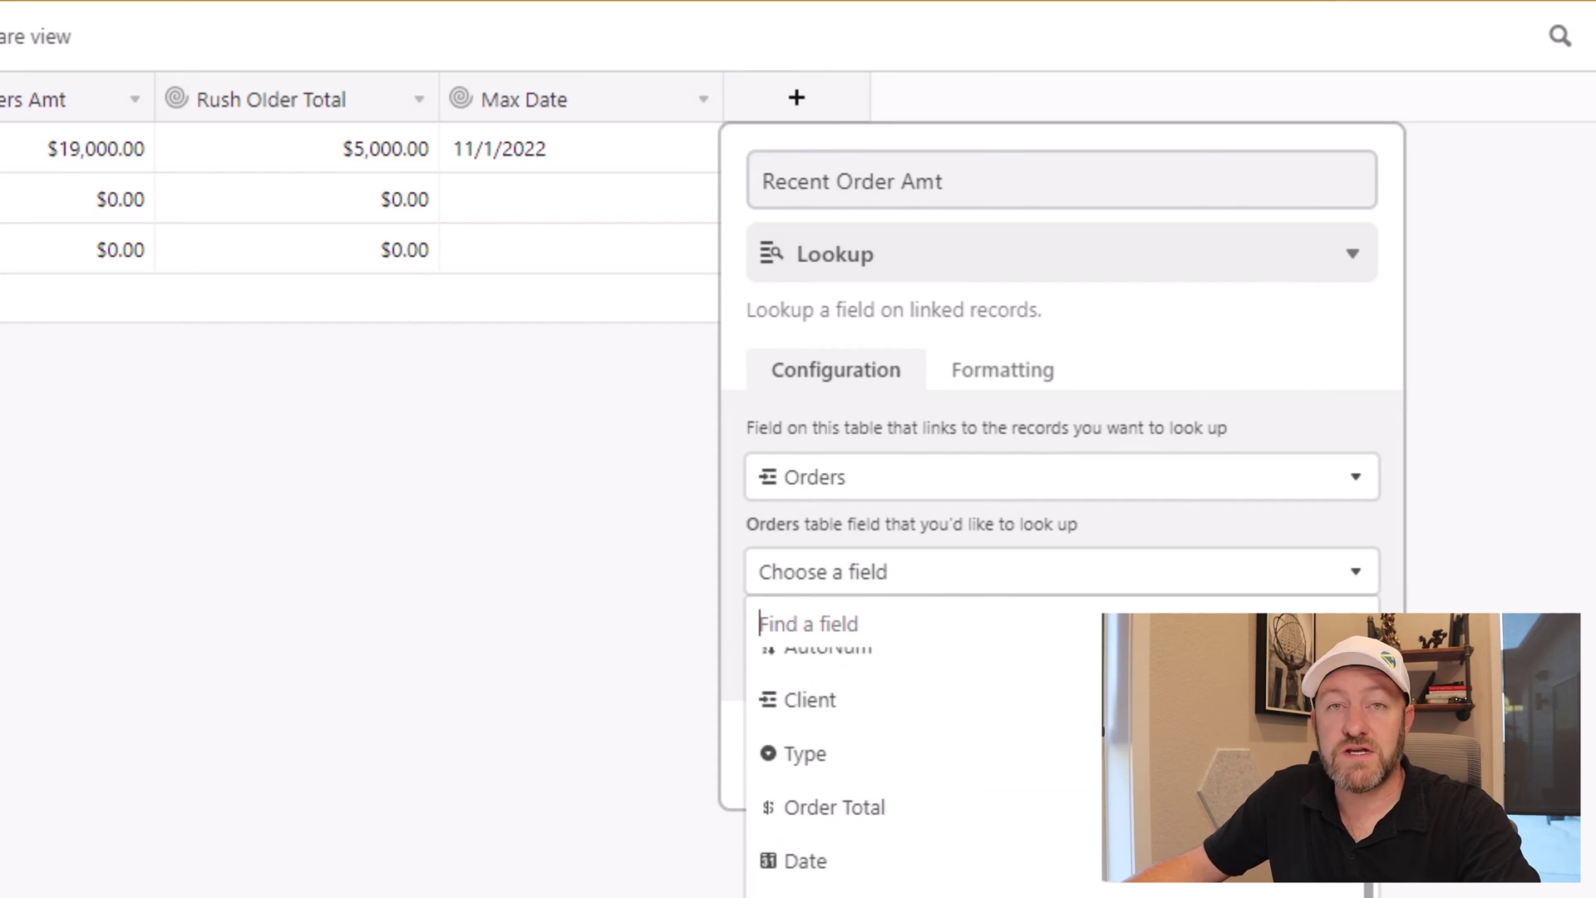
pyautogui.click(914, 872)
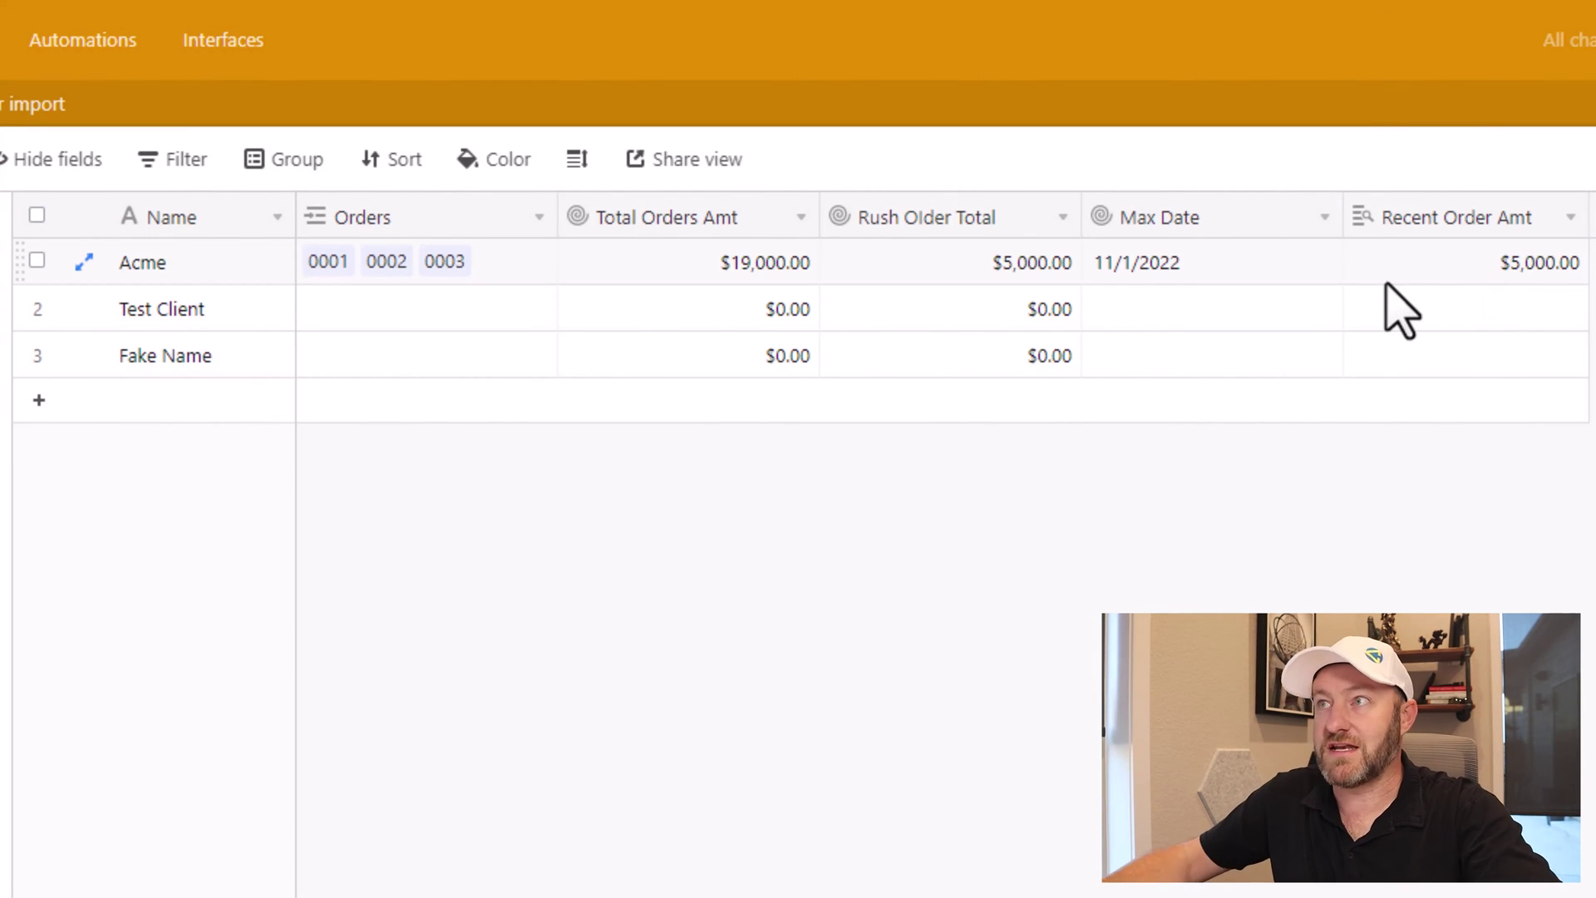
# Step: Compare Acme's Max Date with its $5,000.00 Recent Order Amt, then hide the Max Date column
pyautogui.click(1255, 292)
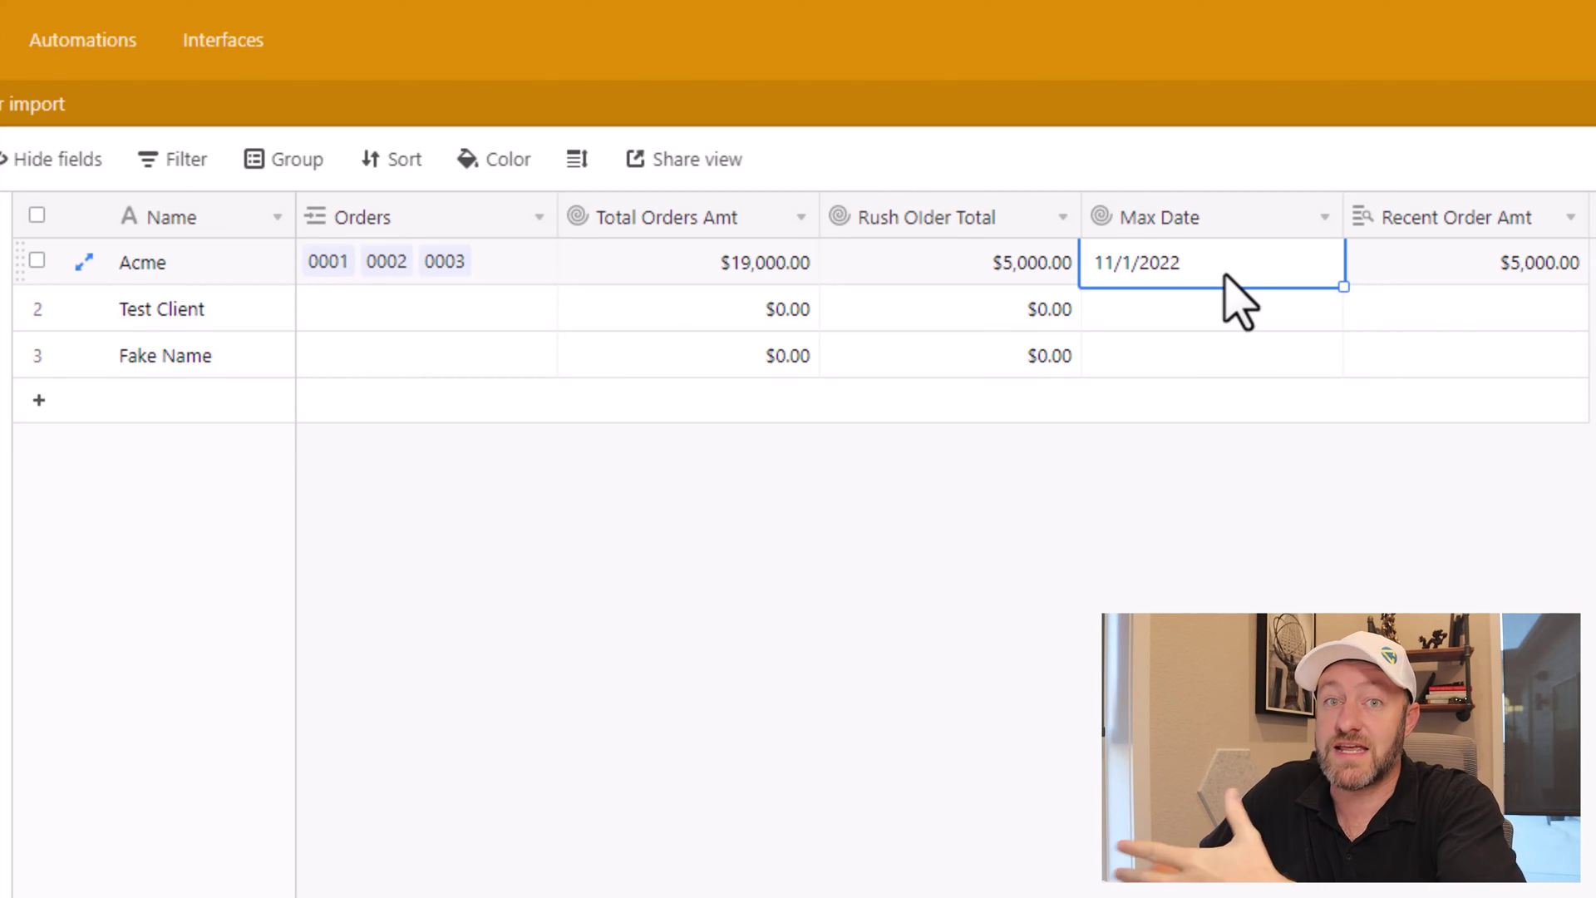
pyautogui.click(1479, 278)
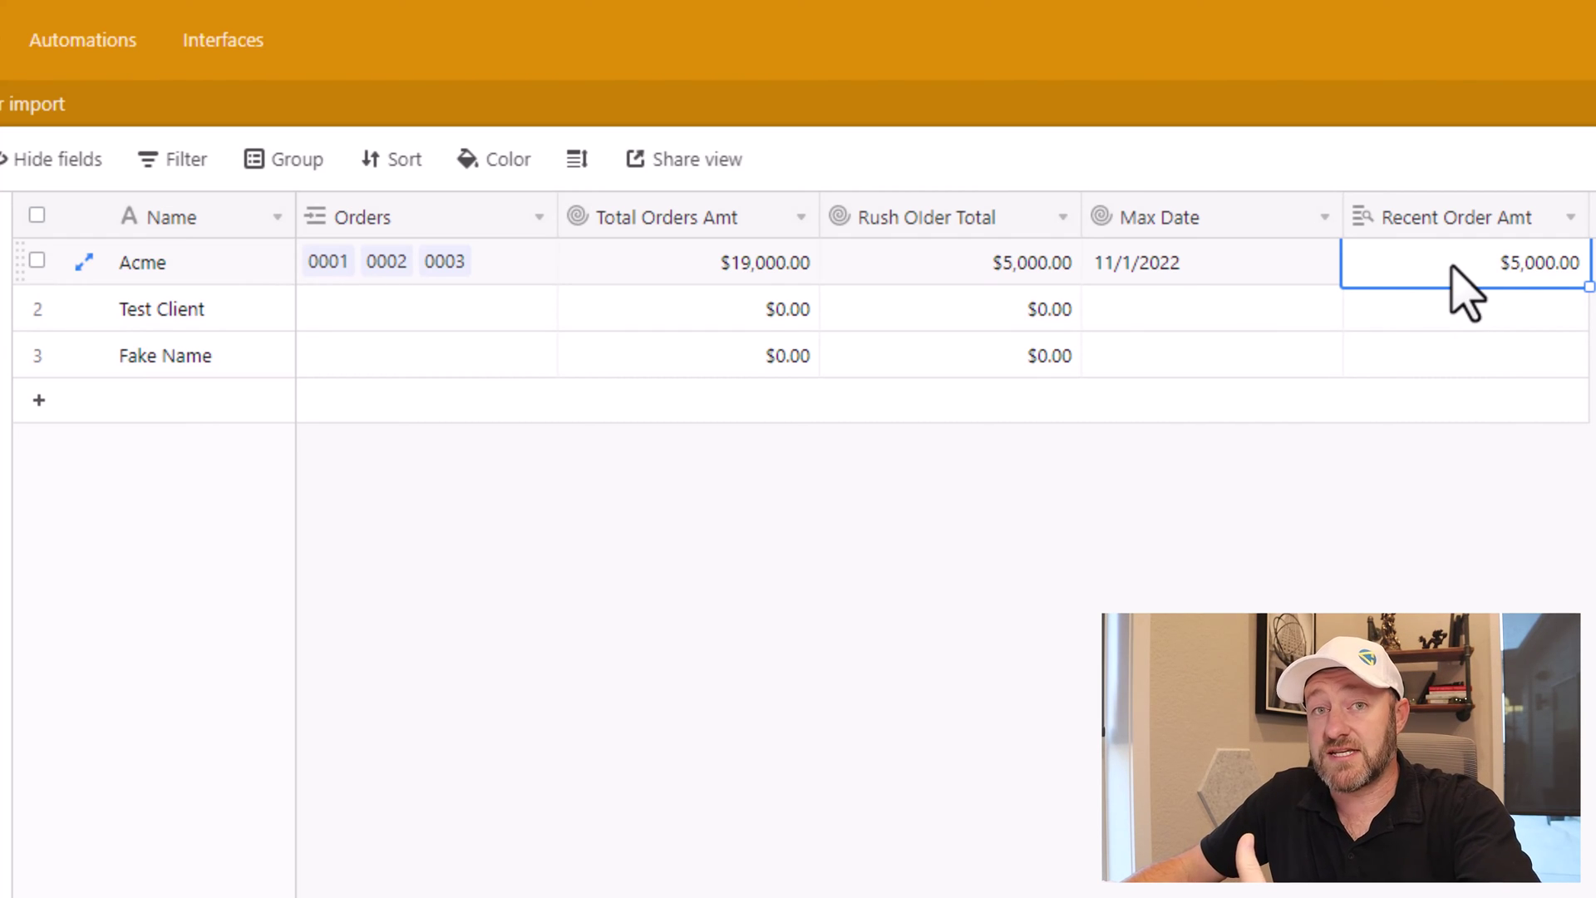
pyautogui.rightClick(1197, 220)
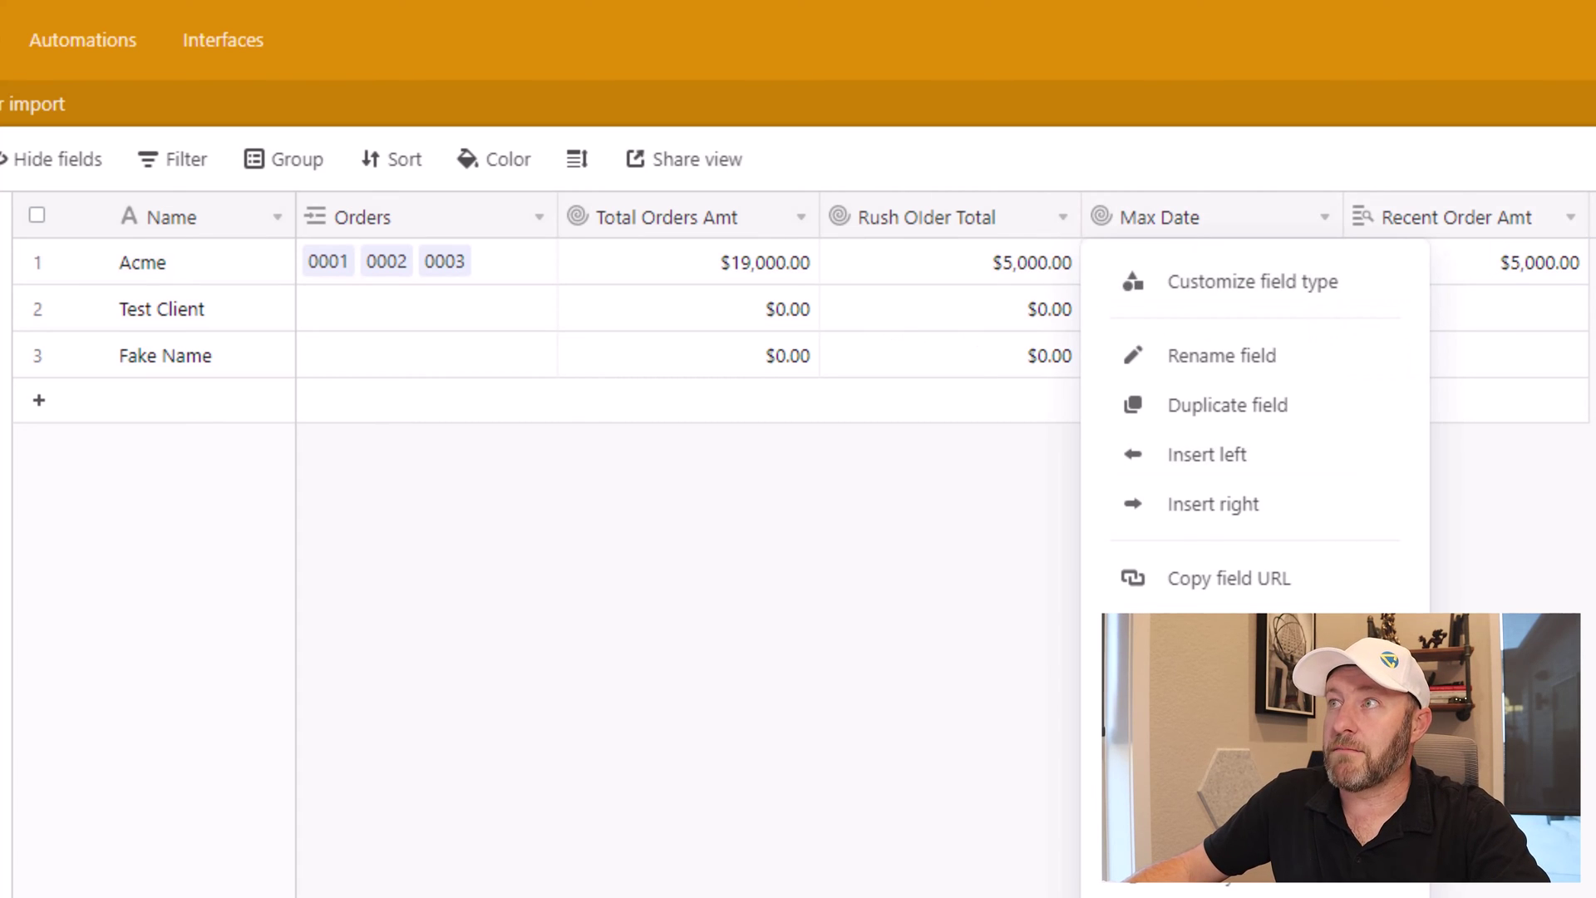
pyautogui.click(1163, 748)
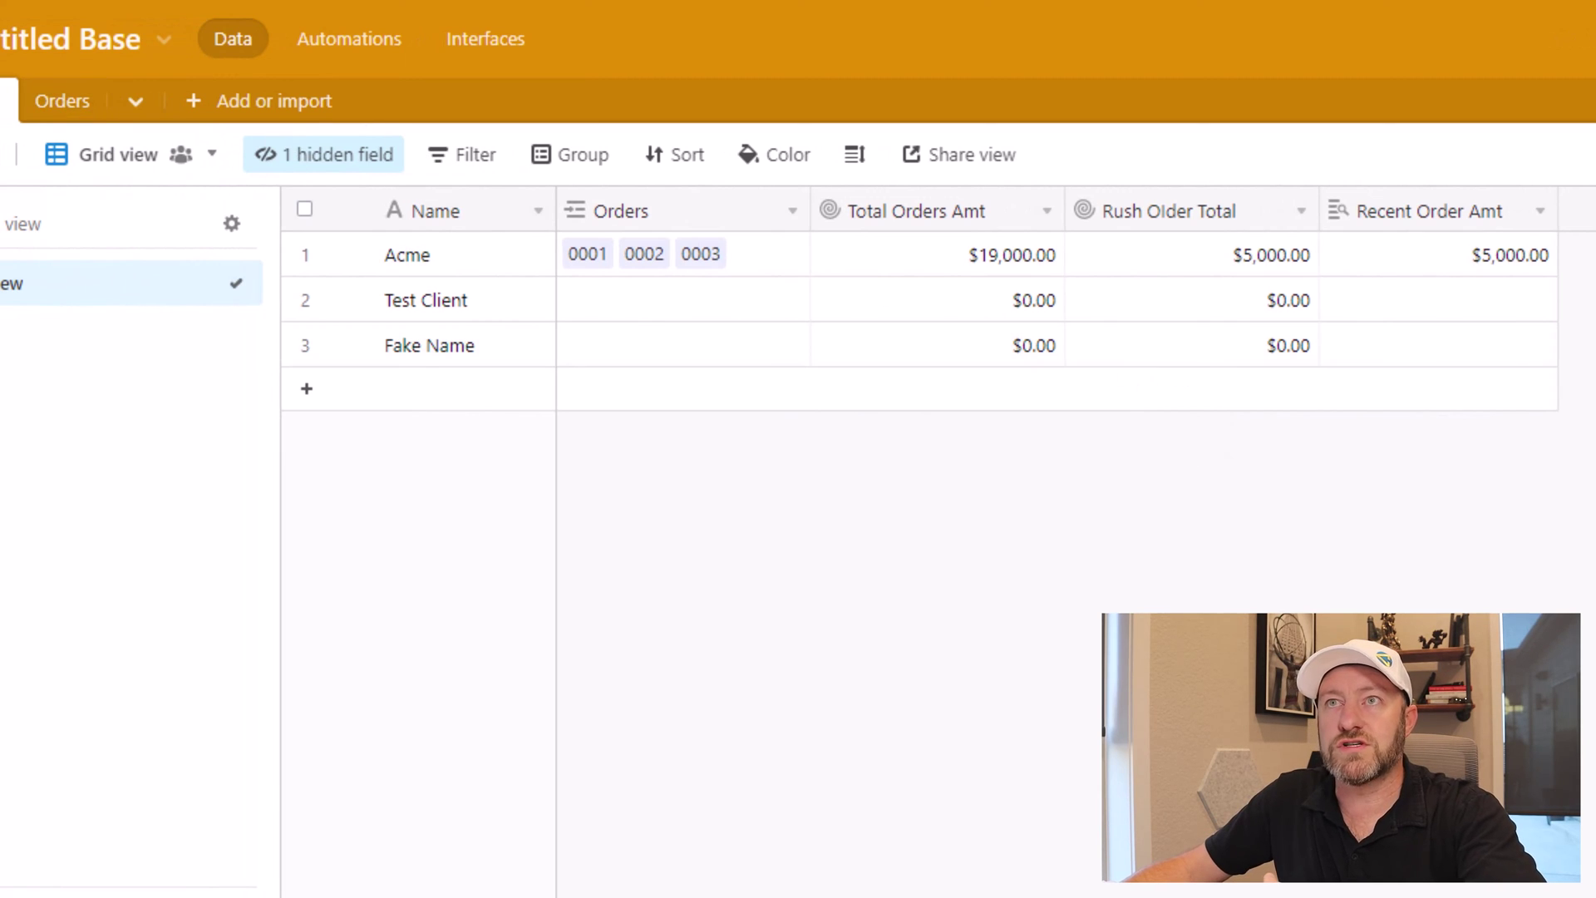
# Step: In the Orders table, add Acme order 0004 as a $10,000.00 Rush Order dated 11/4/2022
pyautogui.click(62, 103)
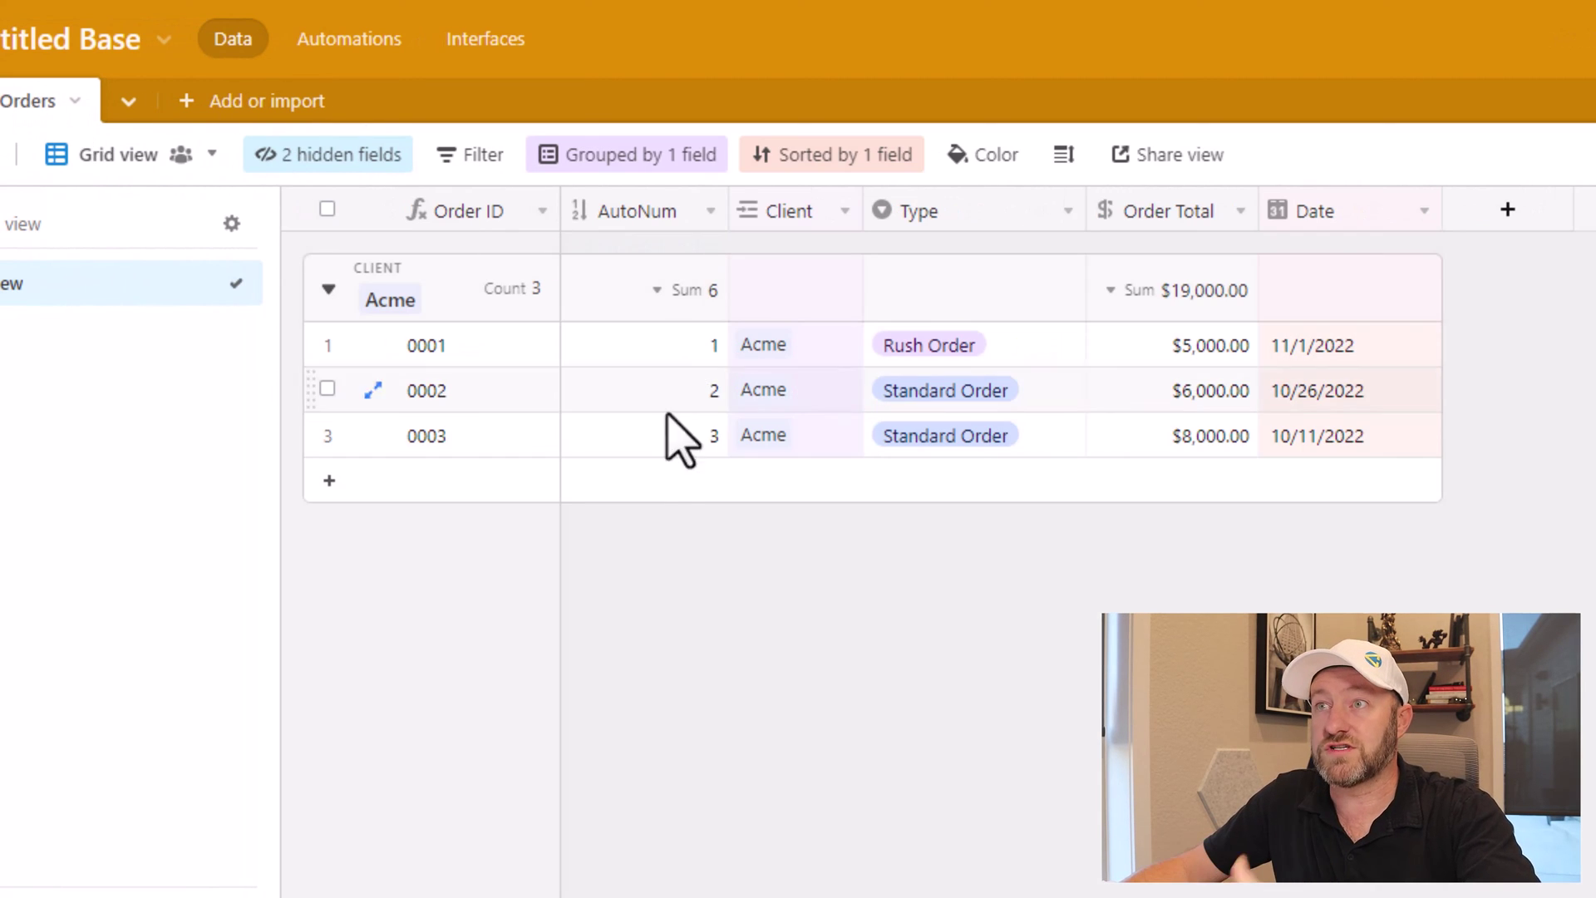
pyautogui.click(655, 491)
pyautogui.click(914, 499)
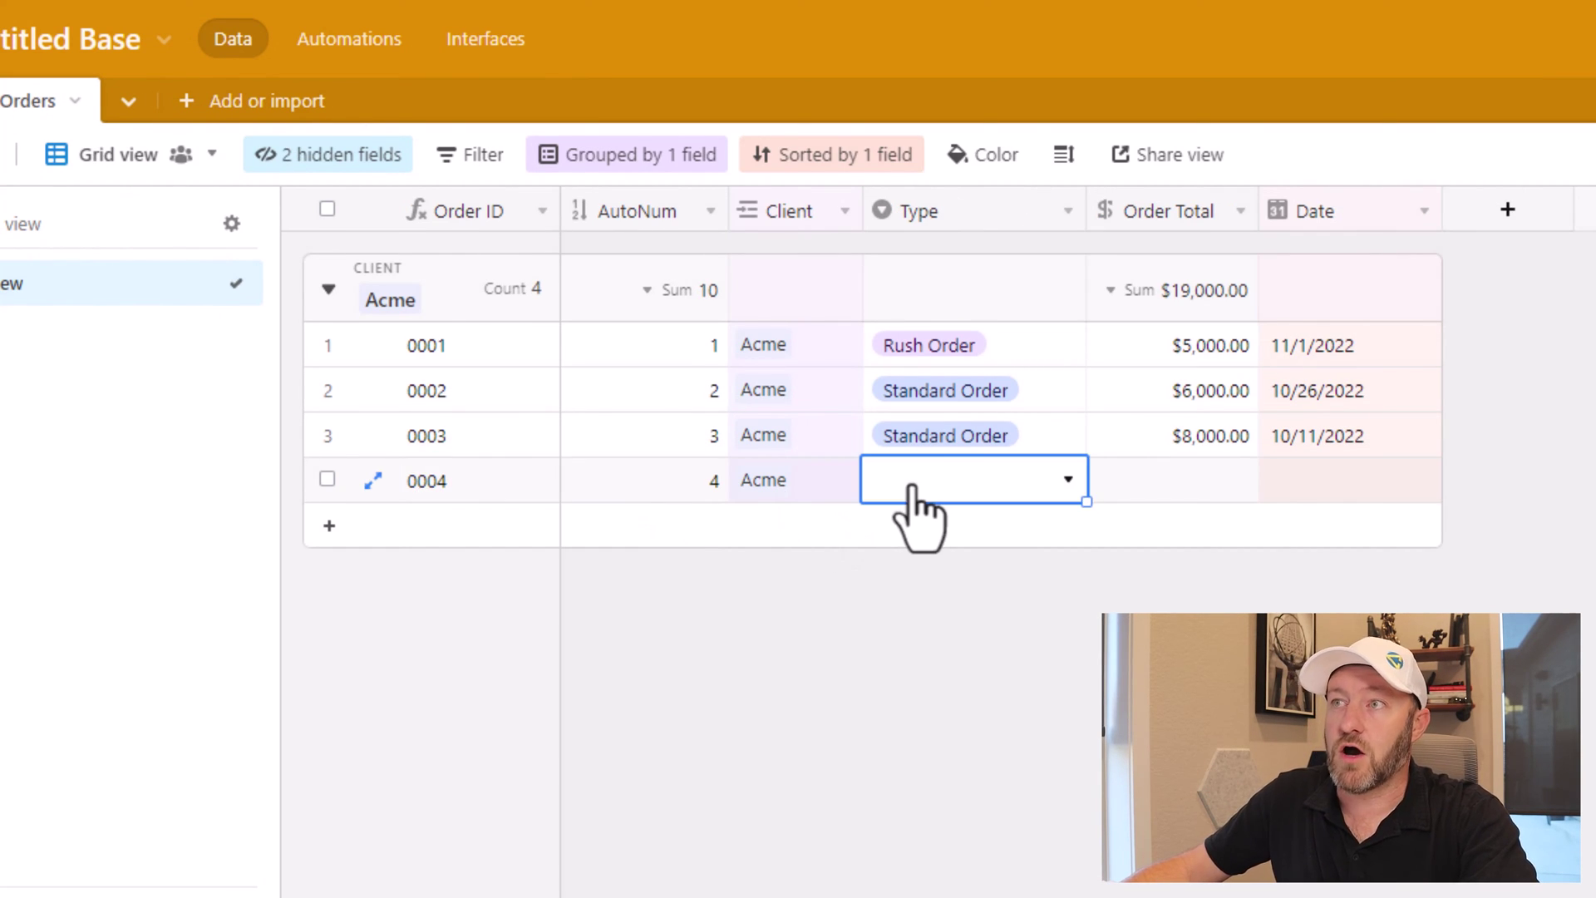
pyautogui.click(919, 512)
pyautogui.click(928, 627)
pyautogui.click(1157, 481)
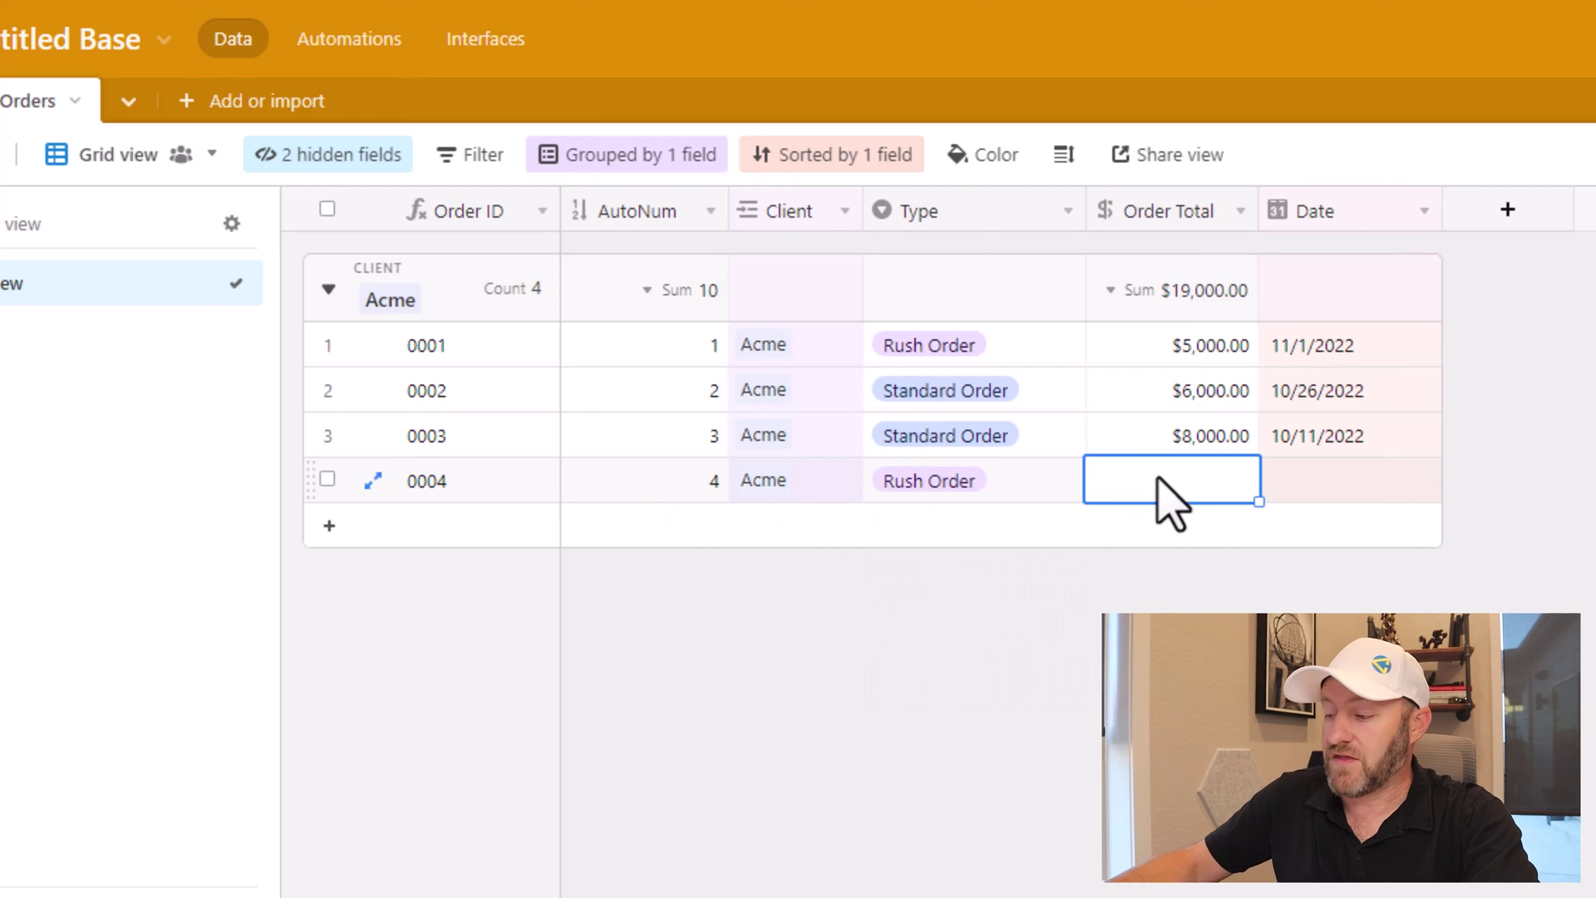
pyautogui.write('10000')
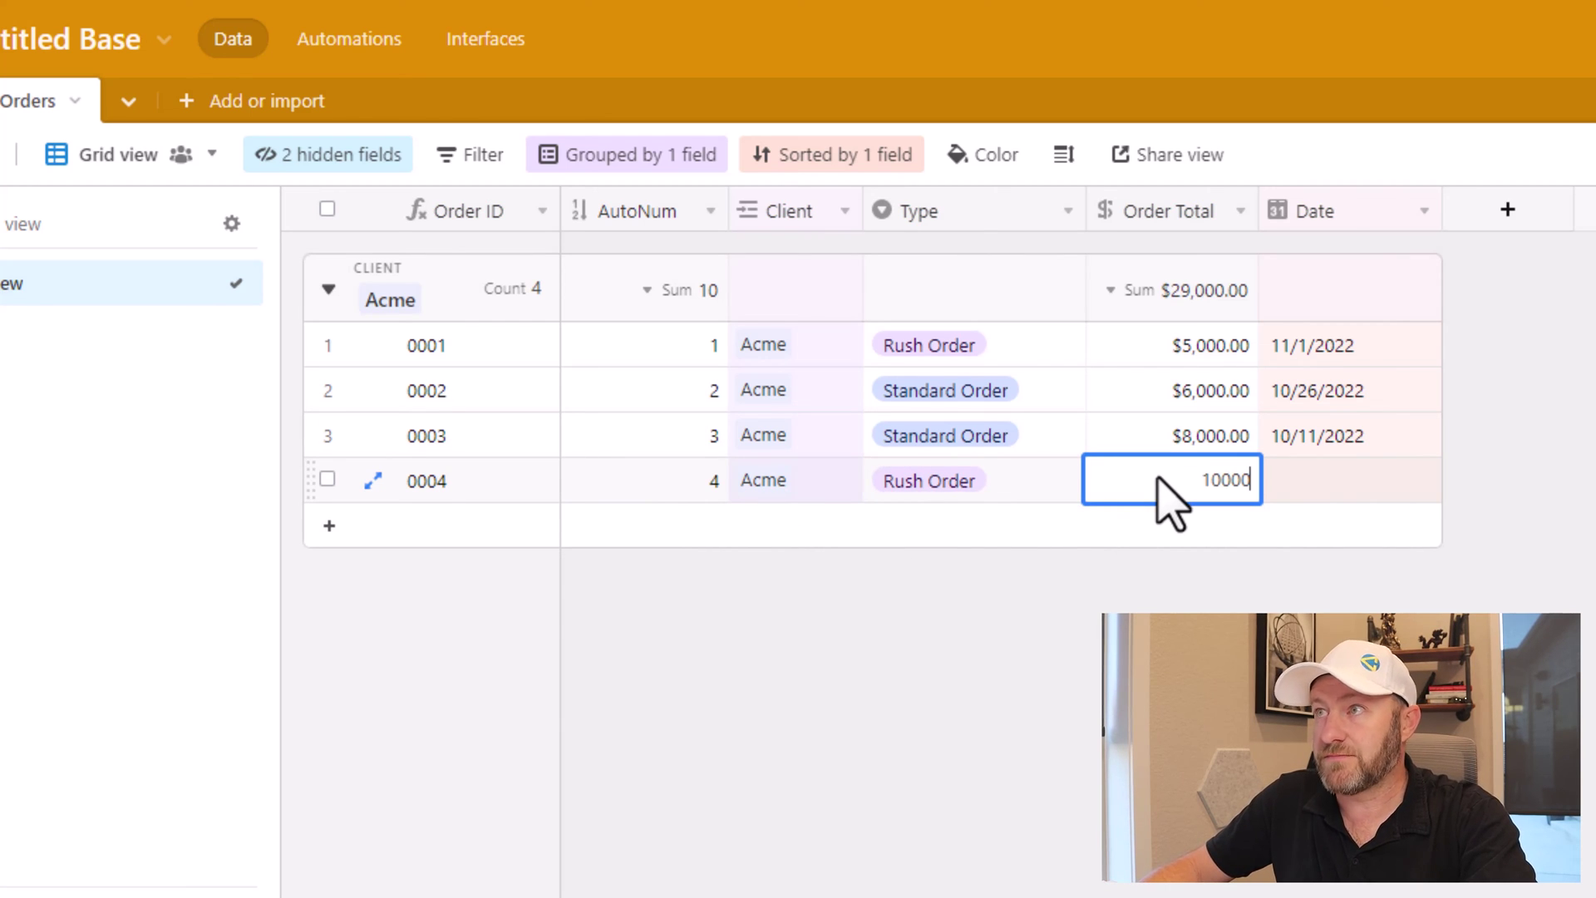
pyautogui.press('Tab')
pyautogui.click(1345, 489)
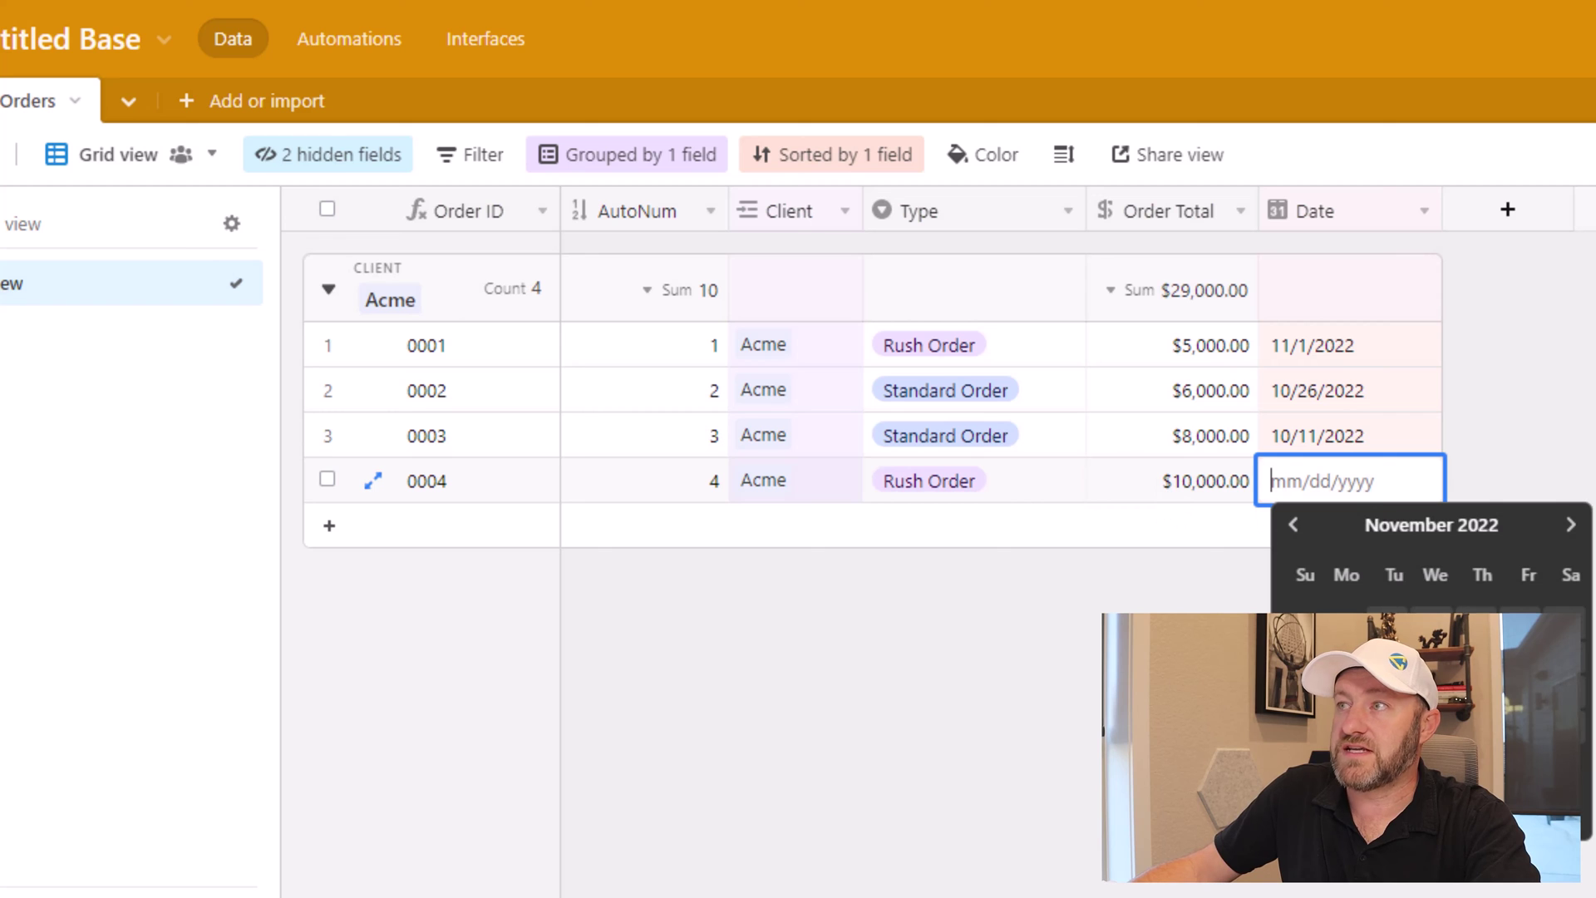
pyautogui.click(1528, 625)
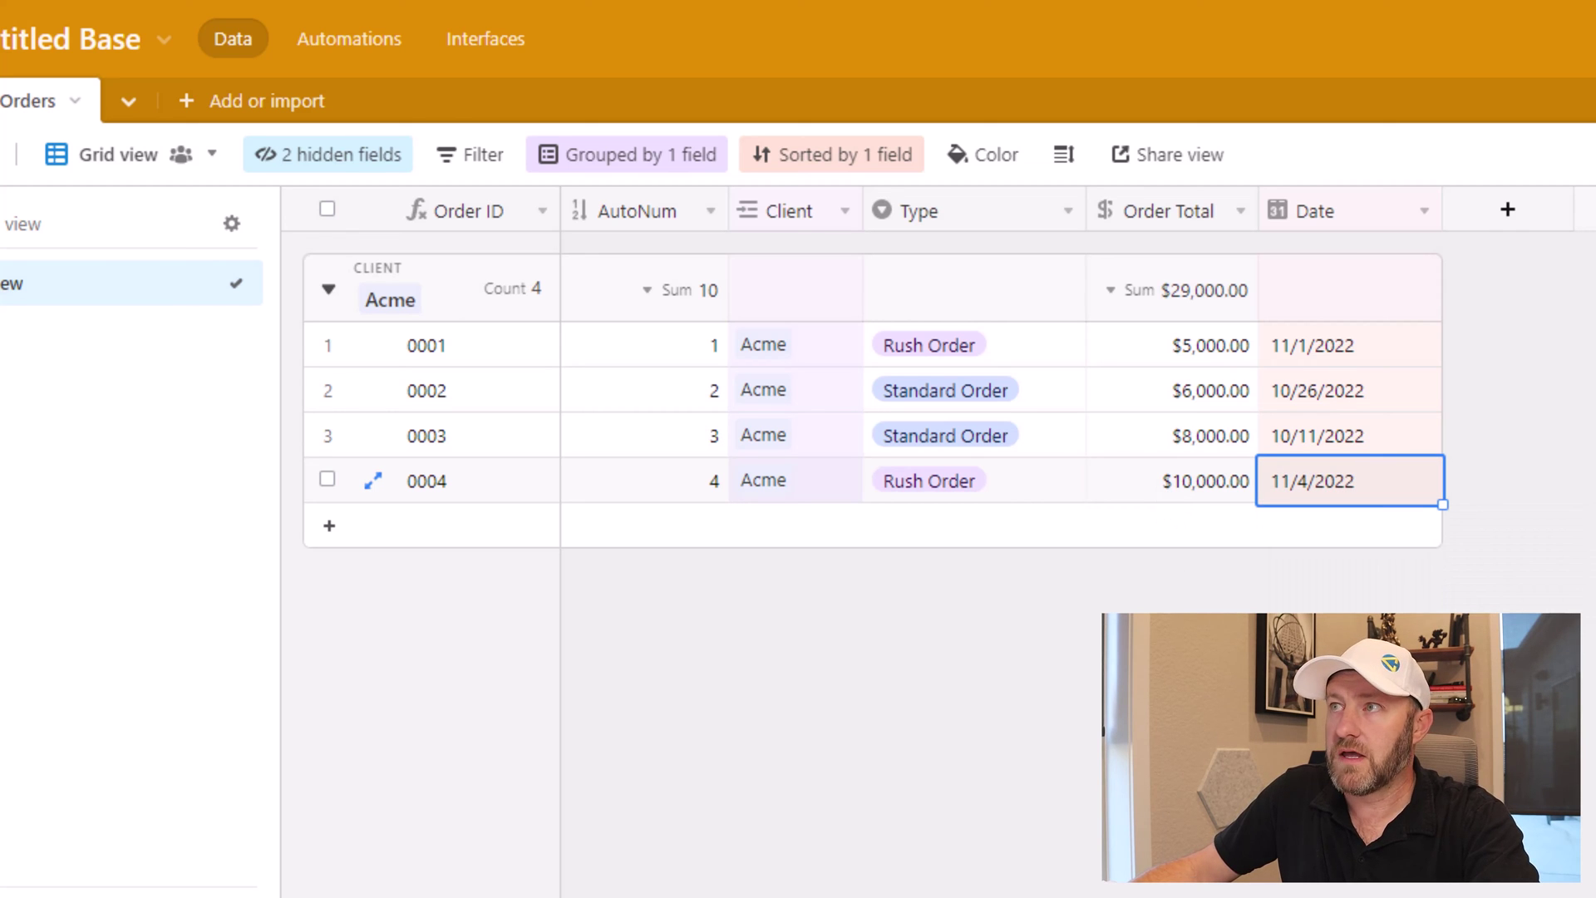
pyautogui.press('Escape')
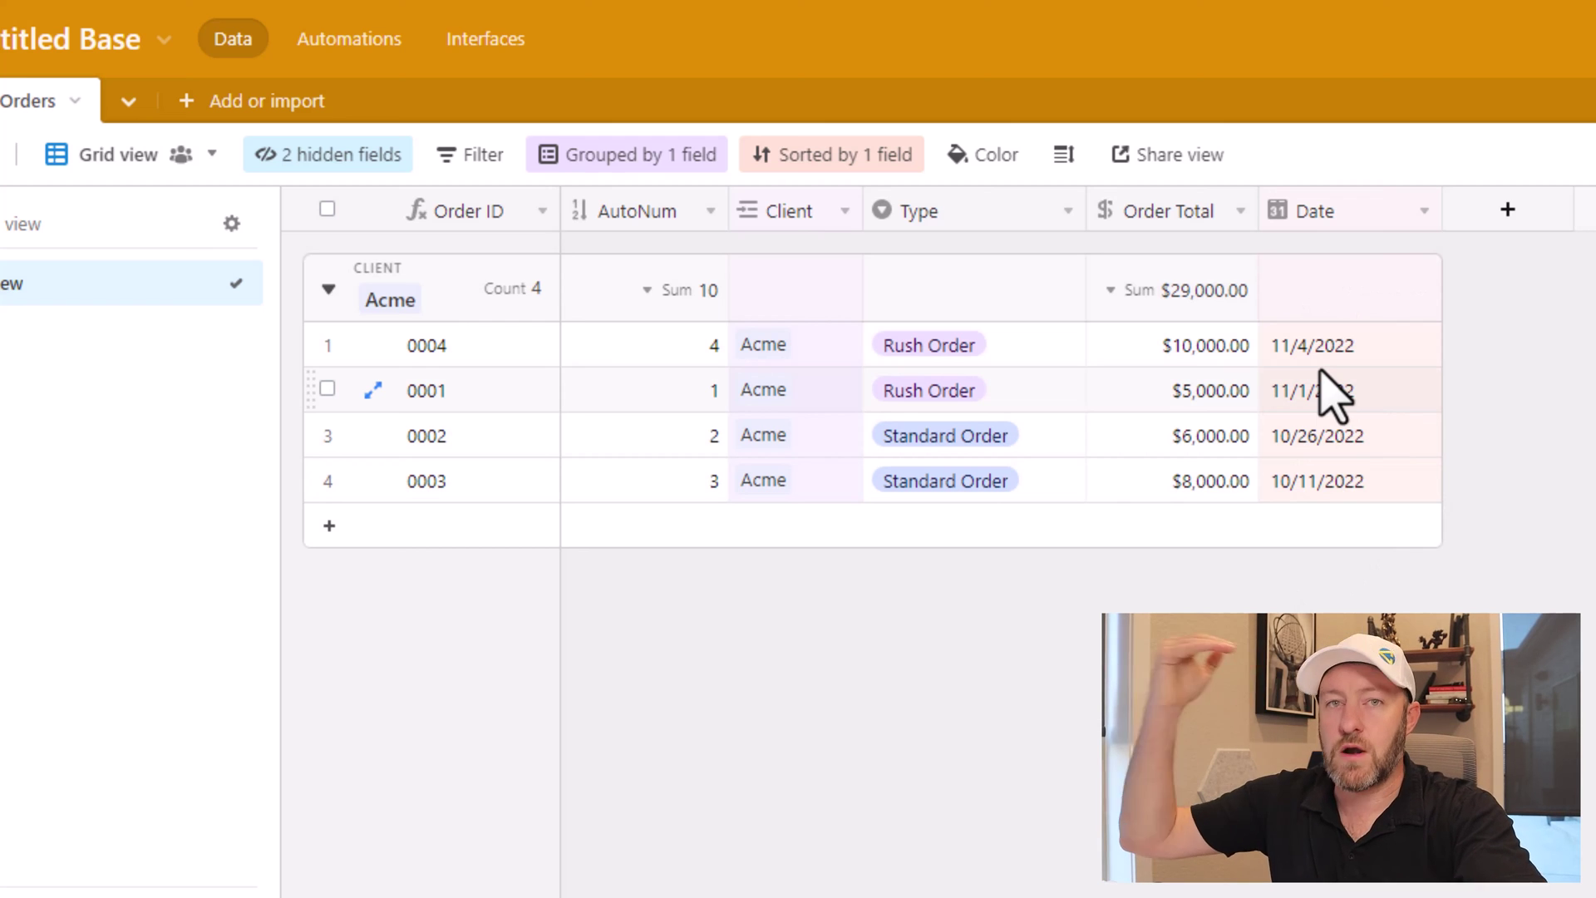
# Step: Add Acme order 0005 as a $2,500.00 Standard Order dated 11/6/2022
pyautogui.click(1064, 527)
pyautogui.click(914, 534)
pyautogui.click(915, 534)
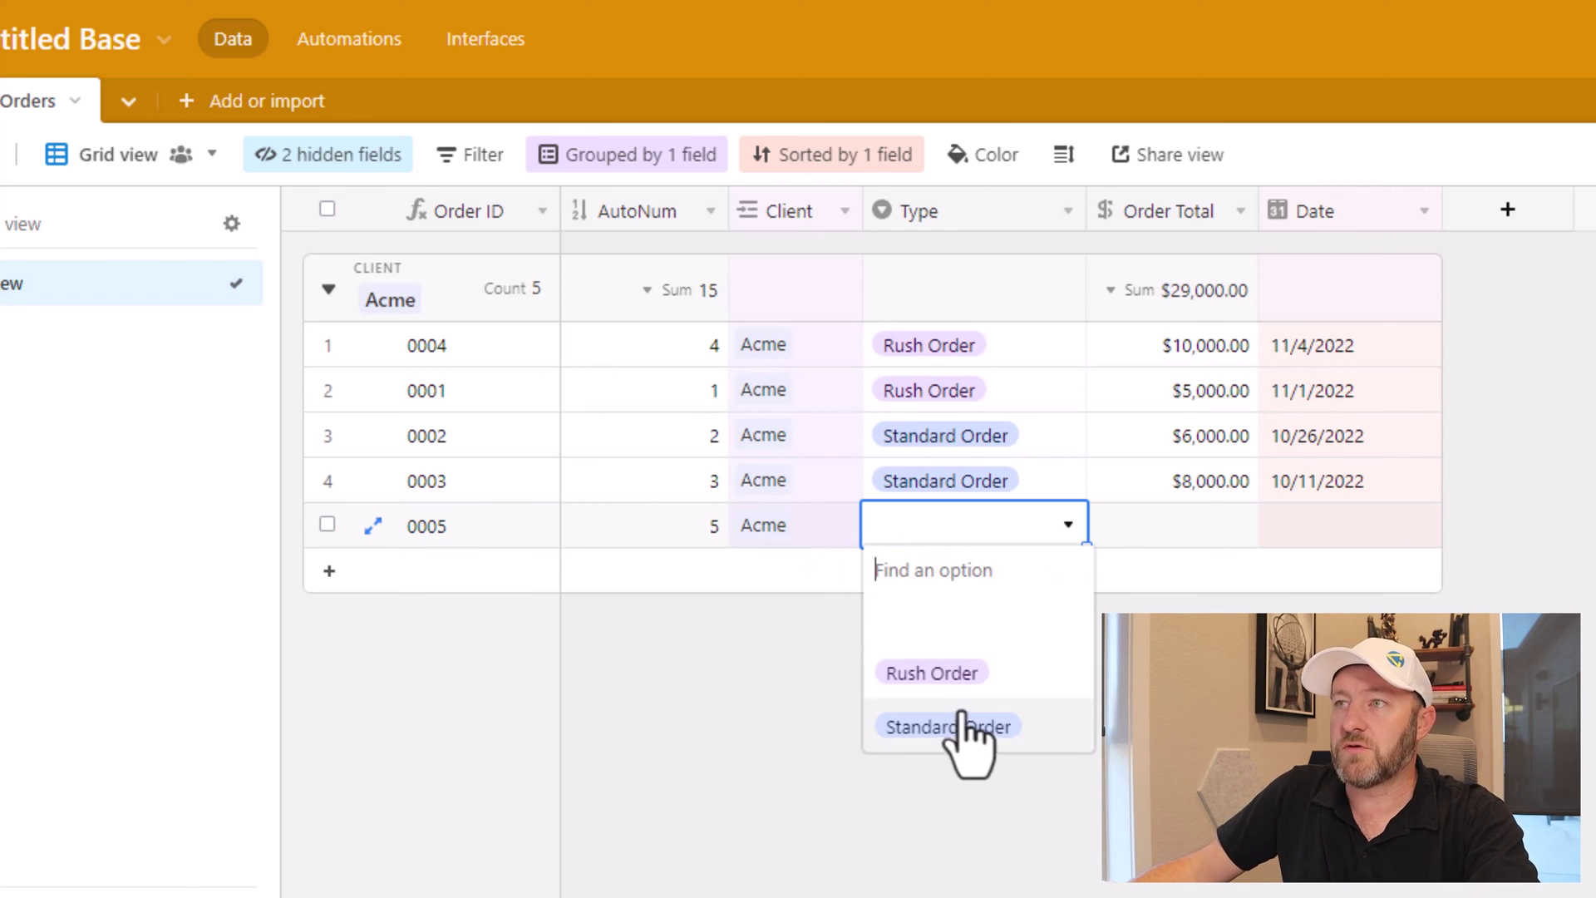
pyautogui.click(961, 725)
pyautogui.click(1177, 522)
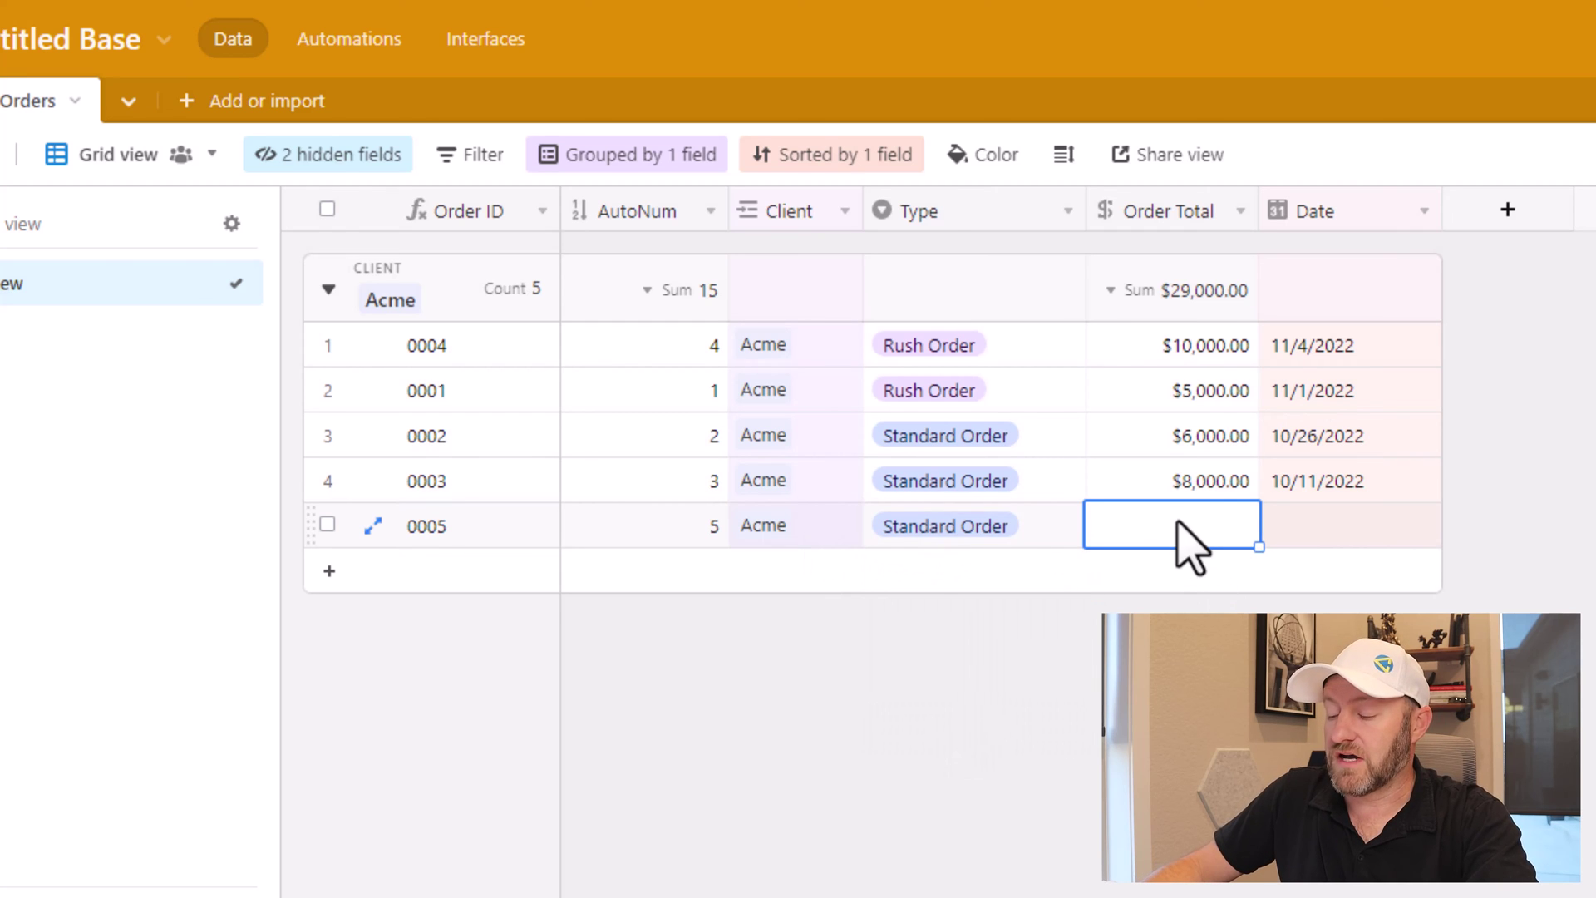
pyautogui.write('2500')
pyautogui.press('Tab')
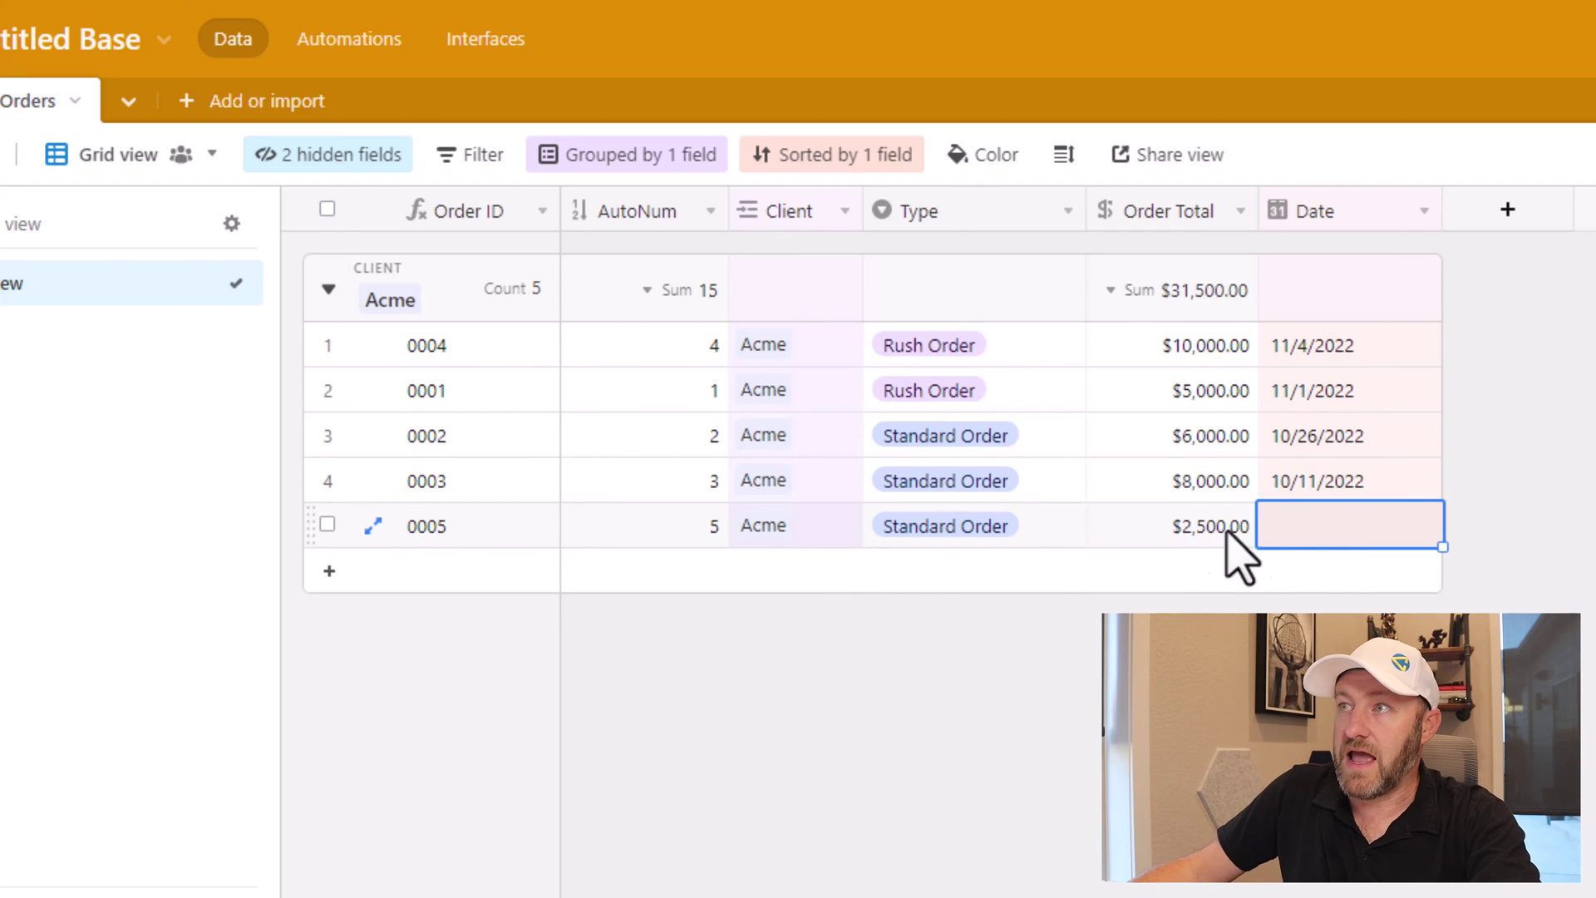
pyautogui.click(1328, 540)
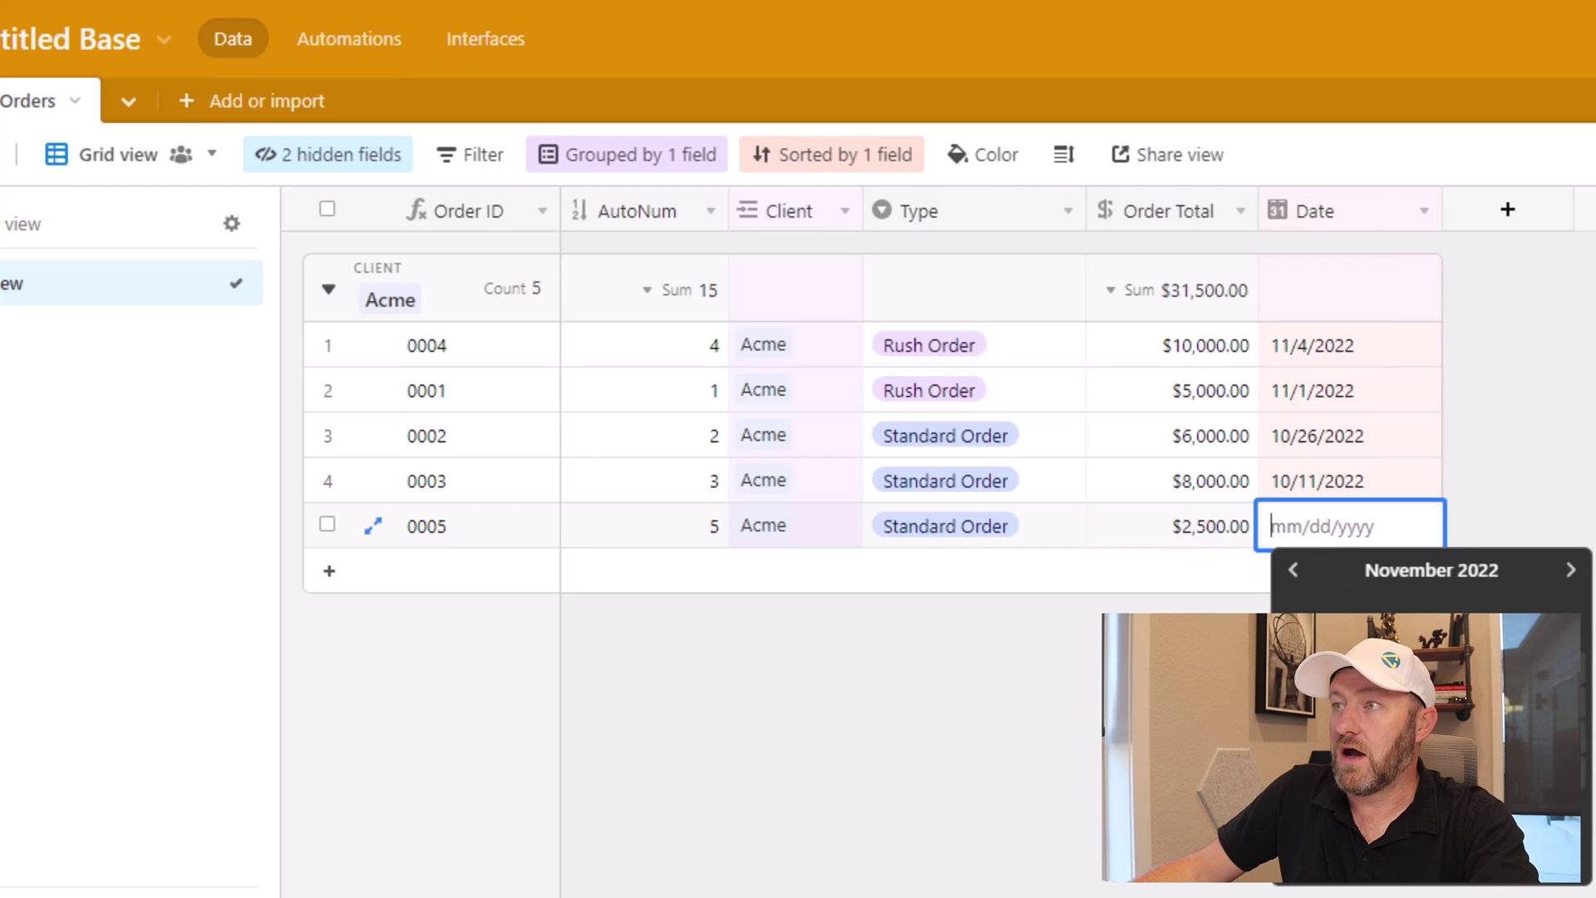
pyautogui.click(1297, 675)
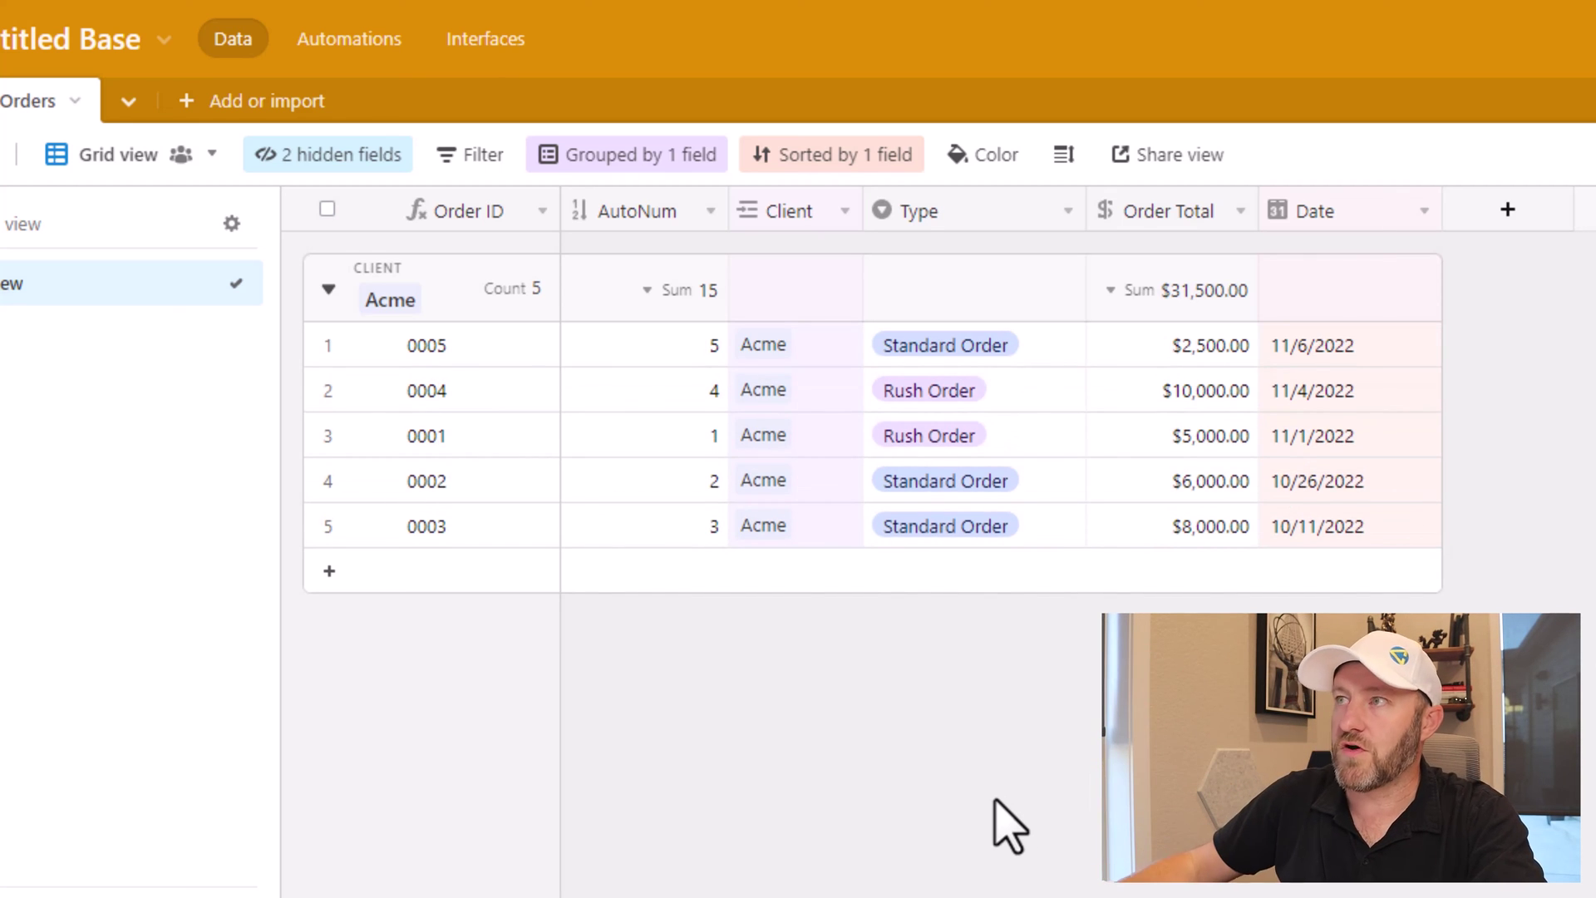
# Step: Select order totals to check the sums, including the two rush orders' $10,000.00 and $5,000.00
pyautogui.click(1195, 358)
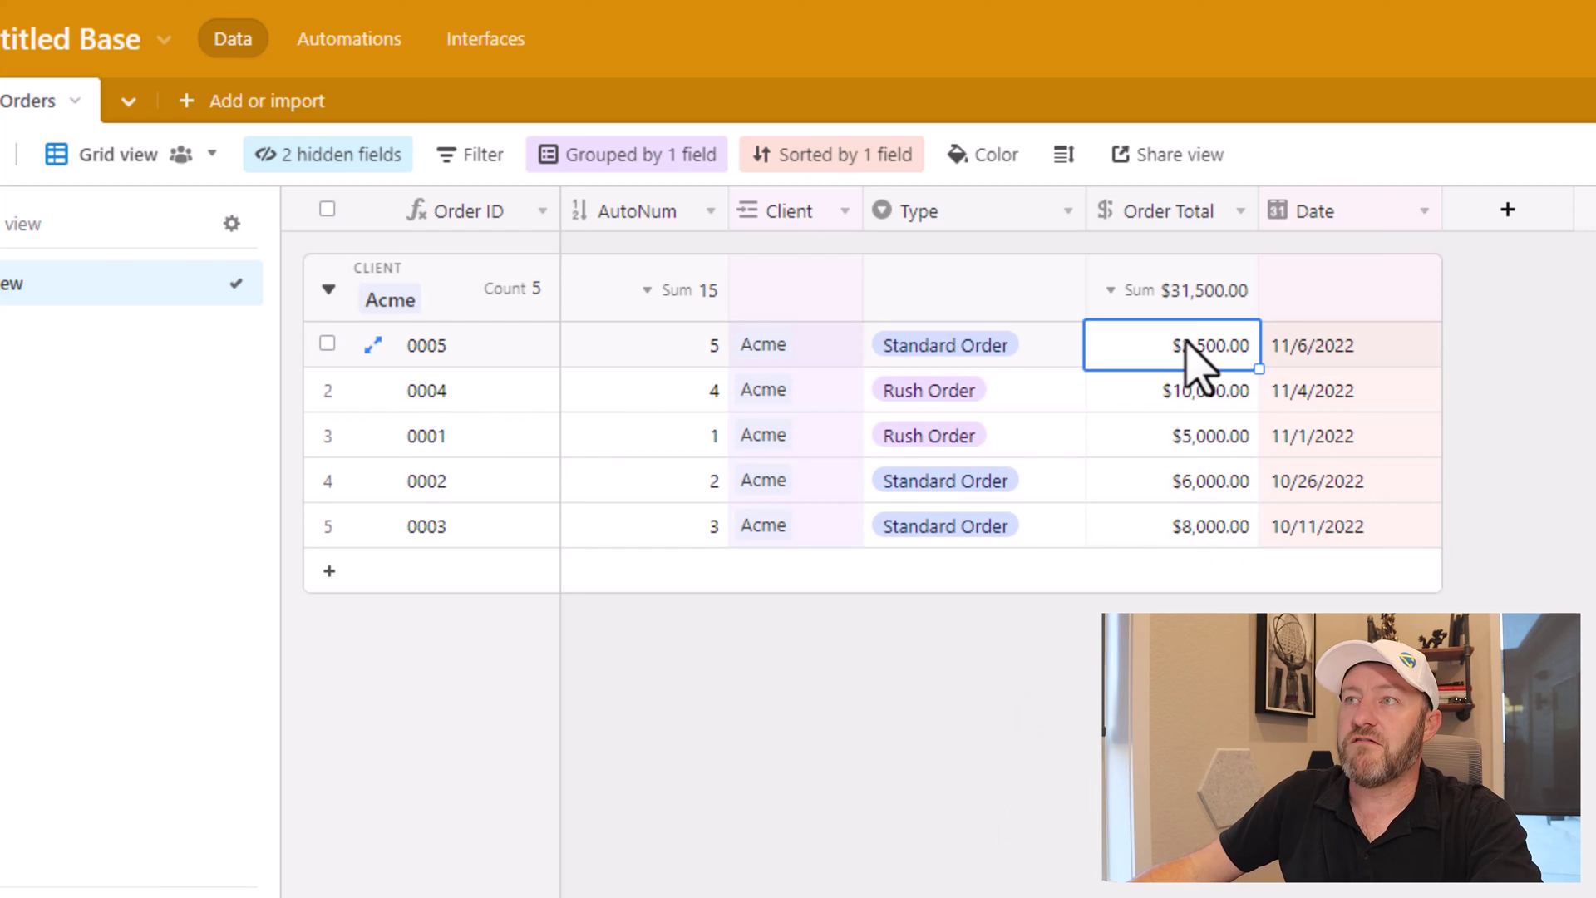
pyautogui.moveTo(1196, 356); pyautogui.dragTo(1193, 519)
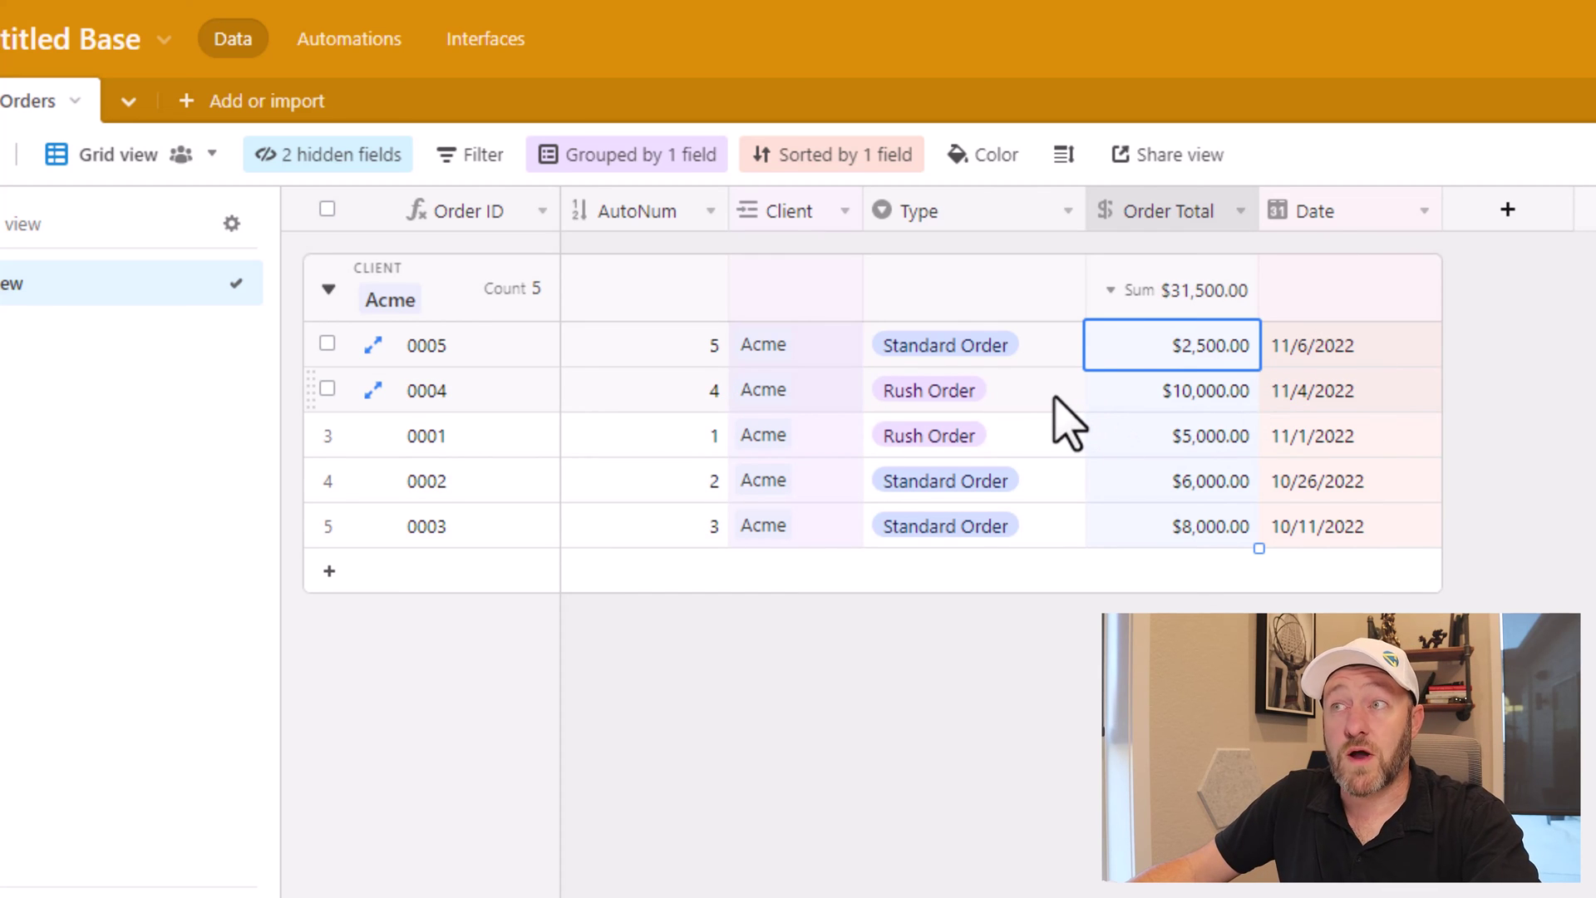
pyautogui.click(1150, 393)
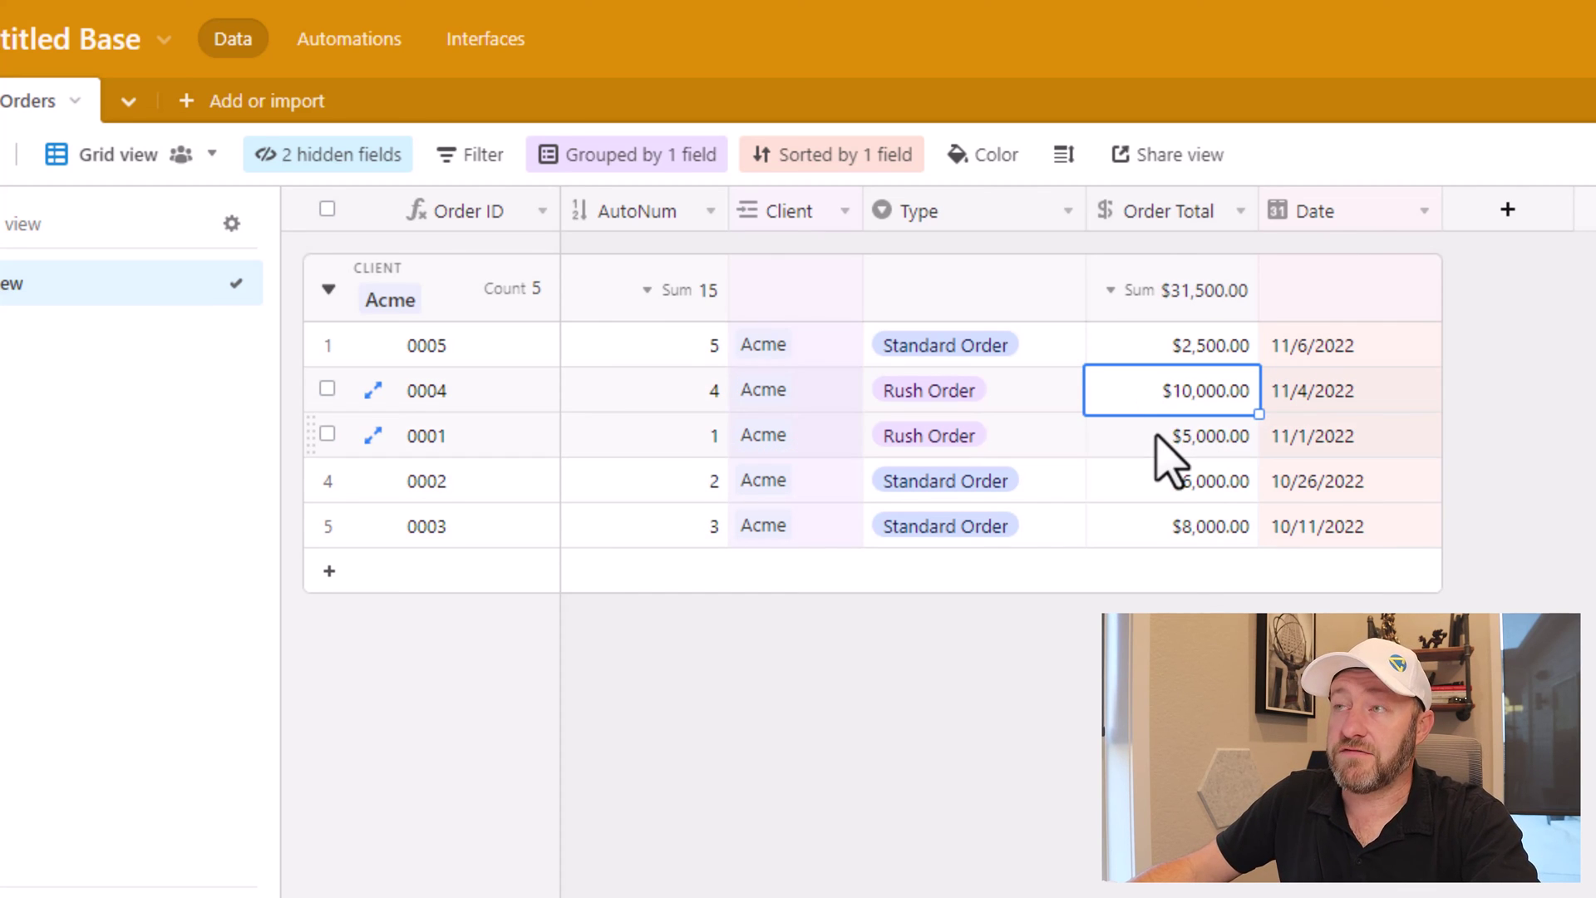
pyautogui.click(1150, 424)
pyautogui.moveTo(1148, 392); pyautogui.dragTo(1147, 426)
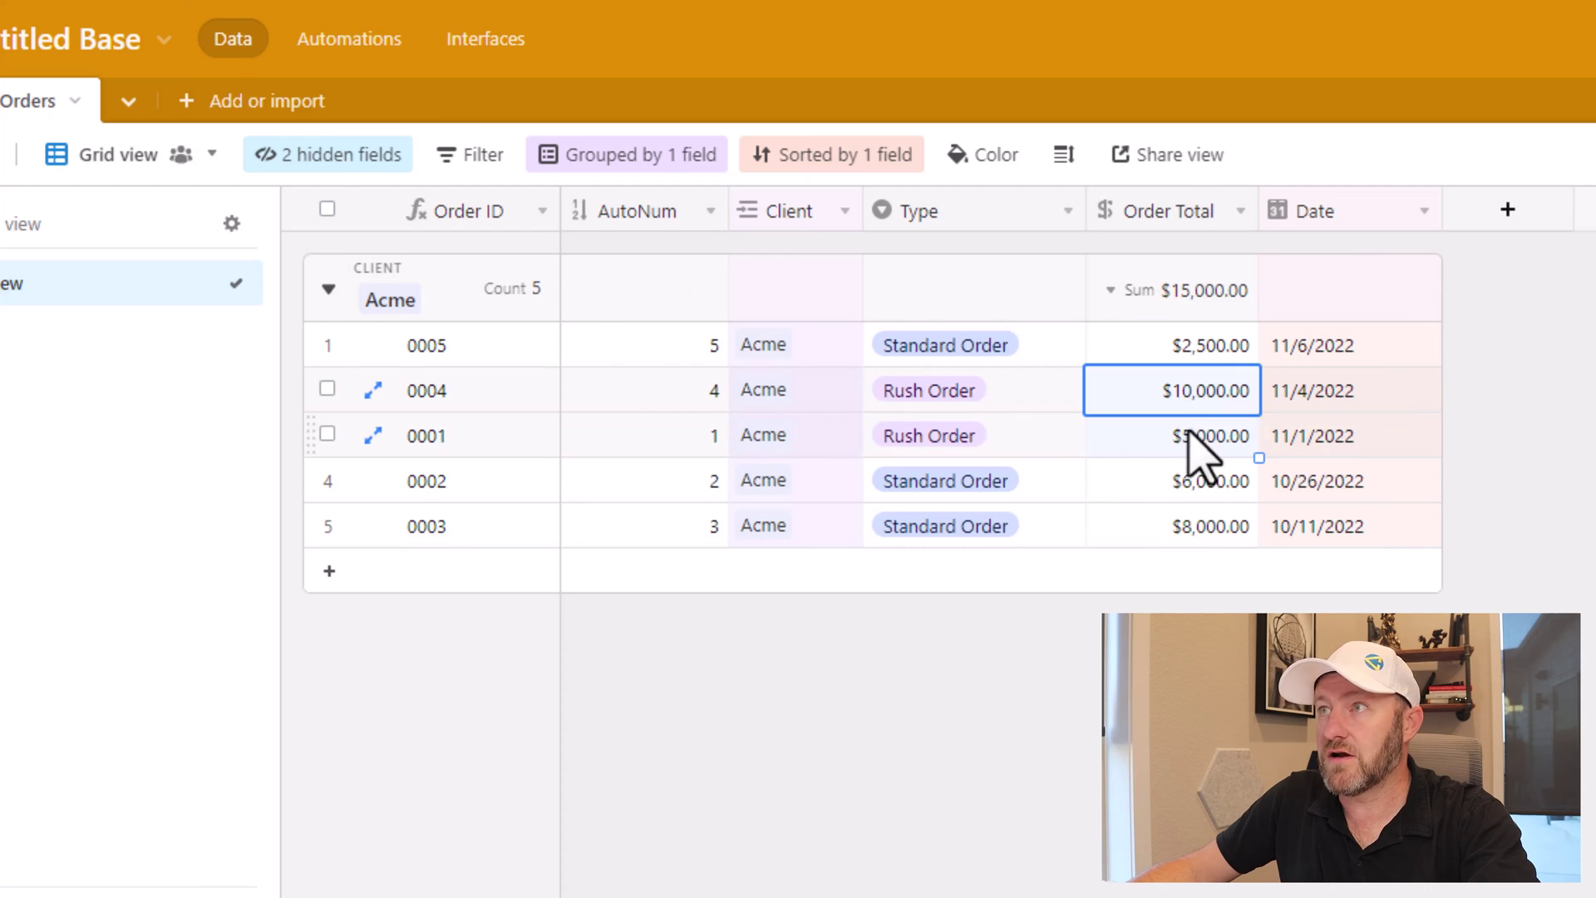
pyautogui.click(1298, 356)
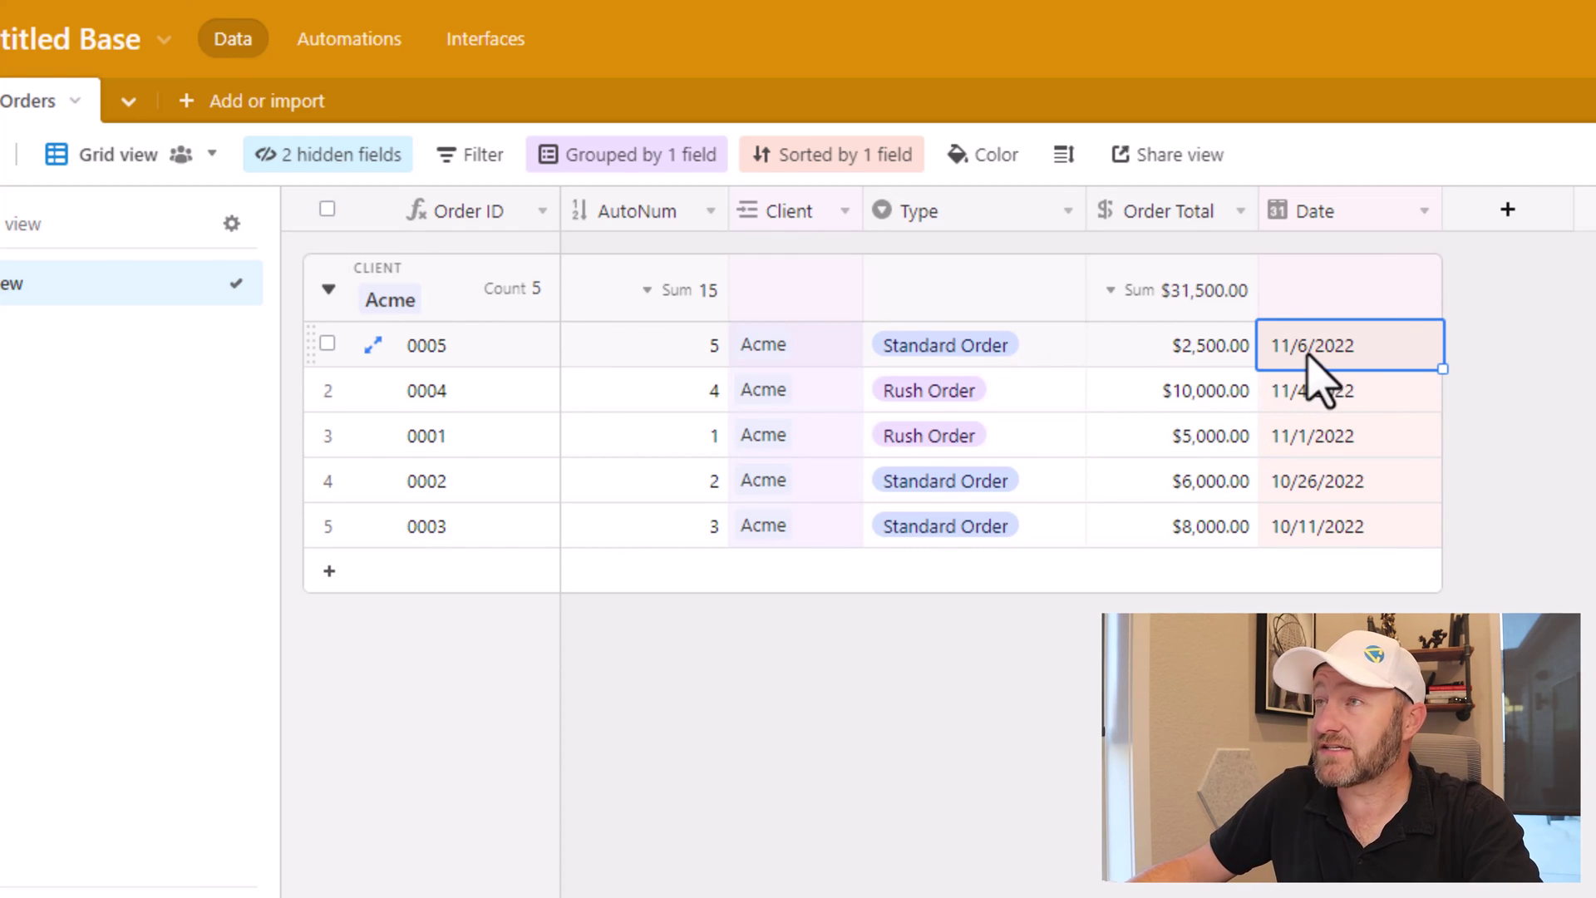
pyautogui.click(1217, 356)
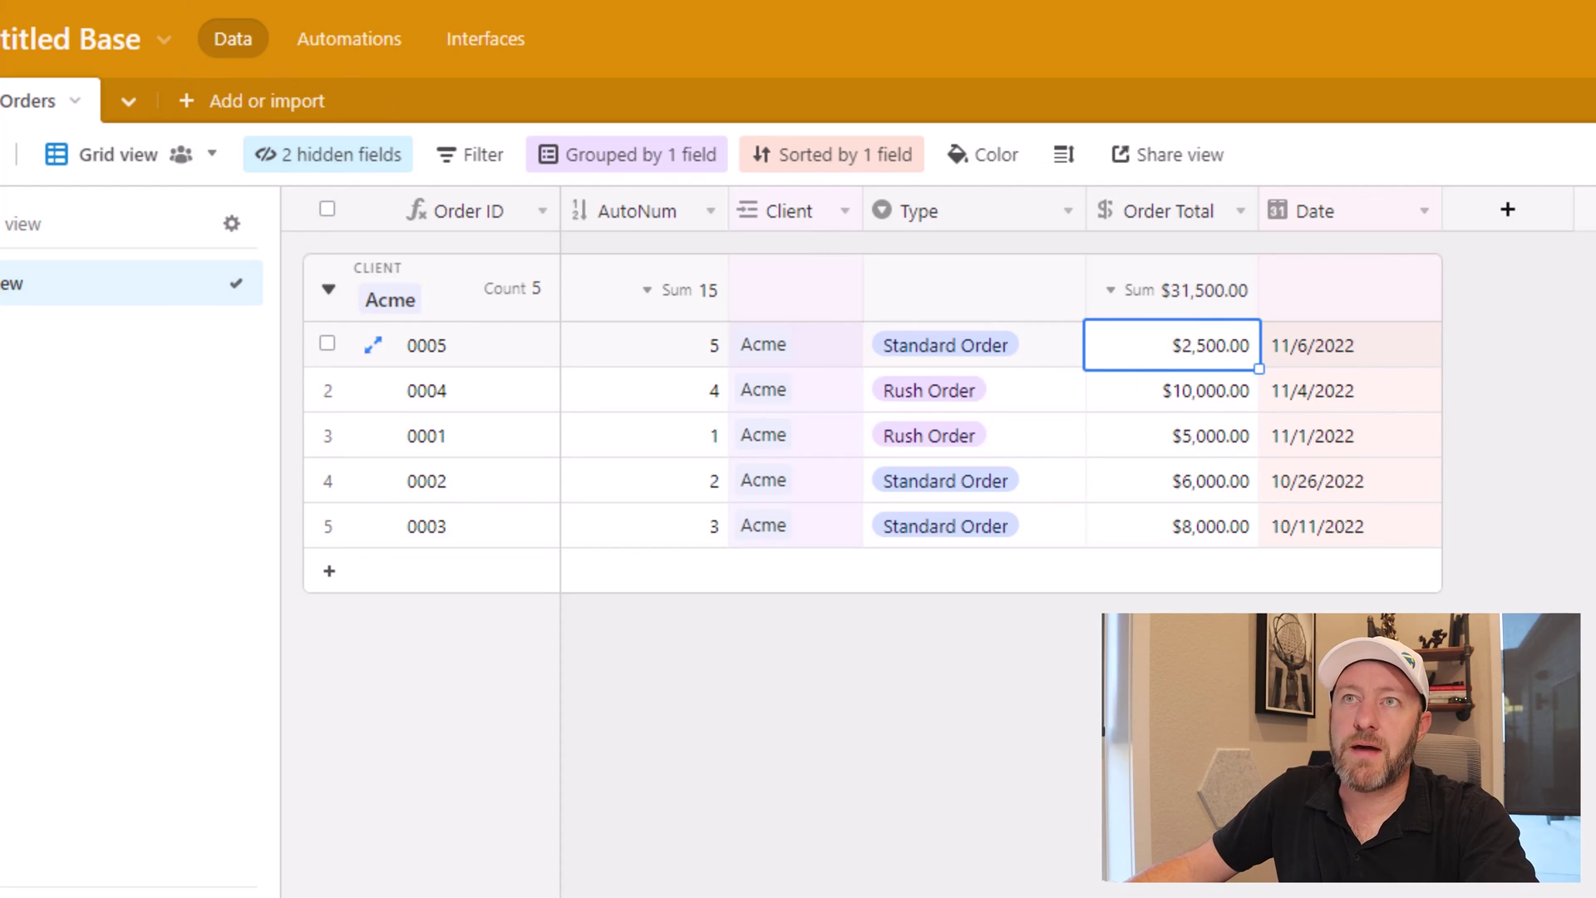
# Step: In Clients, verify Acme's Total Orders Amt $31,500.00, Rush Older Total $15,000.00 and Recent Order Amt $2,500.00
pyautogui.press('Escape')
pyautogui.click(8, 101)
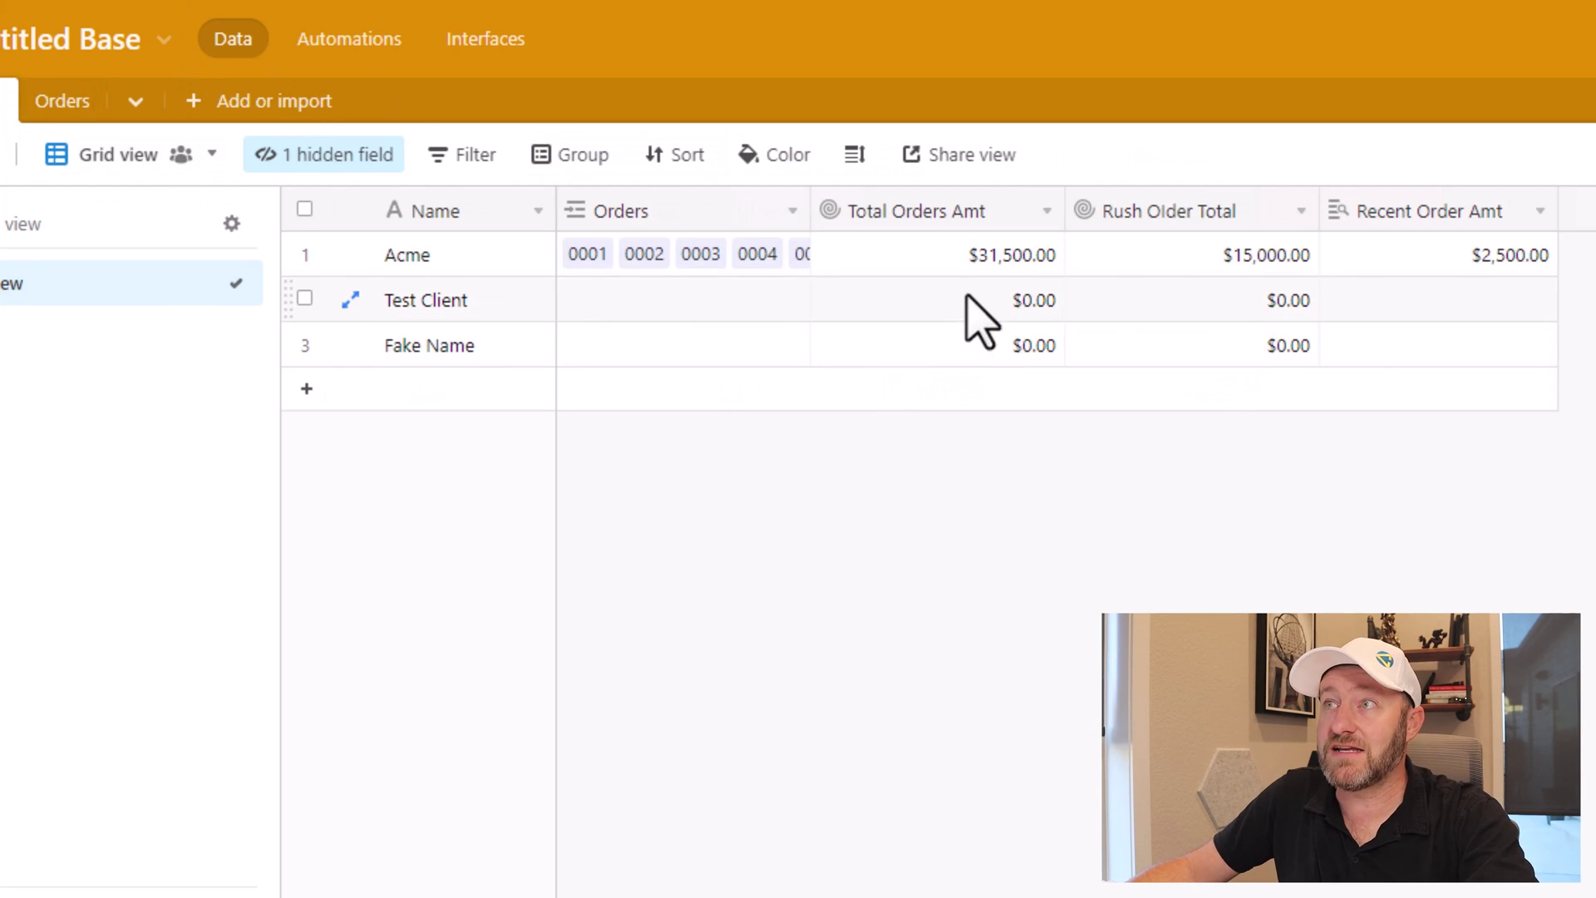
pyautogui.click(925, 268)
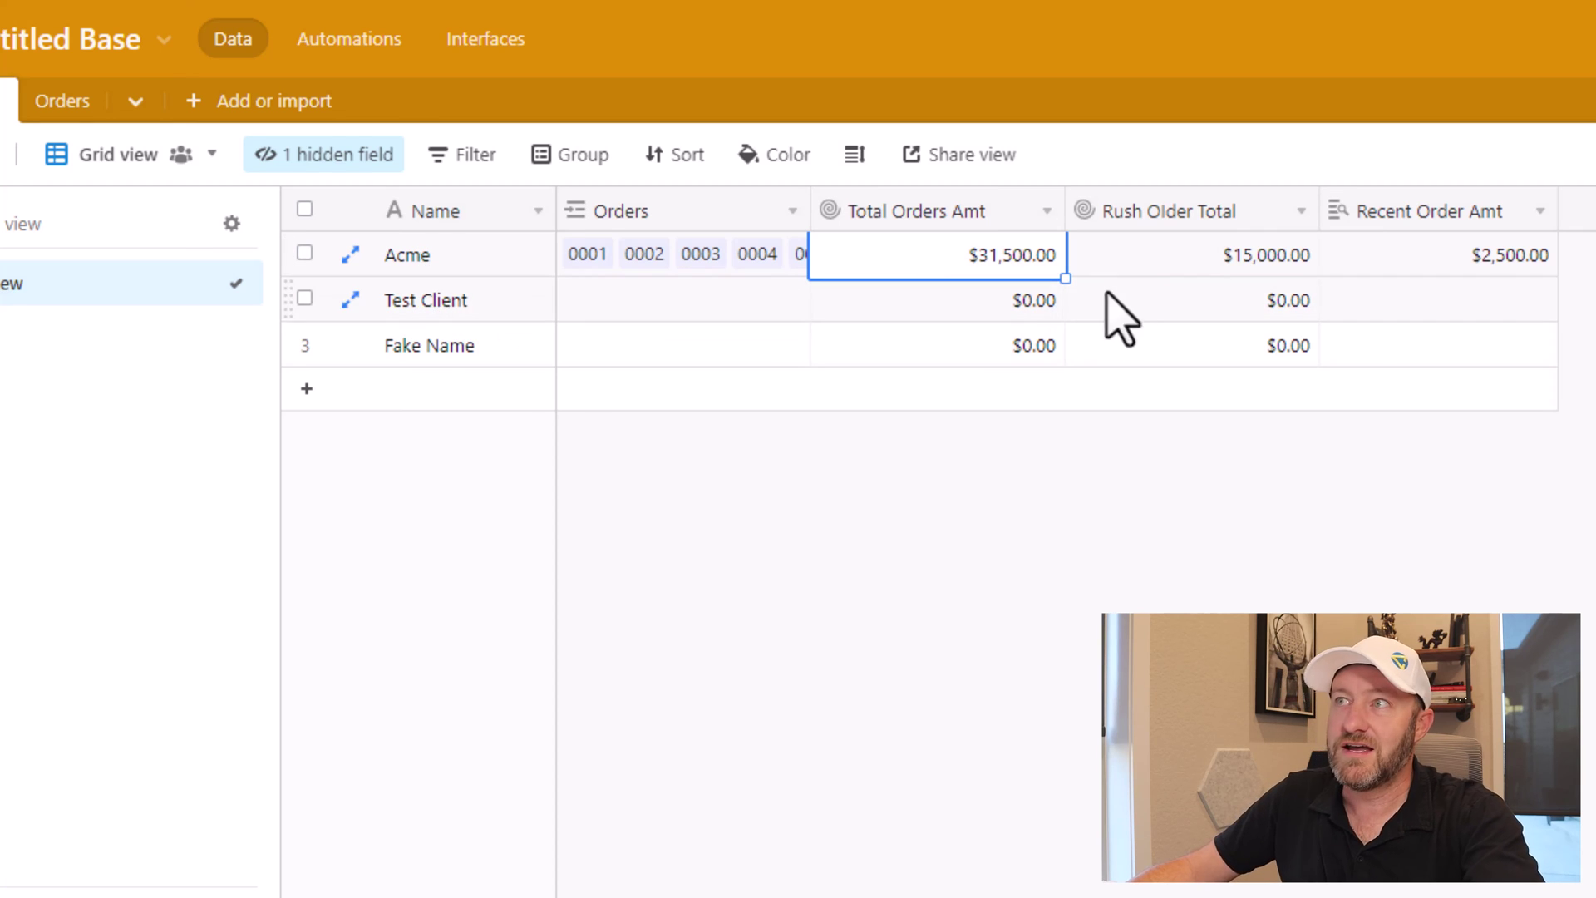
pyautogui.click(1223, 257)
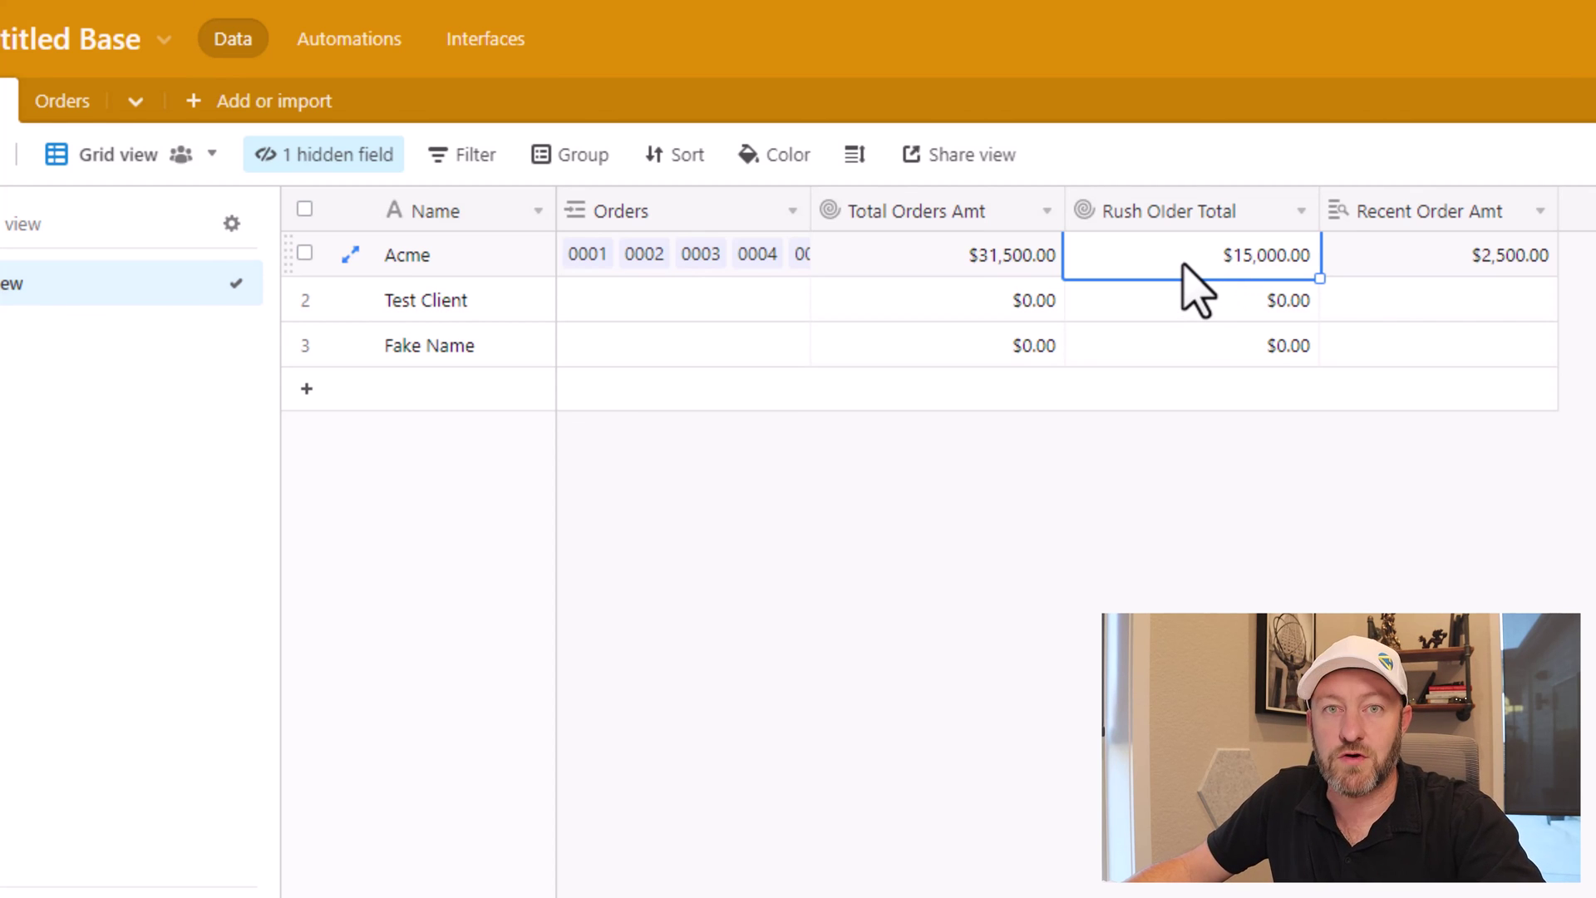
pyautogui.click(1416, 264)
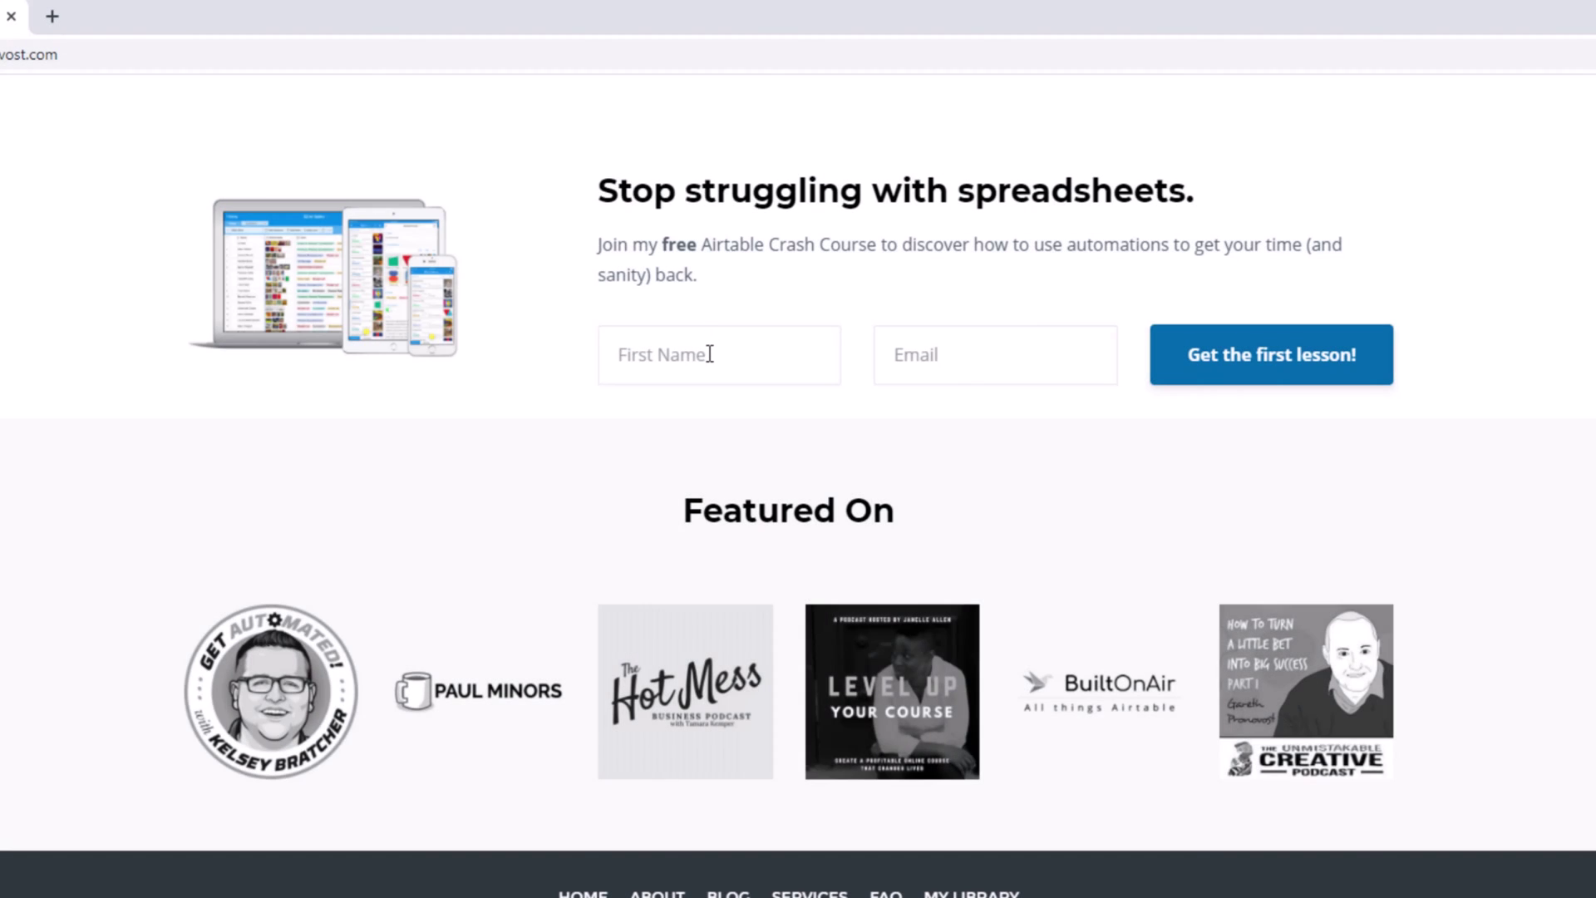
# Step: Submit the crash course form with a first name and email, then view the Services page's support options
pyautogui.click(709, 354)
pyautogui.write('Gareth')
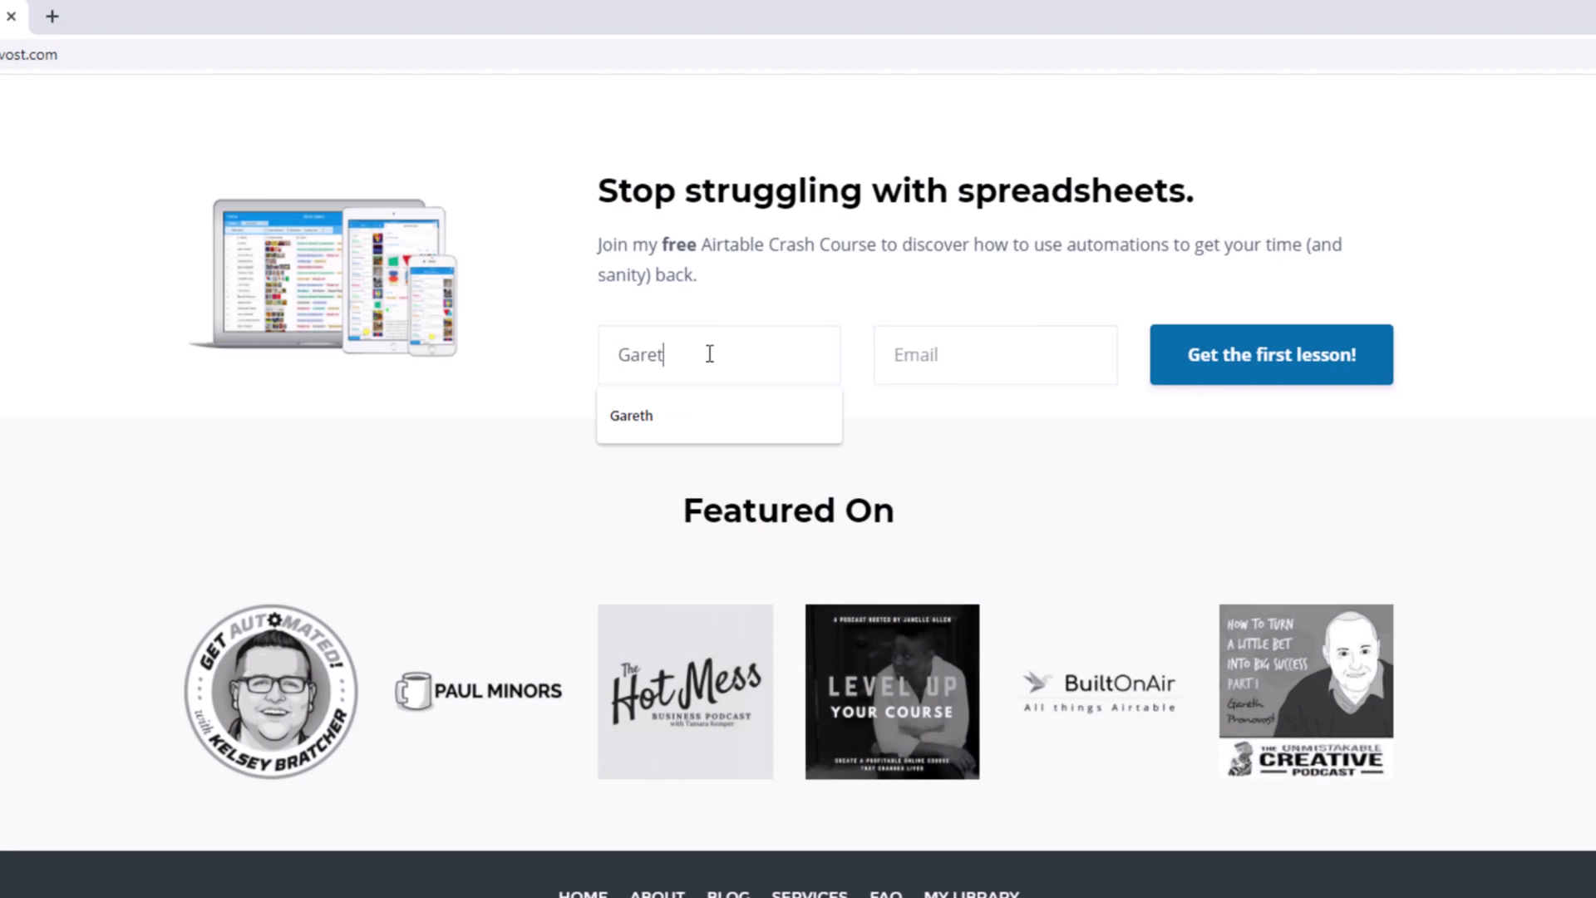
pyautogui.press('Tab')
pyautogui.write('garet')
pyautogui.press('Down')
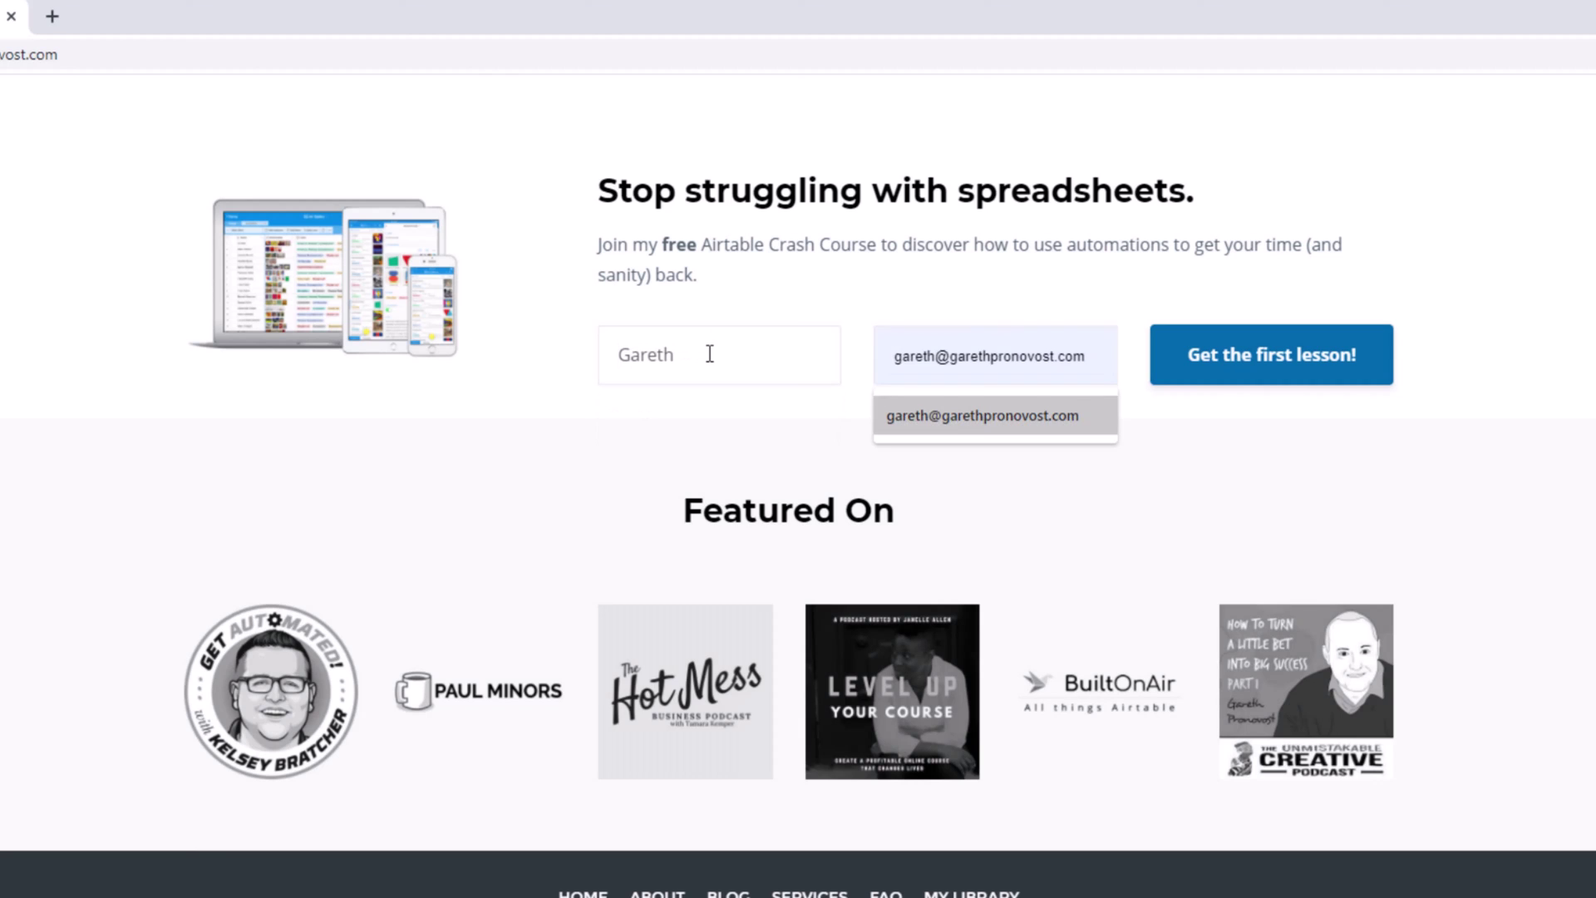
pyautogui.press('Return')
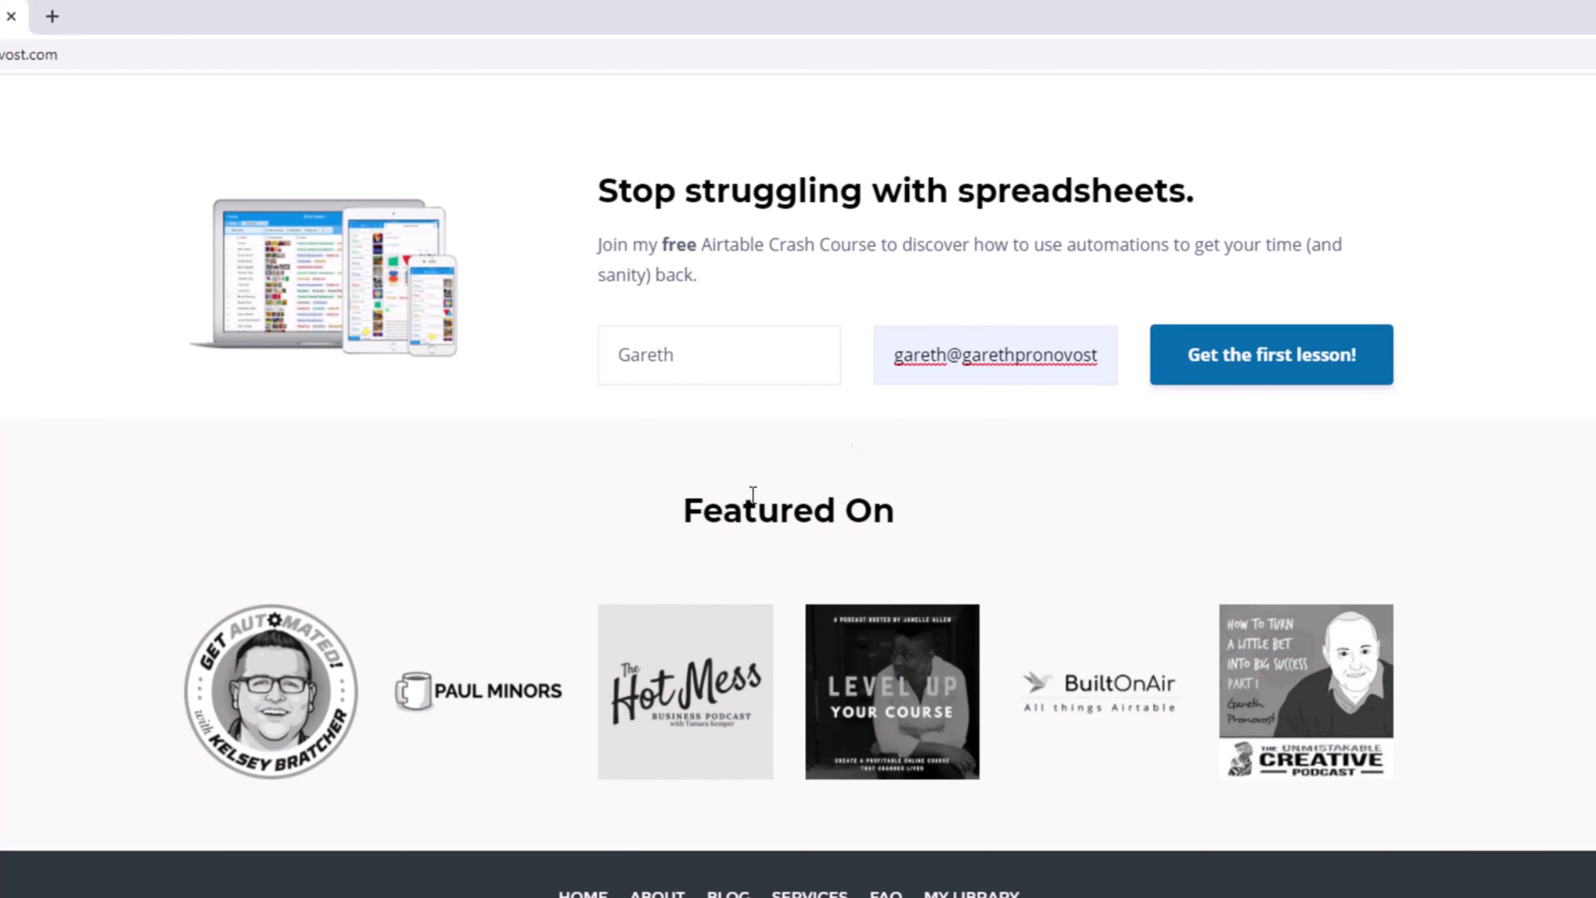
pyautogui.click(1271, 365)
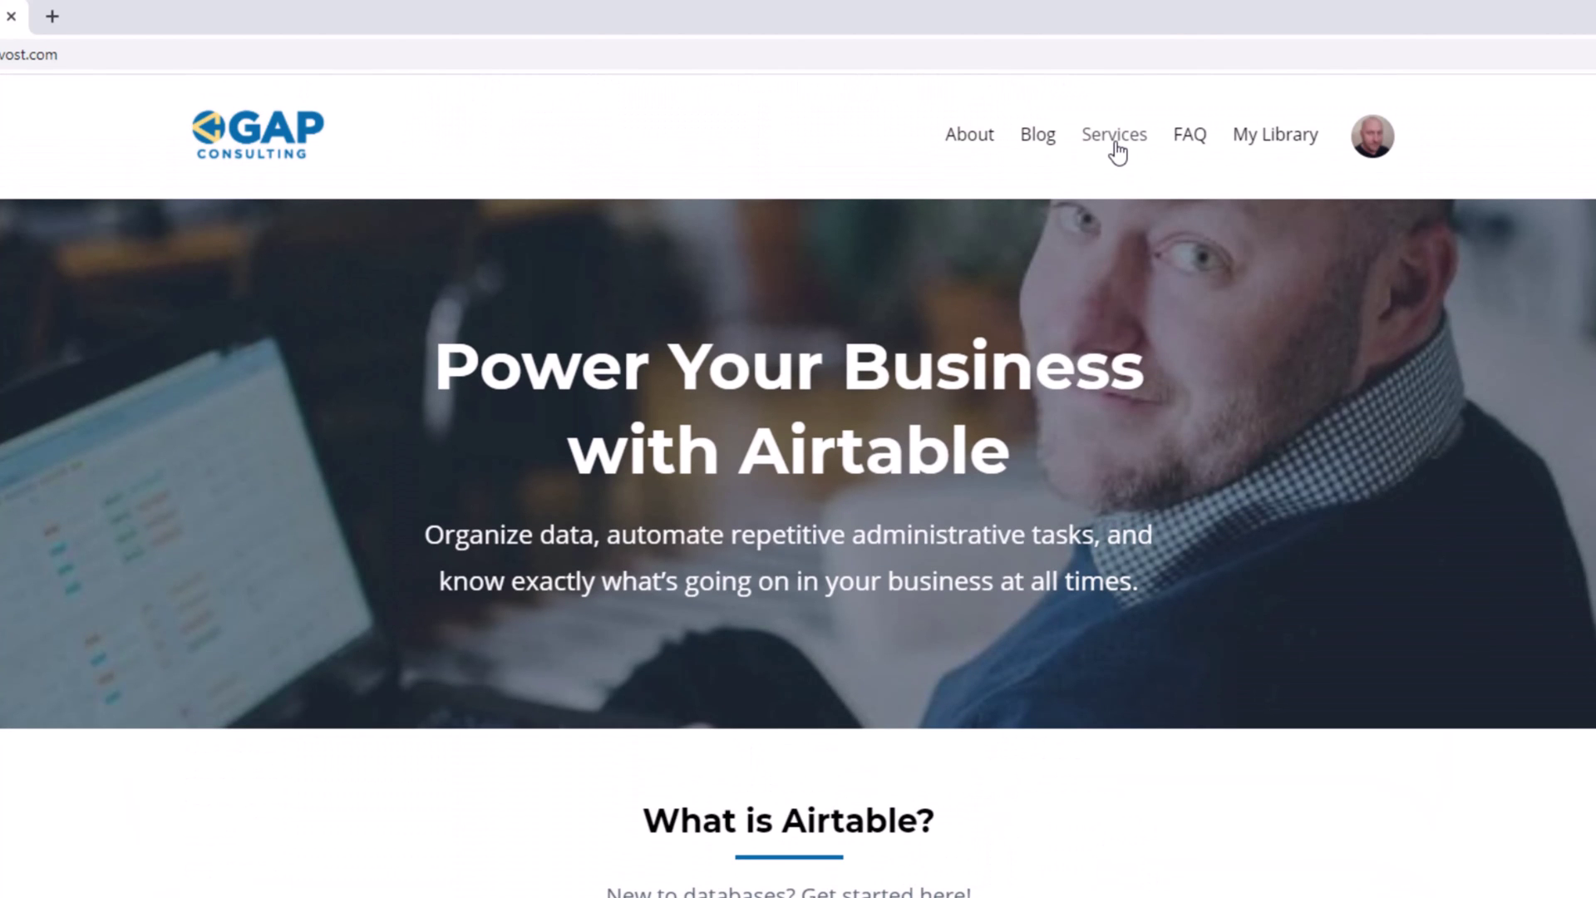
pyautogui.click(1116, 152)
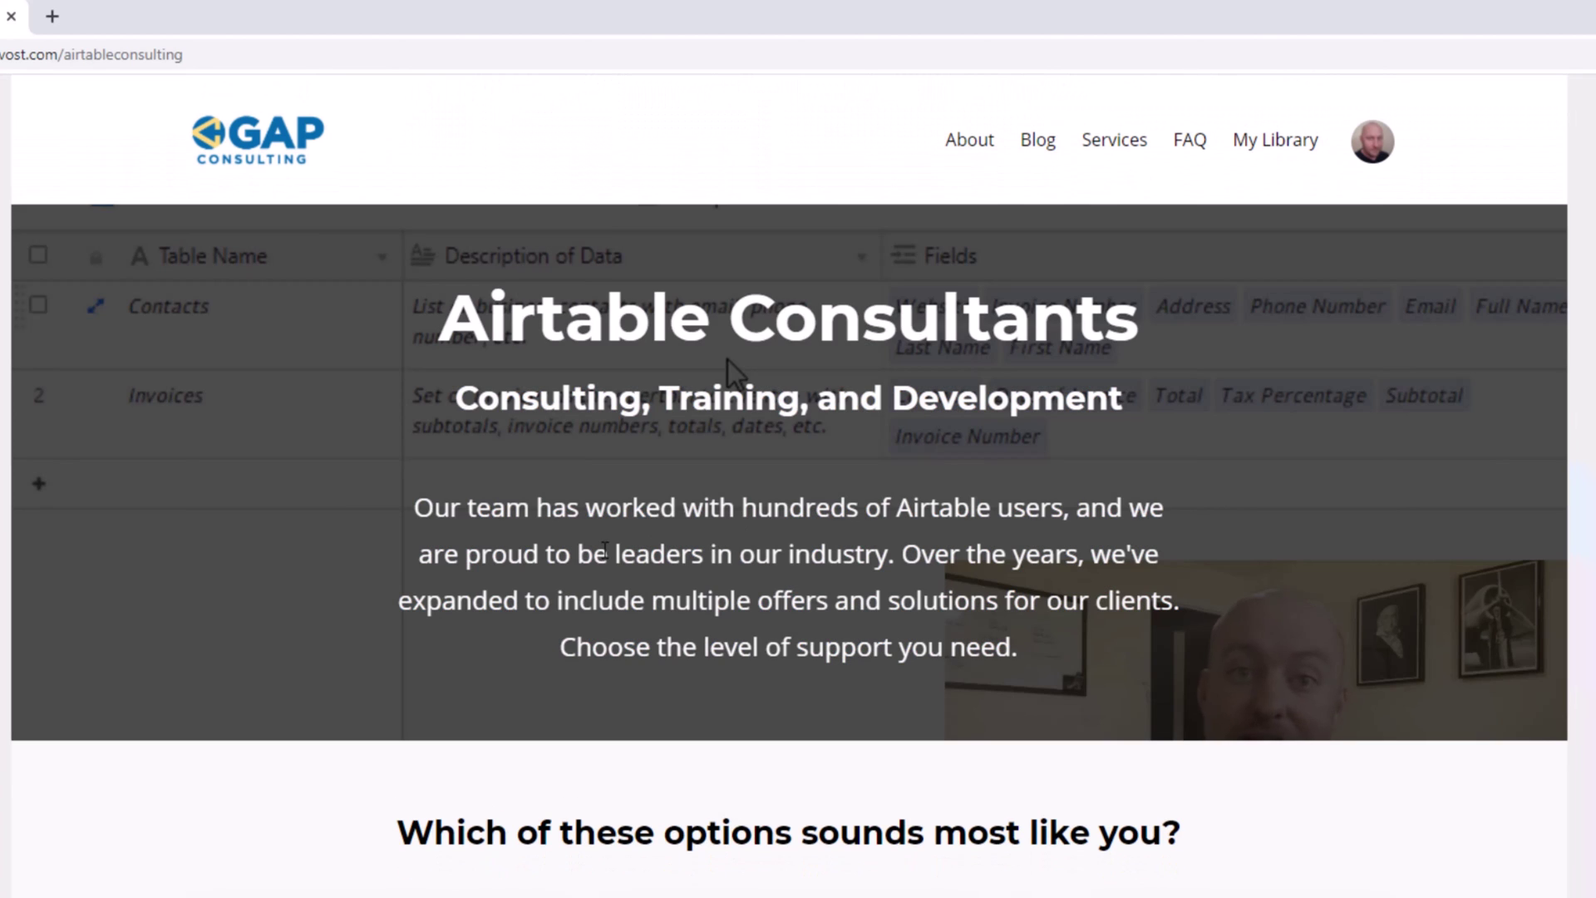
pyautogui.scroll(-10, 600, 553)
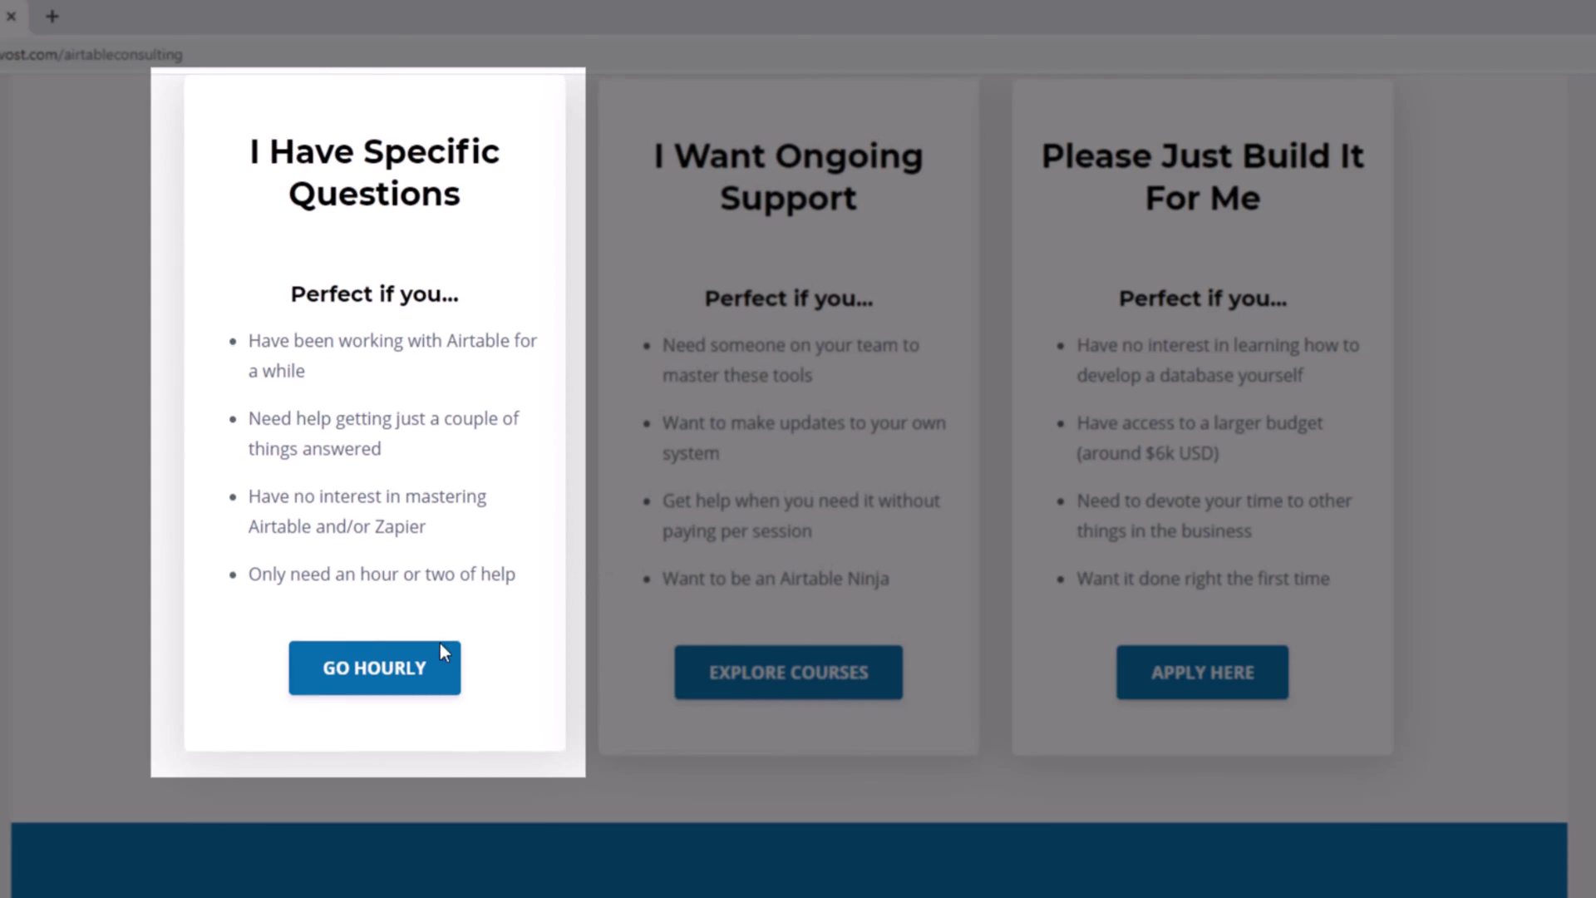